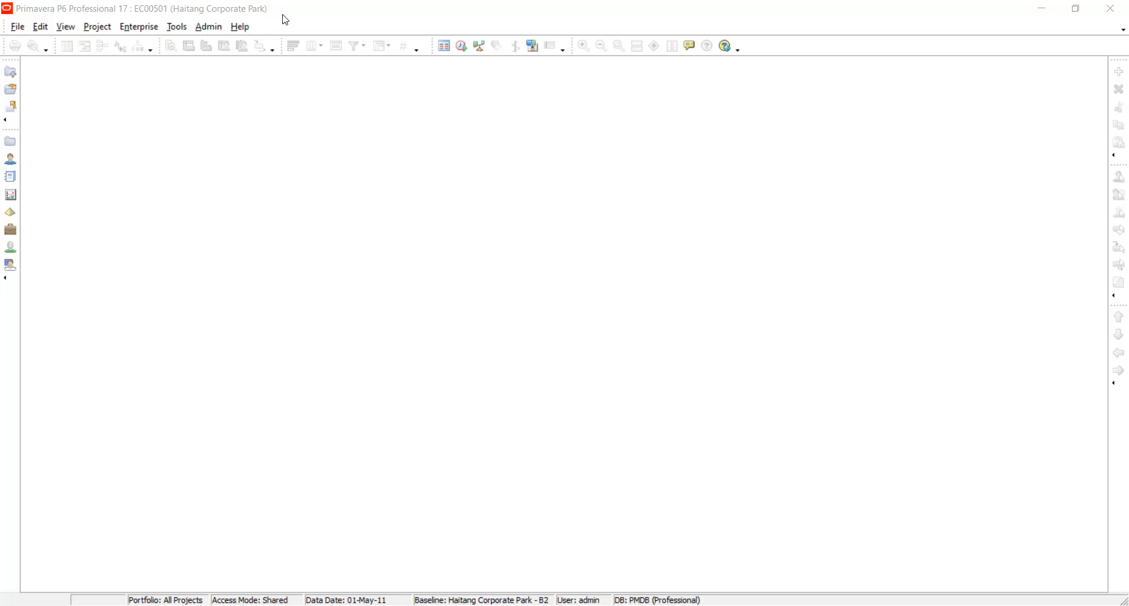
Display the Projects view and widen the Gantt chart area beside the project table.
click(10, 91)
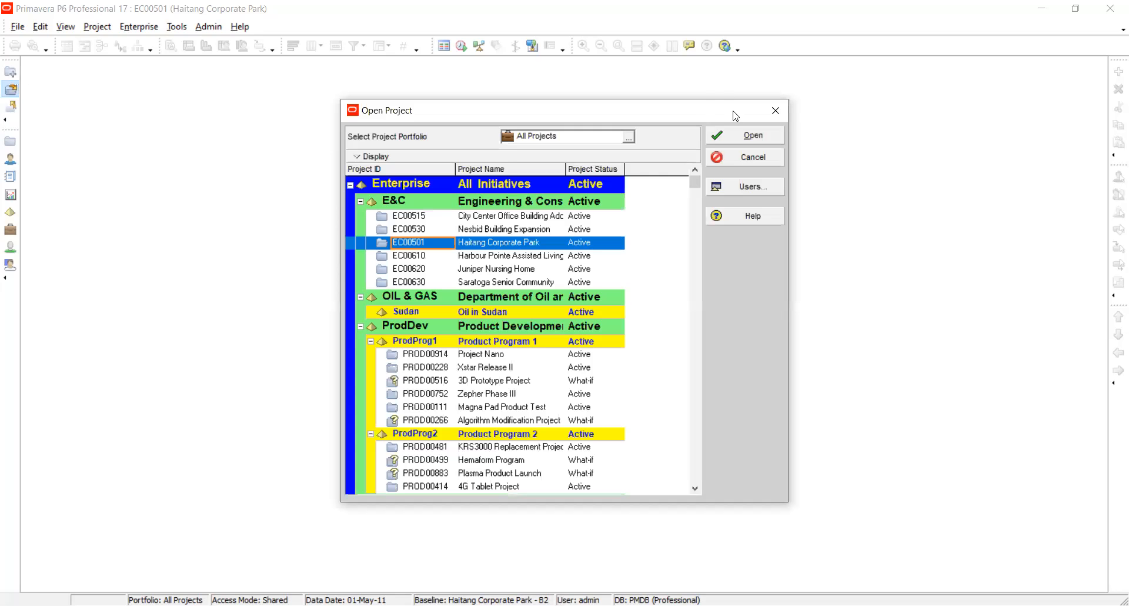
click(777, 108)
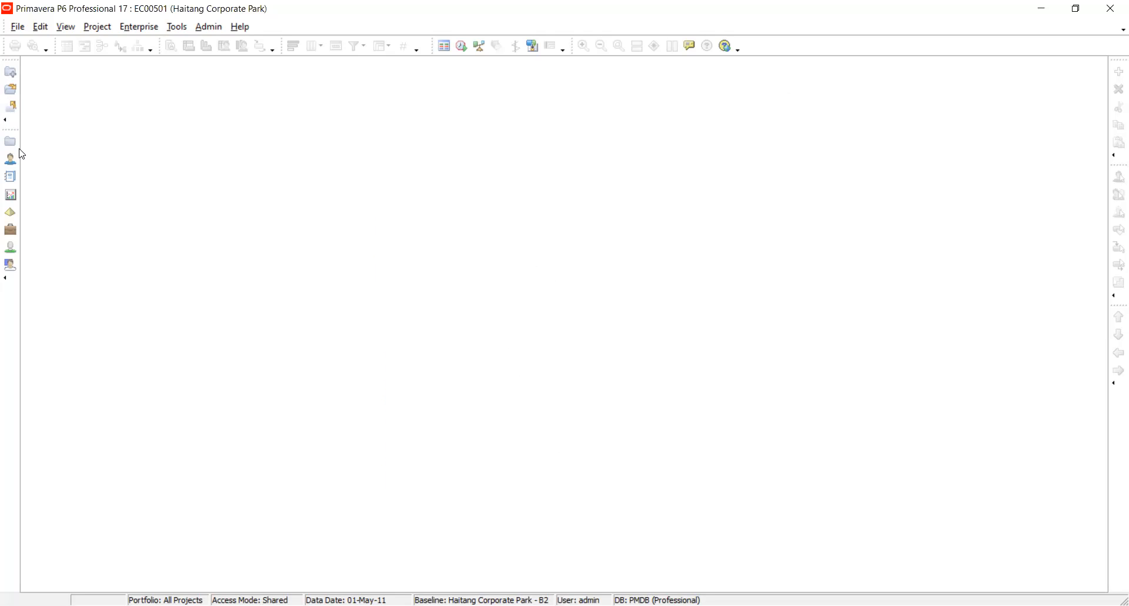
click(10, 144)
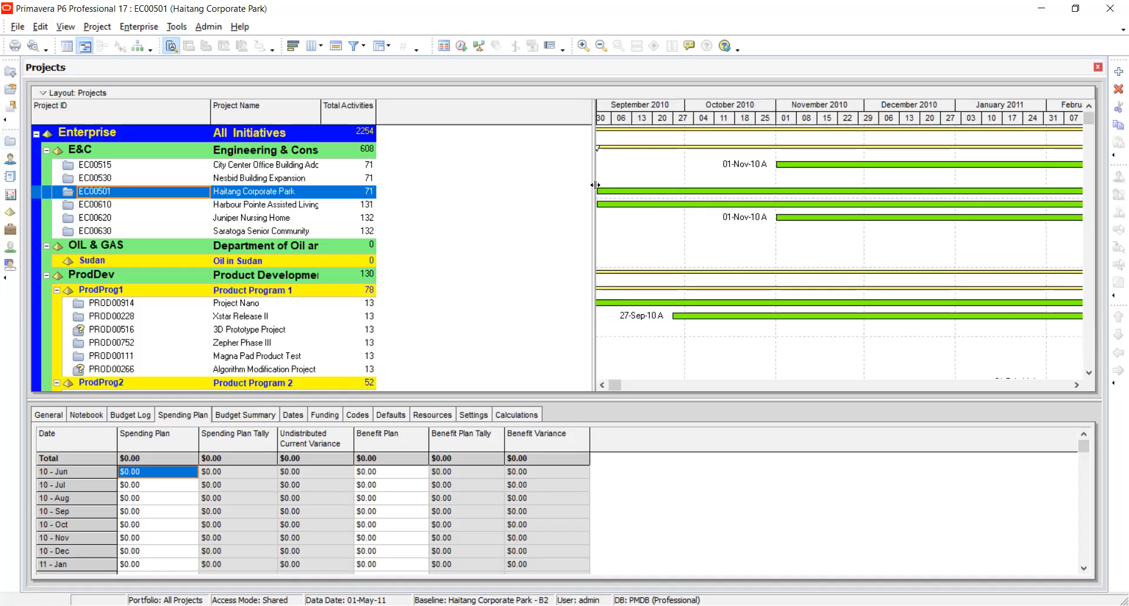
drag(593, 186, 470, 198)
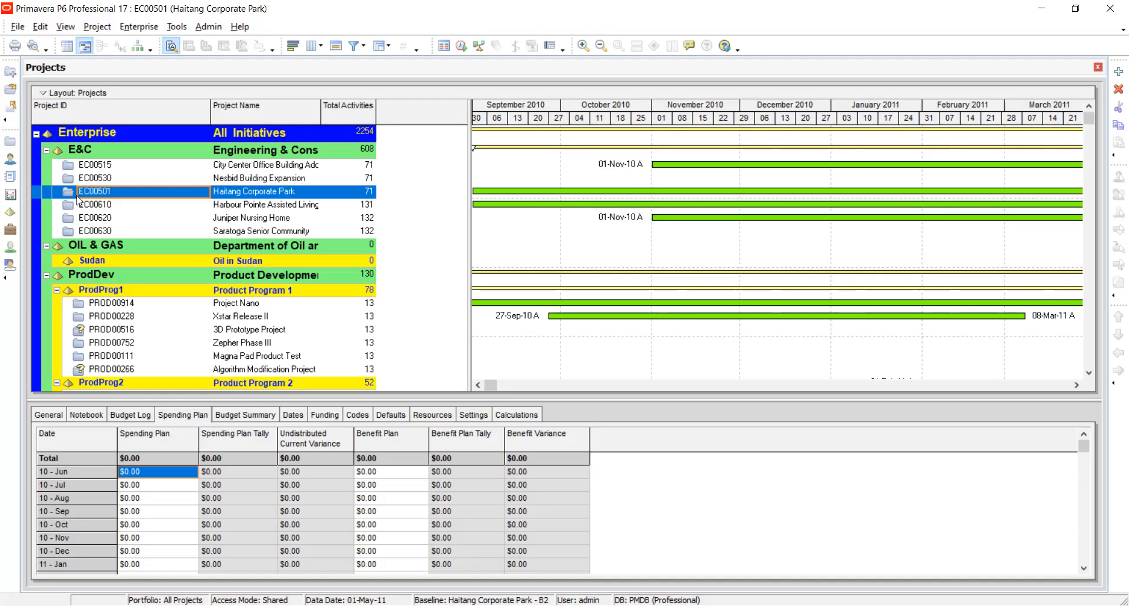
click(87, 168)
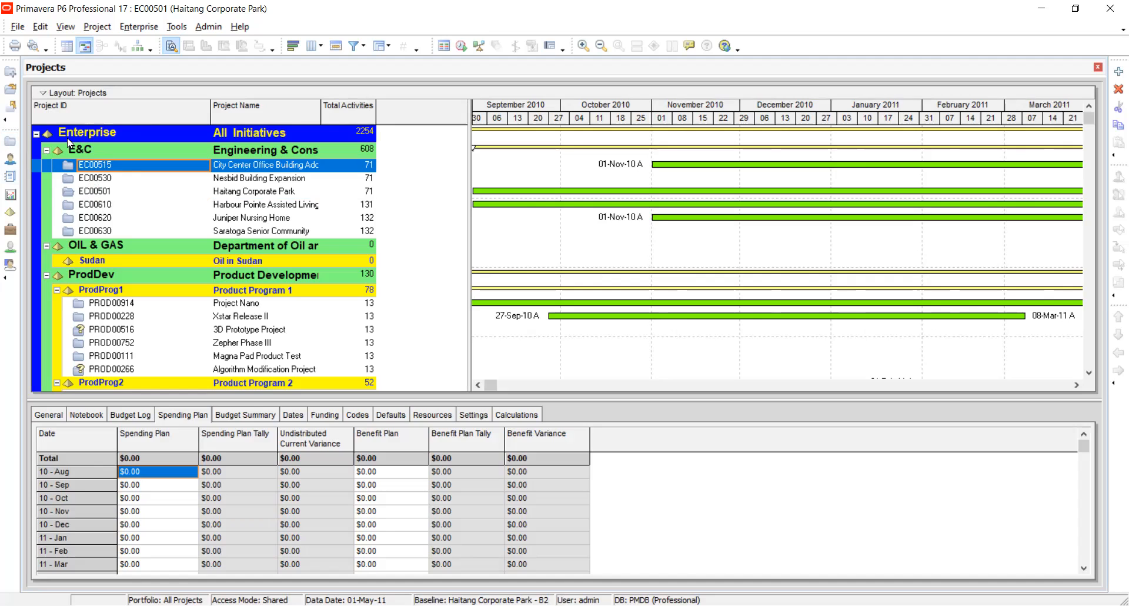
right_click(121, 170)
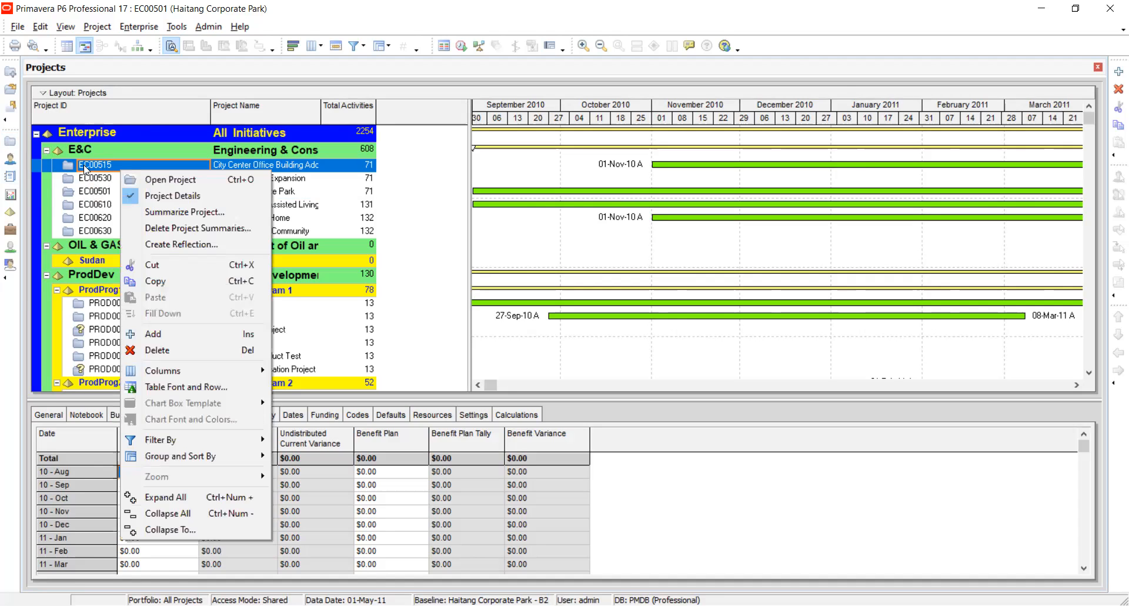
click(451, 181)
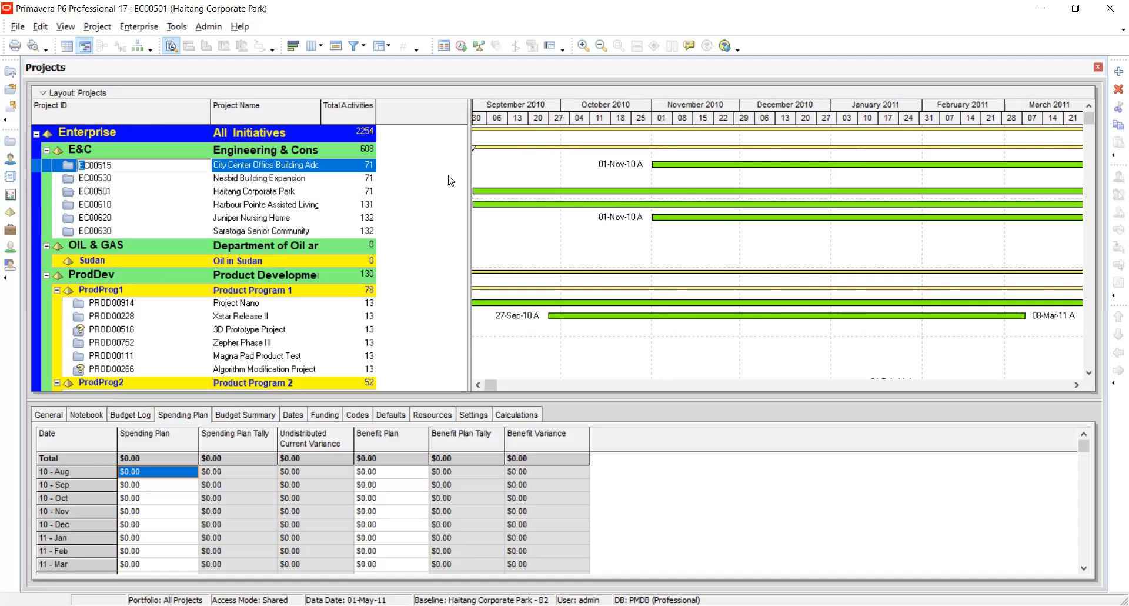
click(133, 184)
click(114, 170)
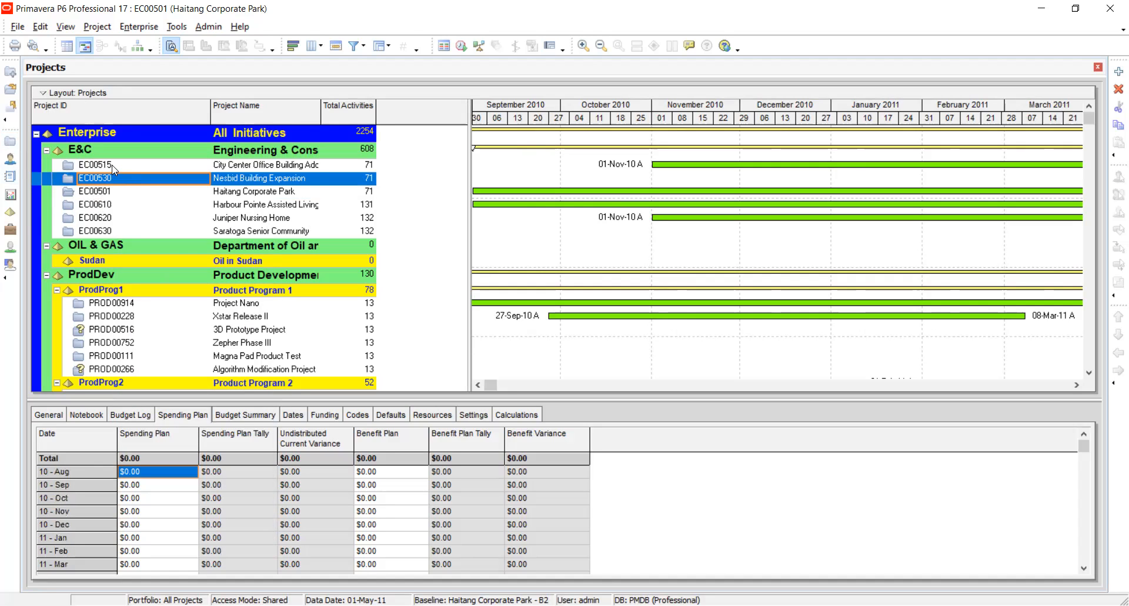
Customize the project table's columns by adding Project Leveling Priority from the General group to the selected options.
right_click(114, 170)
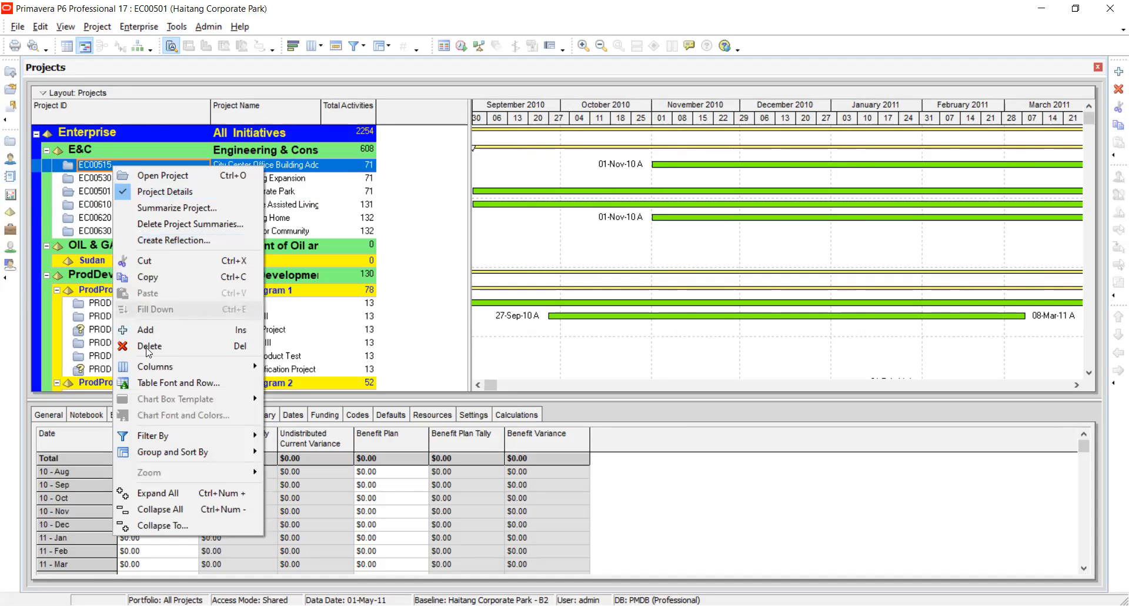
mouse_move(148, 369)
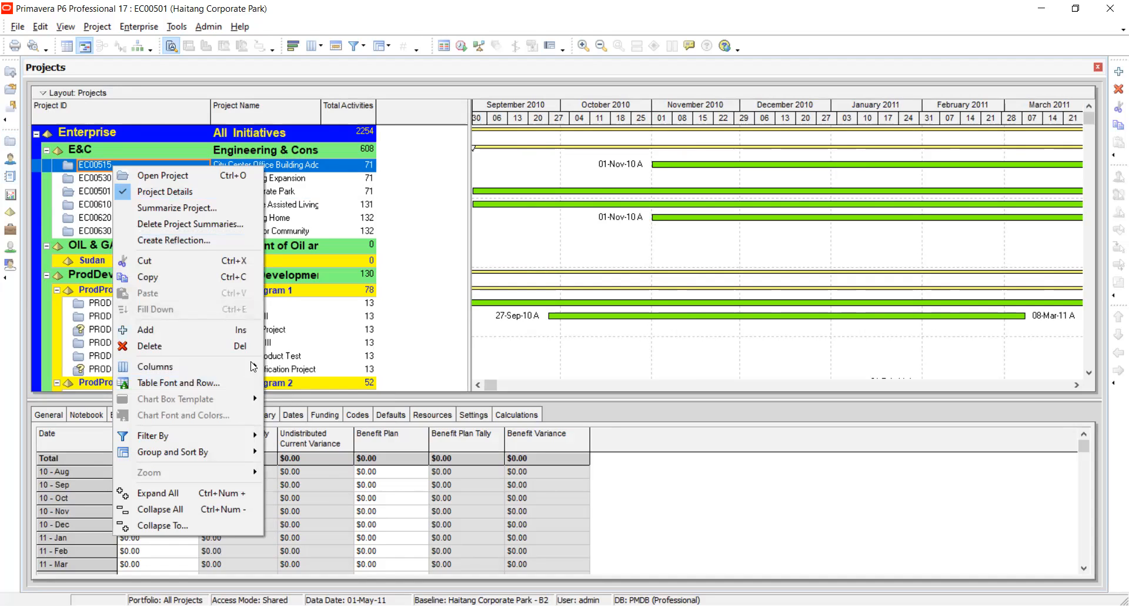
mouse_move(253, 367)
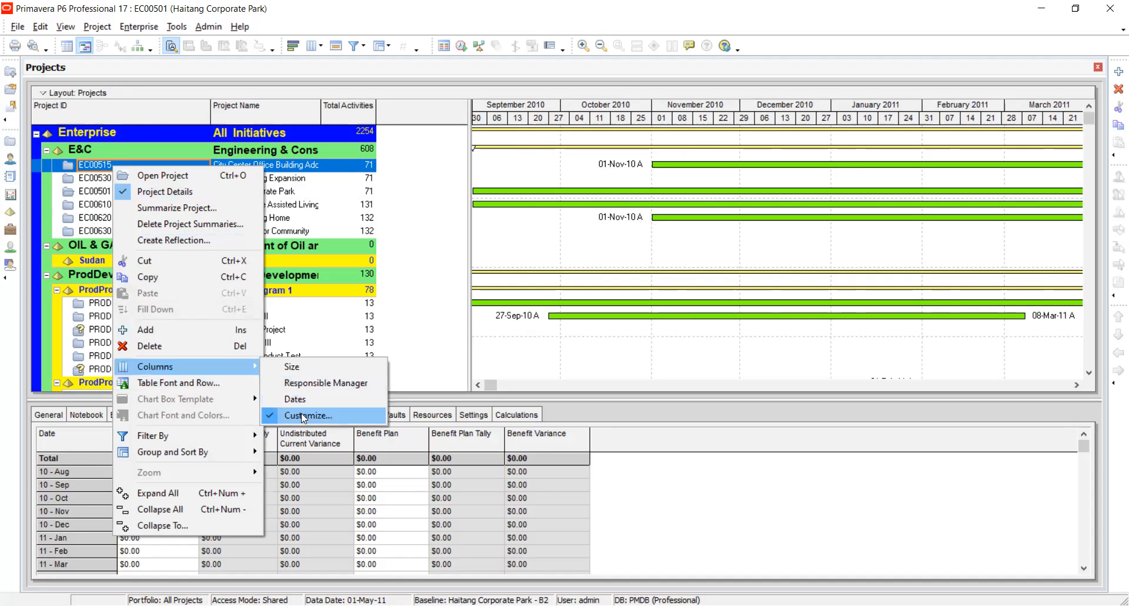
click(304, 416)
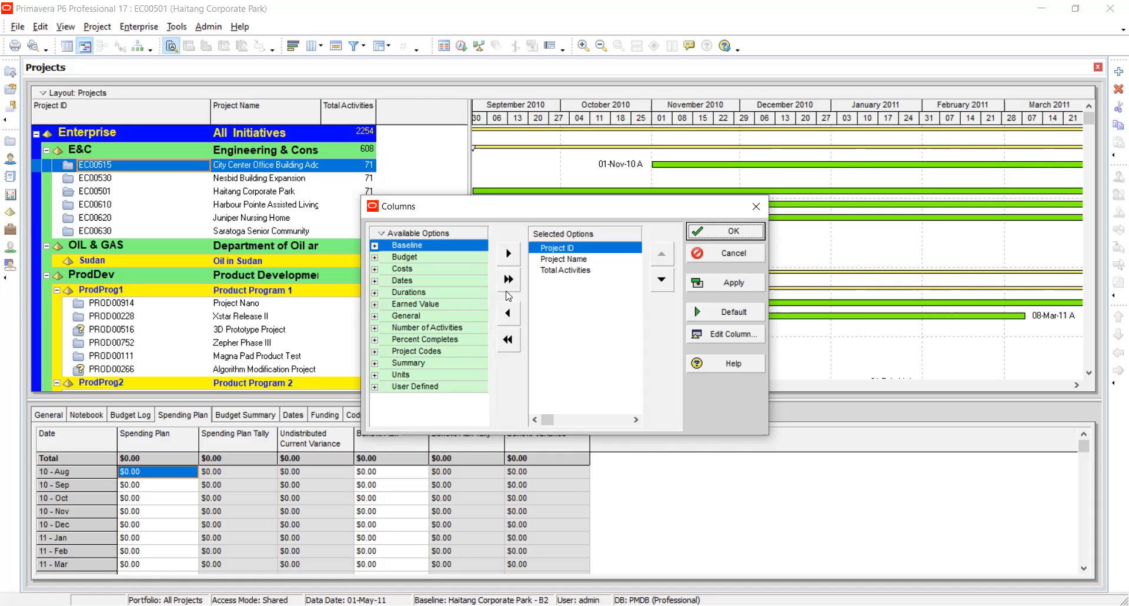
click(375, 316)
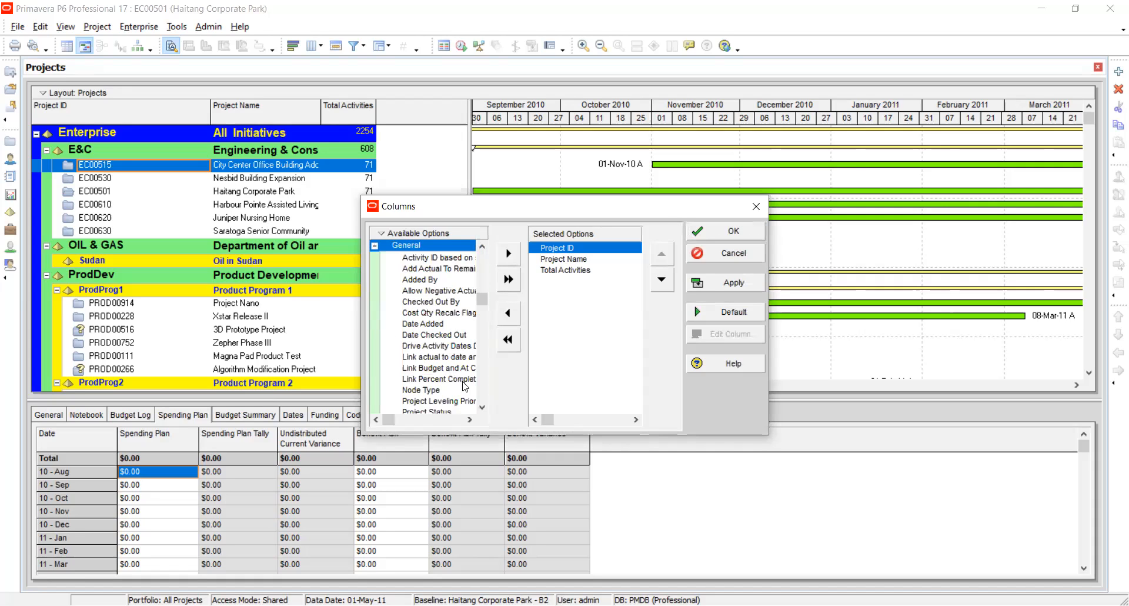
click(483, 407)
click(483, 407)
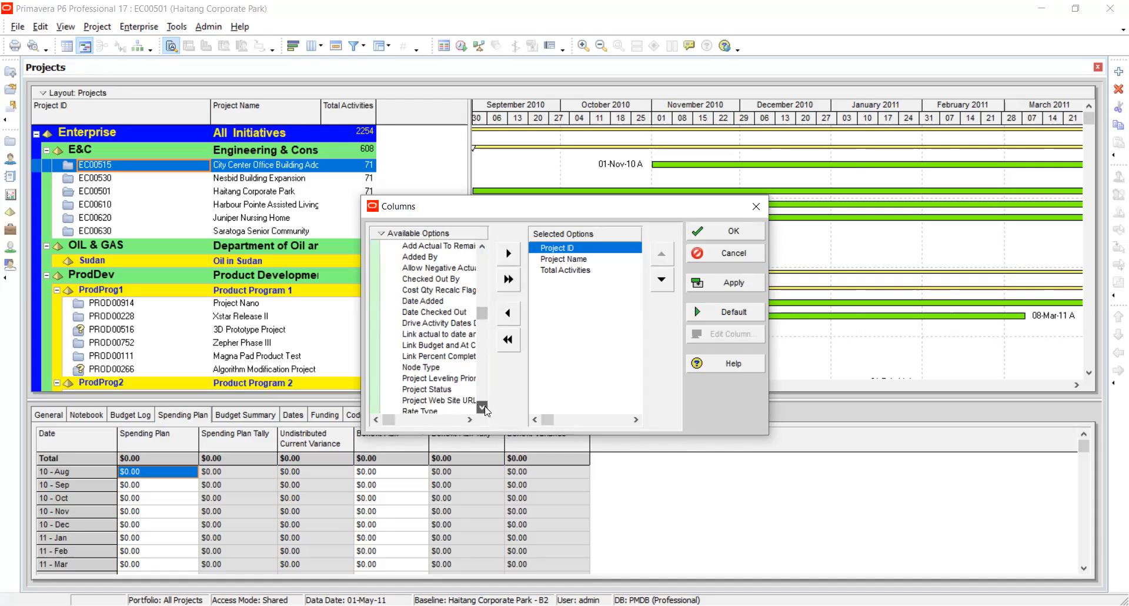
click(462, 379)
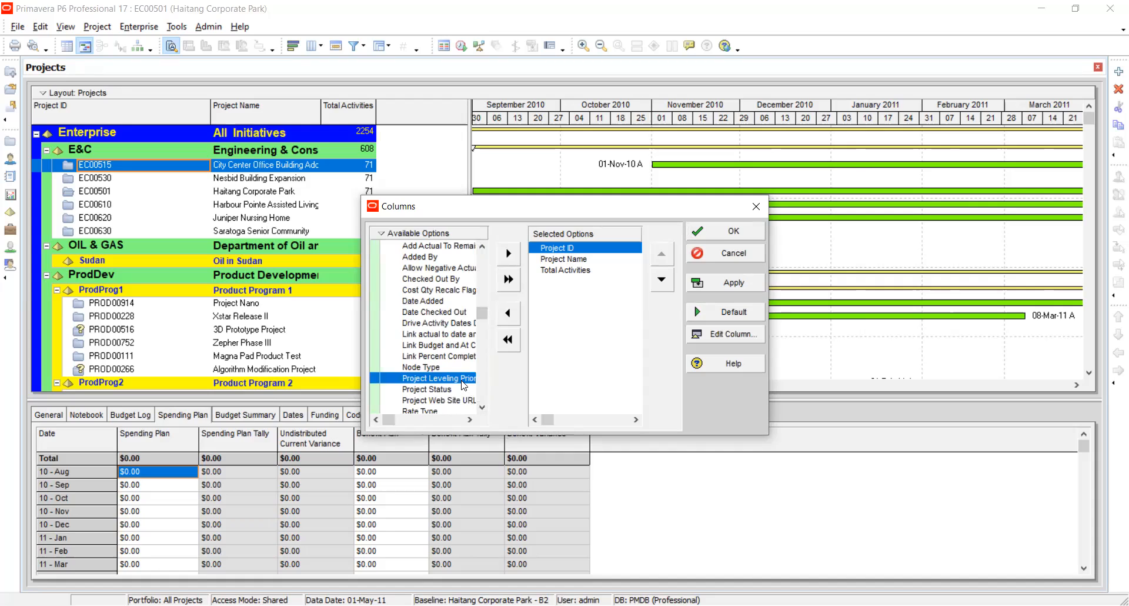
click(509, 253)
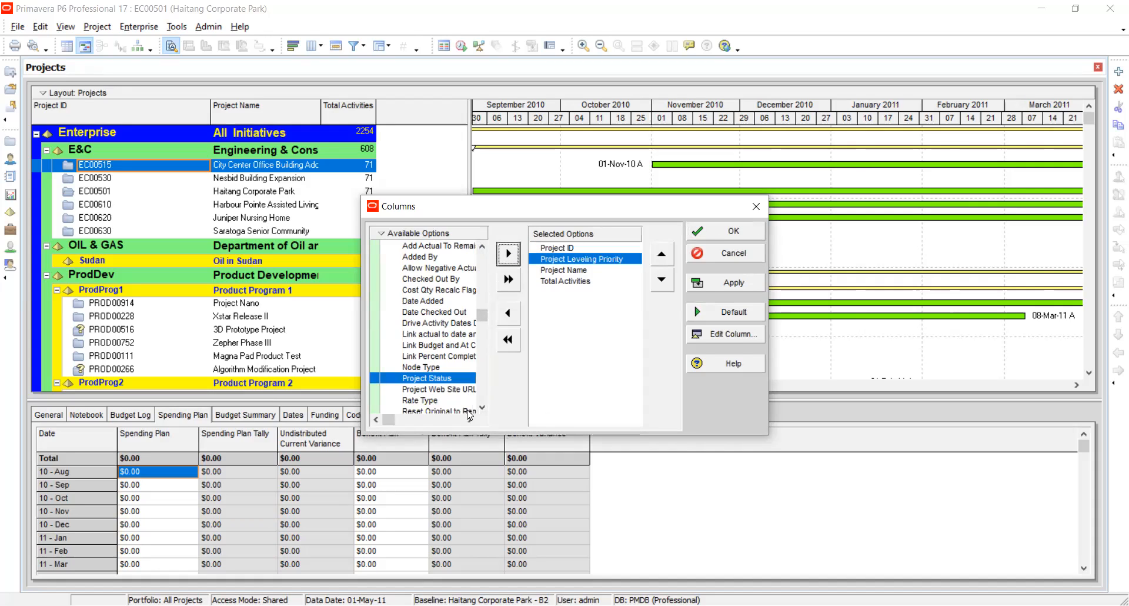
Apply and confirm the column selection, and widen the project table area beside the Gantt chart.
click(482, 407)
click(483, 407)
click(482, 408)
click(482, 408)
click(482, 408)
click(482, 408)
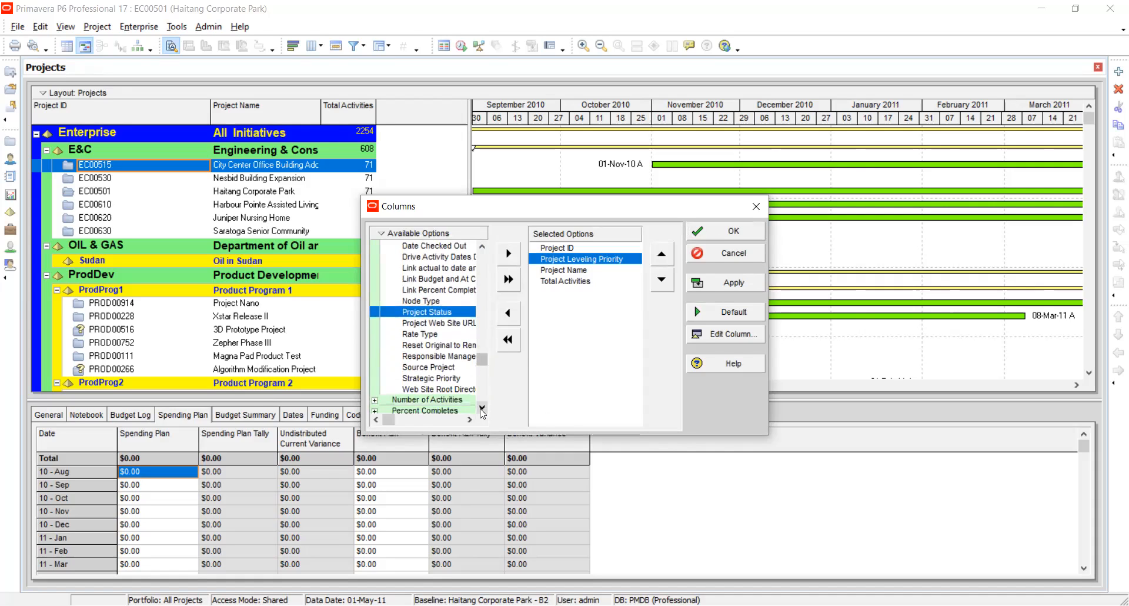
click(727, 284)
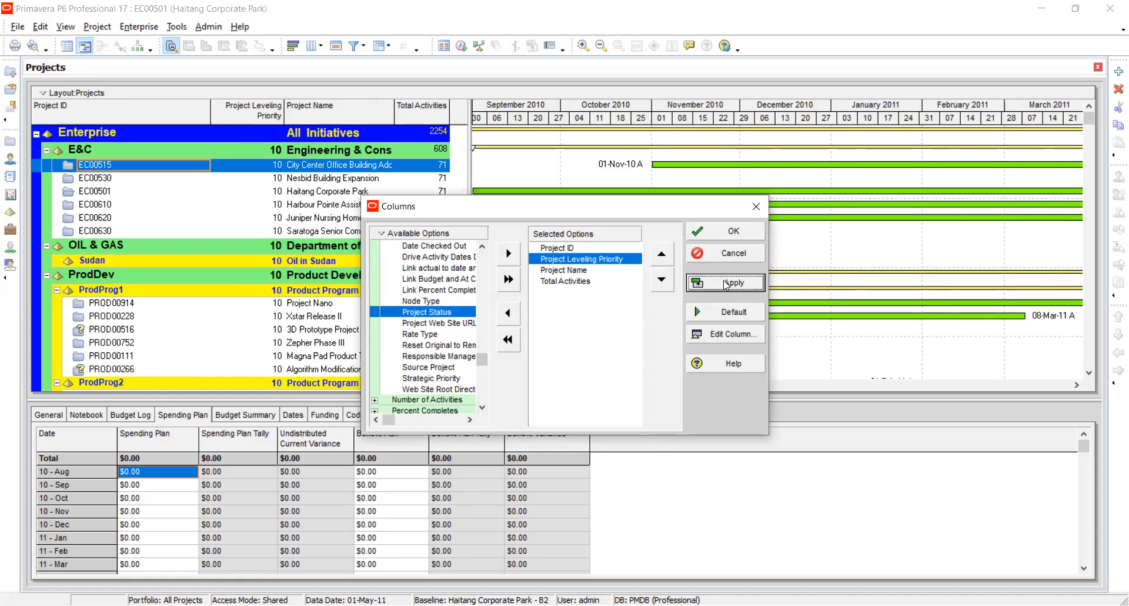
click(720, 234)
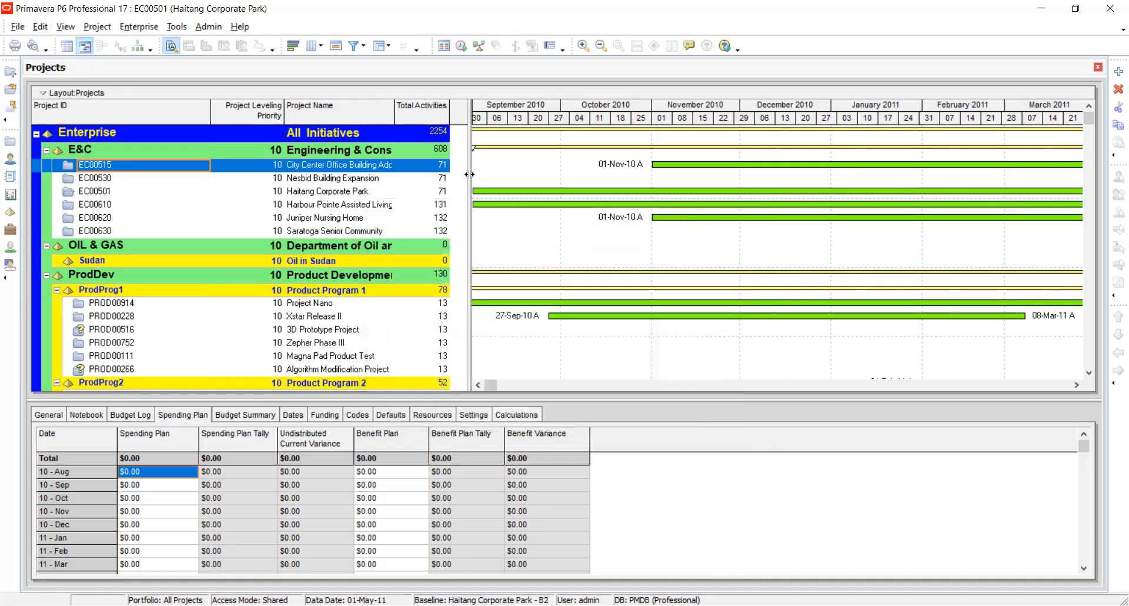
drag(469, 174, 650, 187)
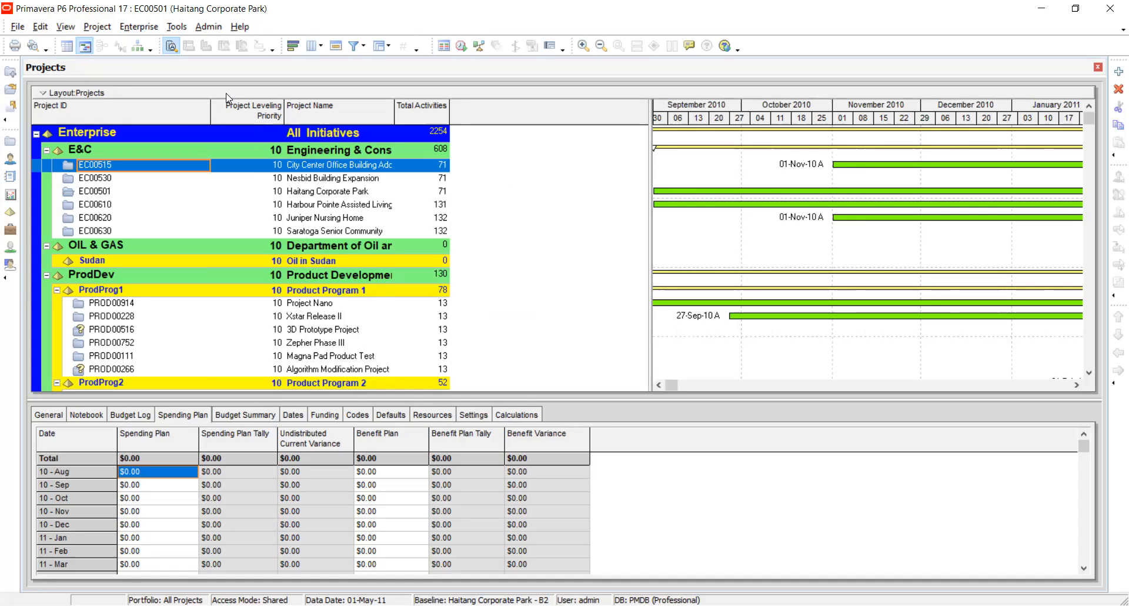
Reorder the project table's columns so that Project Leveling Priority comes last, after Total Activities.
right_click(99, 172)
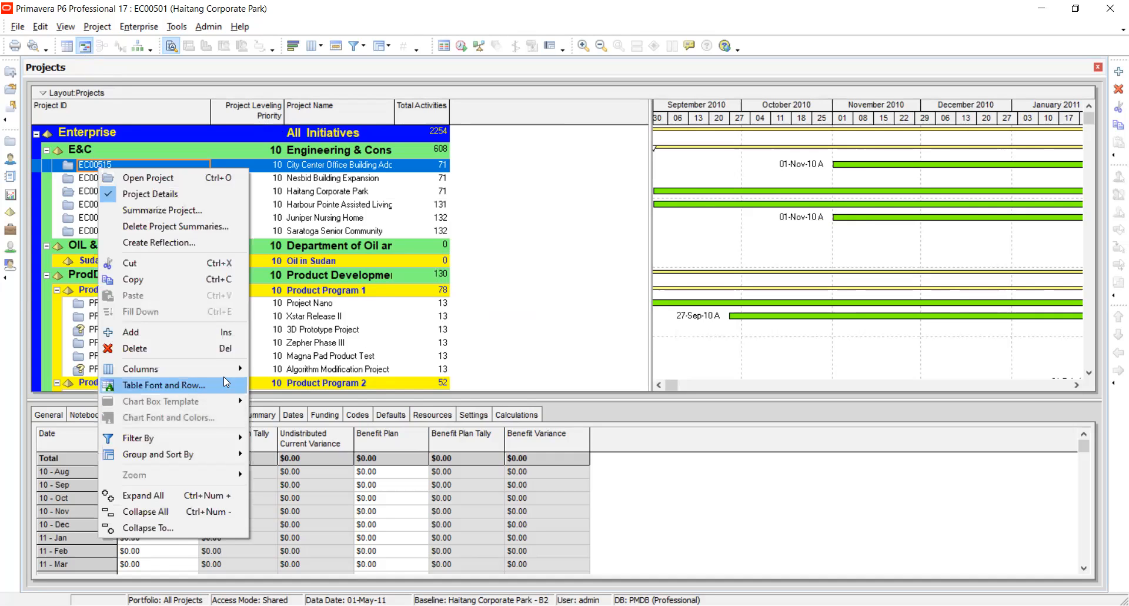
mouse_move(232, 369)
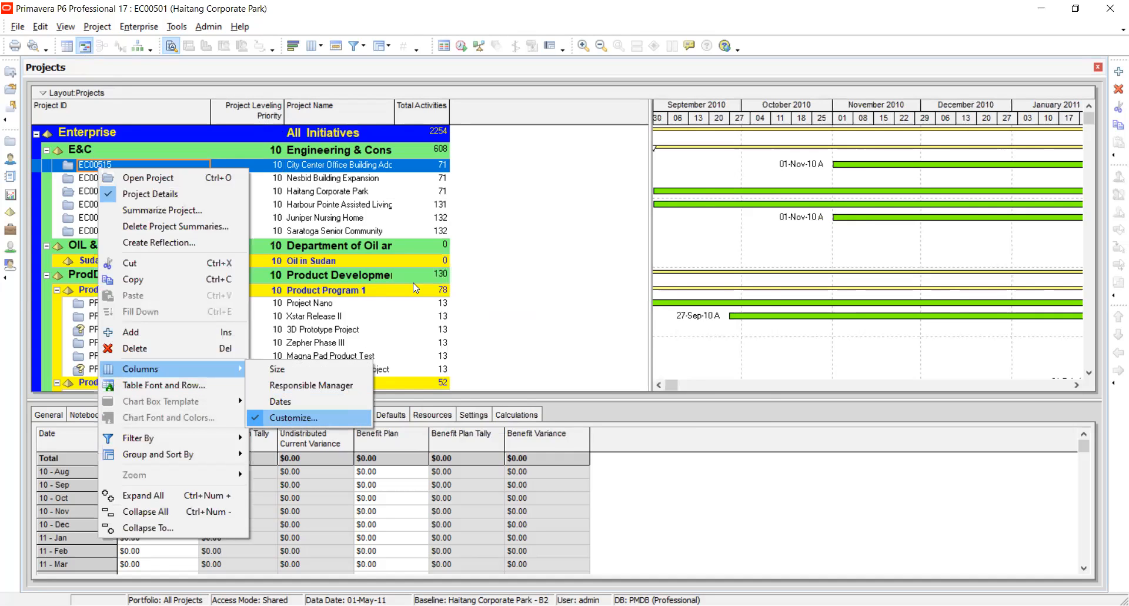
click(285, 417)
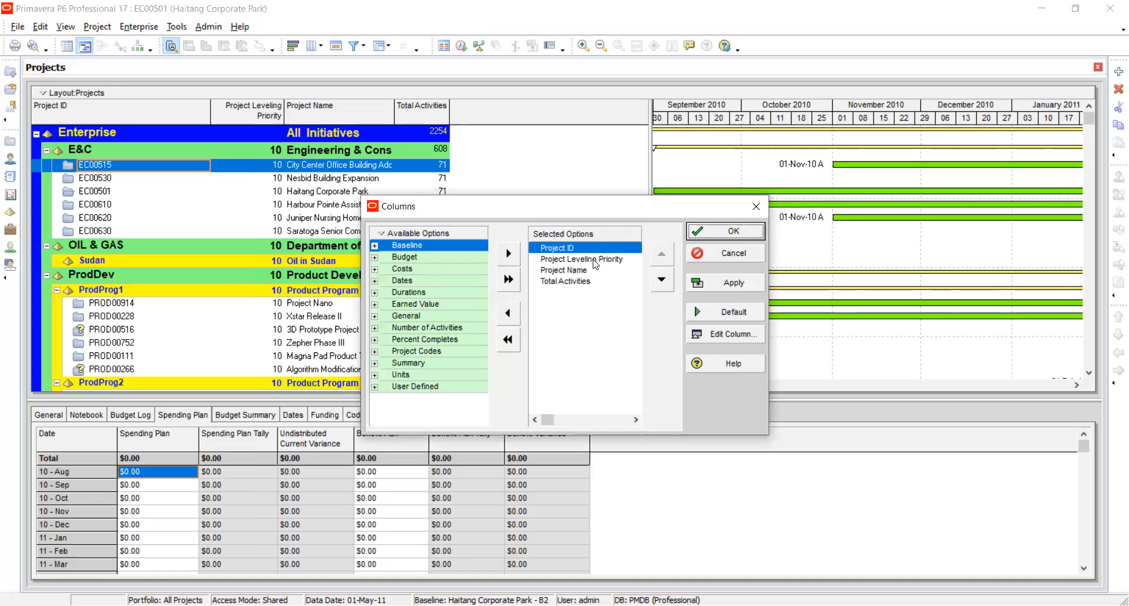
click(594, 259)
double_click(662, 281)
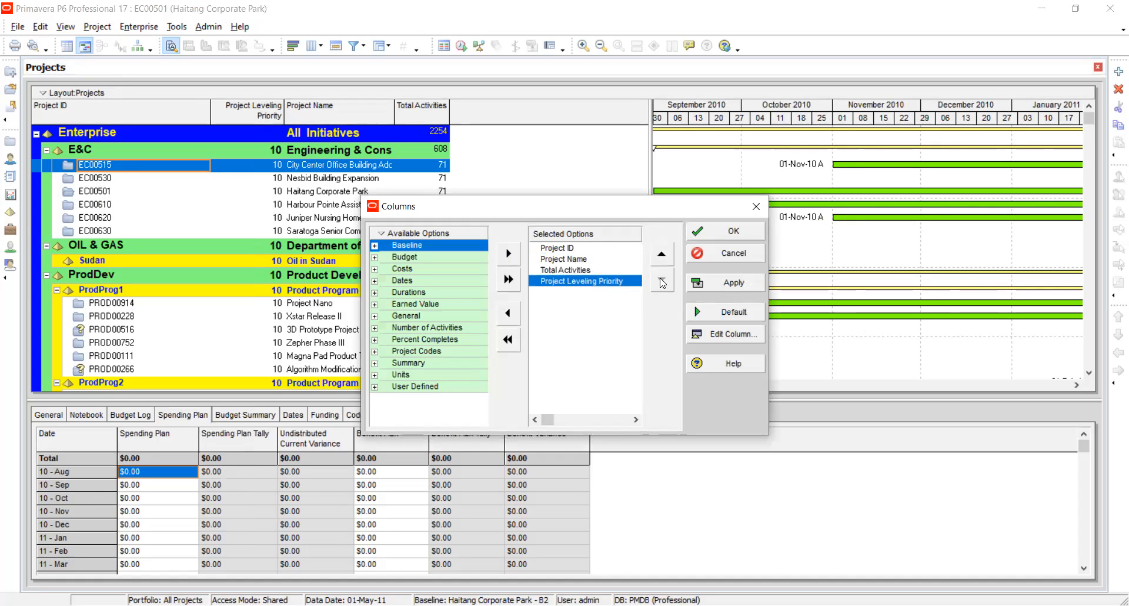
click(733, 282)
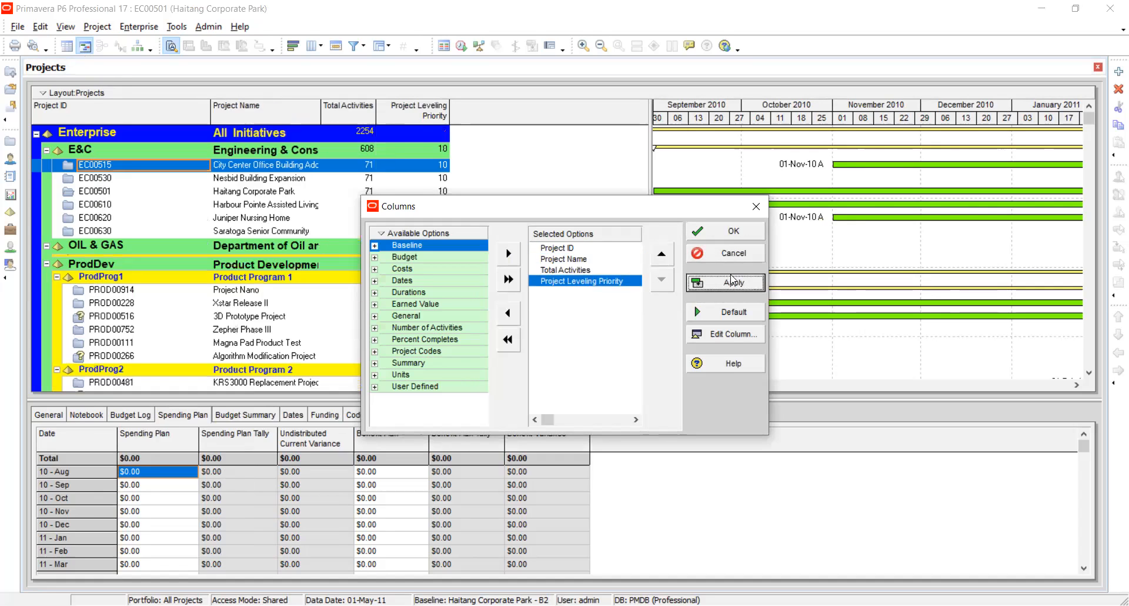
click(727, 230)
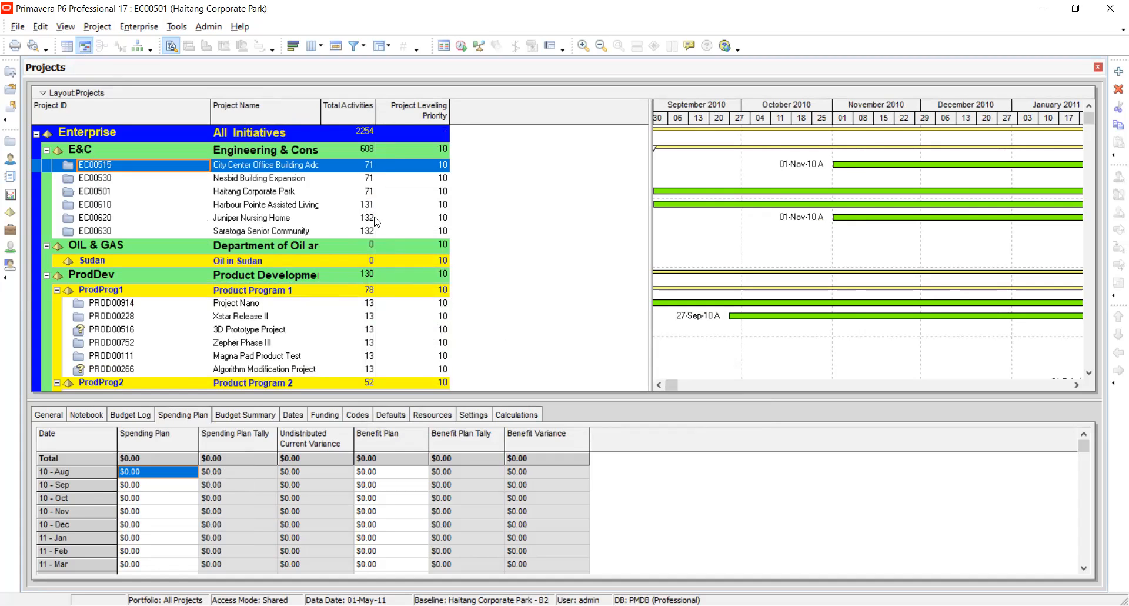
Review the Project Leveling Priority values of the projects across the whole enterprise structure.
click(437, 167)
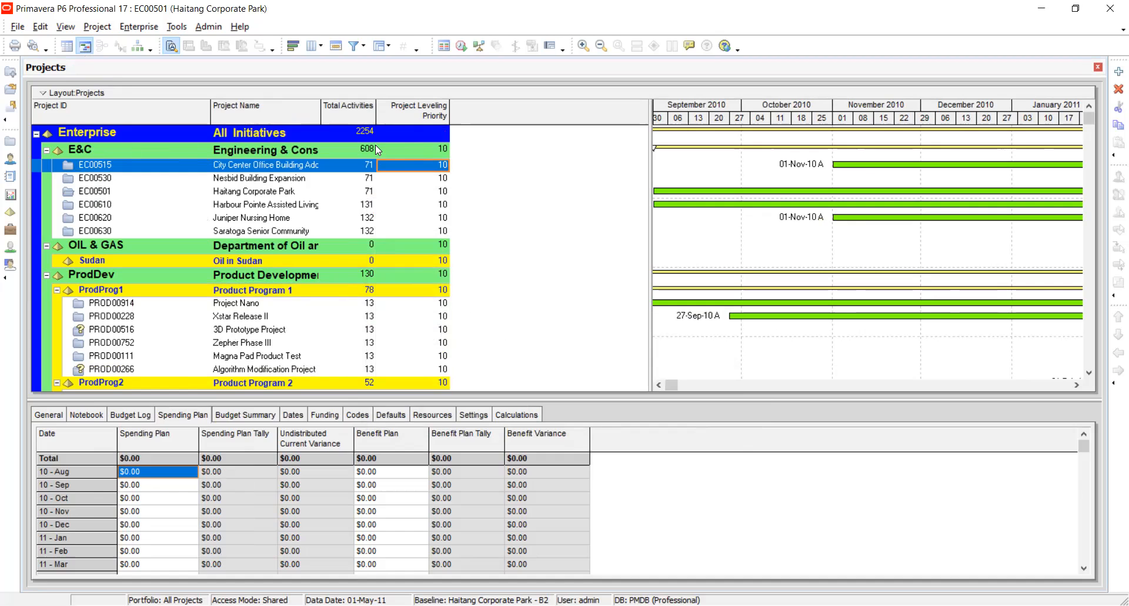
click(439, 161)
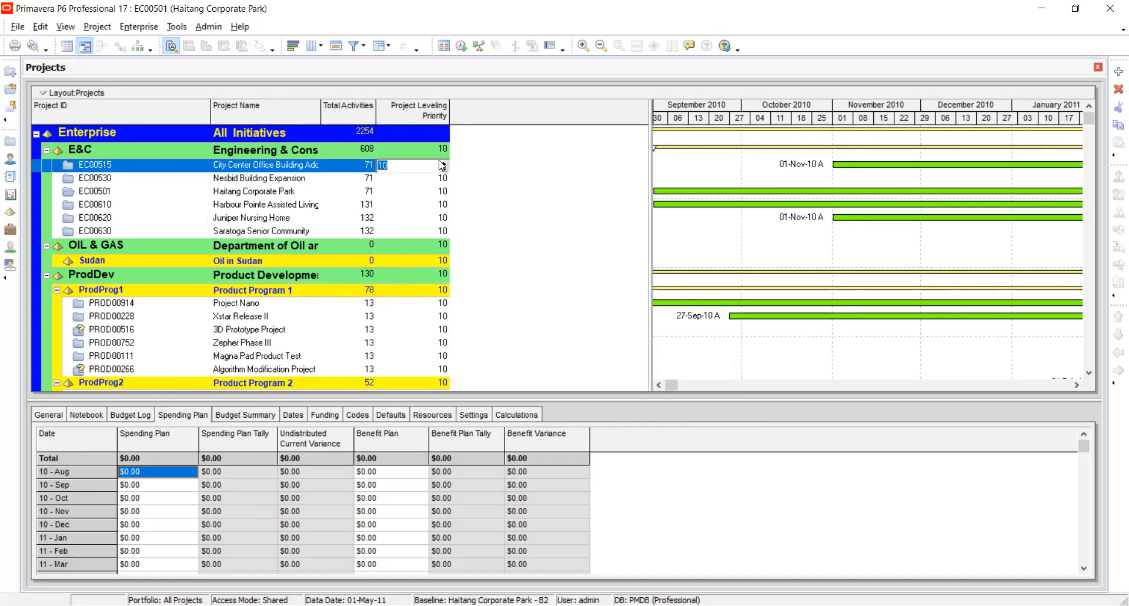
click(434, 168)
click(480, 210)
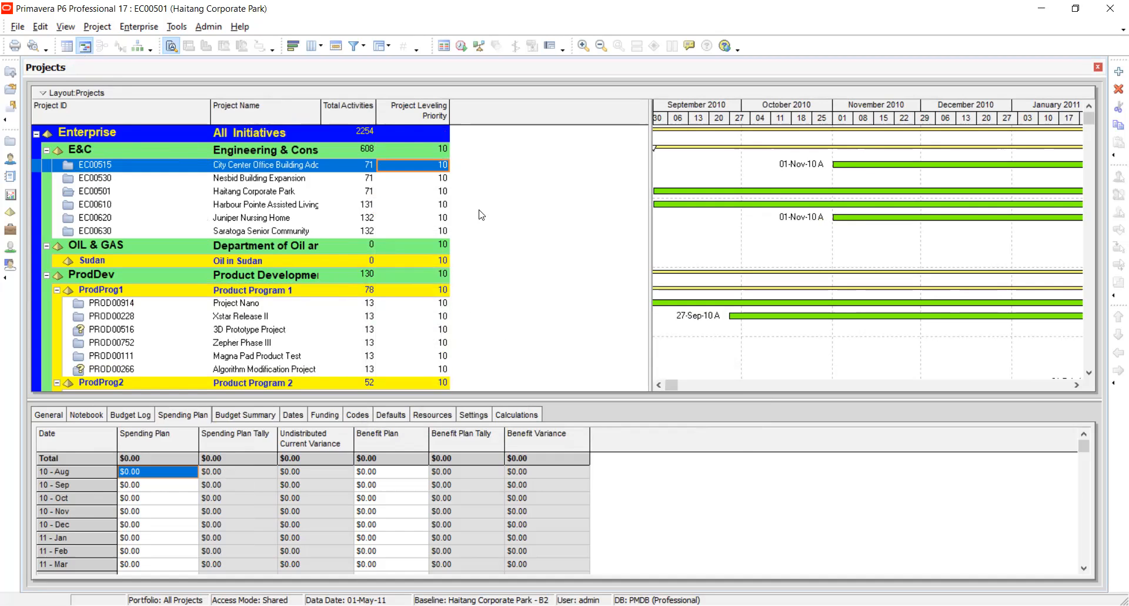
scroll(419, 252, down, 5)
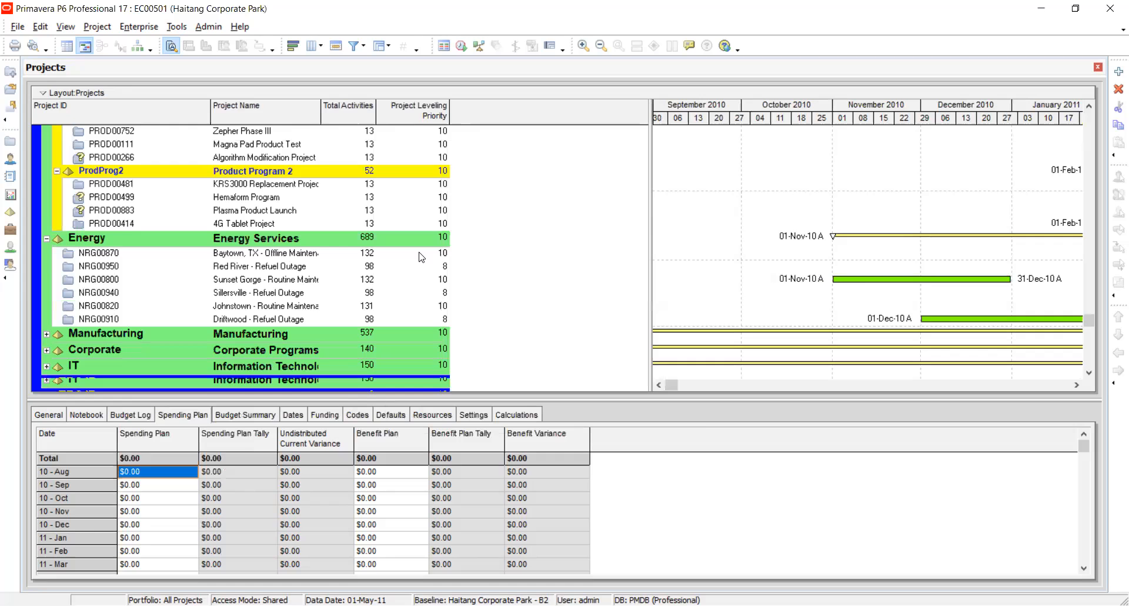
scroll(421, 257, down, 1)
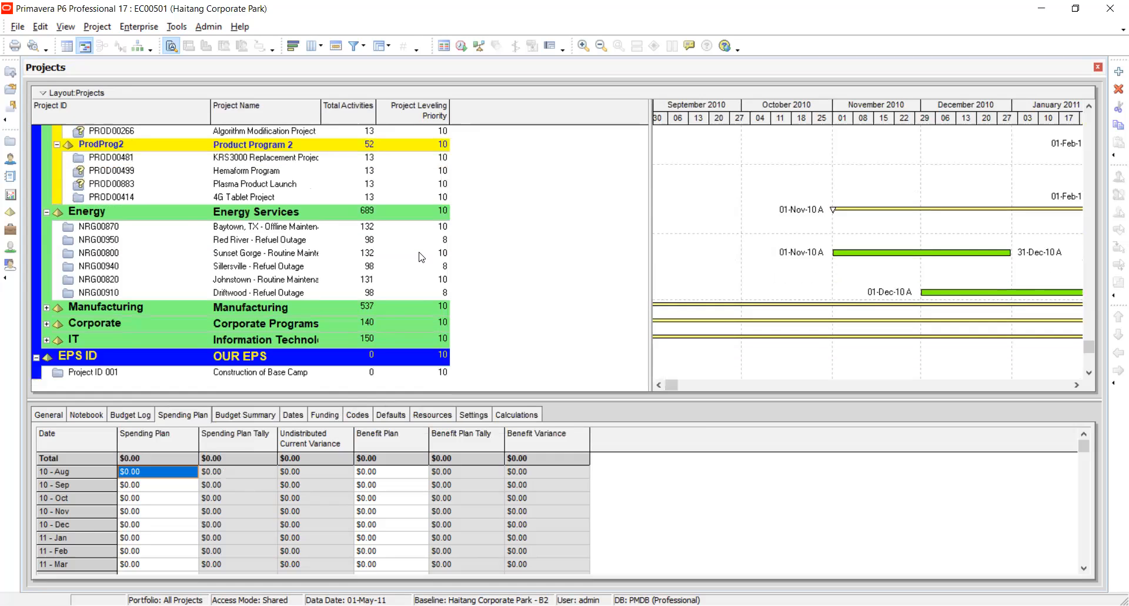
scroll(422, 256, up, 6)
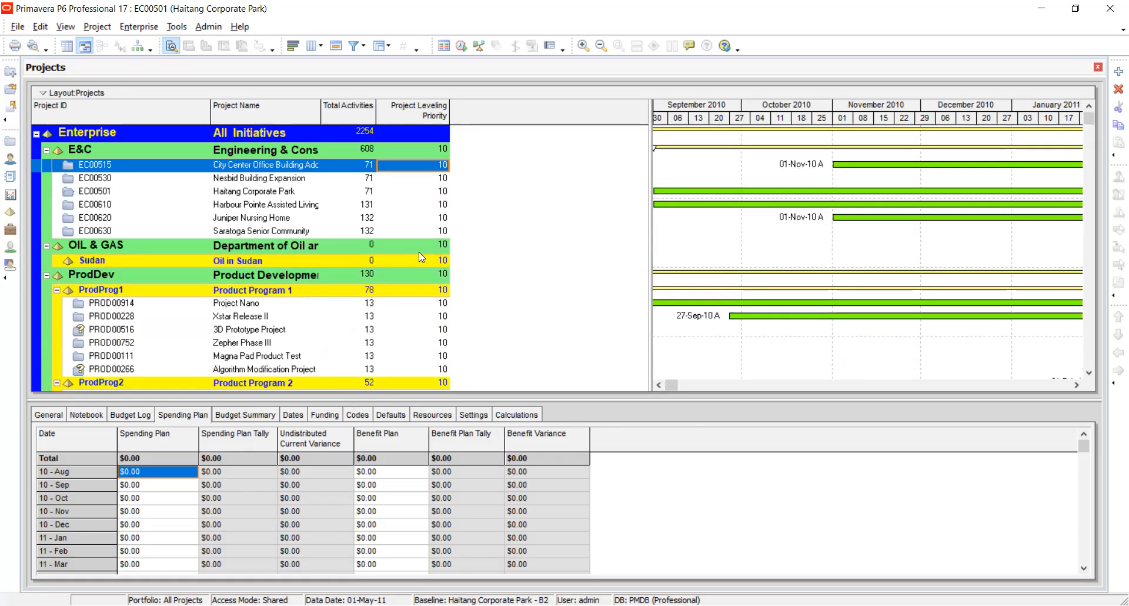
Set the Project Leveling Priority of project EC00515 to 1.
click(436, 166)
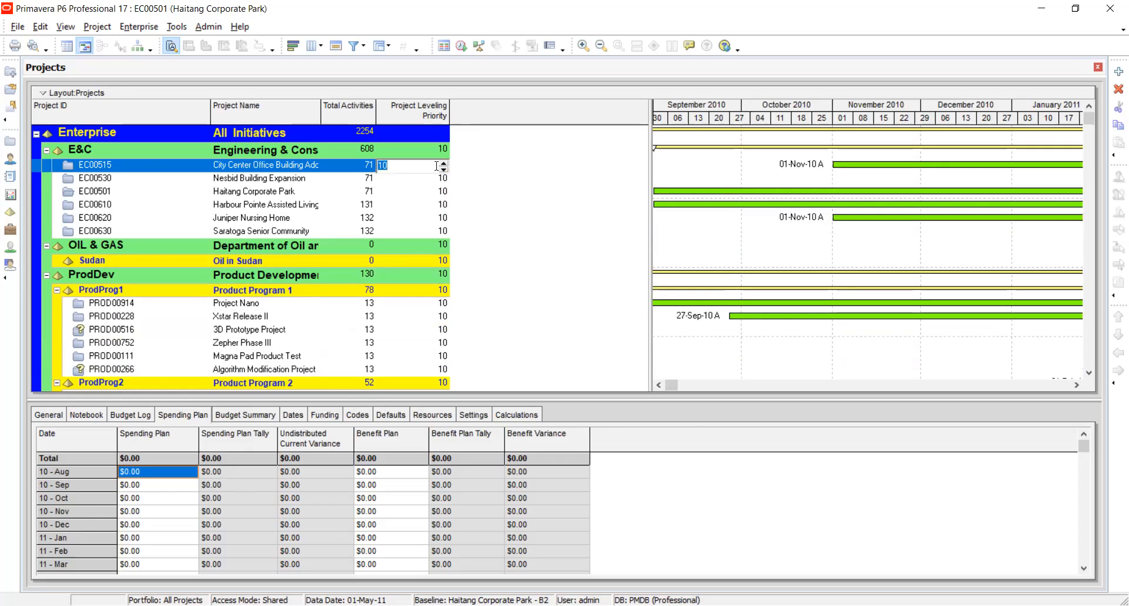
text(1)
key(Return)
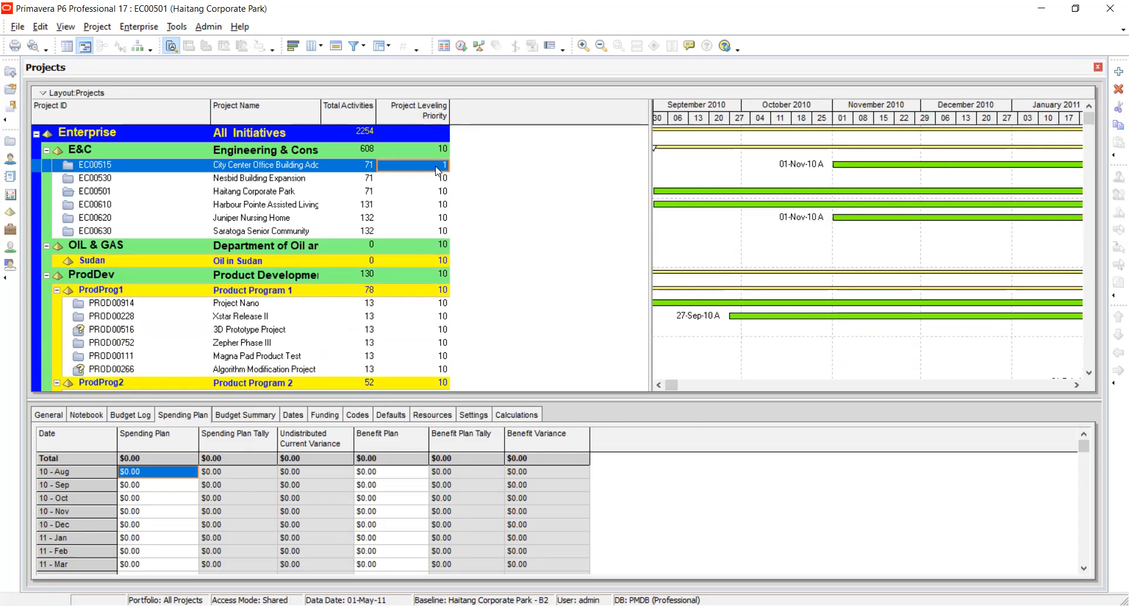
Try a Project Leveling Priority of 500 for project EC00530 and replace the rejected entry with 100.
click(437, 180)
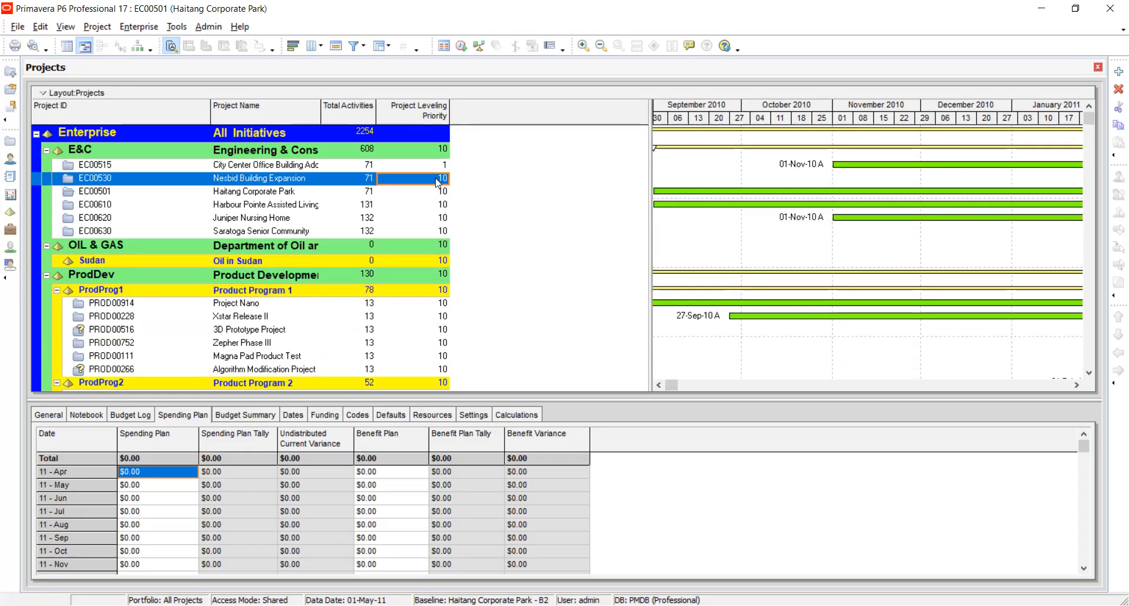
click(439, 182)
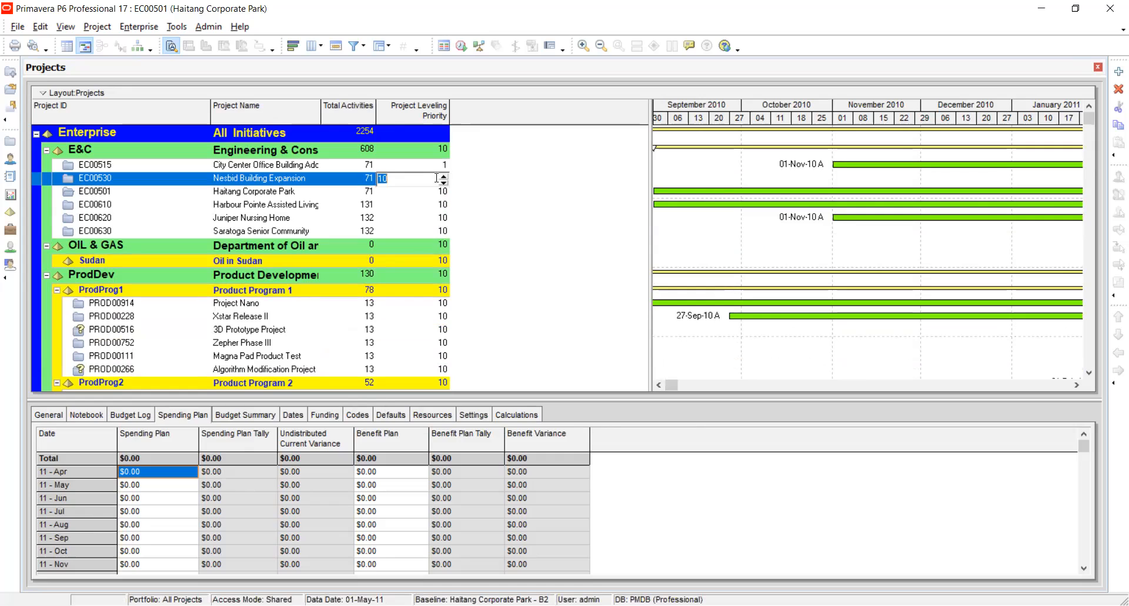
text(500)
key(Return)
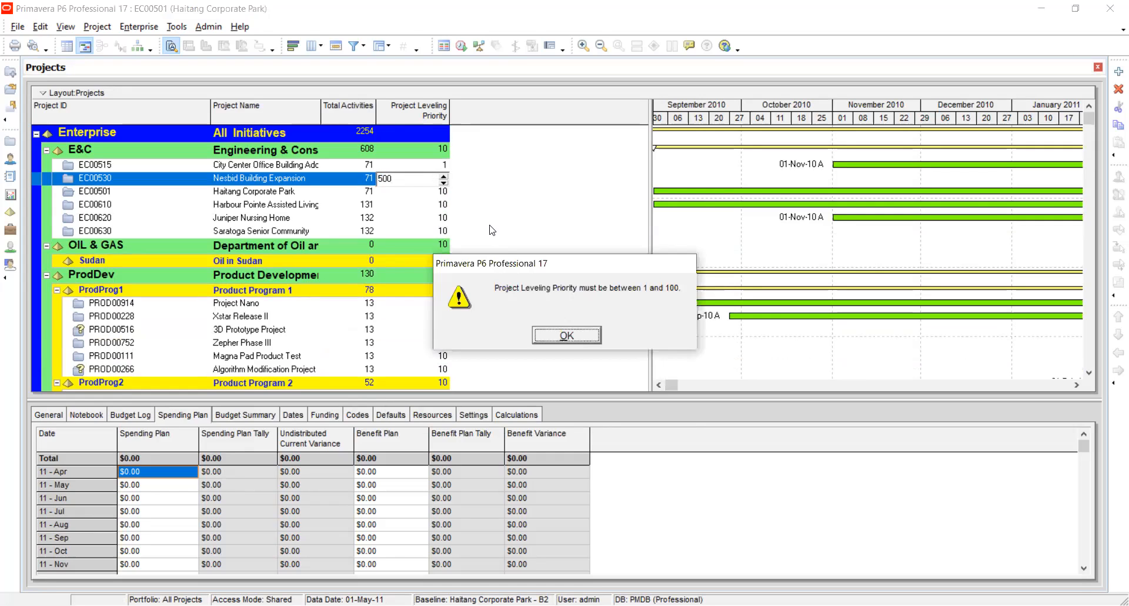
click(575, 341)
text(100)
key(Return)
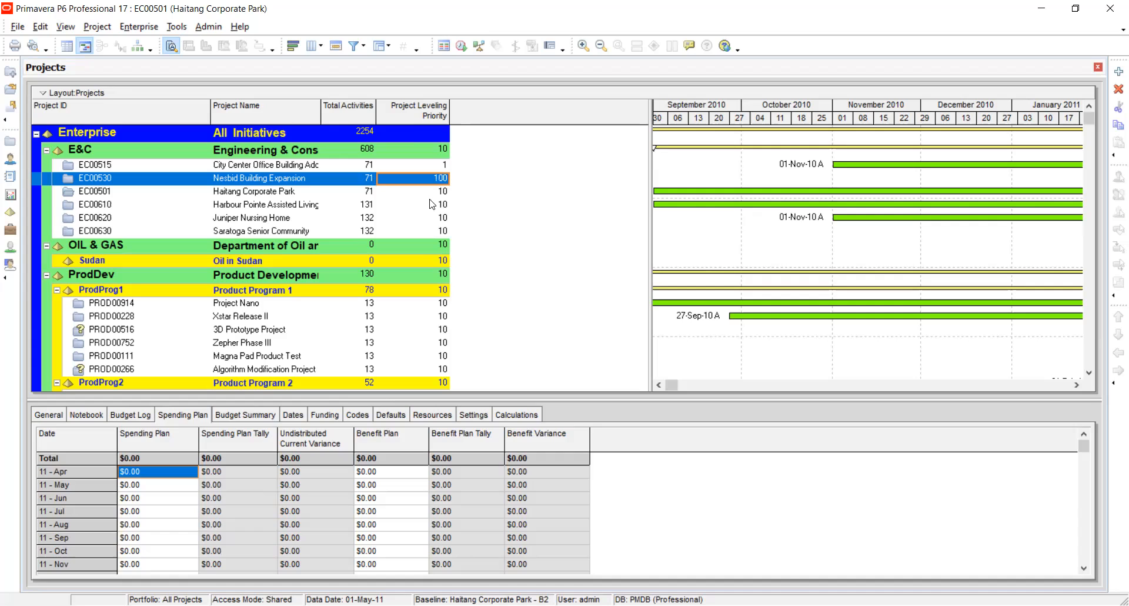
Set the Project Leveling Priority of project EC00501 to 50 and of project EC00610 to 90.
click(446, 190)
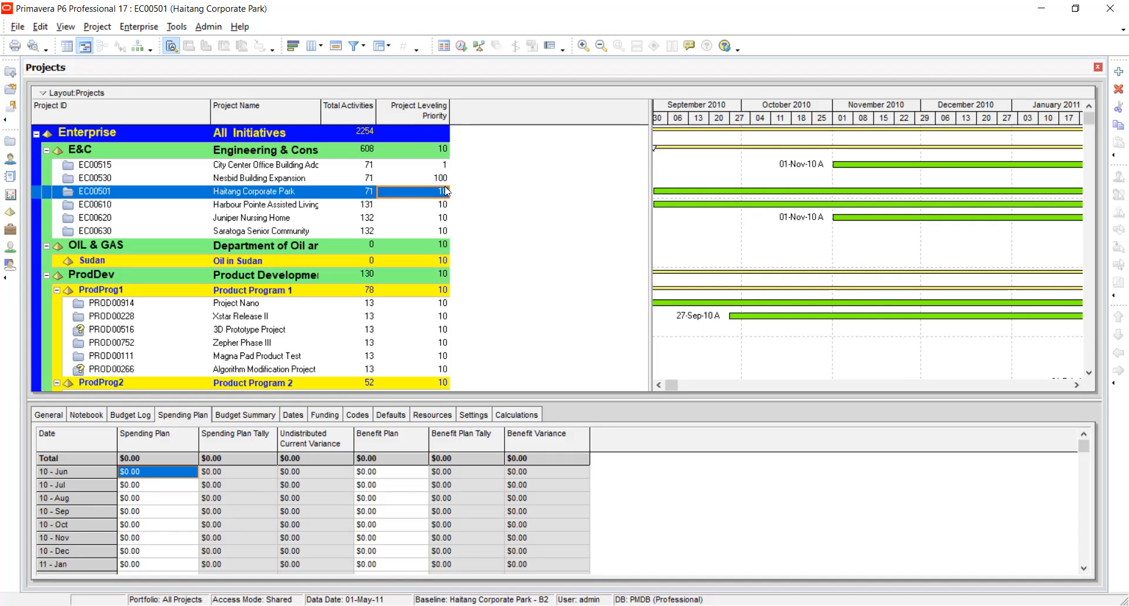
text(50)
click(433, 206)
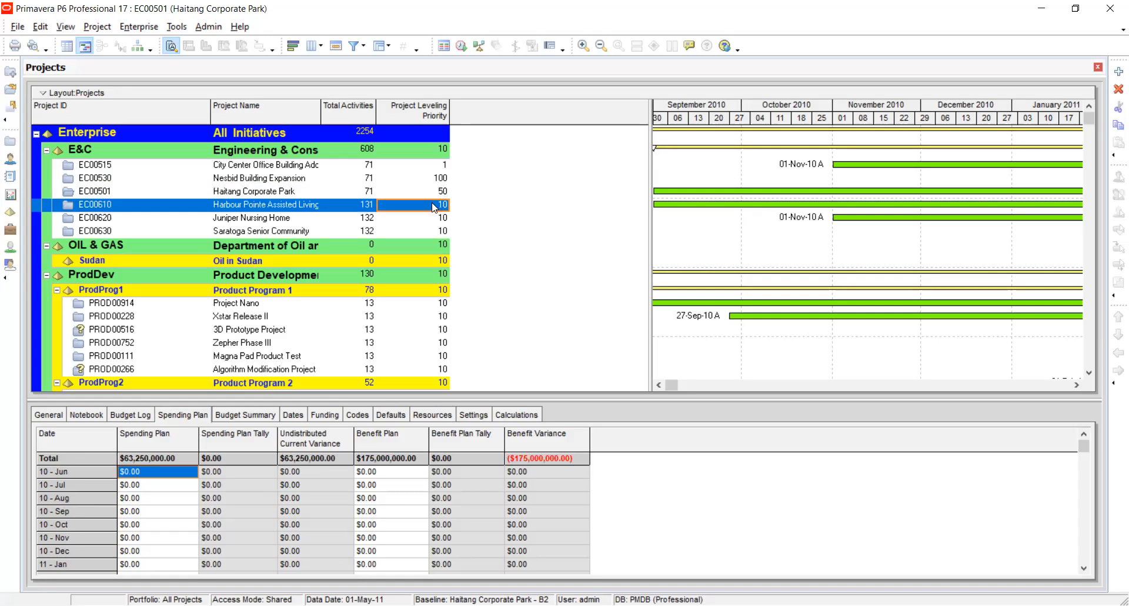
text(90)
key(Return)
Set the Project Leveling Priority of project EC00620 to 20.
click(433, 220)
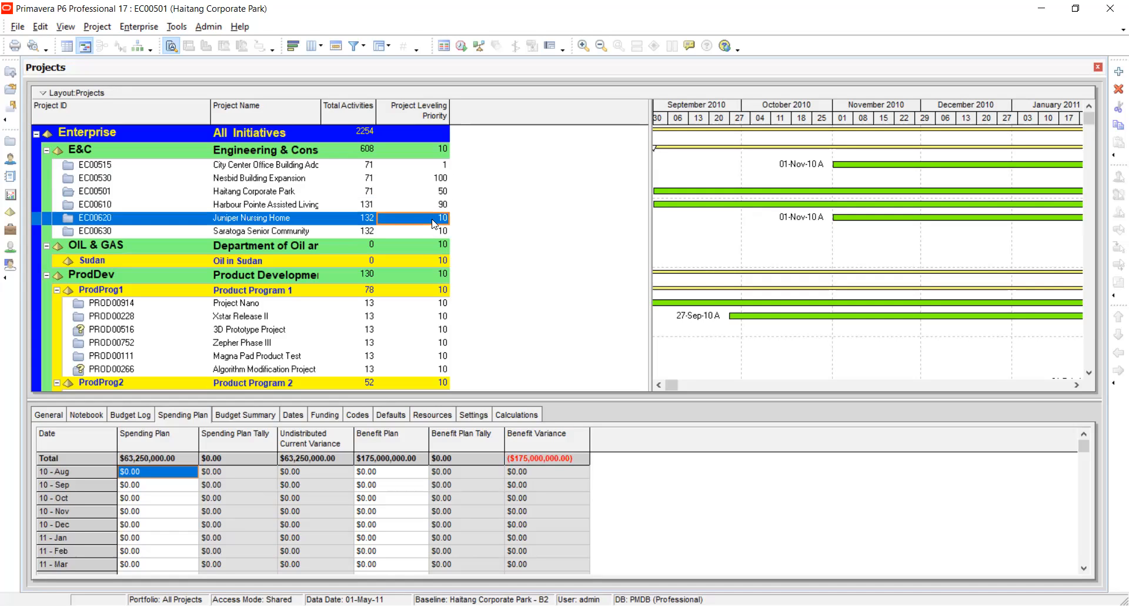
click(434, 219)
text(20)
key(Return)
Set the Project Leveling Priority of projects EC00515, EC00530 and EC00501 to 10.
click(434, 177)
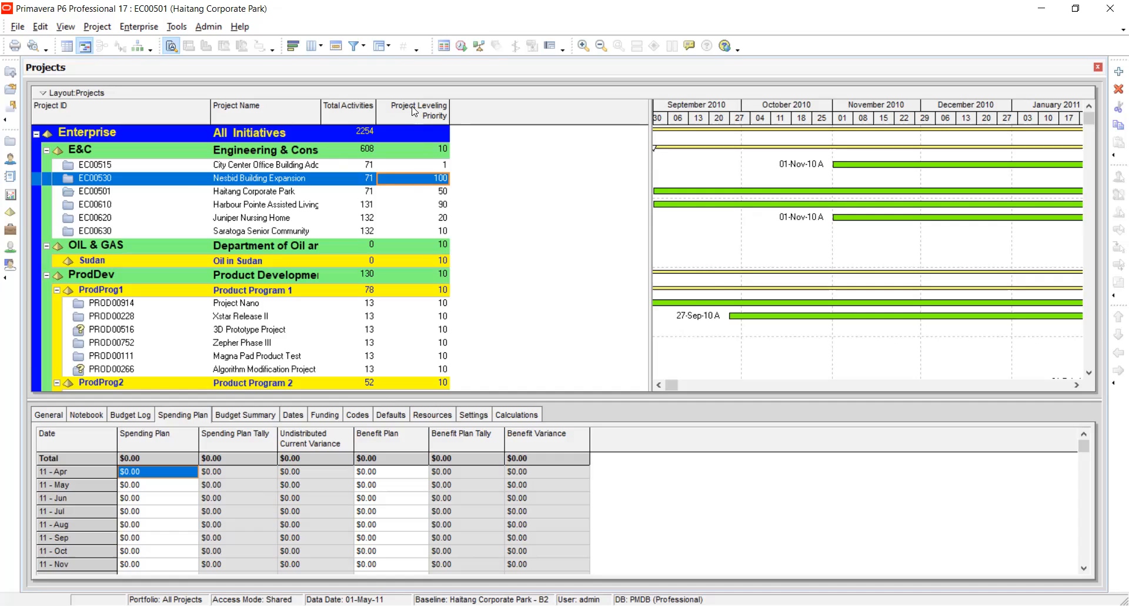
click(427, 169)
text(10)
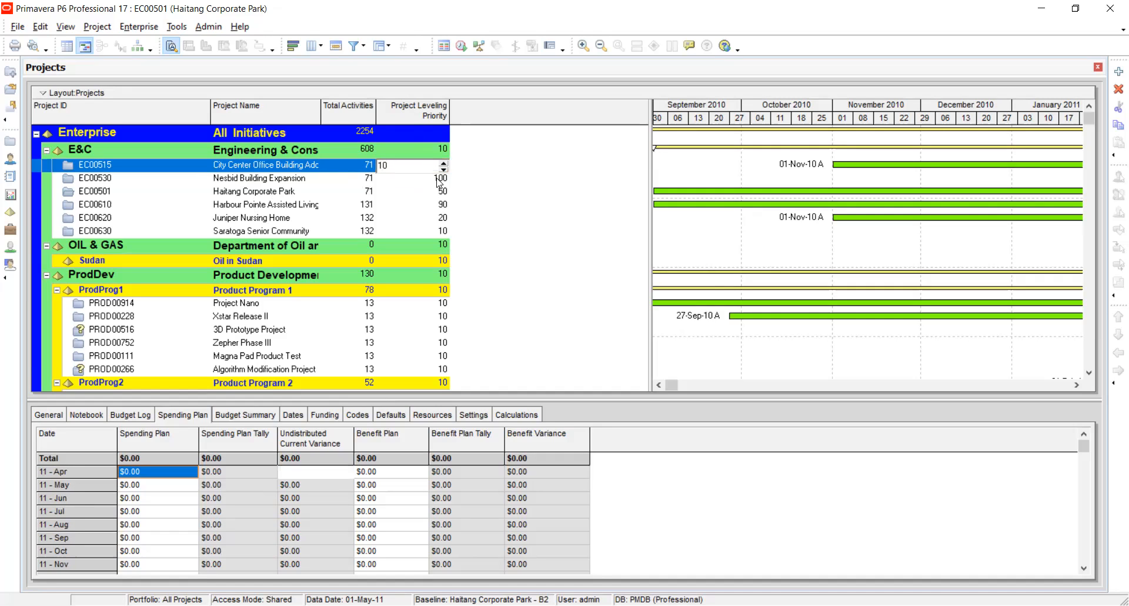
click(438, 182)
text(10)
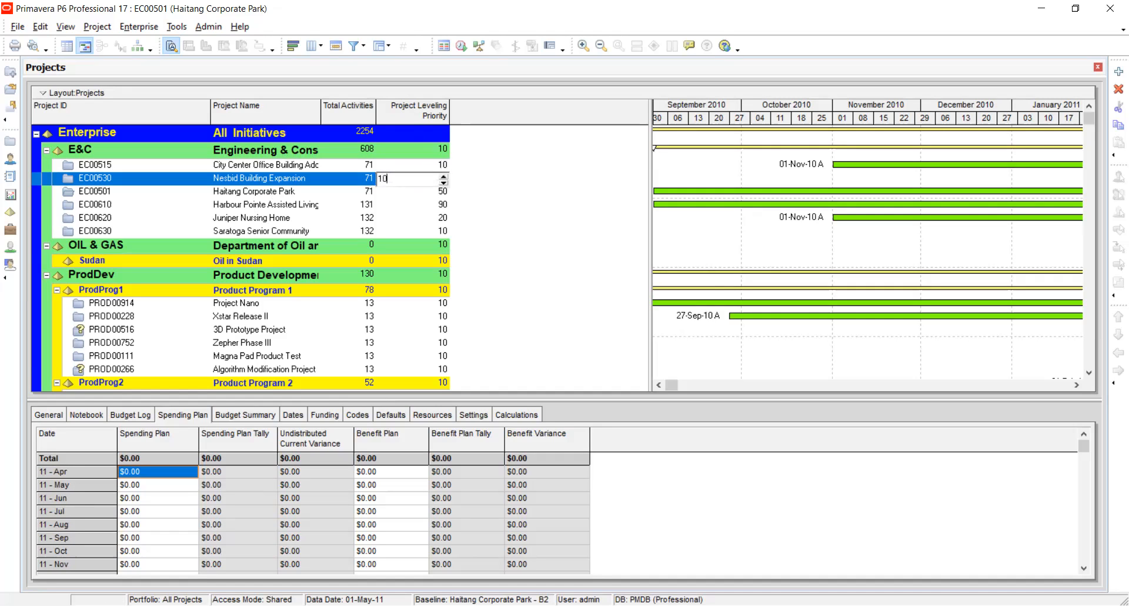
click(439, 193)
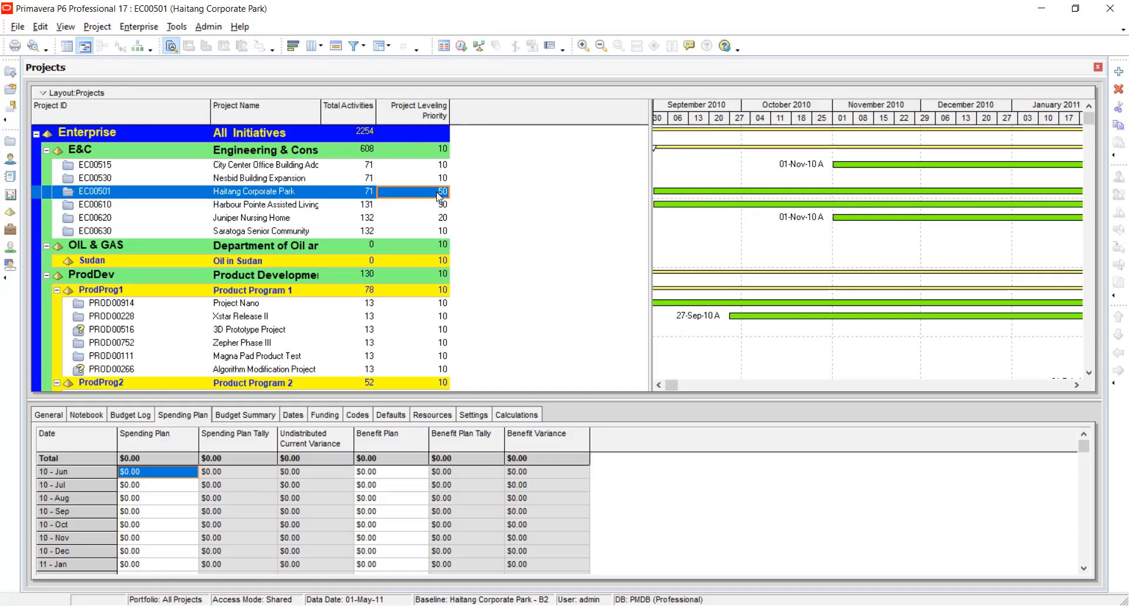
text(10)
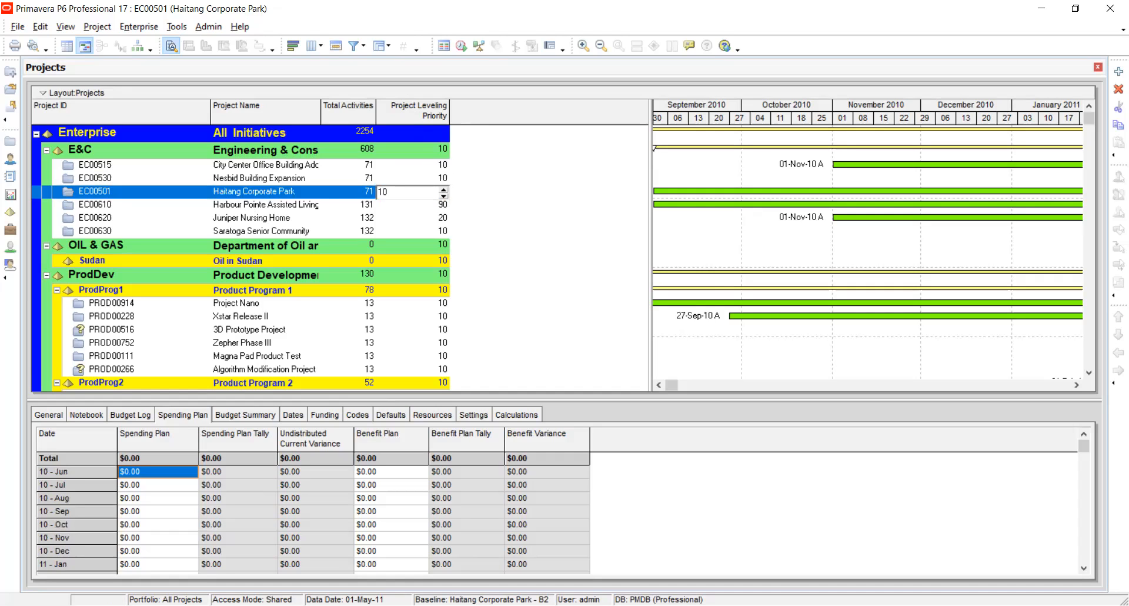
click(442, 205)
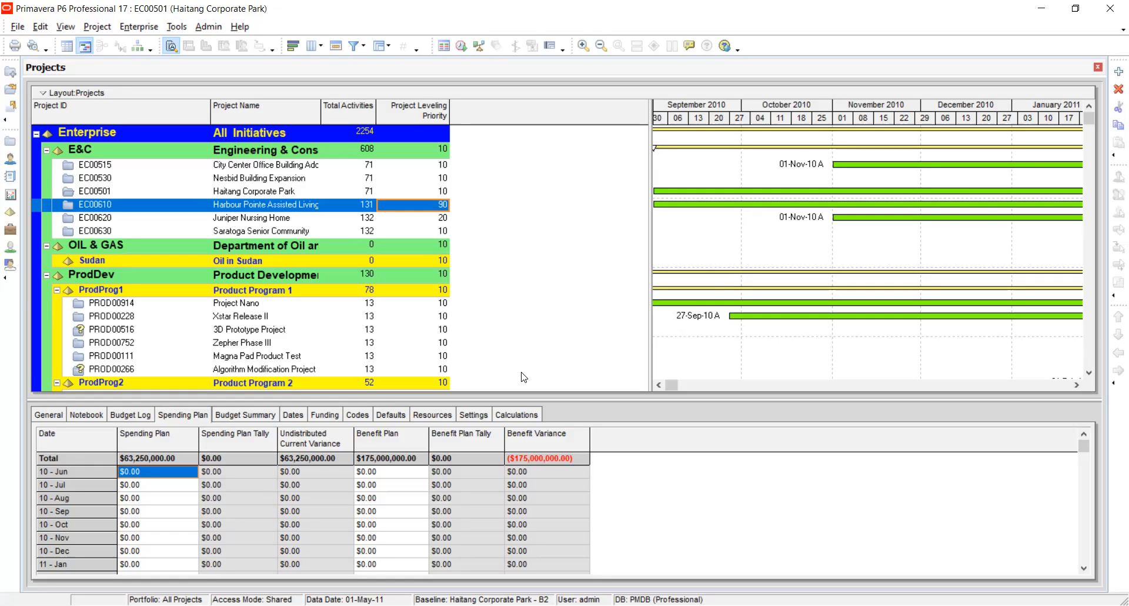
Set the Project Leveling Priority of project EC00515 to 30 and of project EC00501 to 5.
click(431, 167)
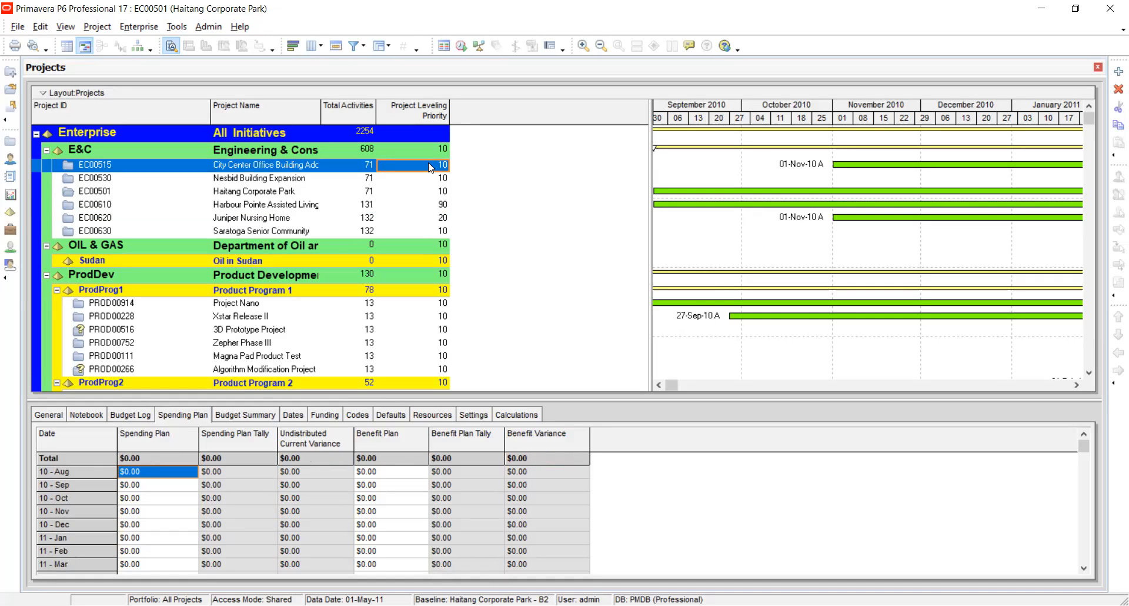
click(431, 167)
text(30)
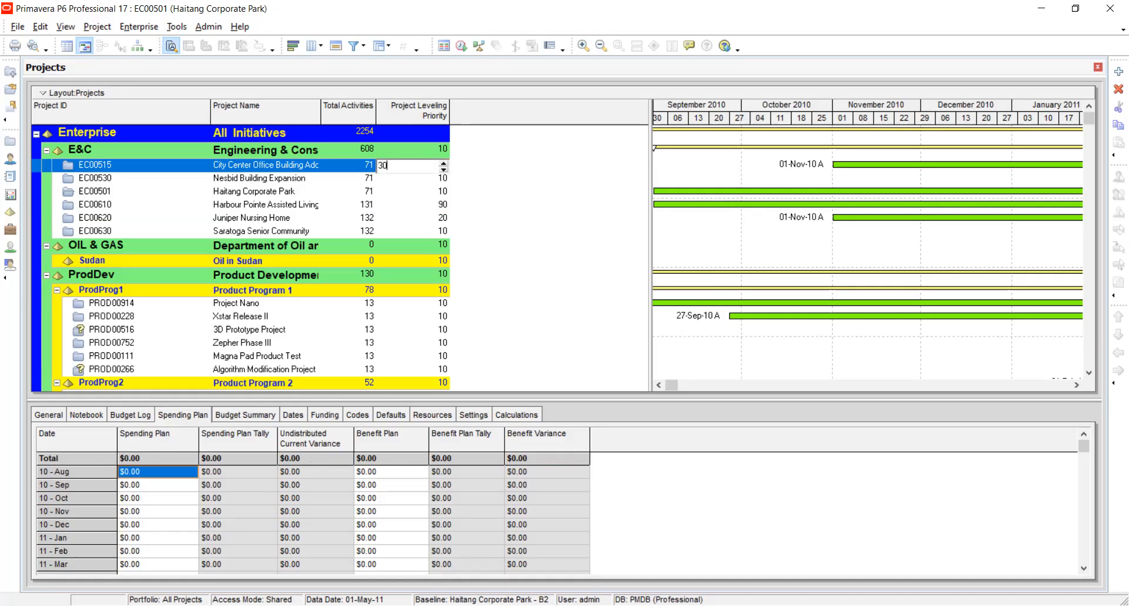
click(421, 193)
click(420, 193)
text(5)
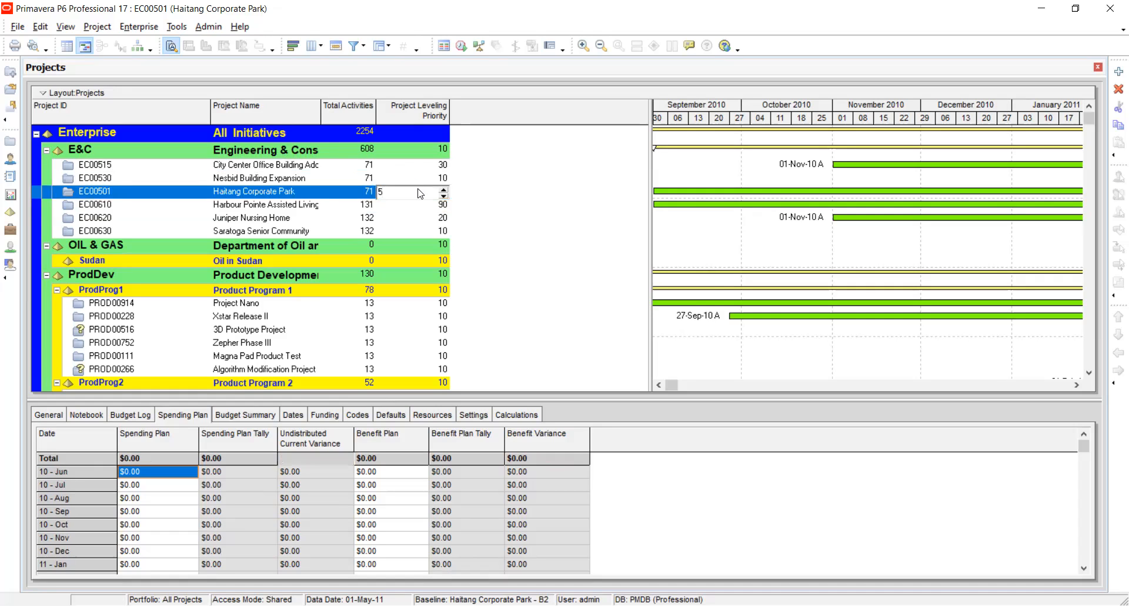
key(Return)
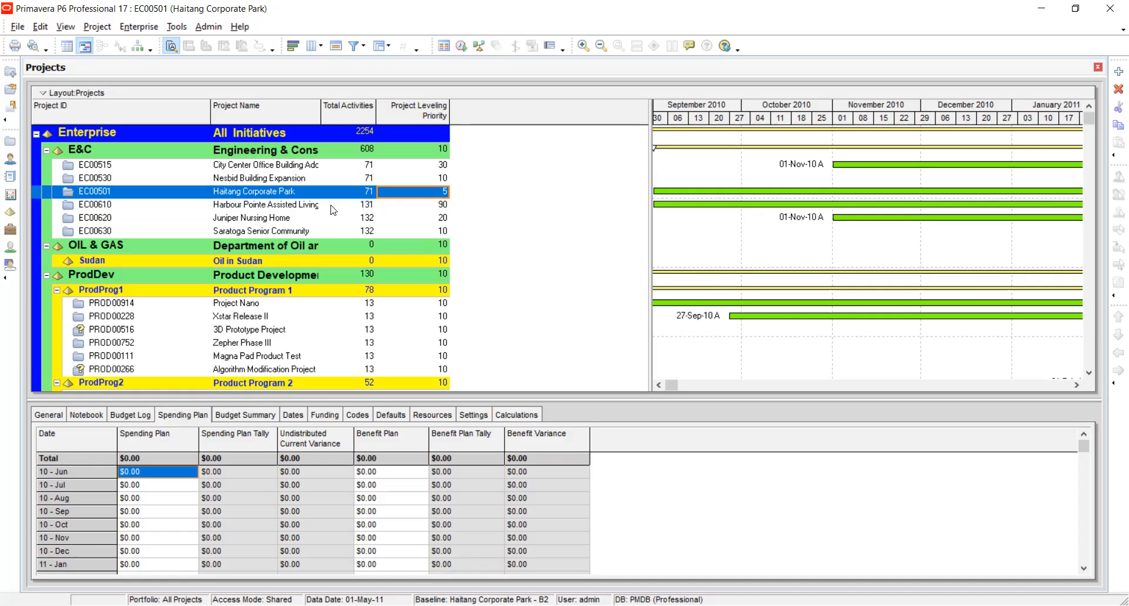
Open project EC00501 in the Activities view and remove the Activity Leveling Priority column from its table.
right_click(190, 187)
click(206, 199)
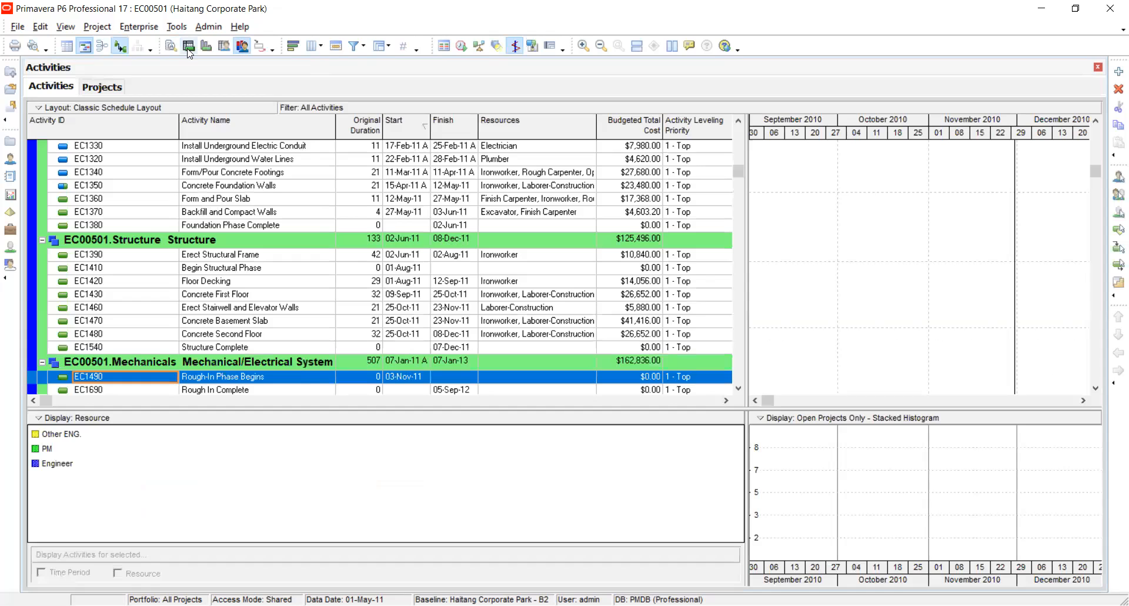
click(329, 47)
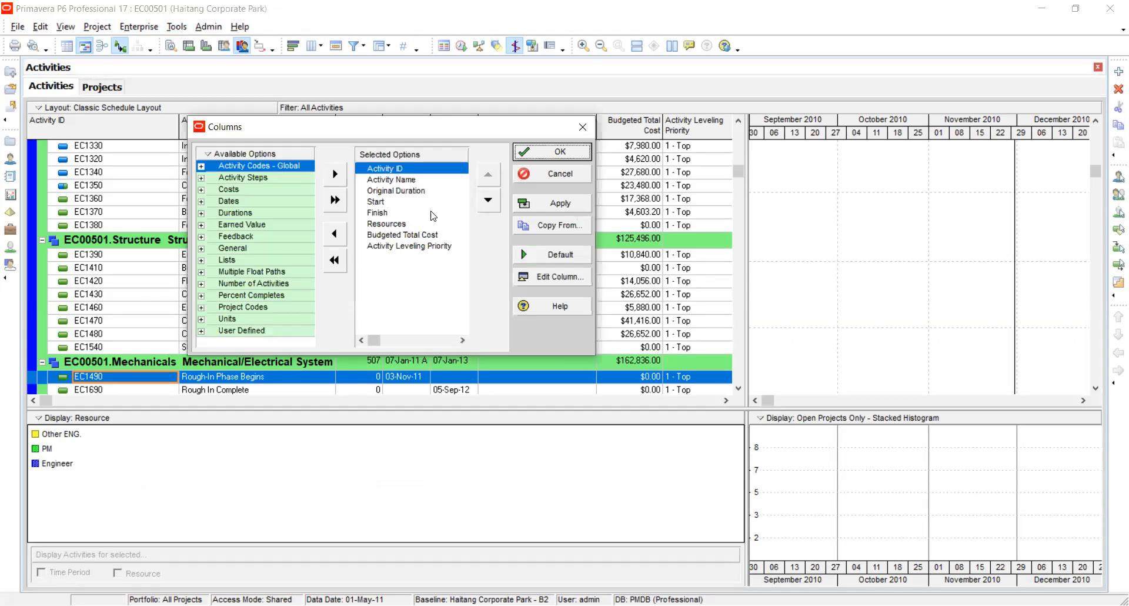
click(410, 246)
click(335, 234)
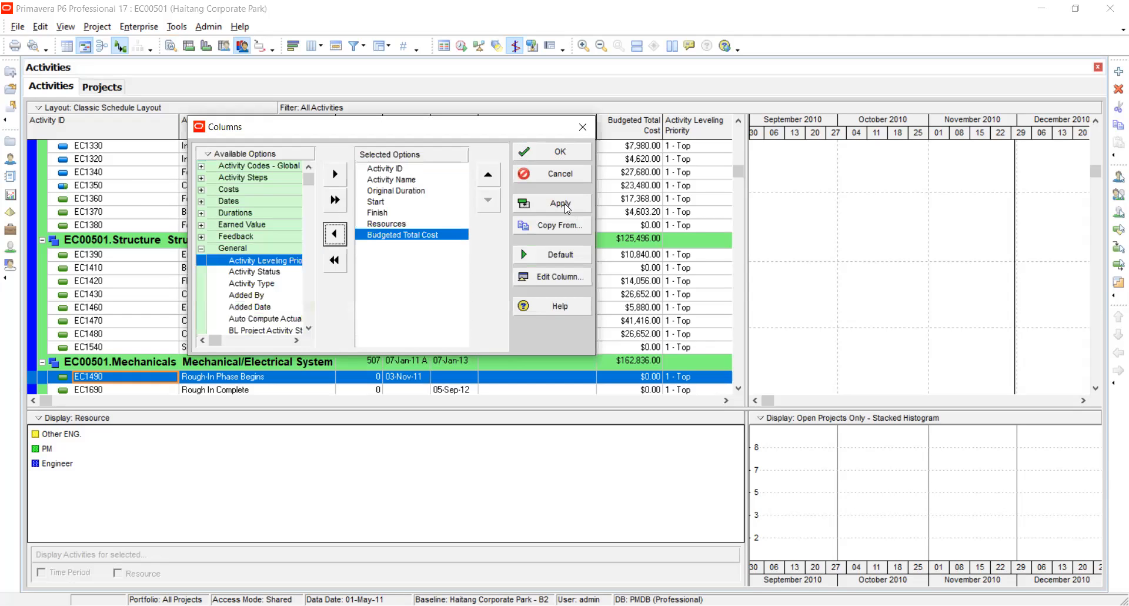
click(558, 153)
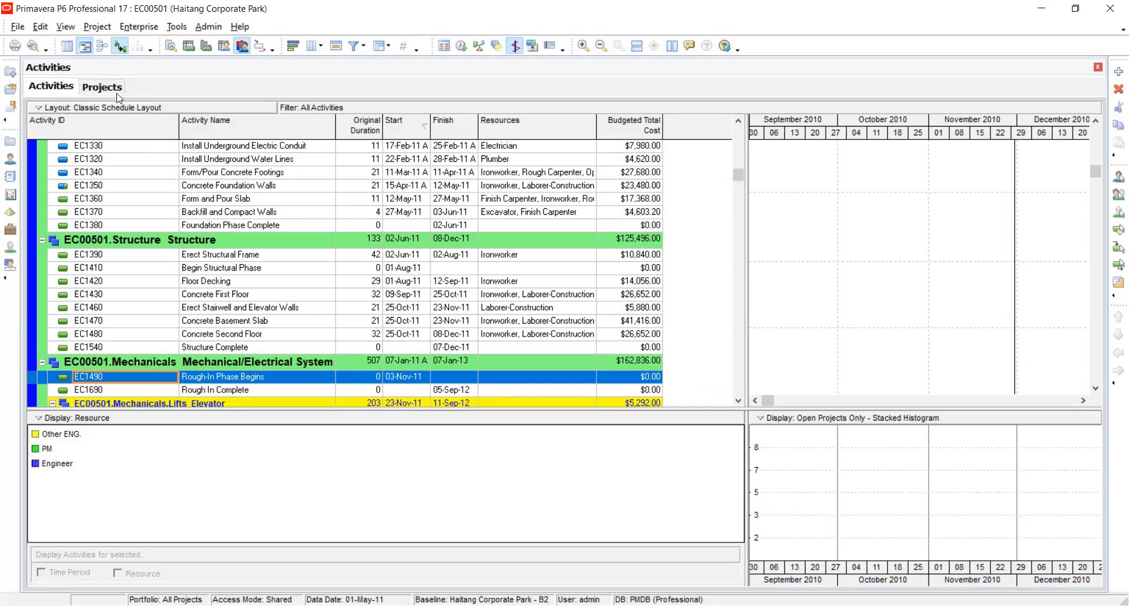
click(245, 217)
right_click(246, 216)
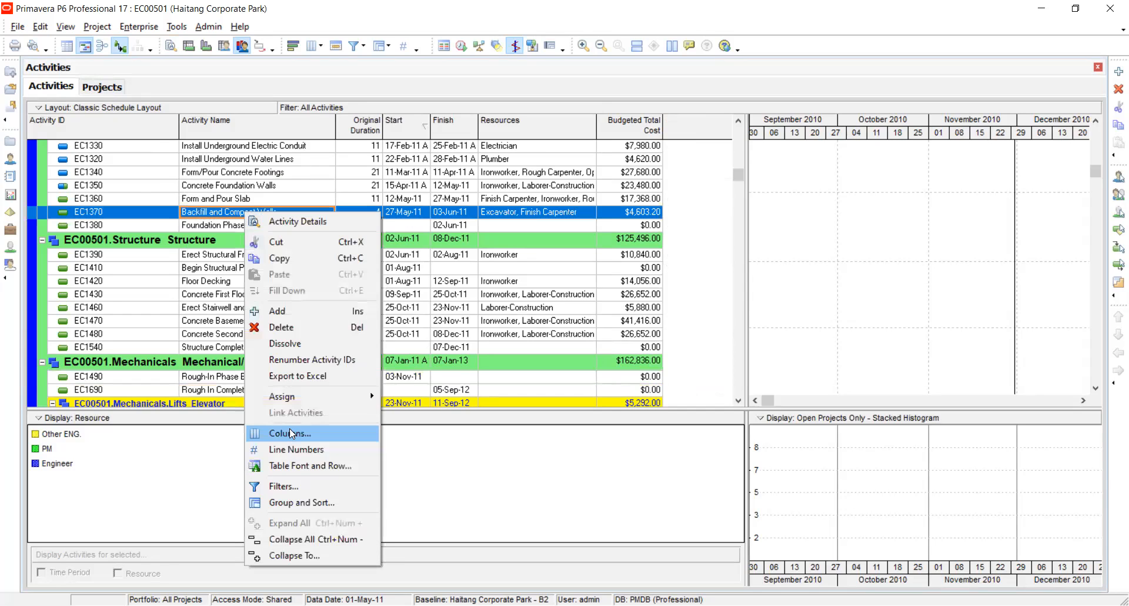
click(291, 433)
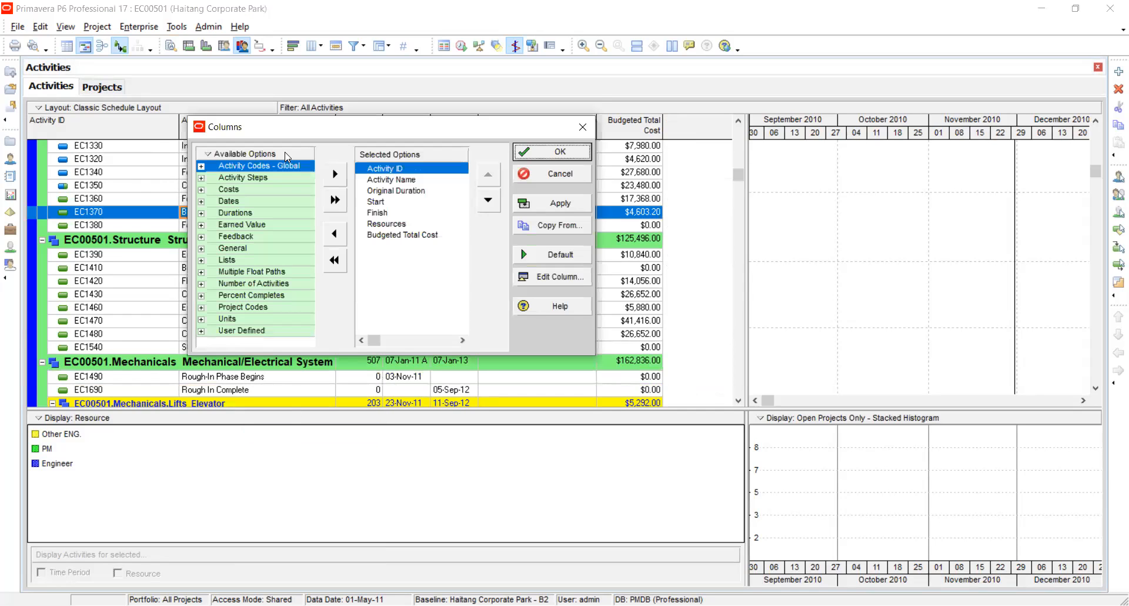
click(584, 131)
Add the General column Activity Leveling Priority to the activity table, placing it last after Budgeted Total Cost.
click(318, 52)
click(201, 248)
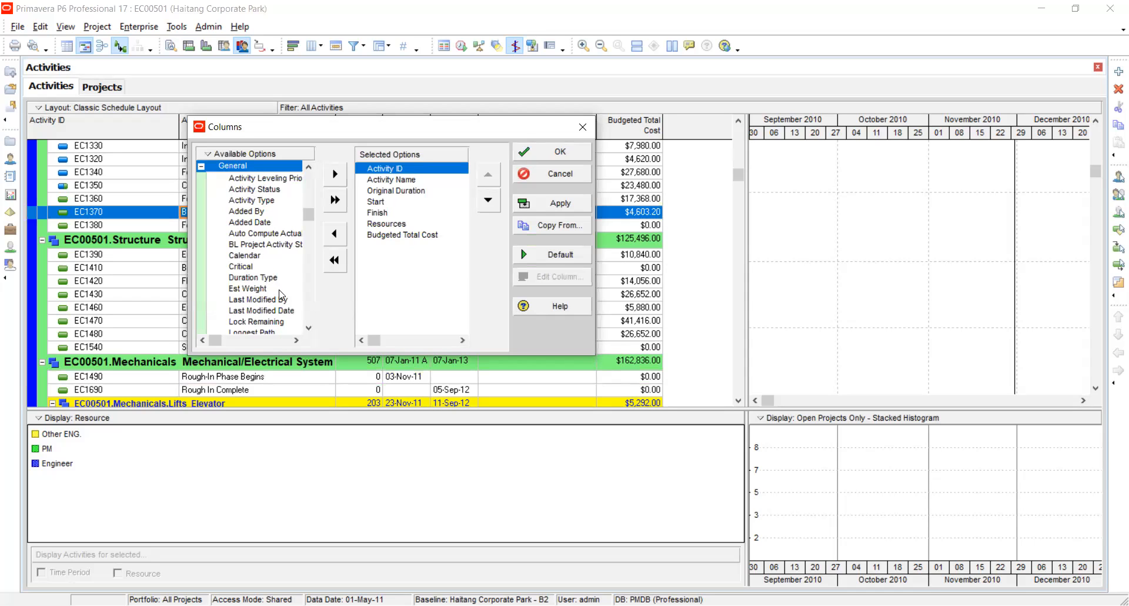
click(266, 181)
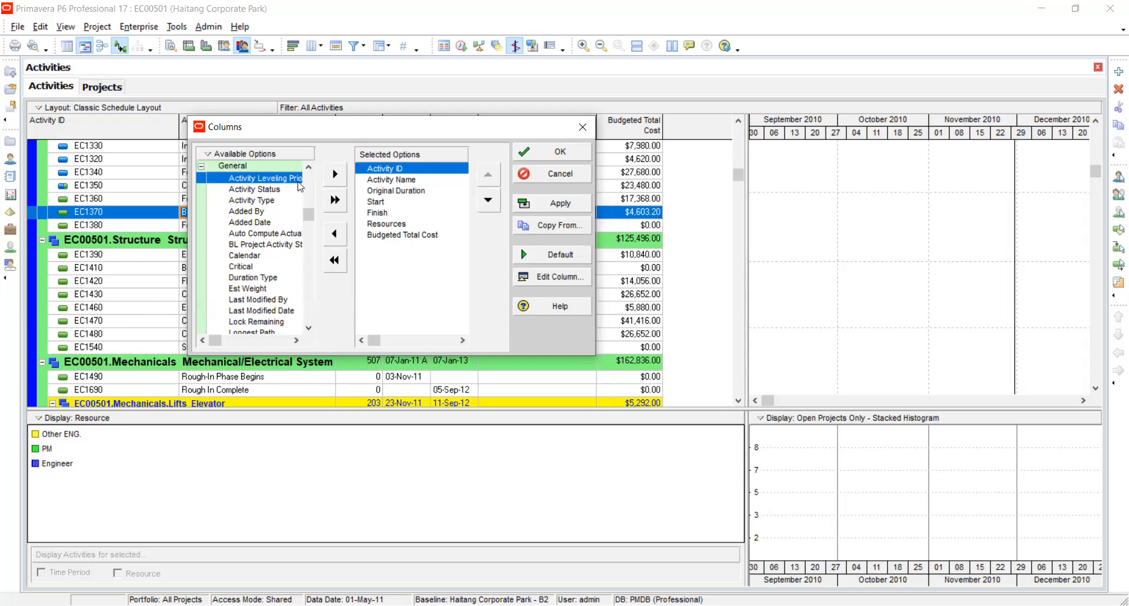
click(333, 174)
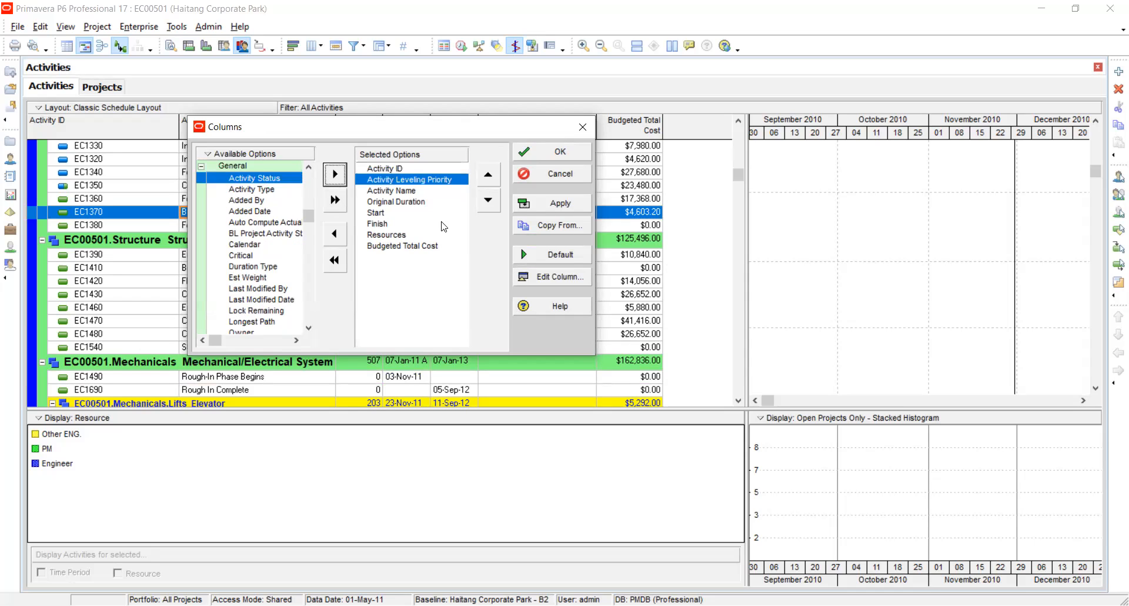
click(488, 203)
click(489, 203)
click(489, 203)
click(489, 203)
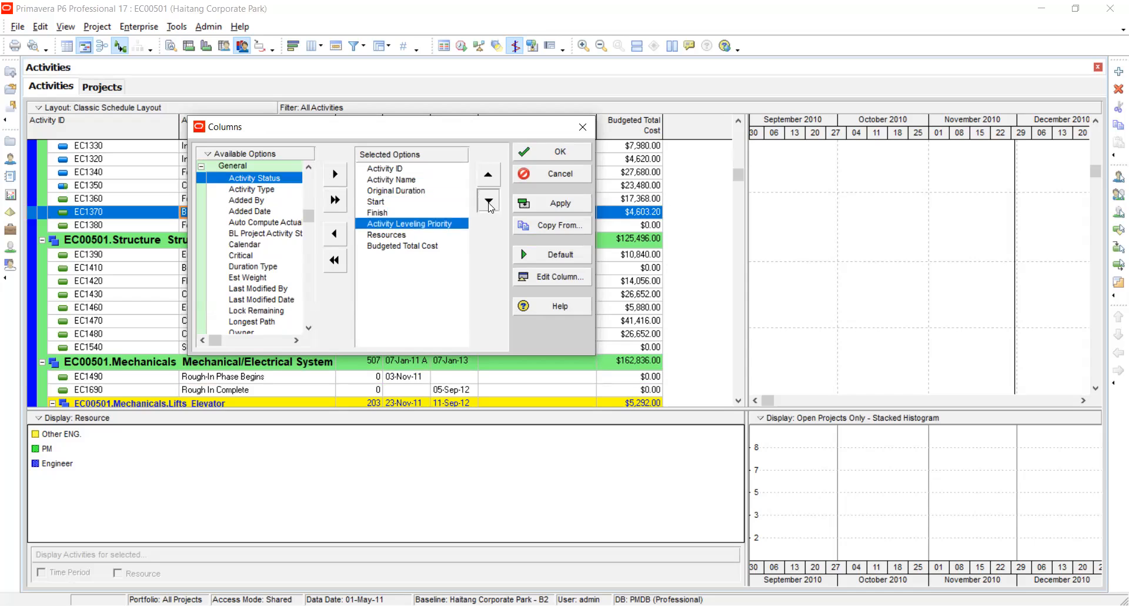
click(489, 202)
click(489, 203)
click(544, 203)
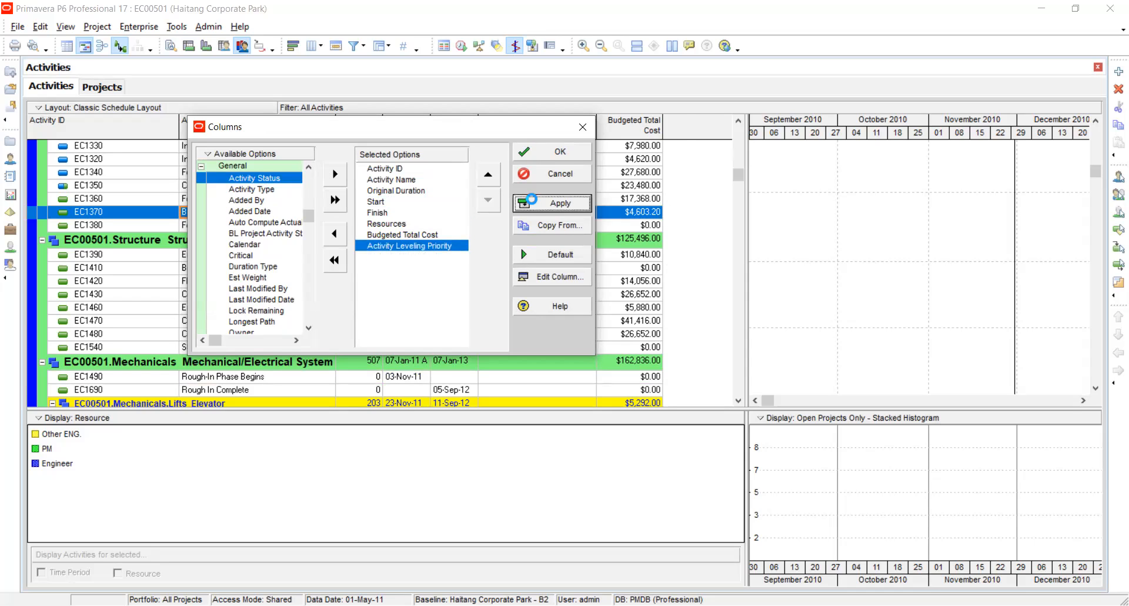
click(540, 152)
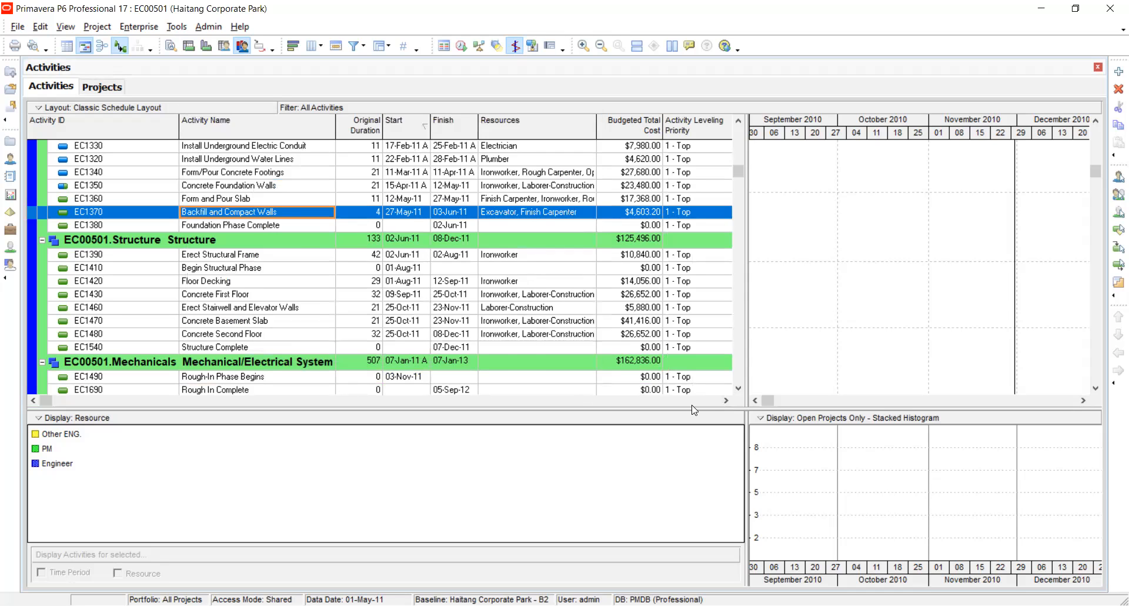
Show the Activity Leveling Priority choices for Install Underground Electric Conduit and keep 1 - Top.
click(726, 400)
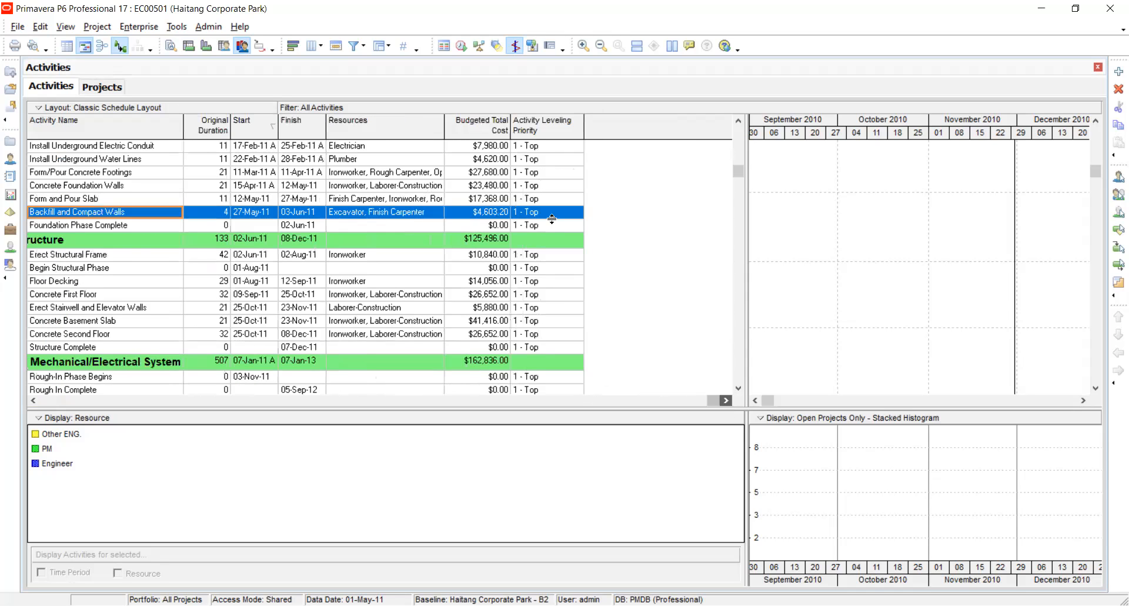
click(535, 148)
click(535, 149)
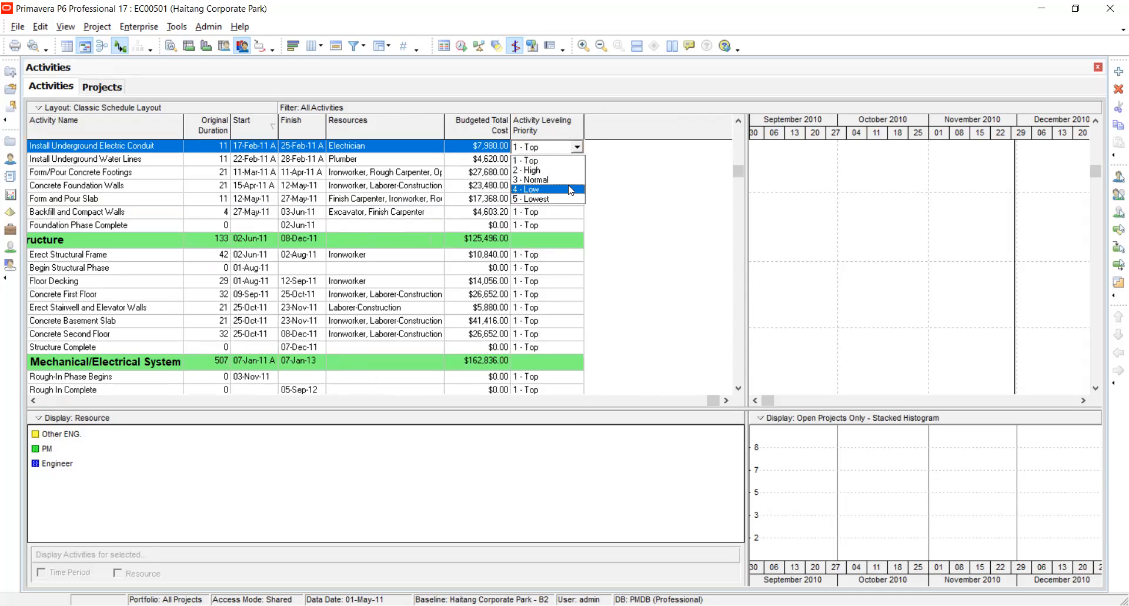
click(561, 163)
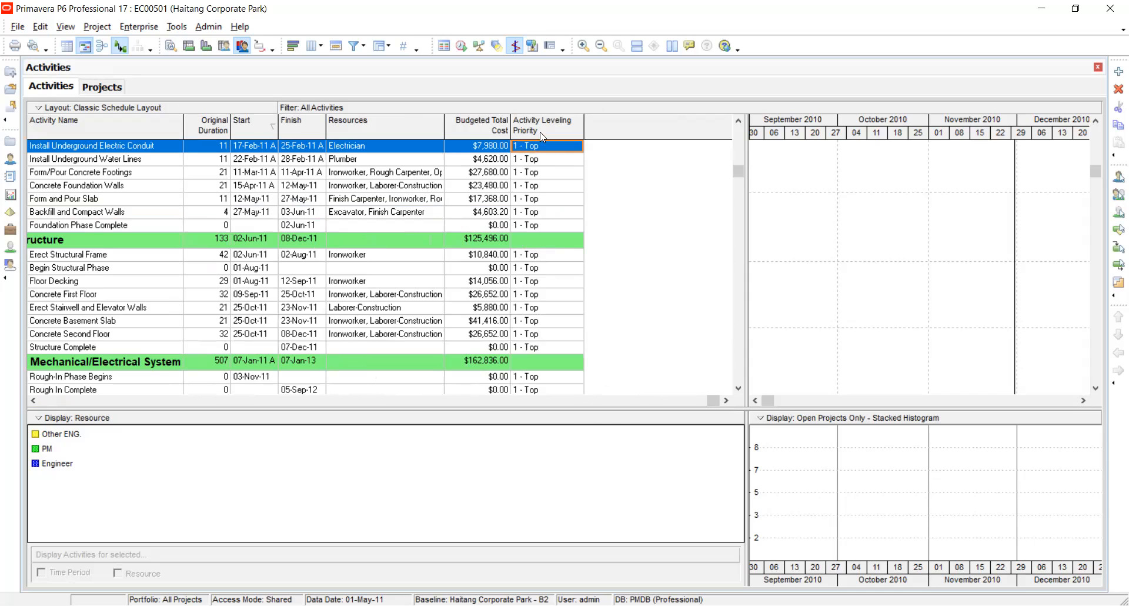
click(548, 145)
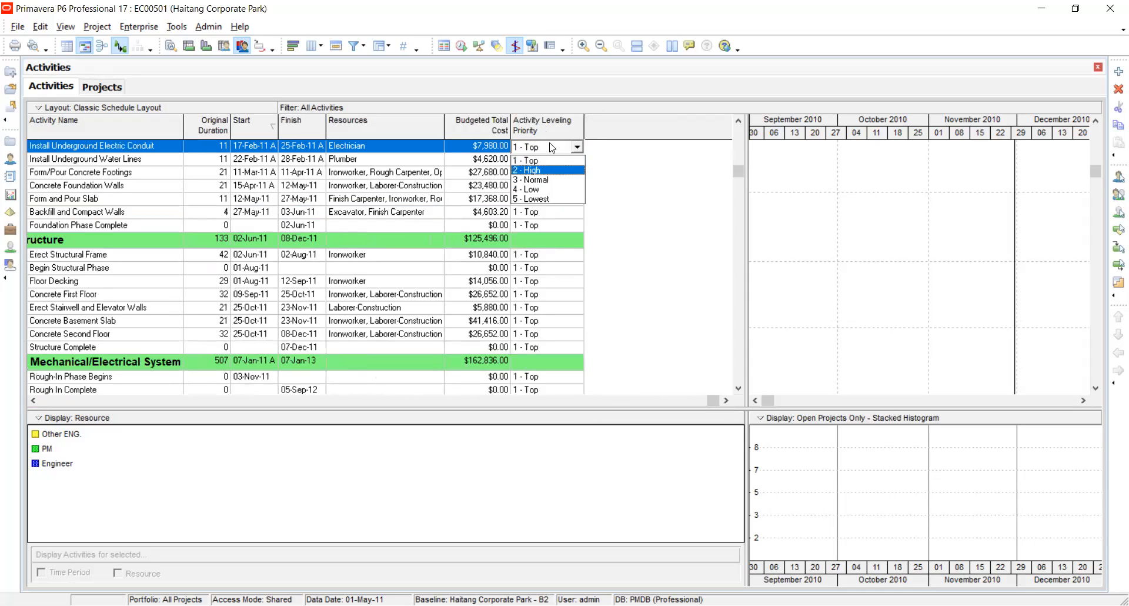
click(547, 160)
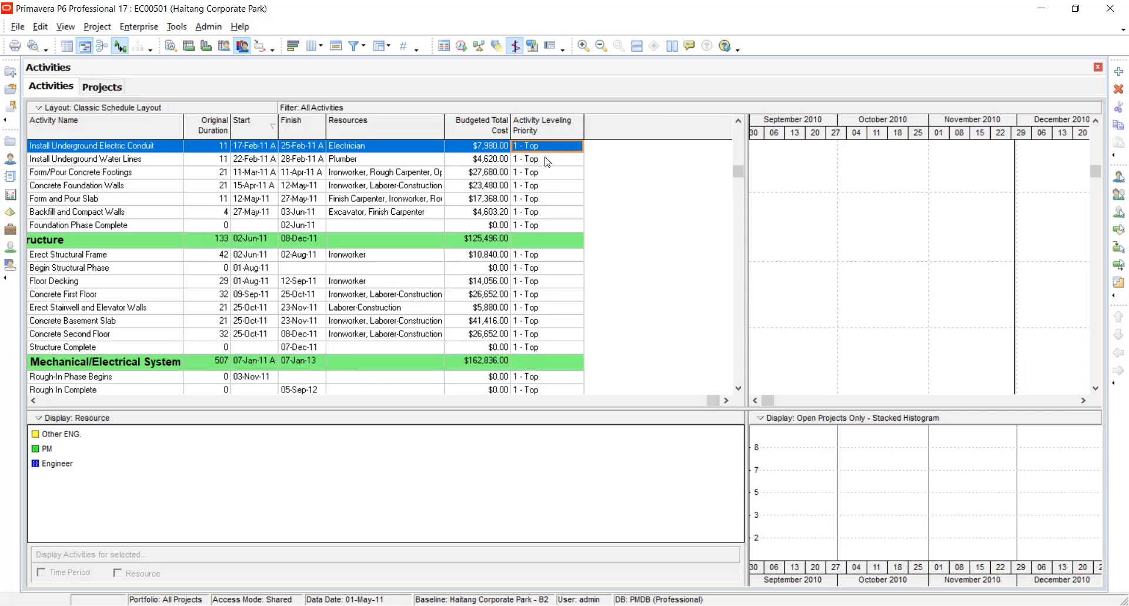
Switch the Activity Leveling Priority of Install Underground Electric Conduit to 3 - Normal and back to 1 - Top.
click(551, 148)
click(553, 148)
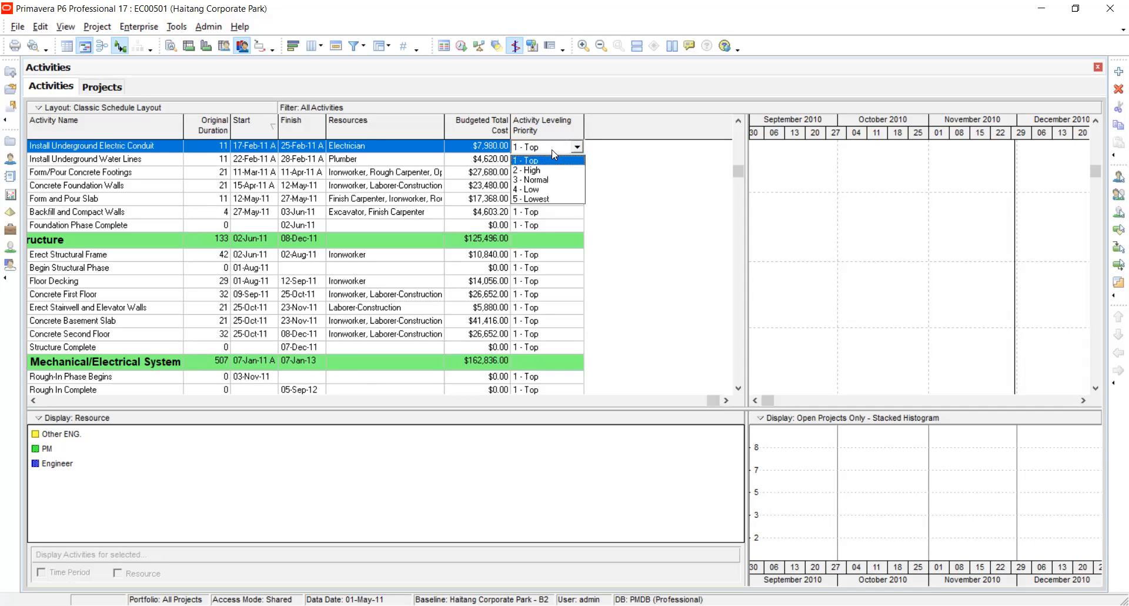
click(543, 182)
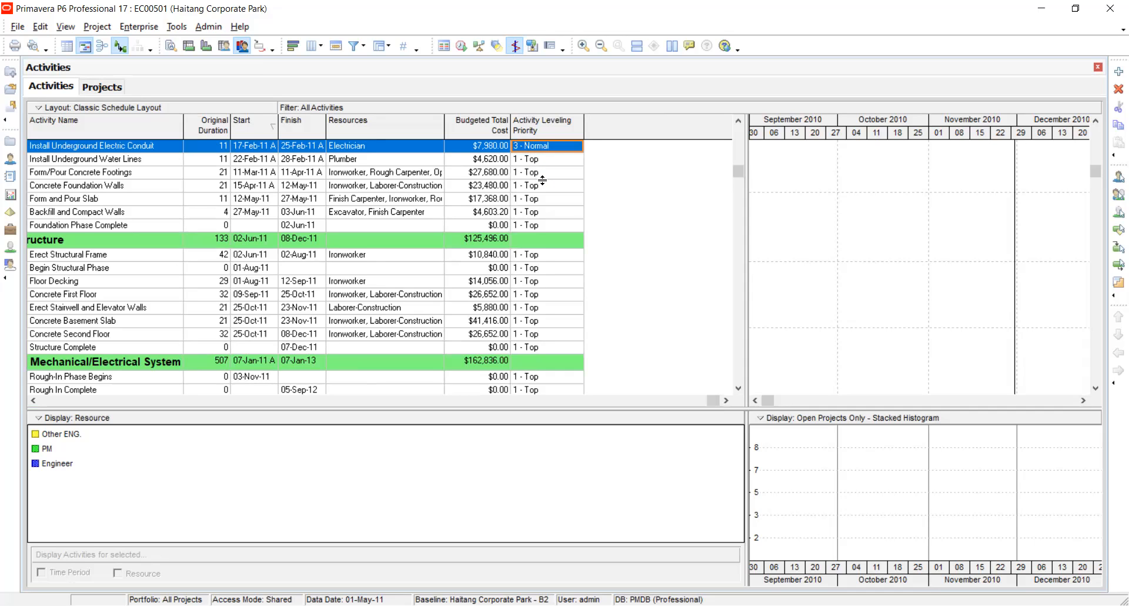
double_click(556, 148)
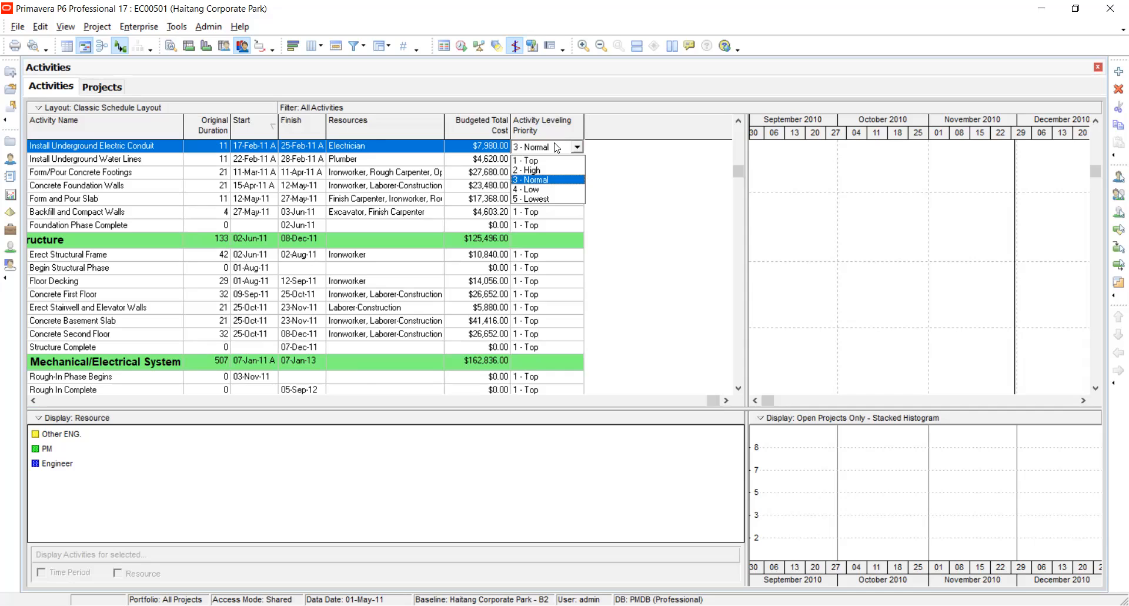
click(556, 147)
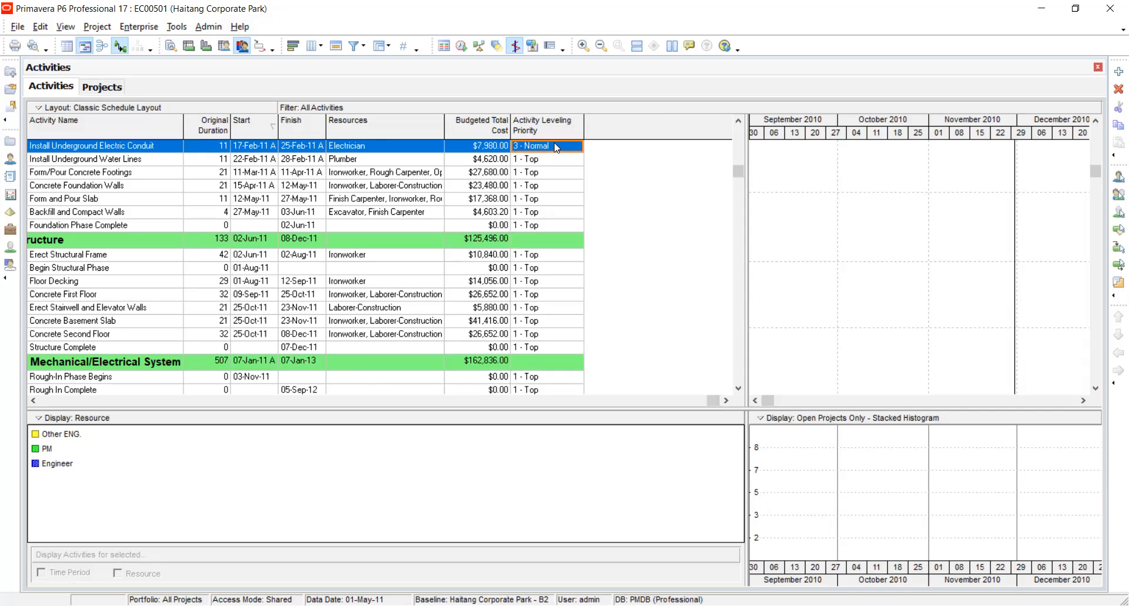
click(554, 144)
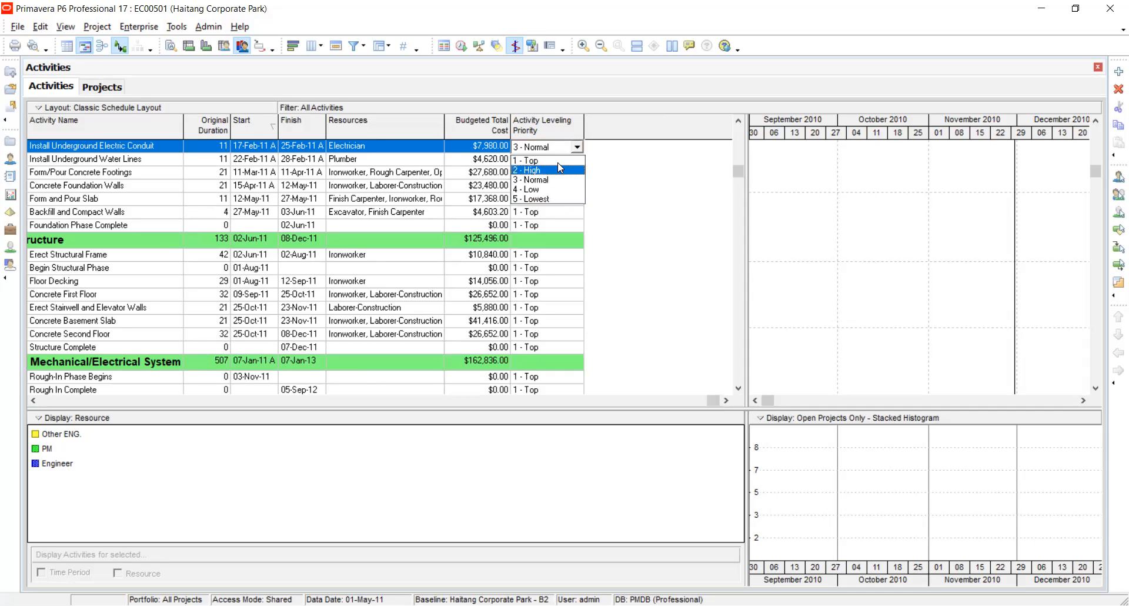
click(553, 160)
Set the Activity Leveling Priority of Install Underground Electric Conduit to 4 - Low and of Form/Pour Concrete Footings to 3 - Normal.
click(558, 147)
click(577, 147)
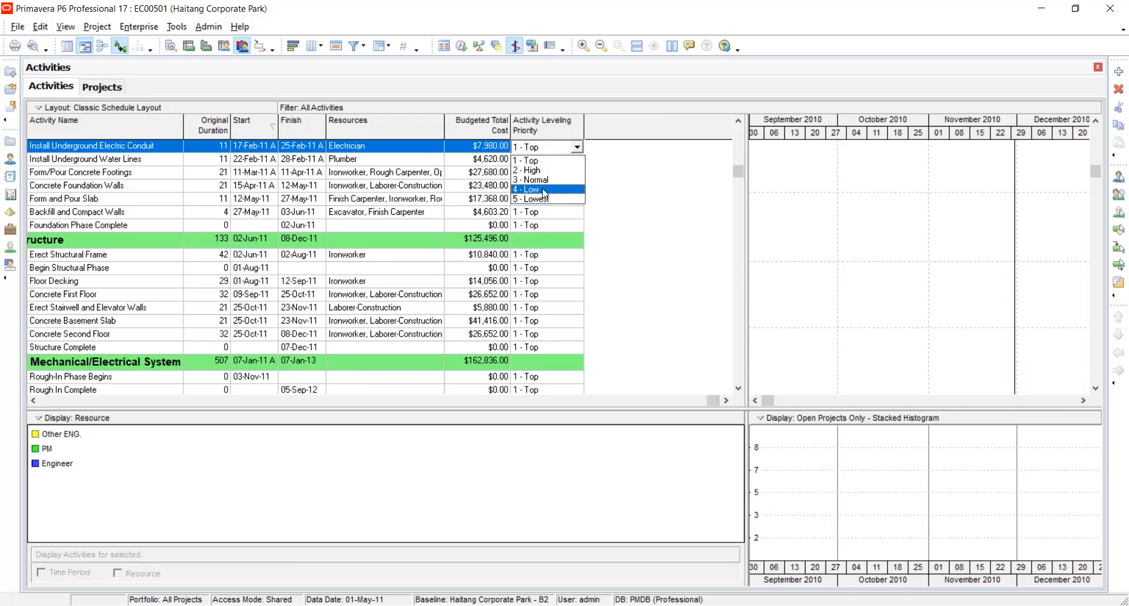
click(544, 189)
double_click(559, 173)
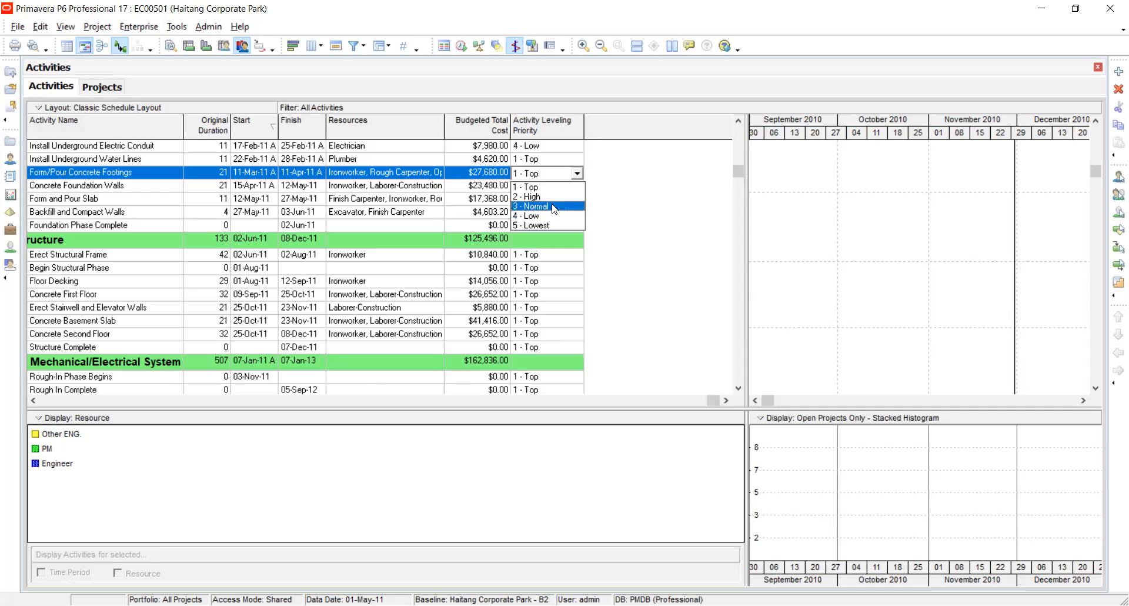
click(553, 207)
Keep Form and Pour Slab at leveling priority 1 - Top and set Foundation Phase Complete to 5 - Lowest.
double_click(553, 201)
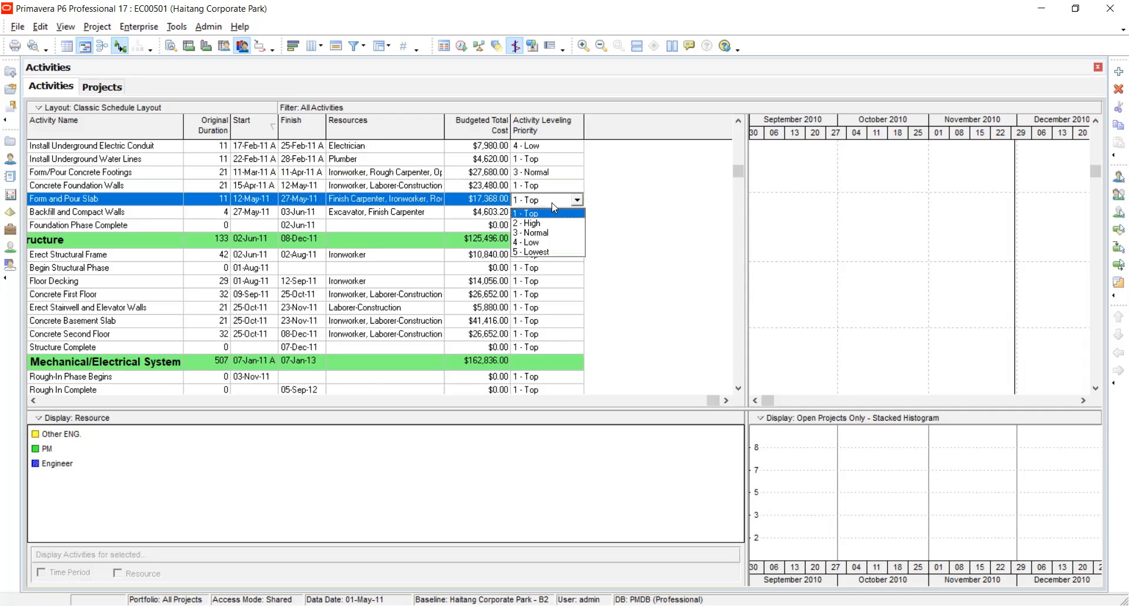
click(543, 217)
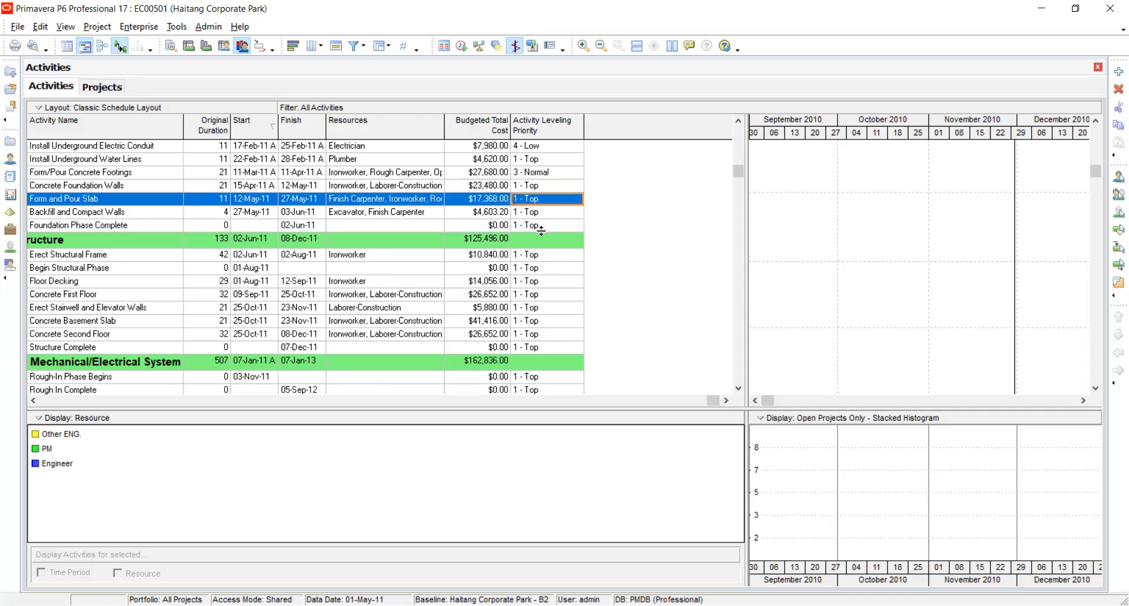
click(541, 229)
double_click(541, 224)
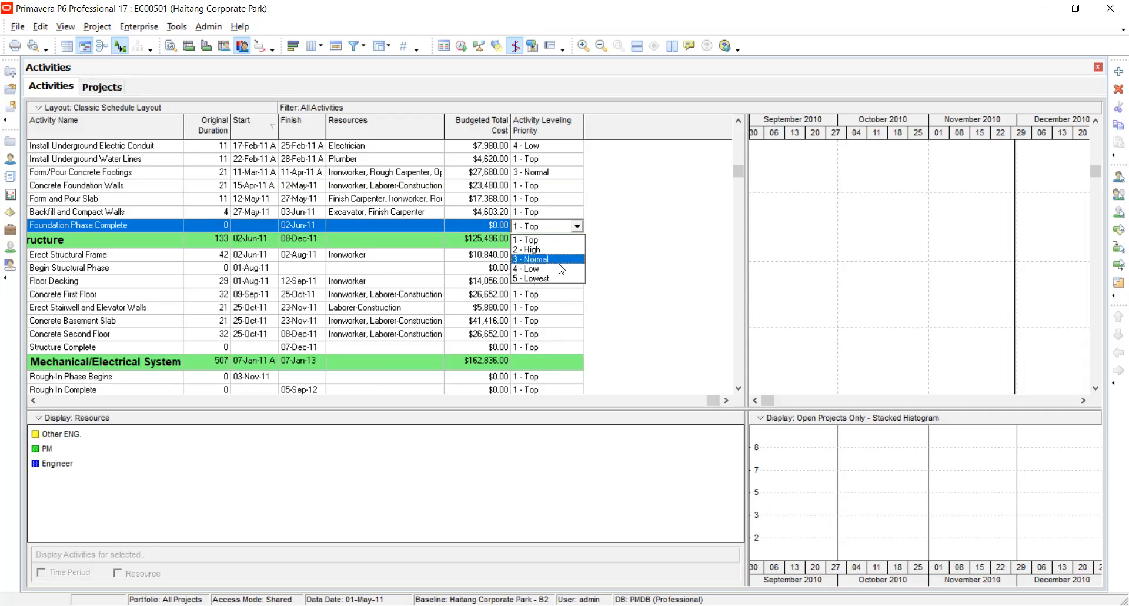
click(561, 279)
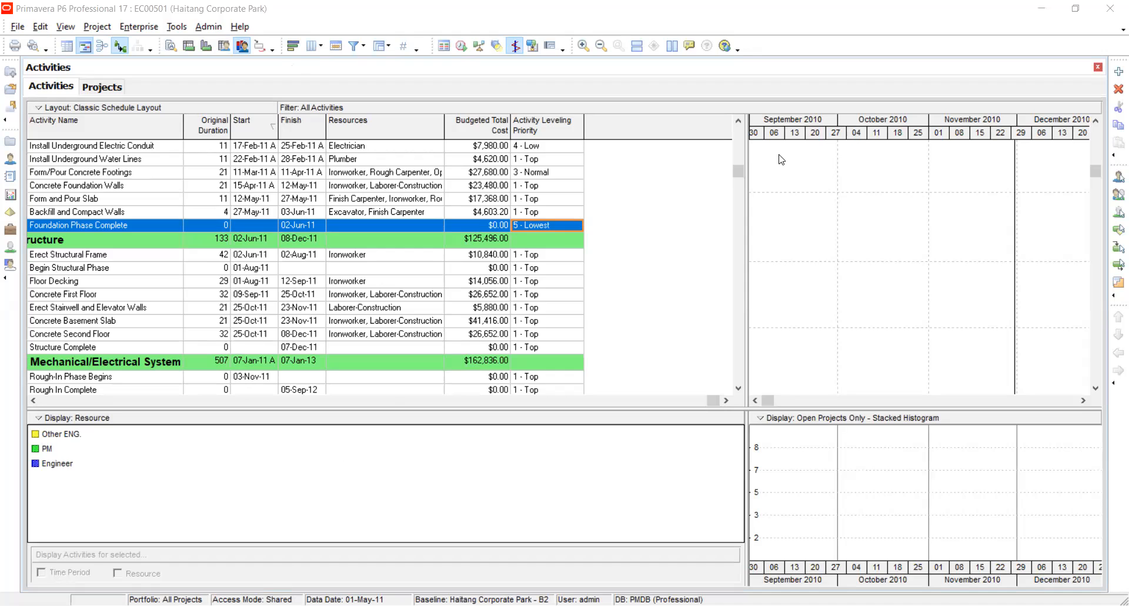
Add Project Leveling Priority in ascending order as the second leveling priority in the Level Resources settings.
click(559, 173)
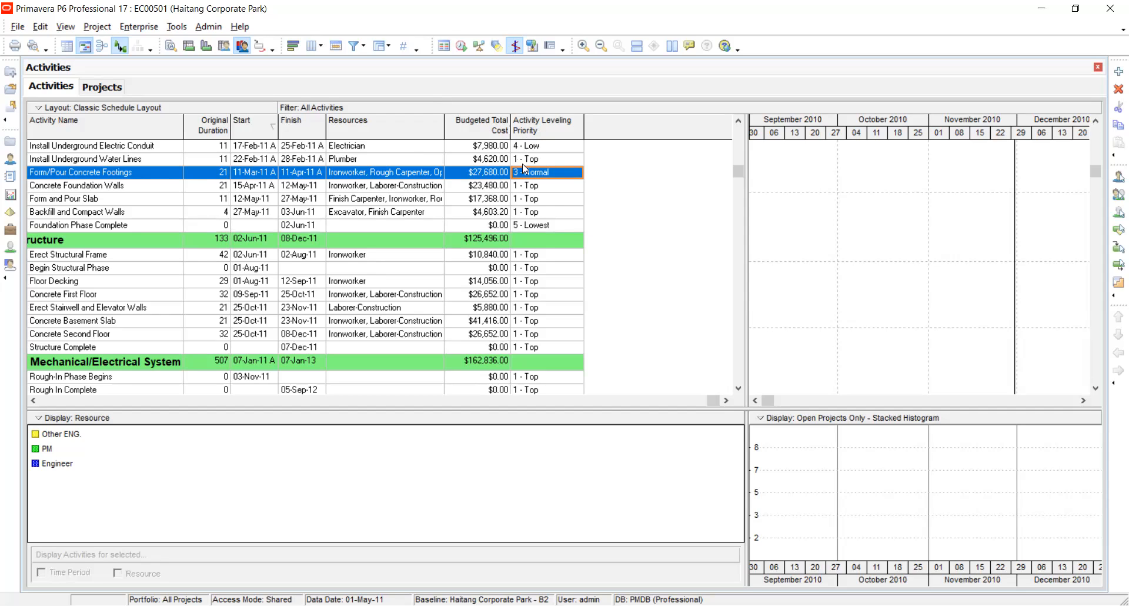
click(479, 46)
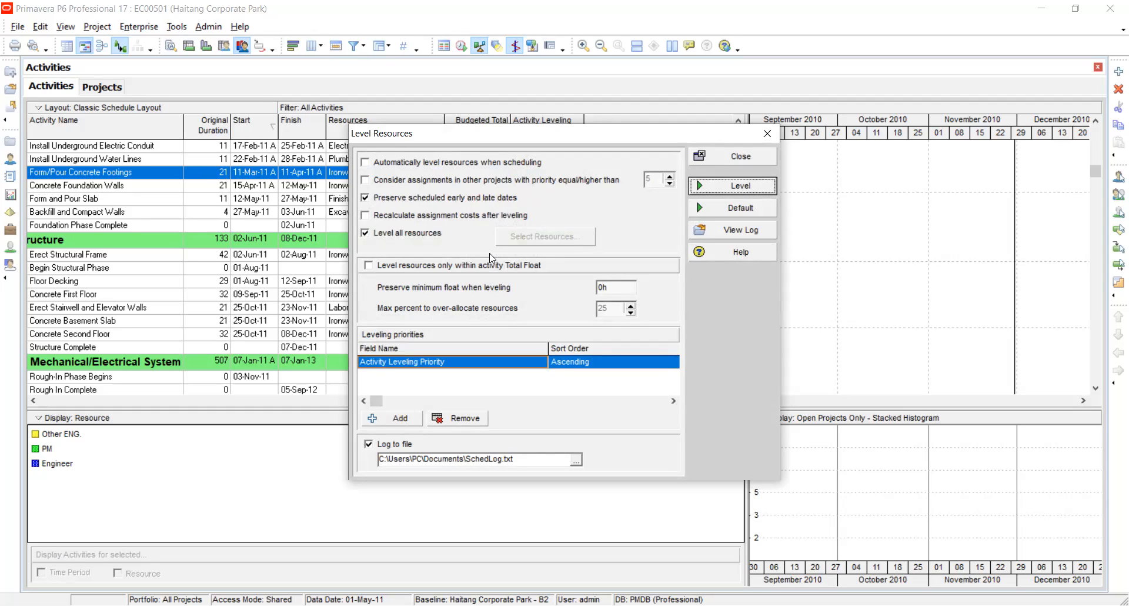
click(406, 419)
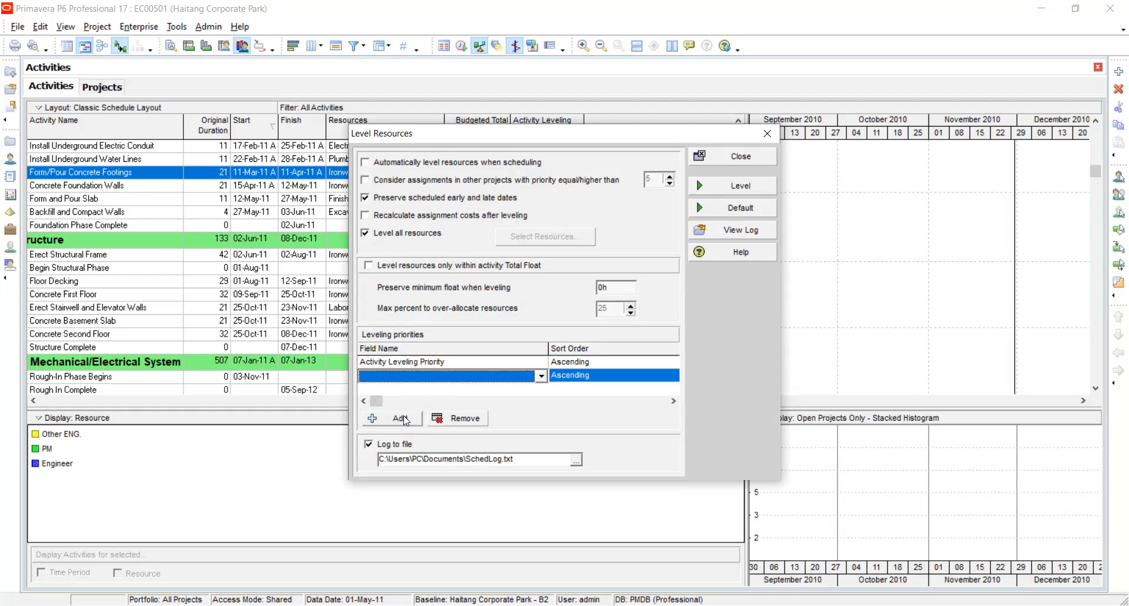
click(541, 375)
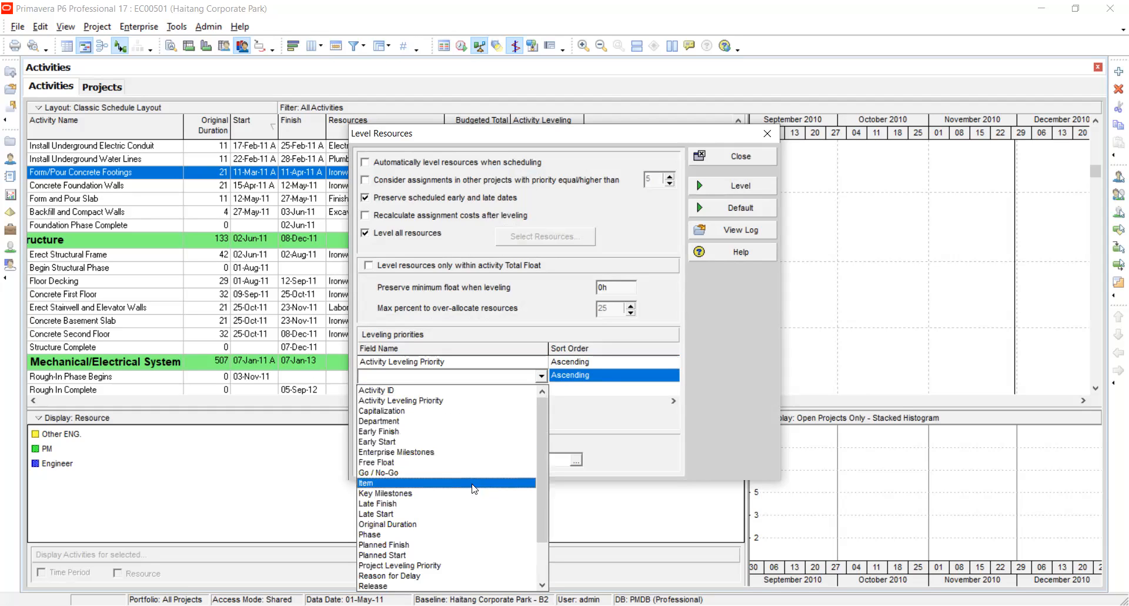
scroll(483, 531, down, 2)
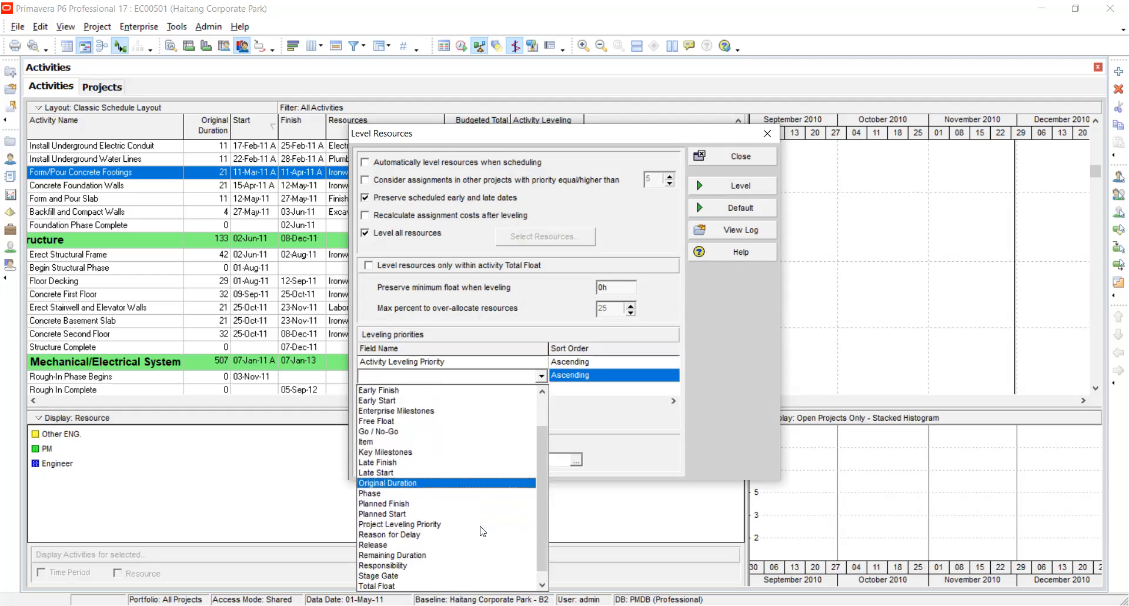
click(452, 527)
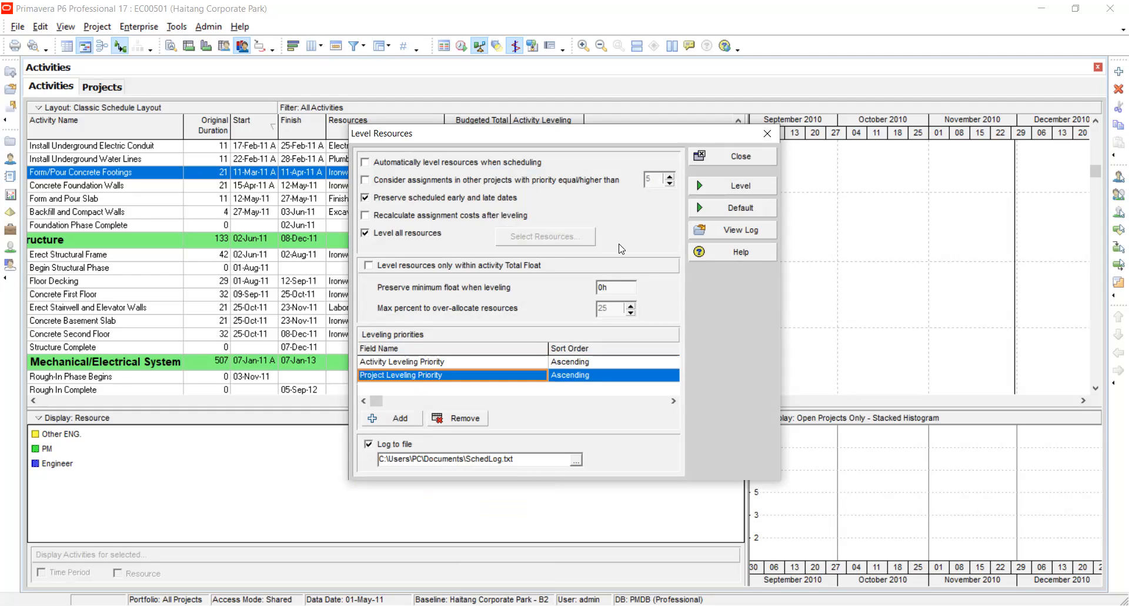
click(609, 362)
click(607, 375)
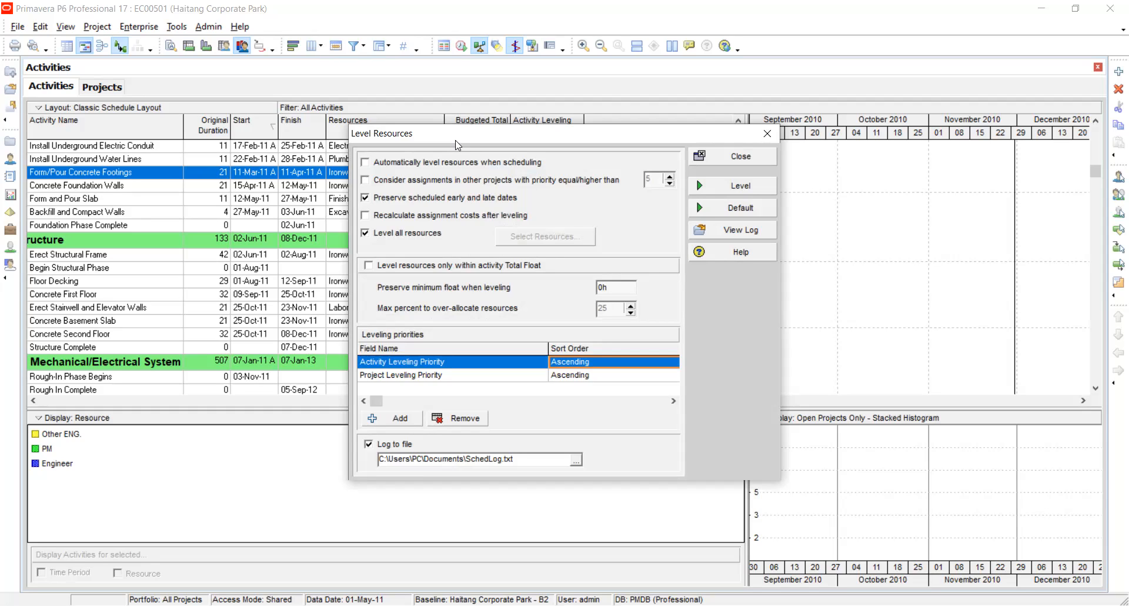
Try the leveling option that considers assignments in other projects with priority equal/higher than 5.
click(366, 163)
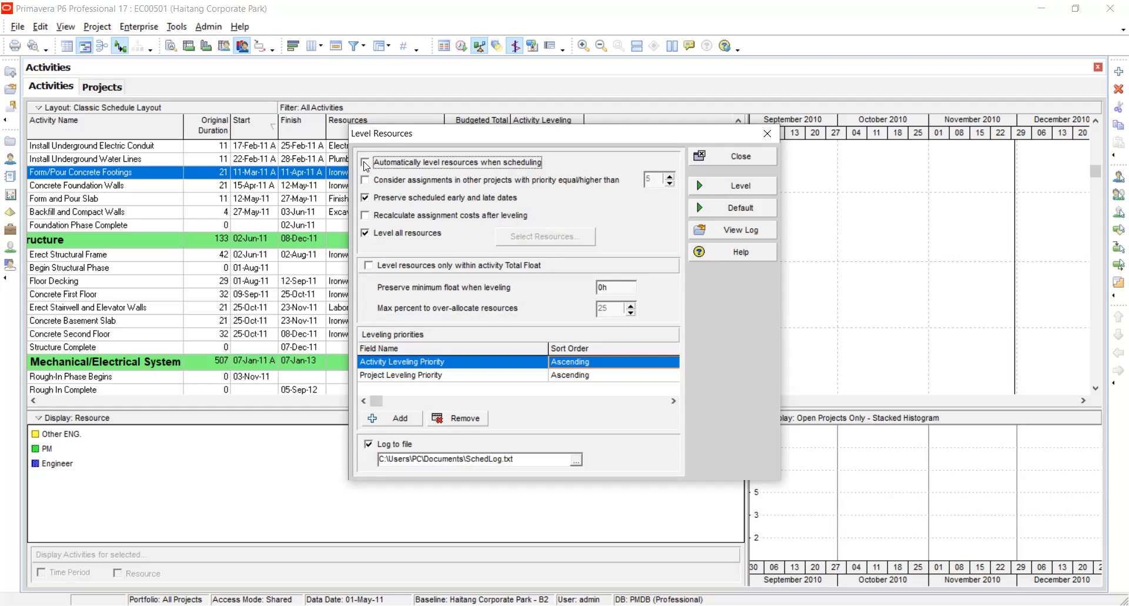
click(365, 180)
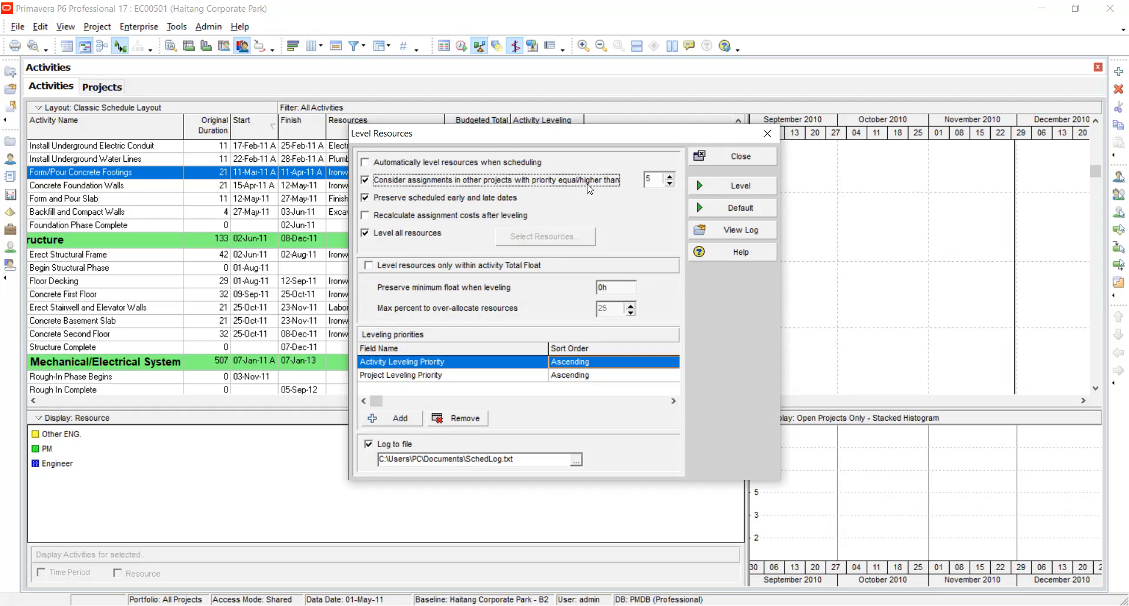
click(654, 179)
double_click(655, 179)
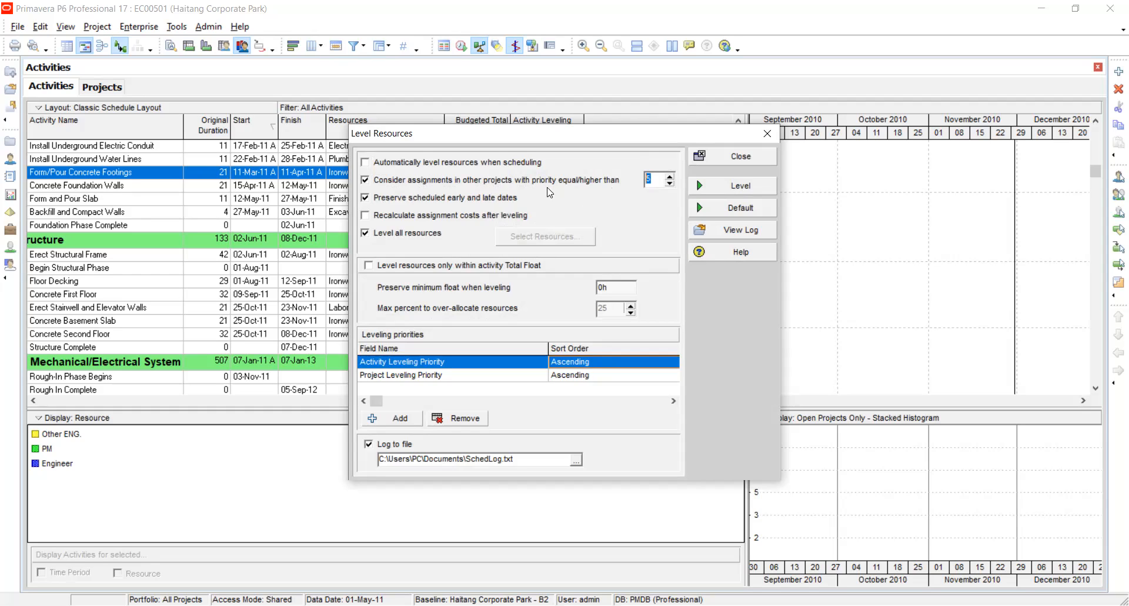
click(369, 181)
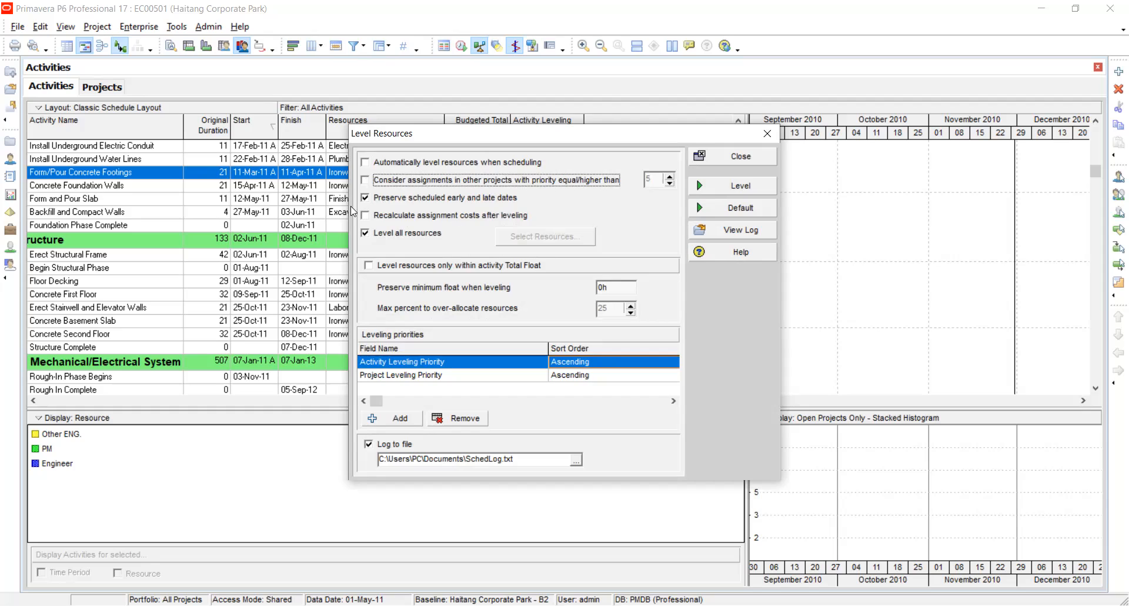
Toggle the Preserve scheduled early and late dates option off and back on, leaving Recalculate assignment costs after leveling off.
click(365, 197)
click(366, 198)
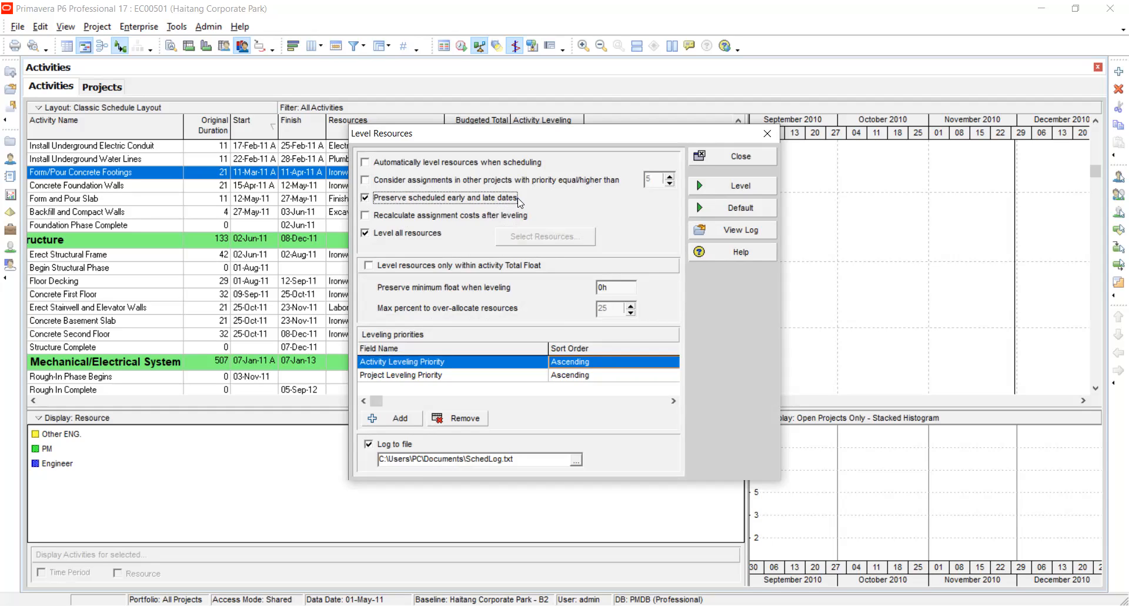
click(365, 215)
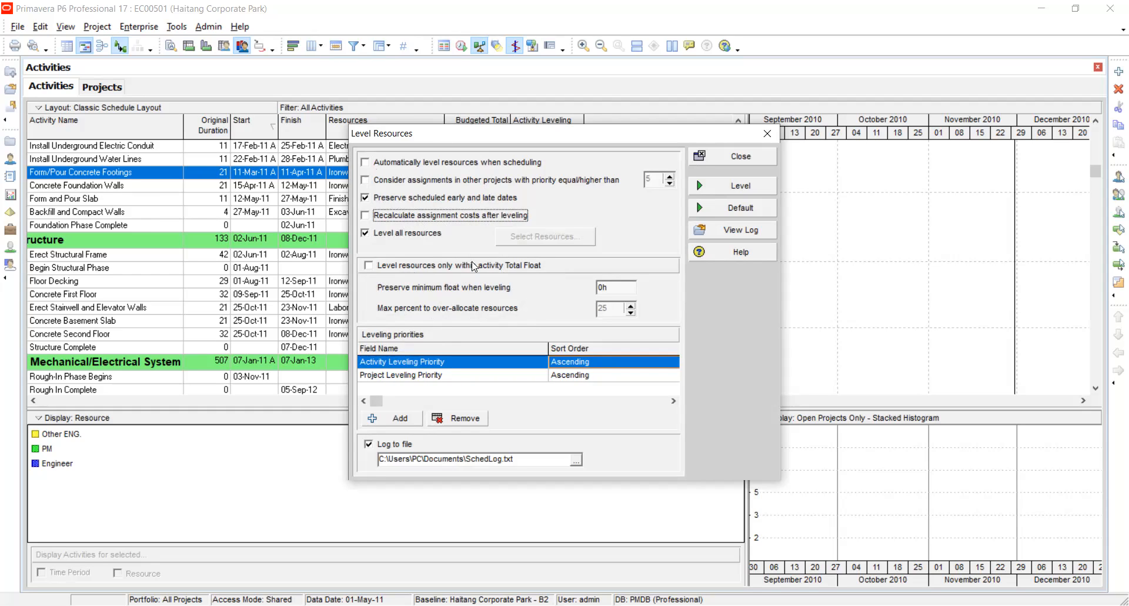
Level all resources of the project using Activity Leveling Priority followed by Project Leveling Priority.
click(393, 371)
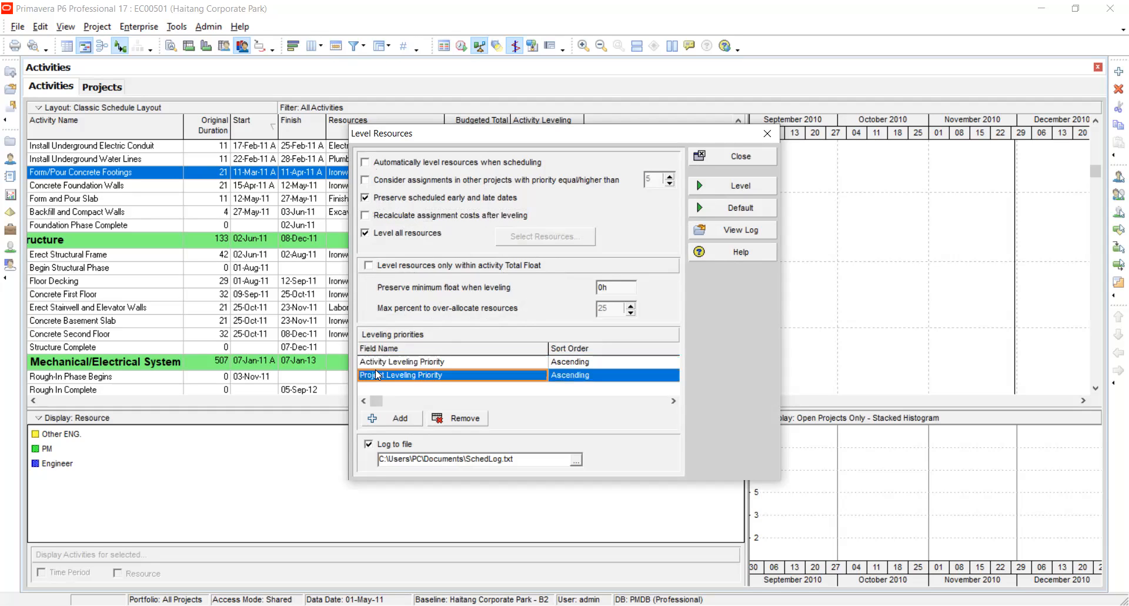
click(394, 365)
click(395, 367)
click(398, 381)
click(401, 376)
click(400, 381)
click(400, 383)
click(715, 192)
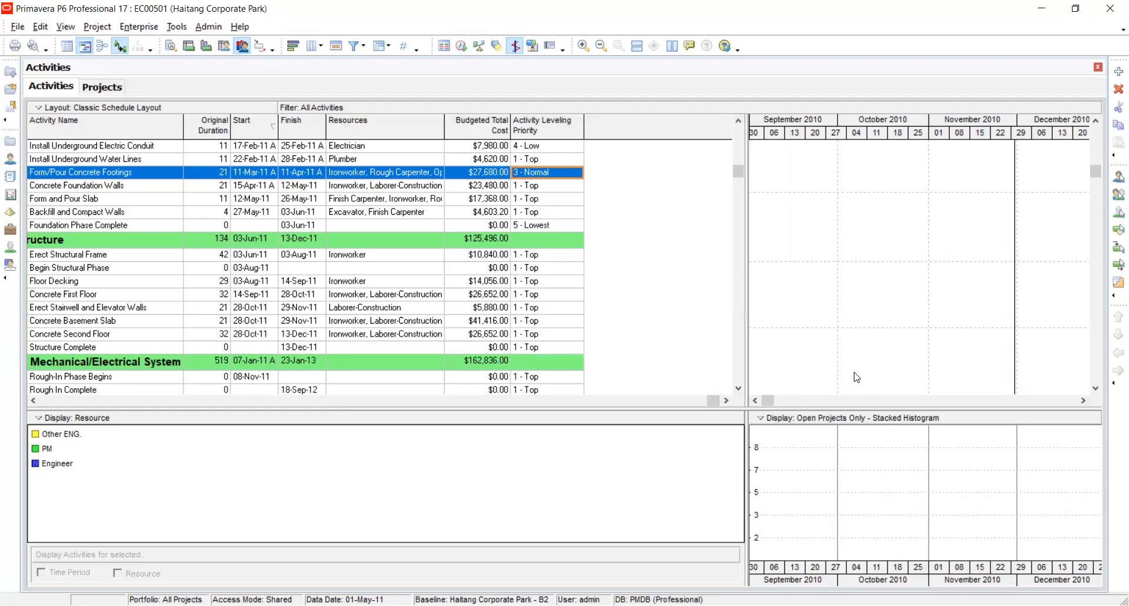
Examine the leveled dates in the activity table and the bars in the Gantt chart from the project's start.
click(1096, 344)
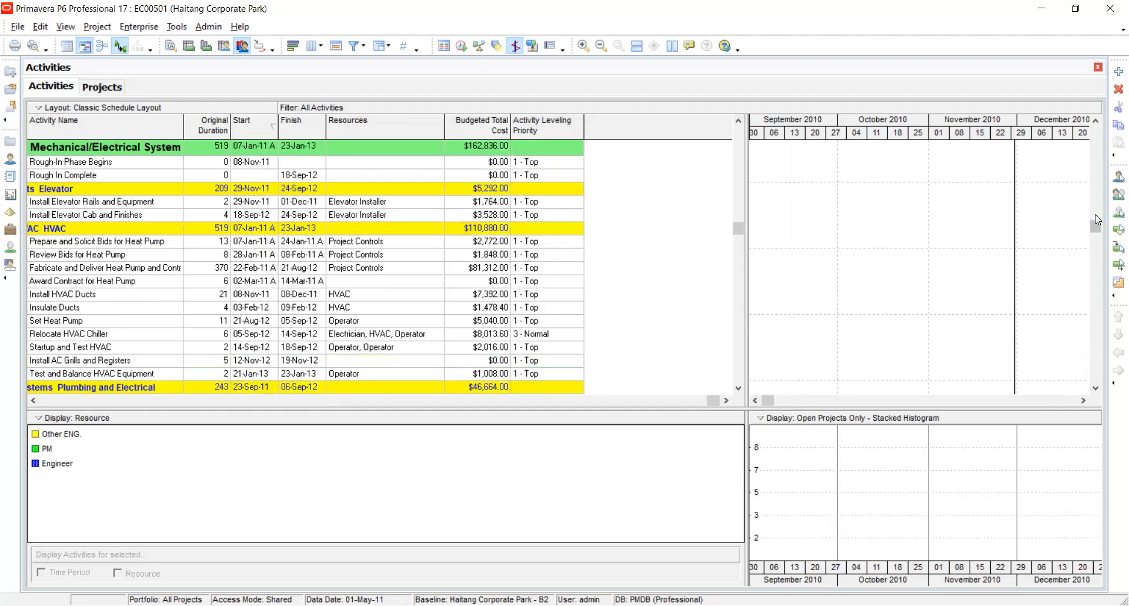
drag(1096, 225, 1089, 121)
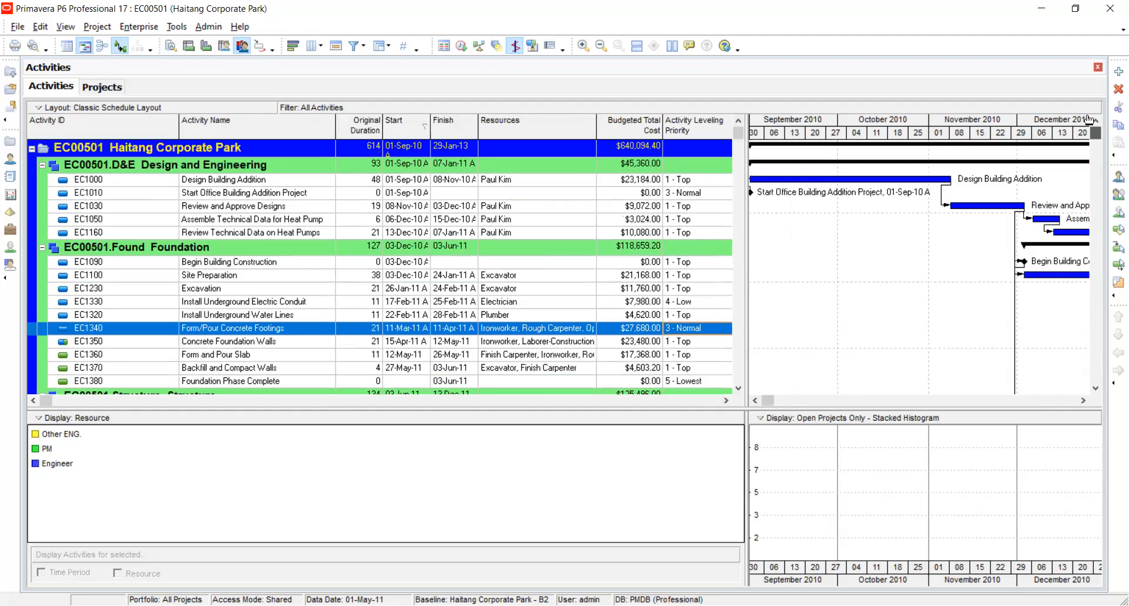
click(1084, 400)
click(1084, 400)
click(1083, 400)
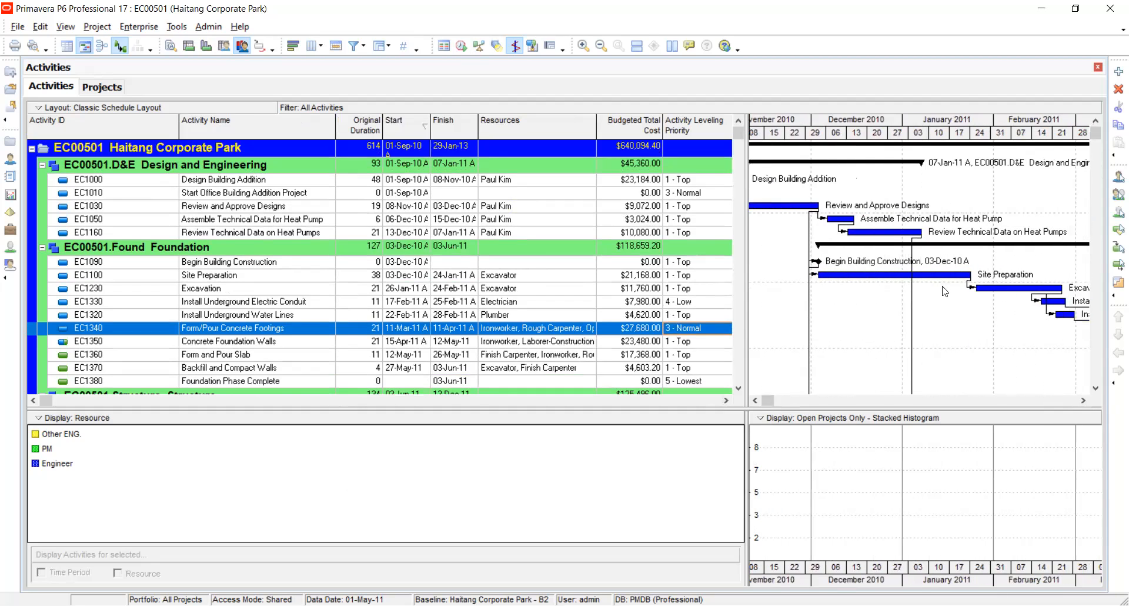
drag(768, 402, 764, 402)
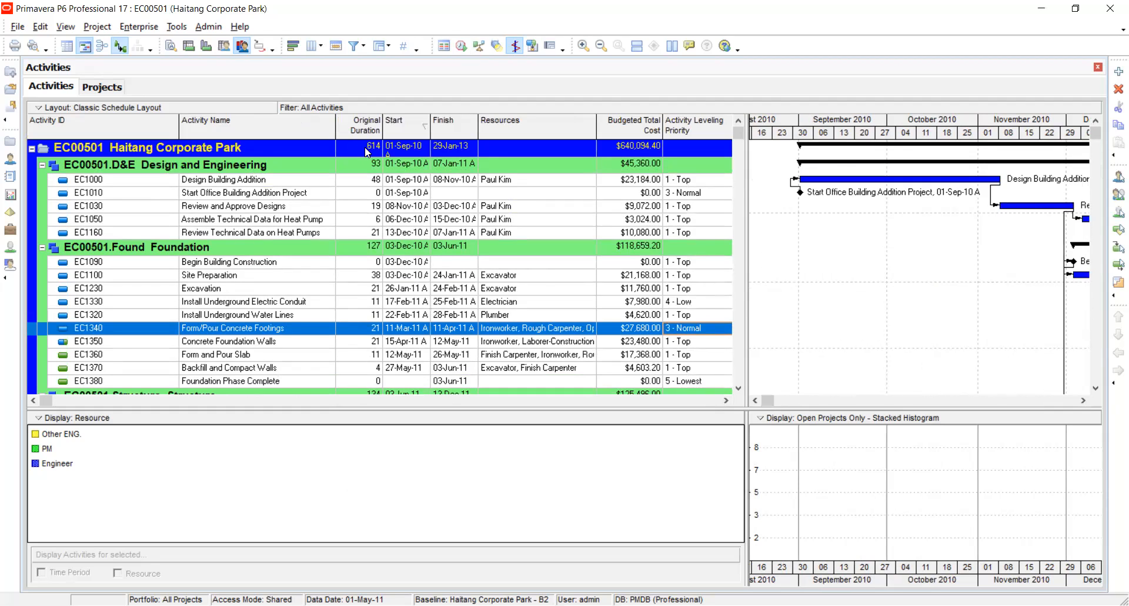
Schedule project EC00501 and check the activities in its Foundation group.
click(462, 47)
click(703, 259)
click(366, 148)
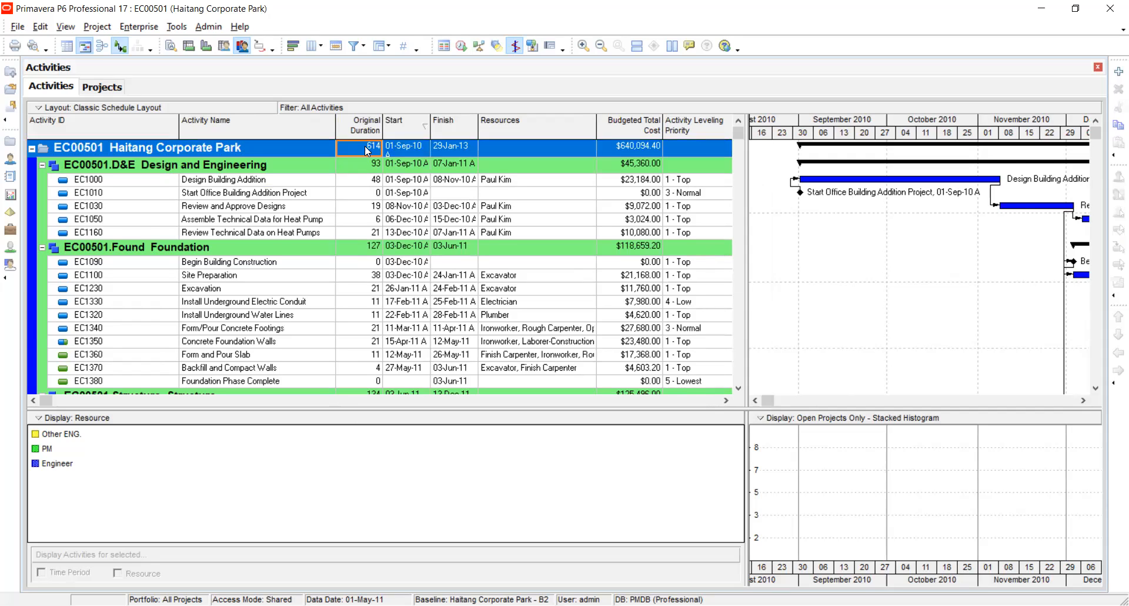
key(Page_Down)
scroll(364, 146, up, 1)
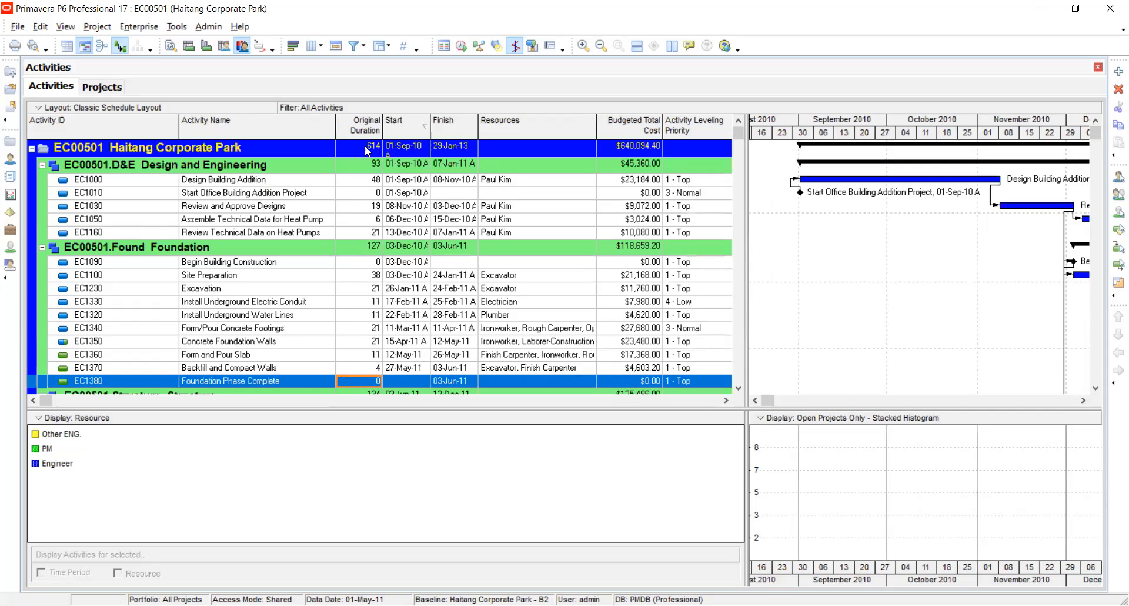
key(Up)
key(Up)
key(Up)
key(Up)
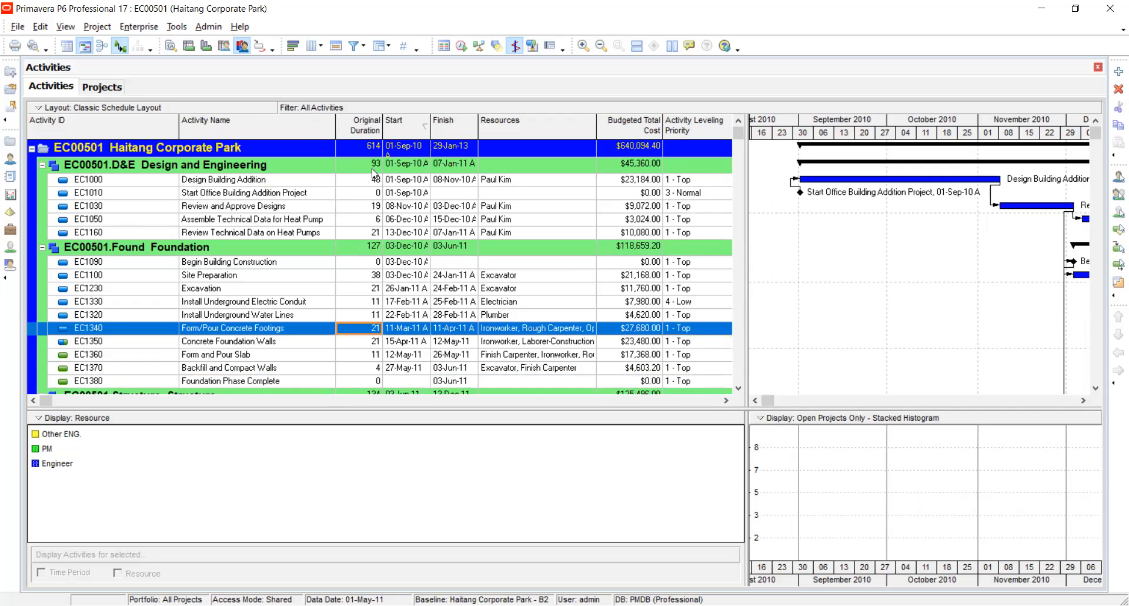
key(Up)
key(Up)
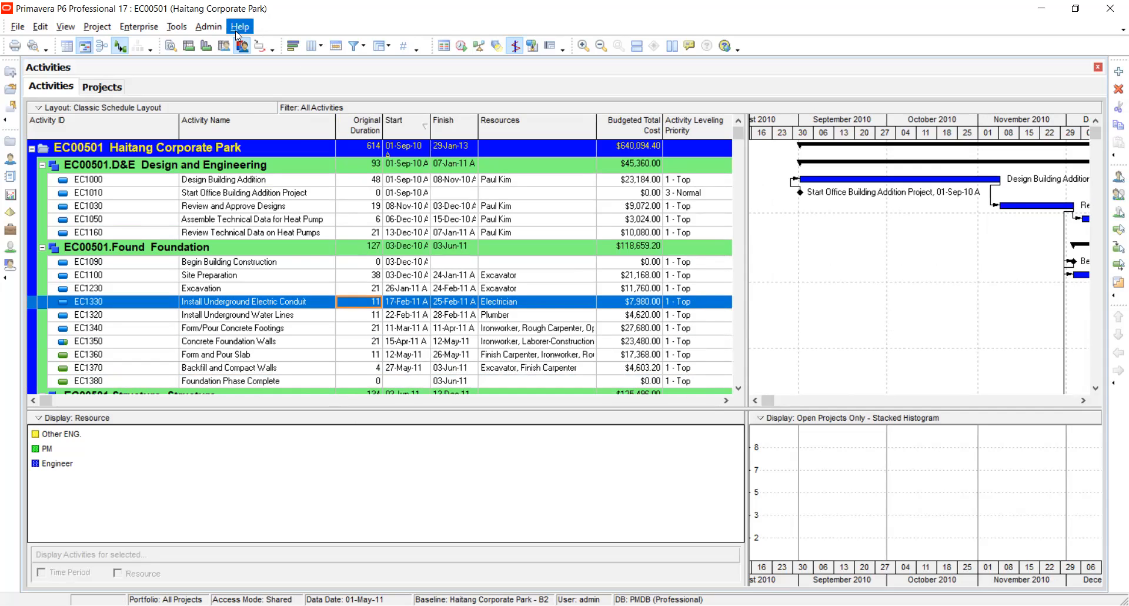
Reset all resource leveling settings to their defaults.
click(481, 47)
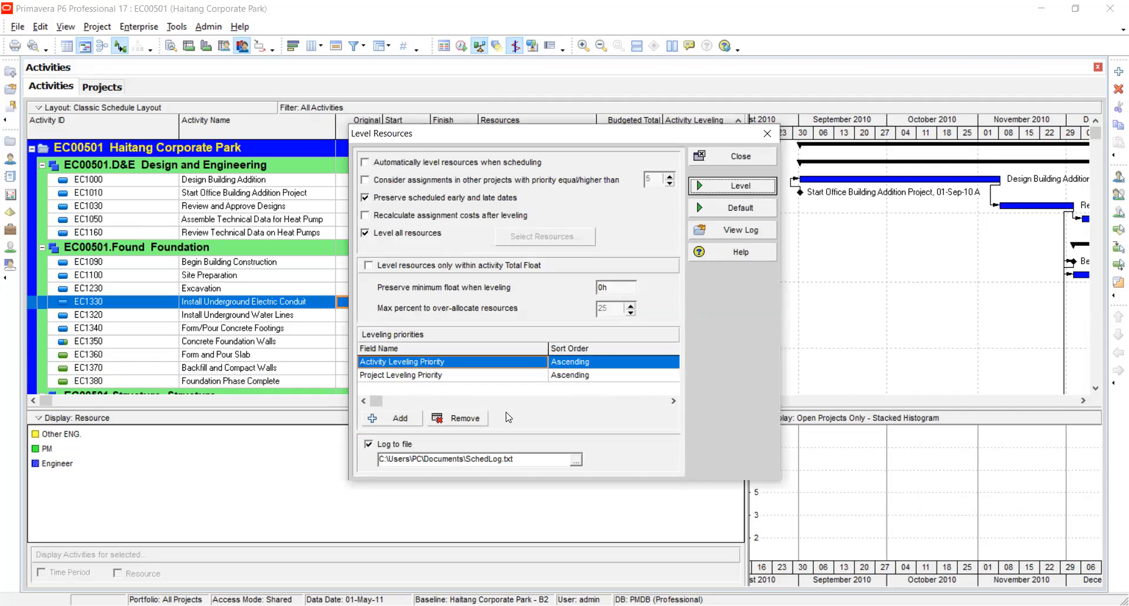
click(726, 213)
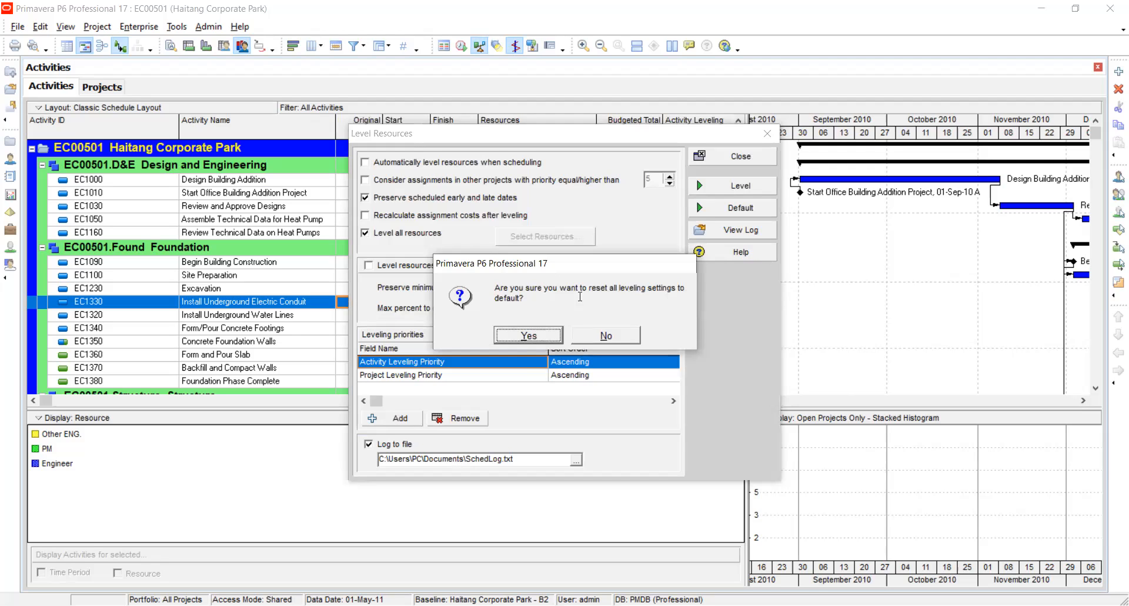
click(608, 340)
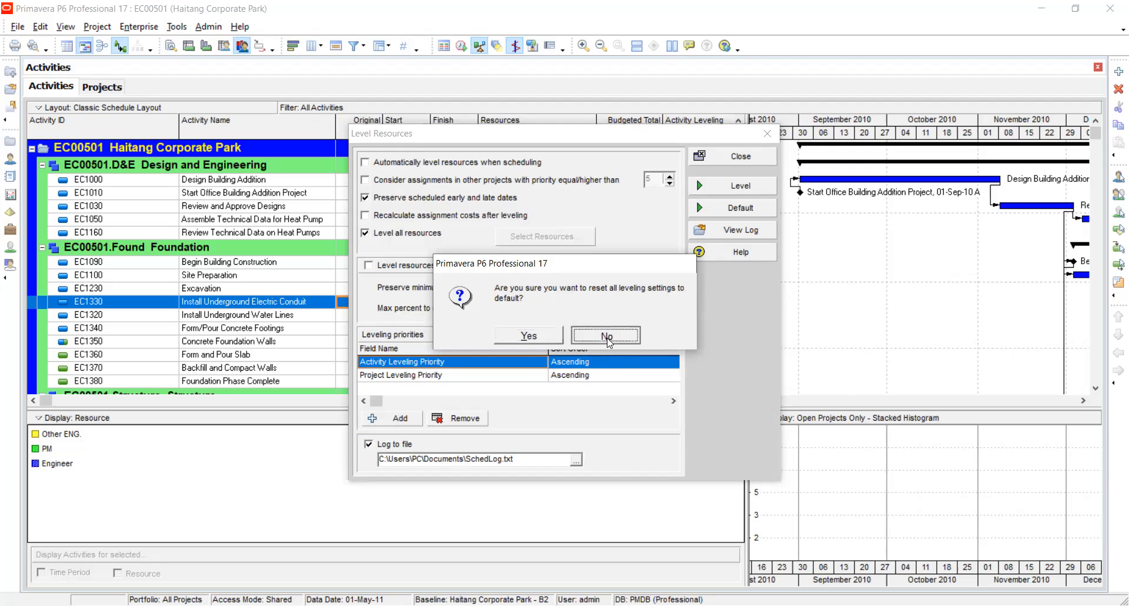
click(700, 207)
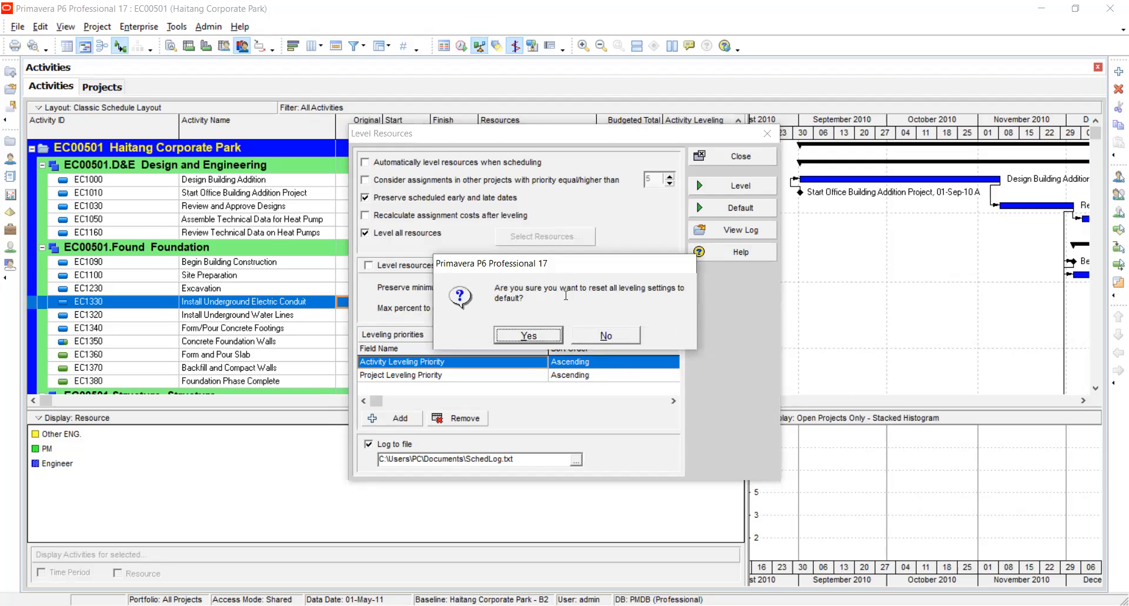
click(606, 335)
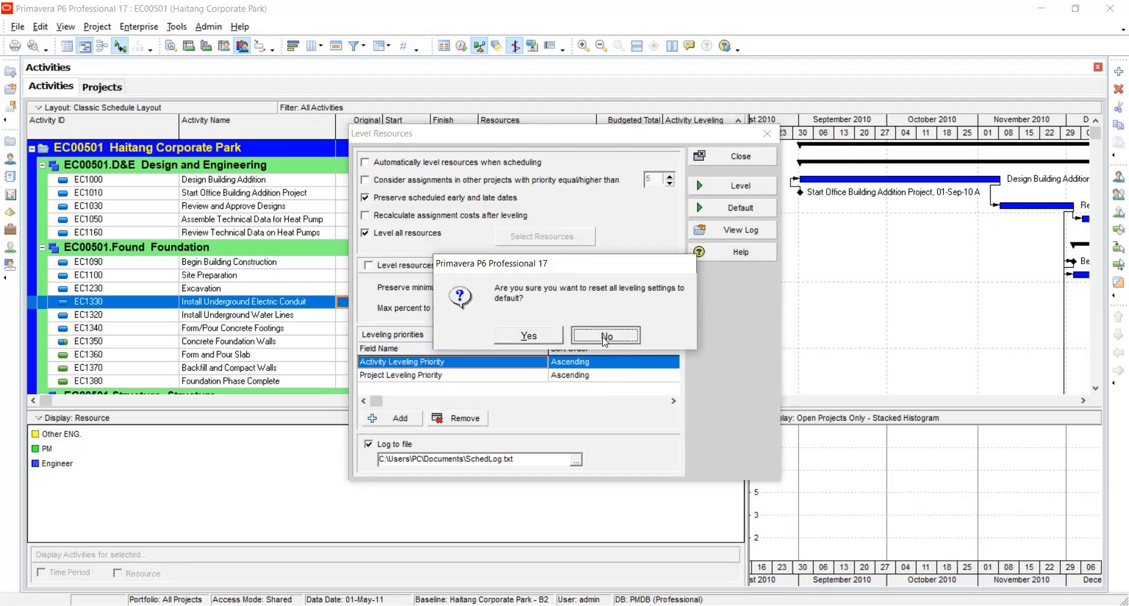
click(700, 209)
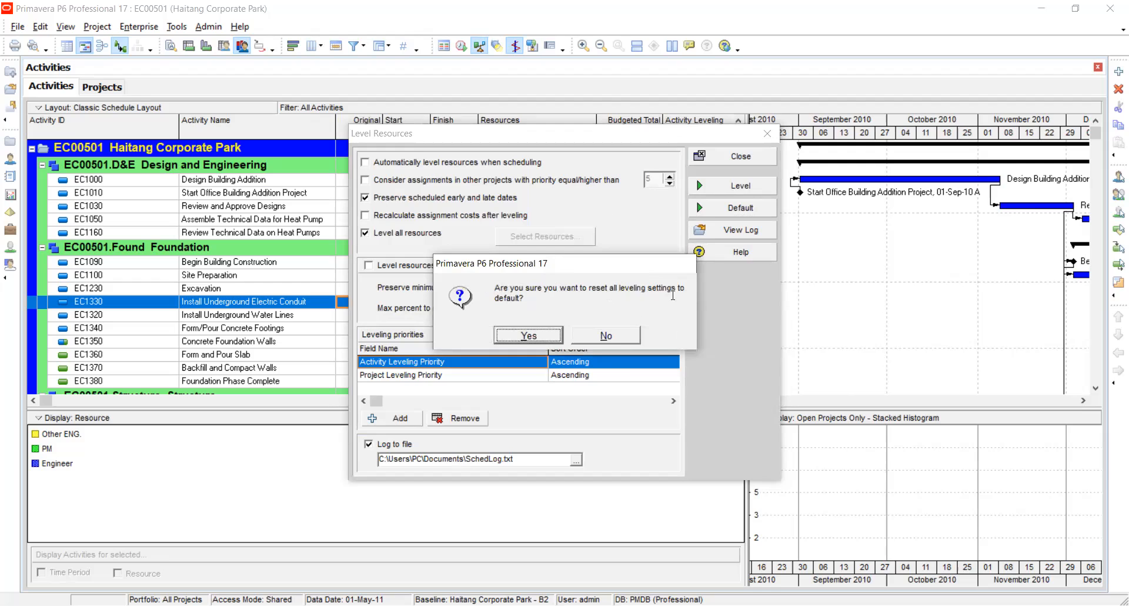
click(516, 333)
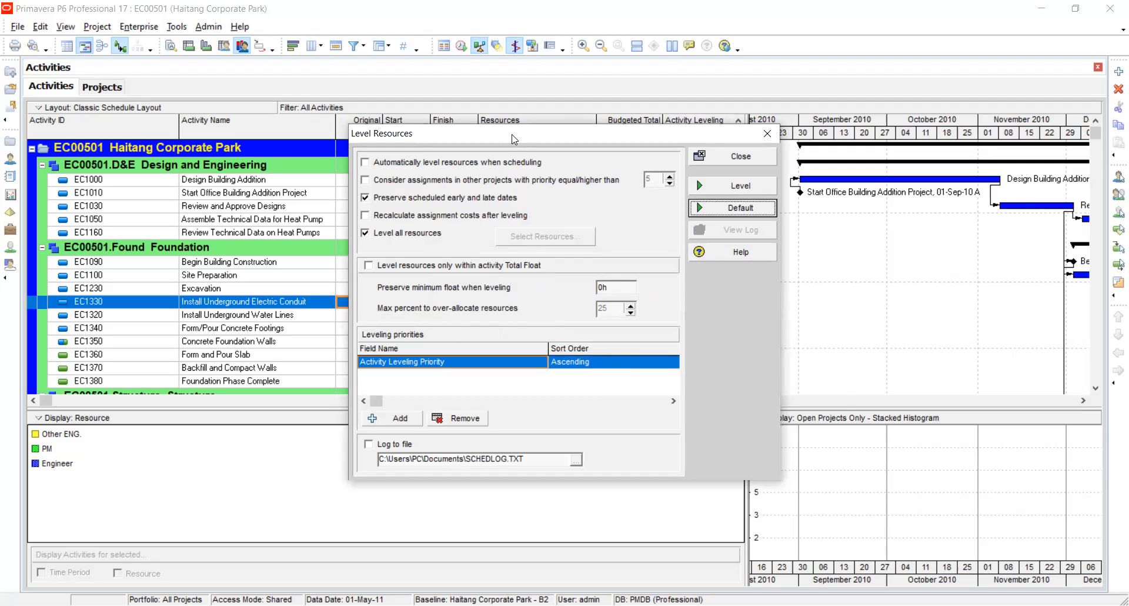
Reset the leveling settings to default once more and save the changed settings when closing the Level Resources dialog.
drag(513, 139, 575, 121)
click(799, 191)
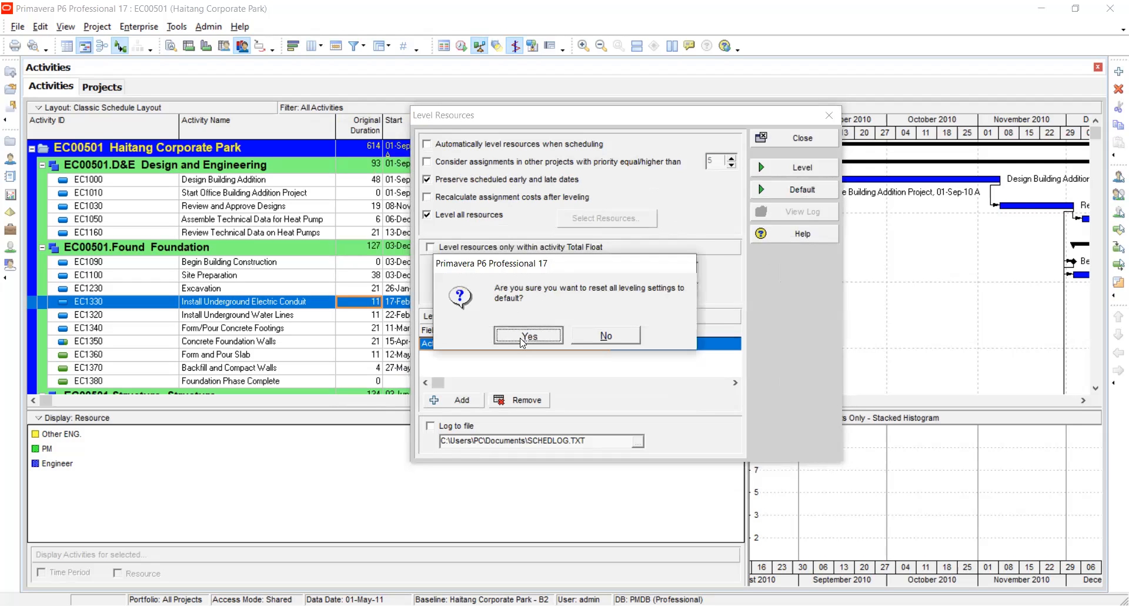
click(522, 338)
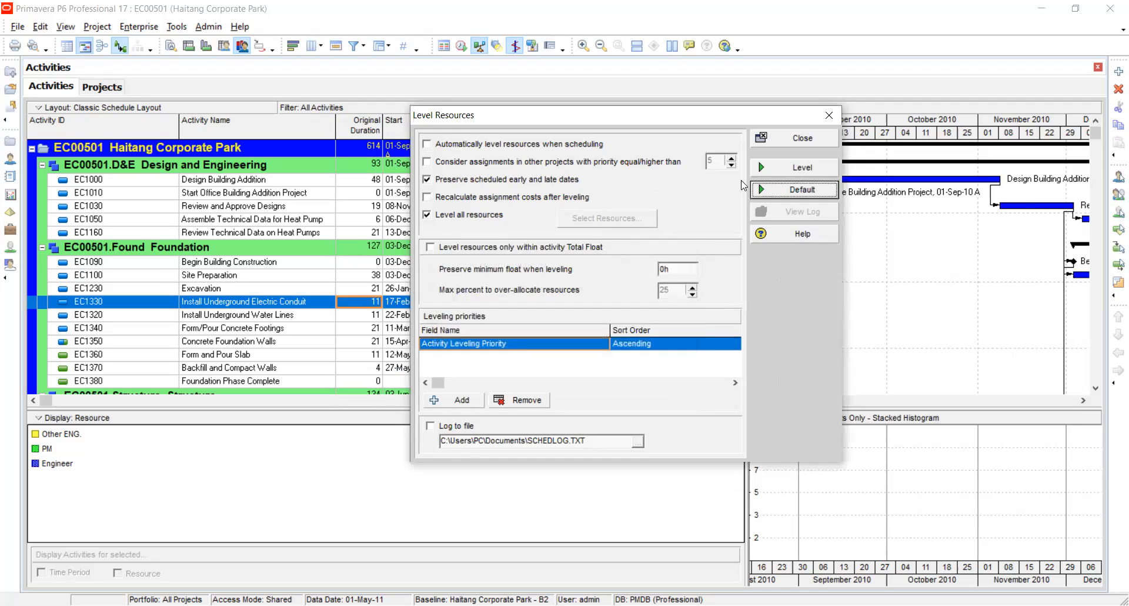
click(780, 145)
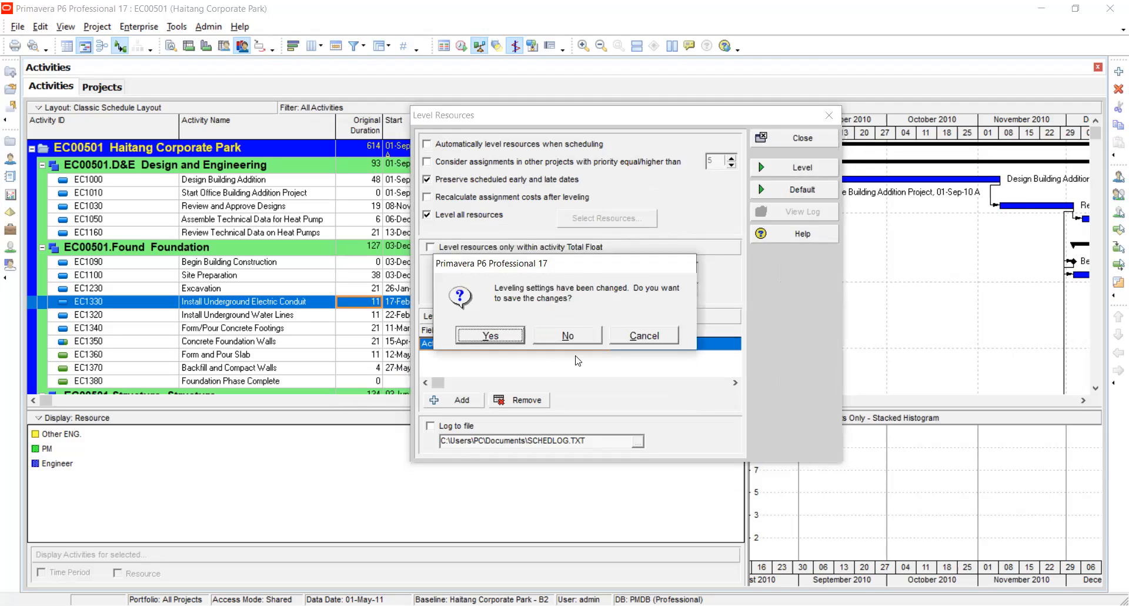
click(497, 339)
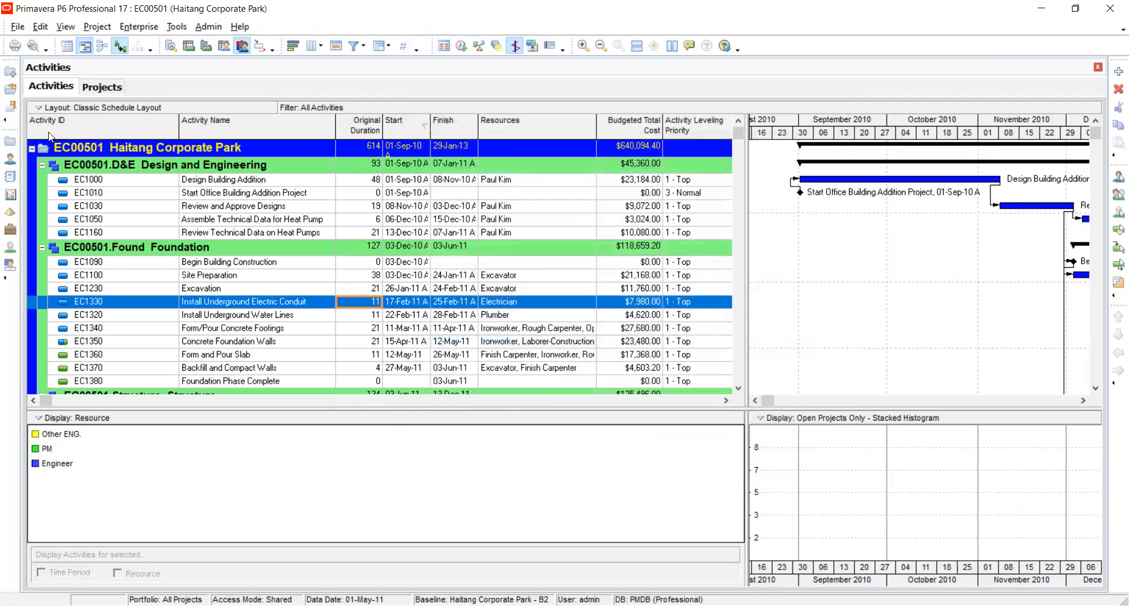
Open project EC00630 Saratoga Senior Community from the projects list.
click(10, 141)
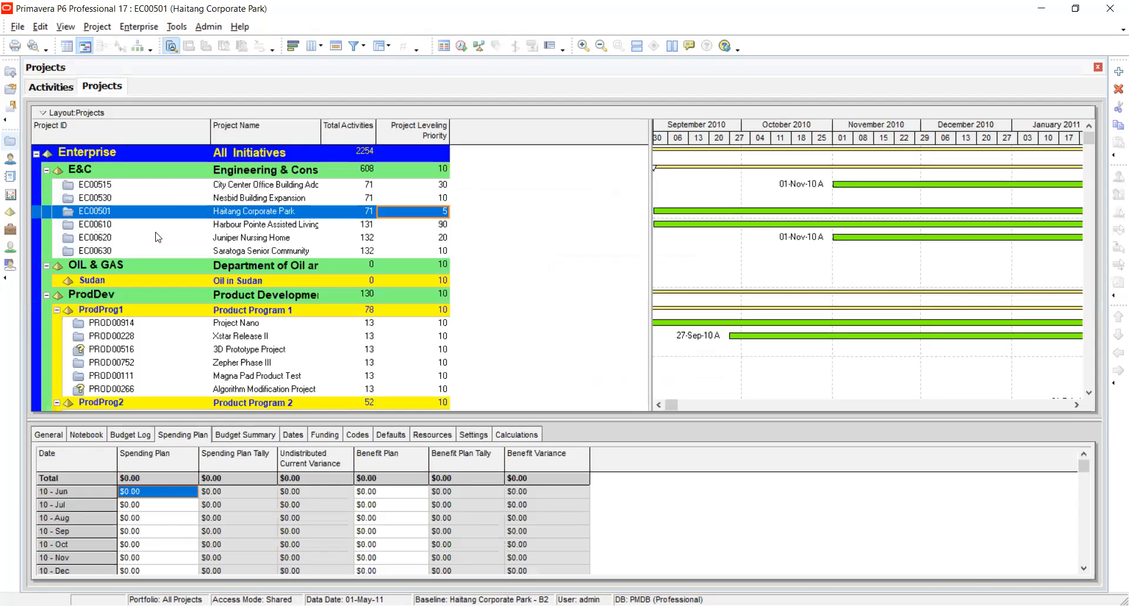
click(123, 250)
right_click(123, 249)
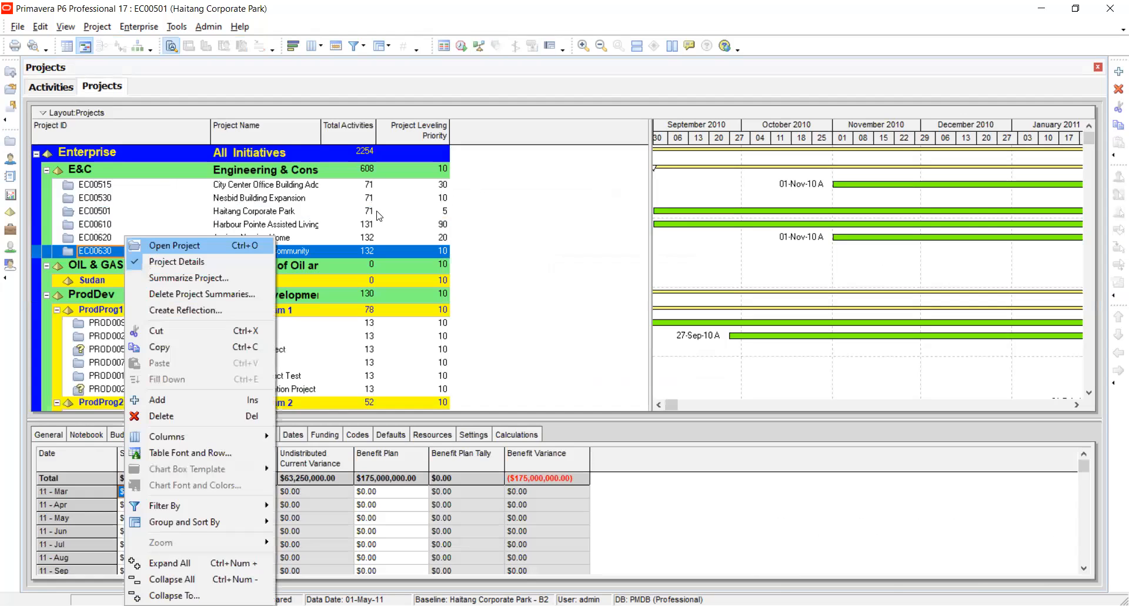
key(Return)
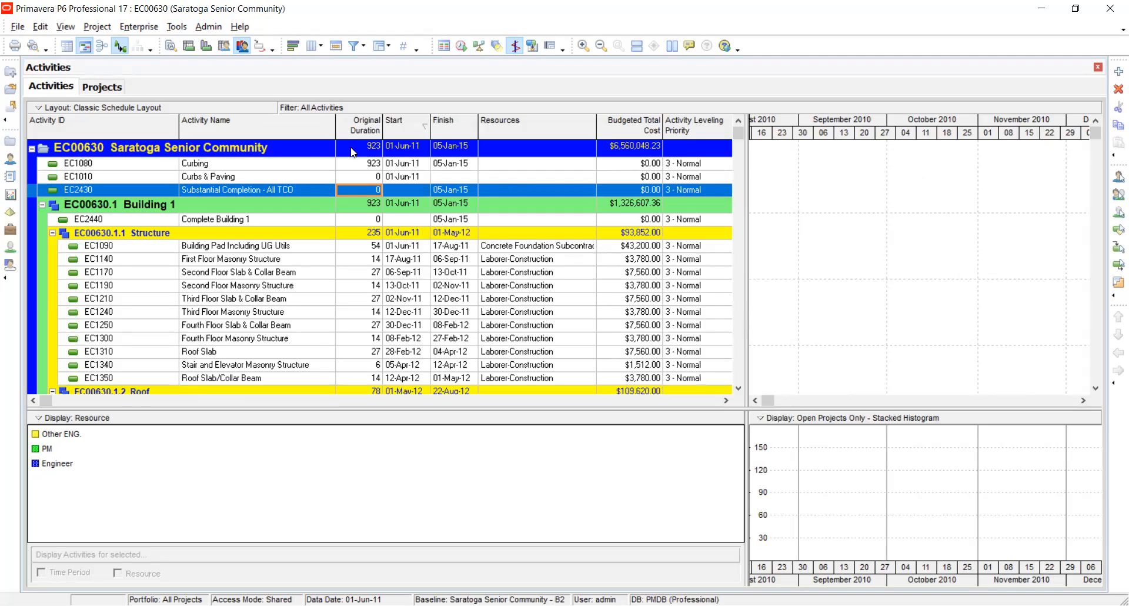
Set the Activity Leveling Priority of EC1080 Curbing to 1 - Top and of EC2430 Substantial Completion to 4 - Low.
click(712, 165)
click(711, 164)
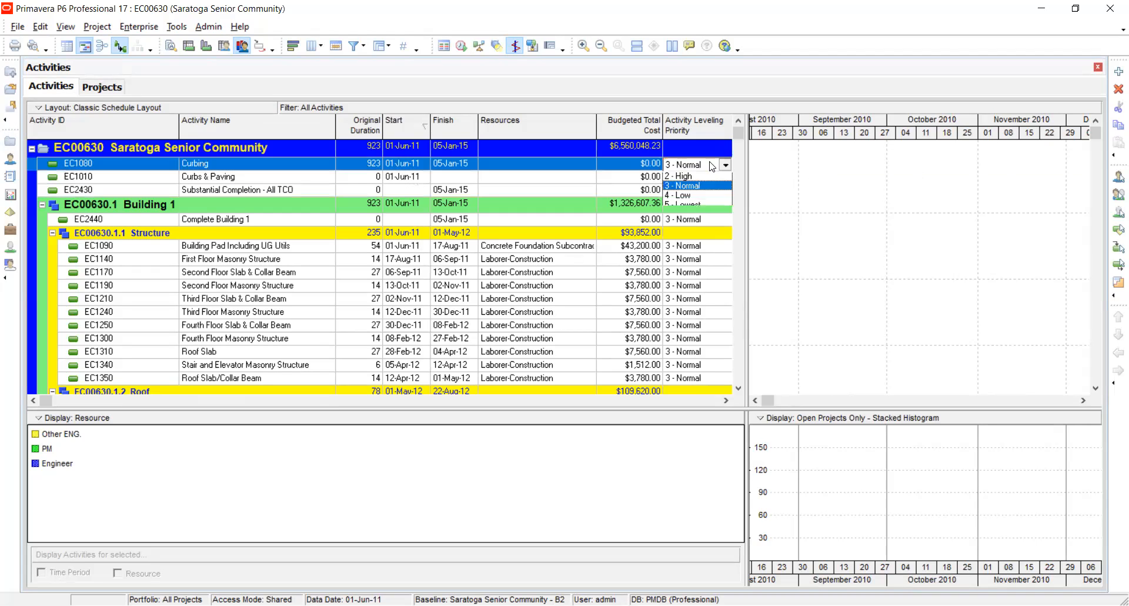
click(692, 177)
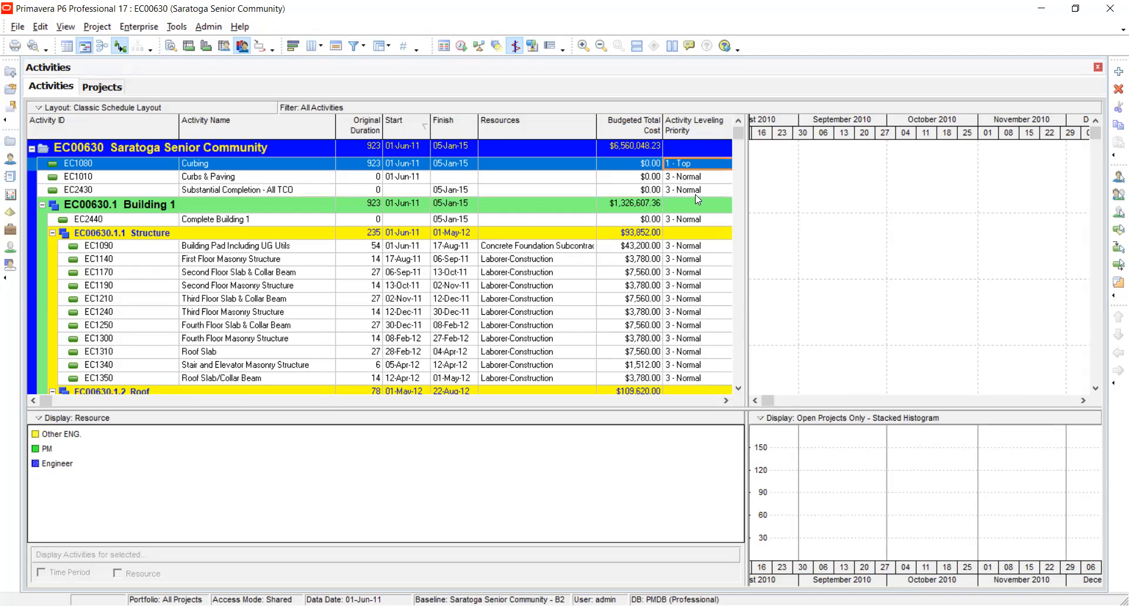
click(695, 189)
click(695, 190)
click(701, 234)
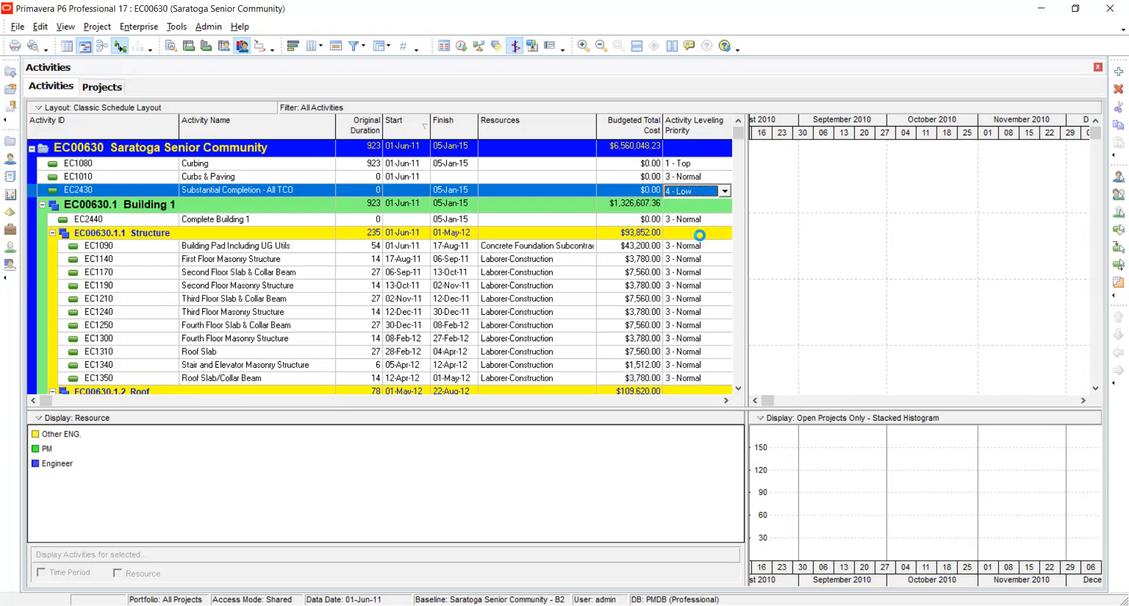
Set the Activity Leveling Priority of EC1170 to 5 - Lowest and of EC1250 to 2 - High in the Structure group.
click(697, 272)
click(697, 325)
click(700, 327)
click(700, 329)
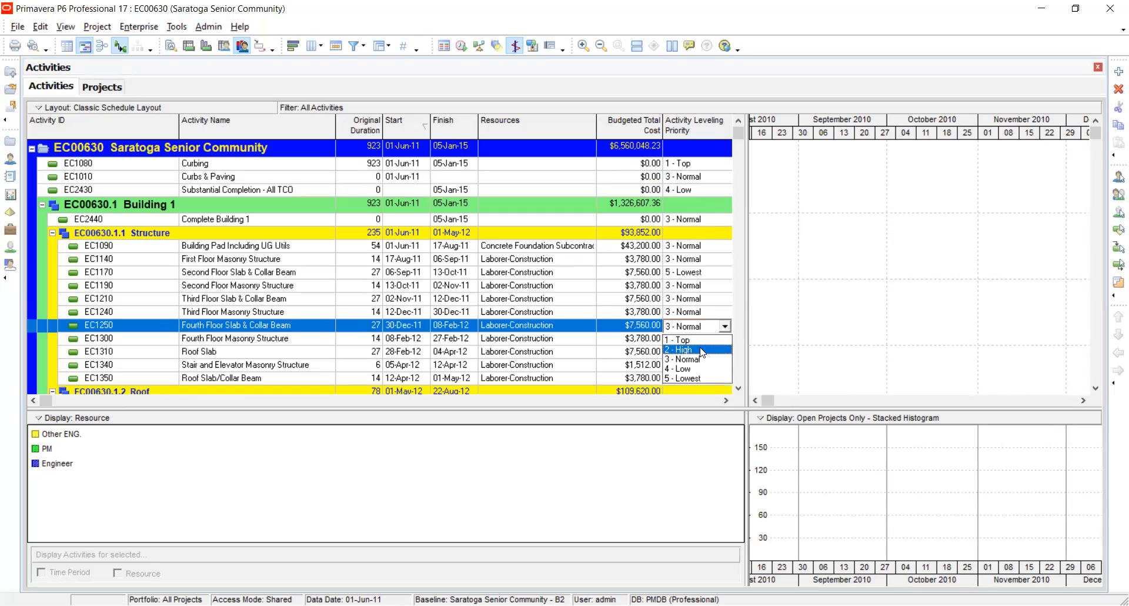
click(691, 350)
Choose 3 - Normal as the leveling priority of EC1300 and set EC1310 Roof Slab to 1 - Top.
click(695, 340)
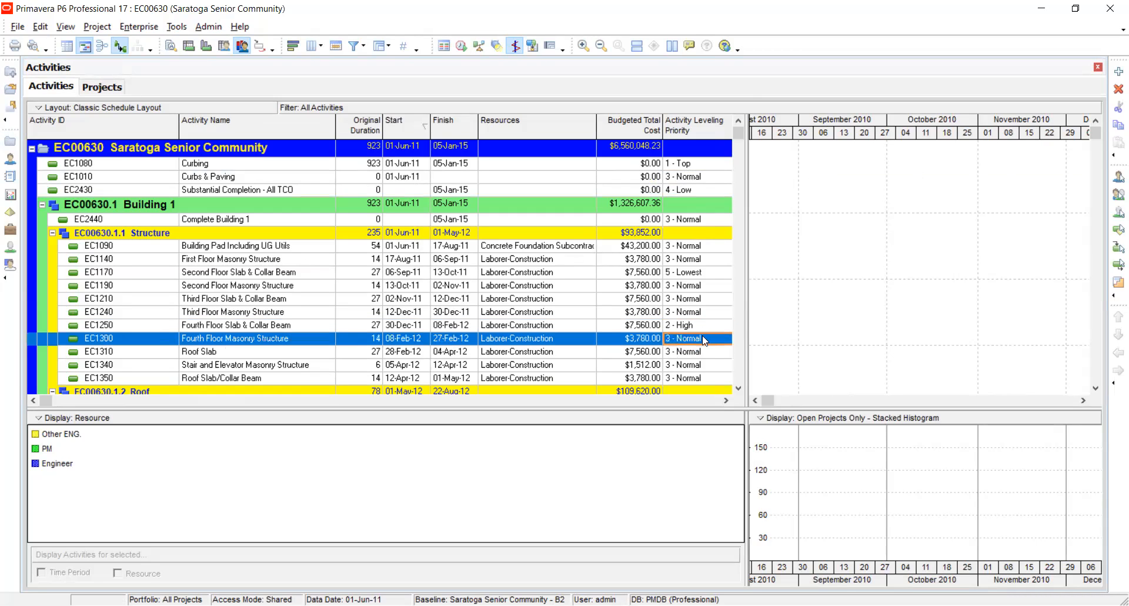
click(702, 336)
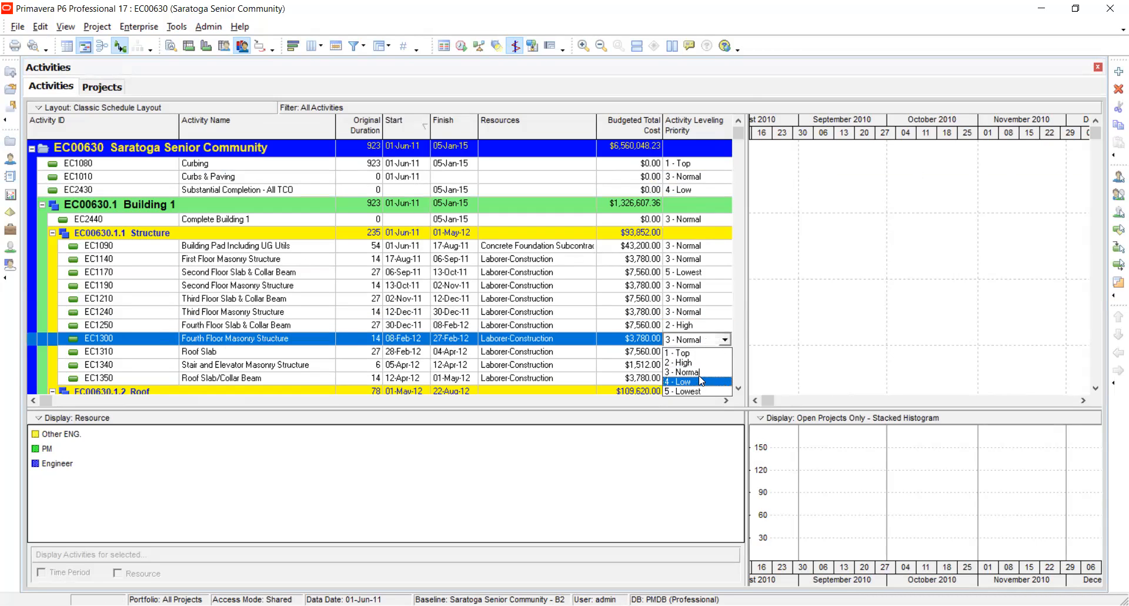
click(699, 373)
click(700, 353)
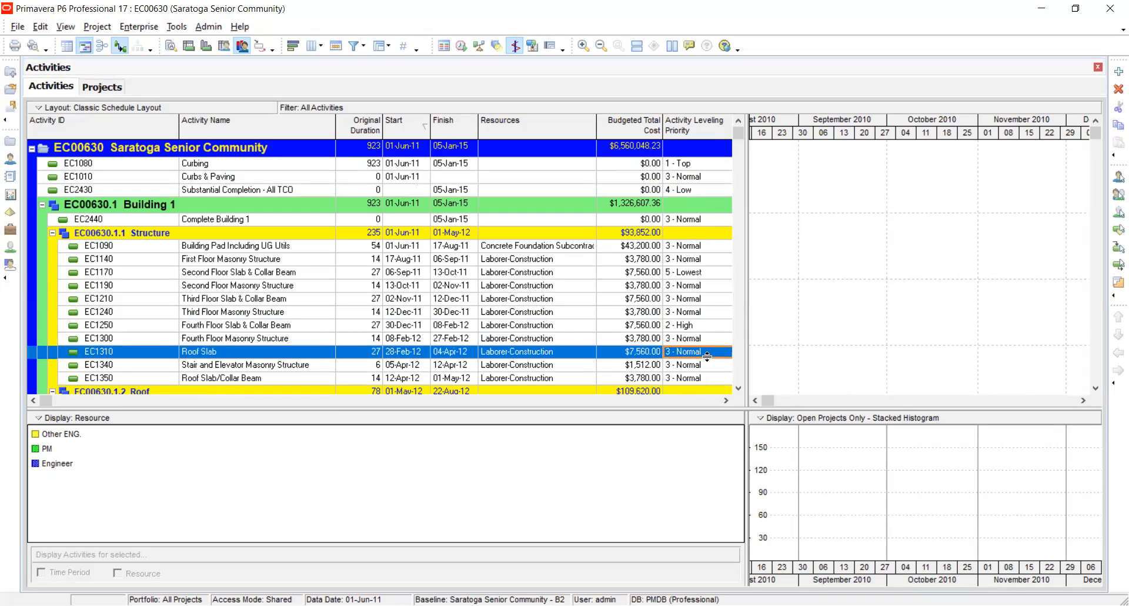
click(704, 353)
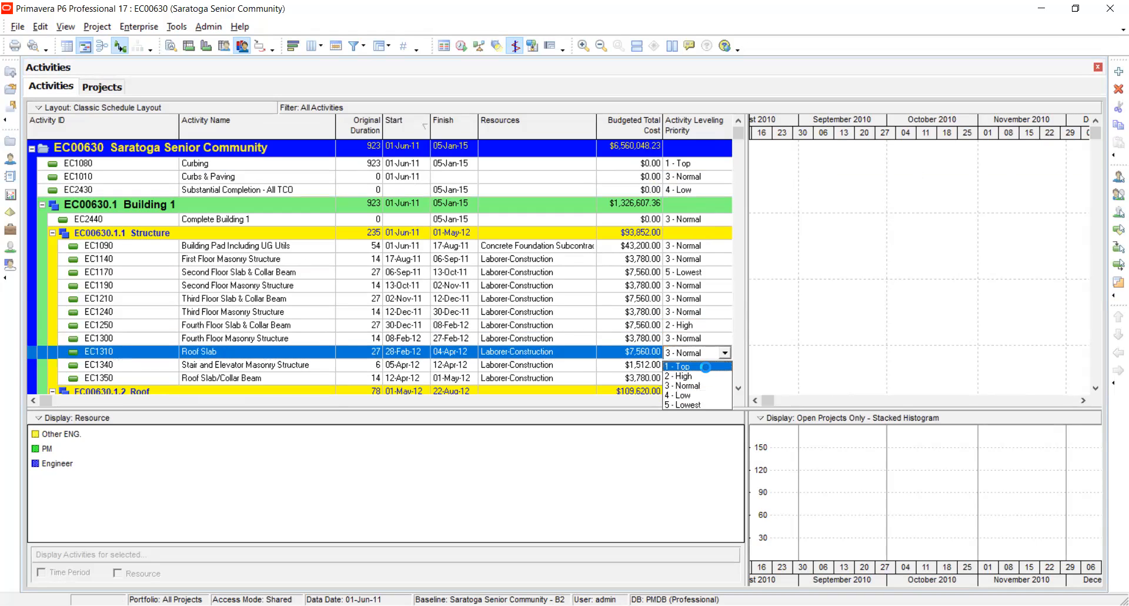
click(683, 366)
Set the Activity Leveling Priority of EC1340 Stair and Elevator Masonry Structure to 4 - Low.
click(705, 367)
click(713, 370)
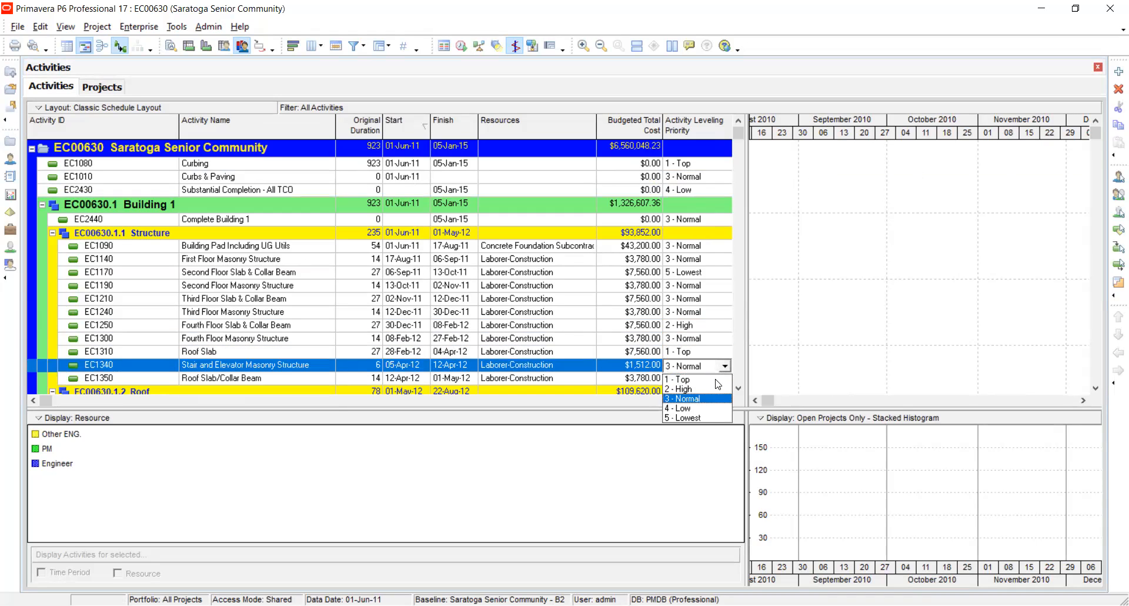
click(699, 409)
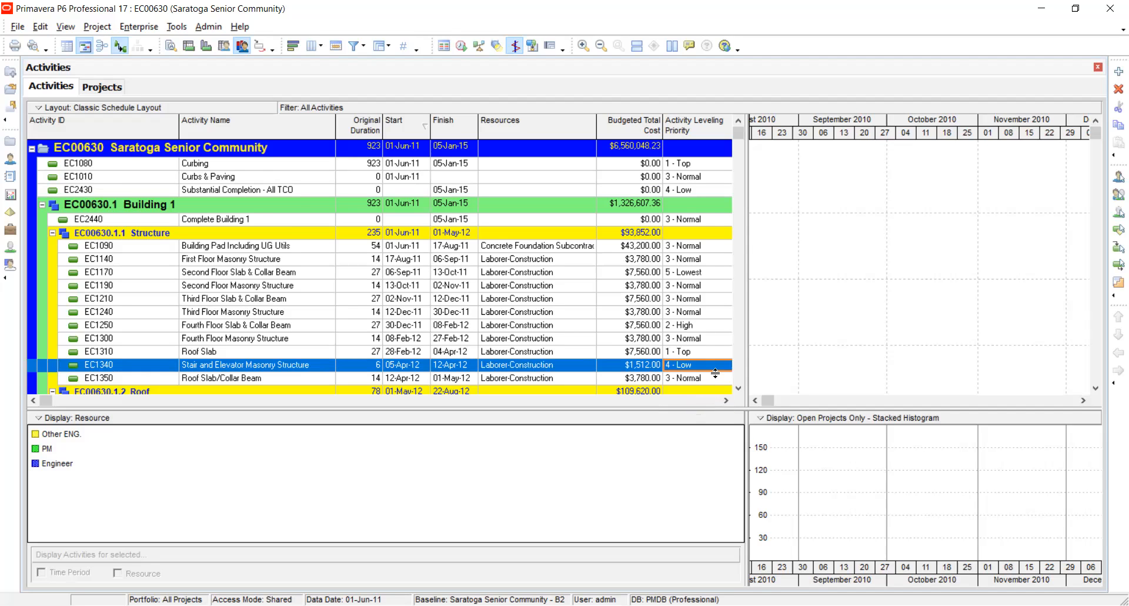
Set the Activity Leveling Priority of EC1980 Paint Exterior to 2 - High.
click(740, 244)
click(740, 244)
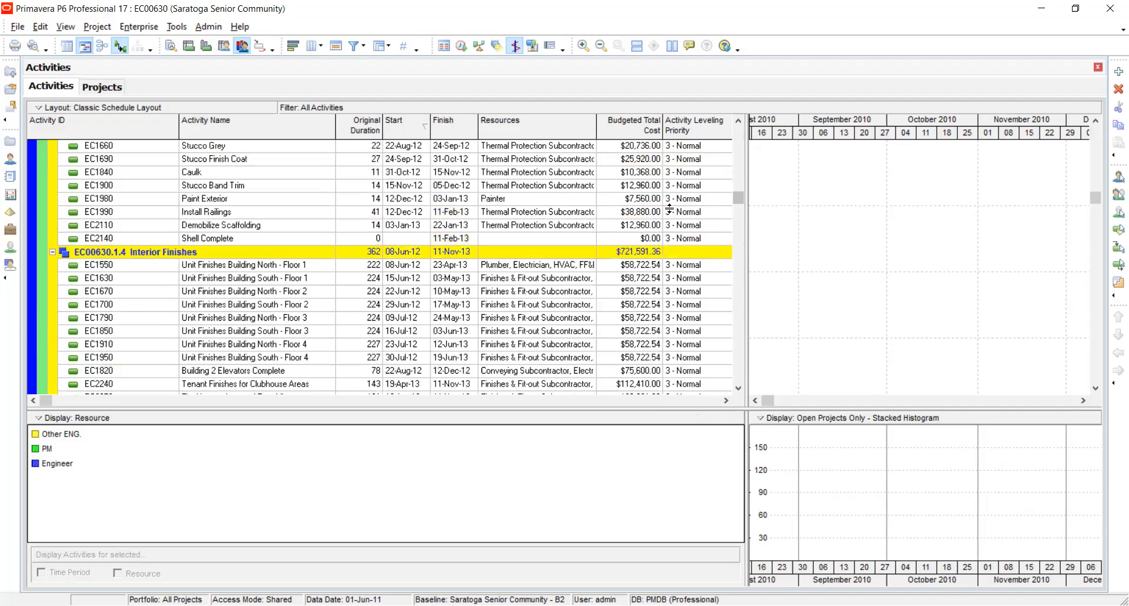
click(697, 200)
click(700, 202)
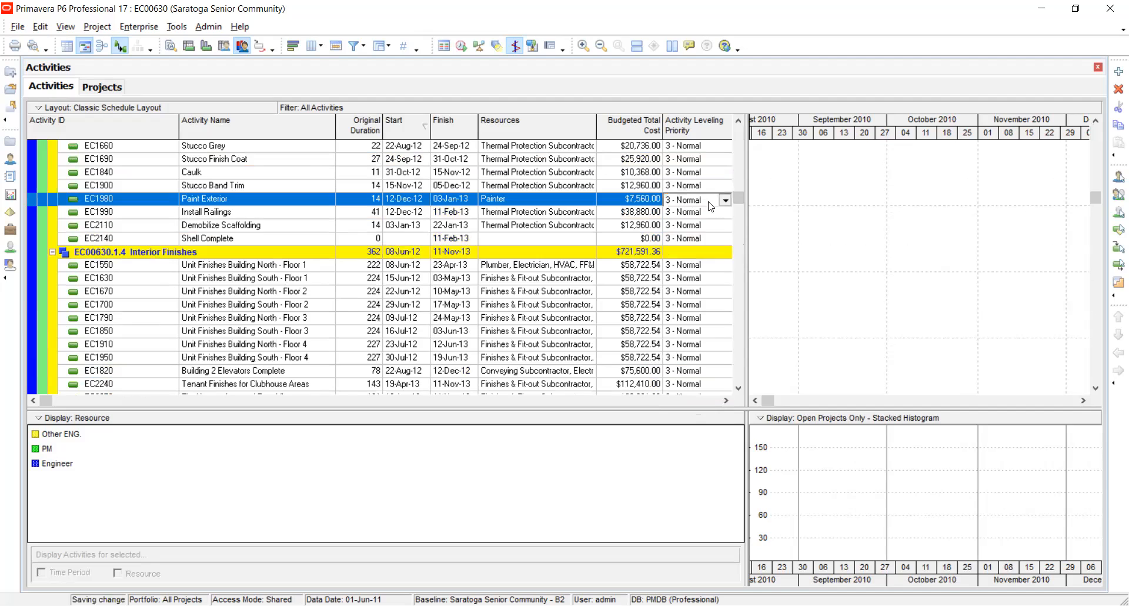
click(704, 222)
click(697, 240)
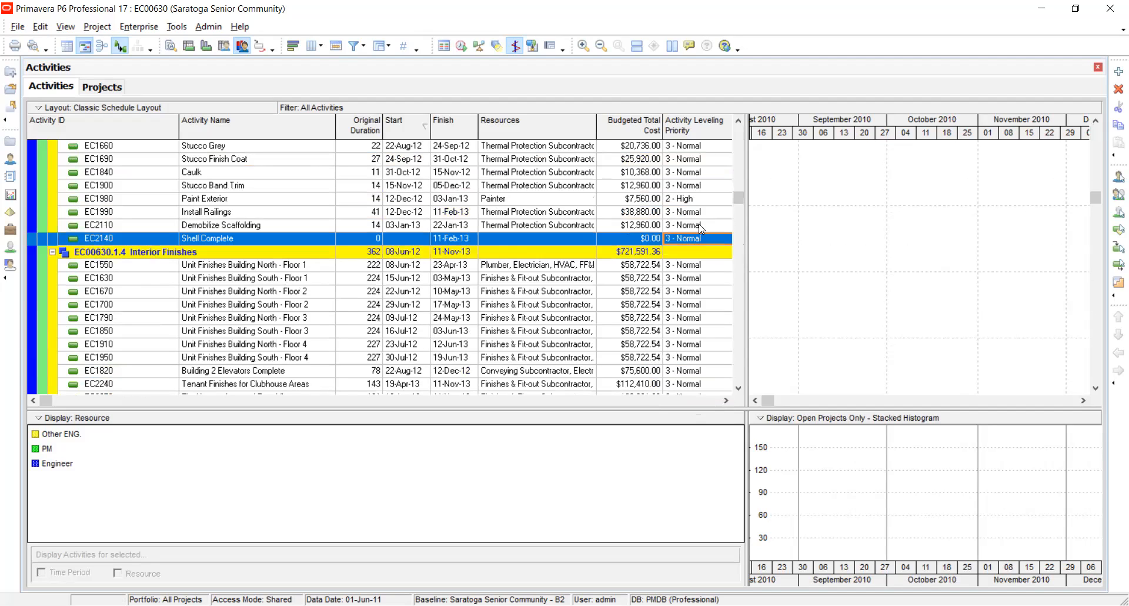
Set the leveling priority of EC2110 Demobilize Scaffolding to 4 - Low and of EC1670 Unit Finishes Building North - Floor 2 to 5 - Lowest.
click(697, 226)
click(700, 226)
click(700, 269)
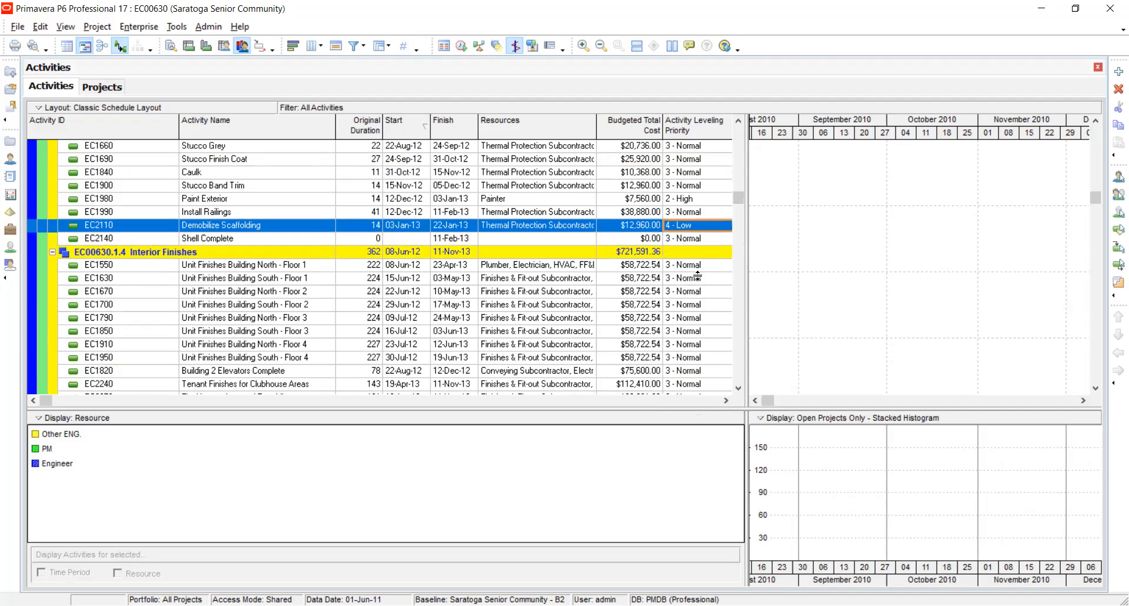
click(695, 293)
click(695, 293)
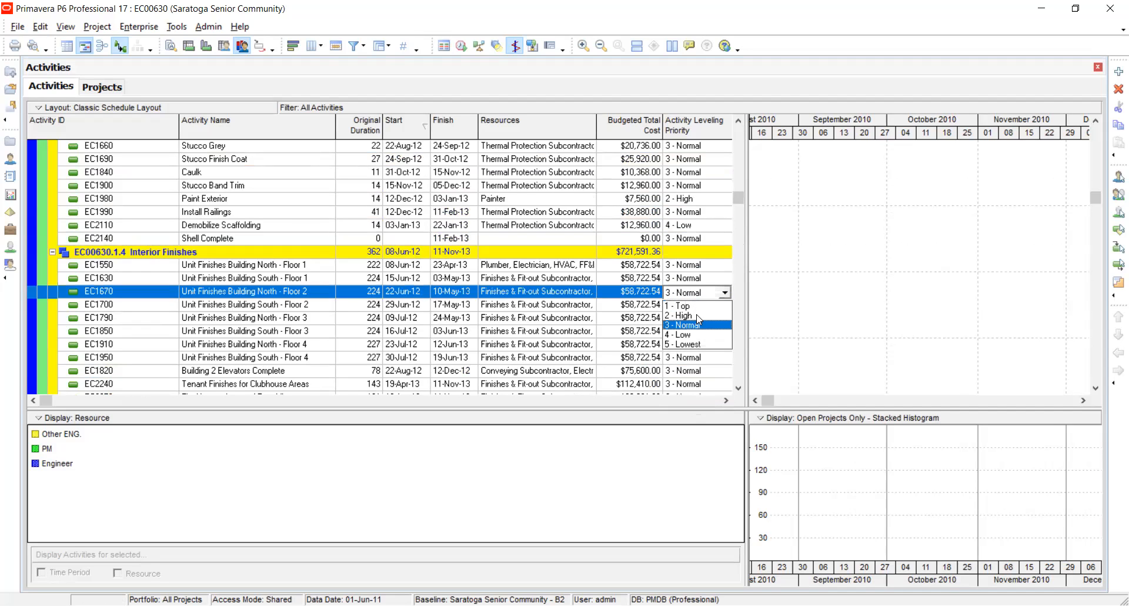
click(695, 343)
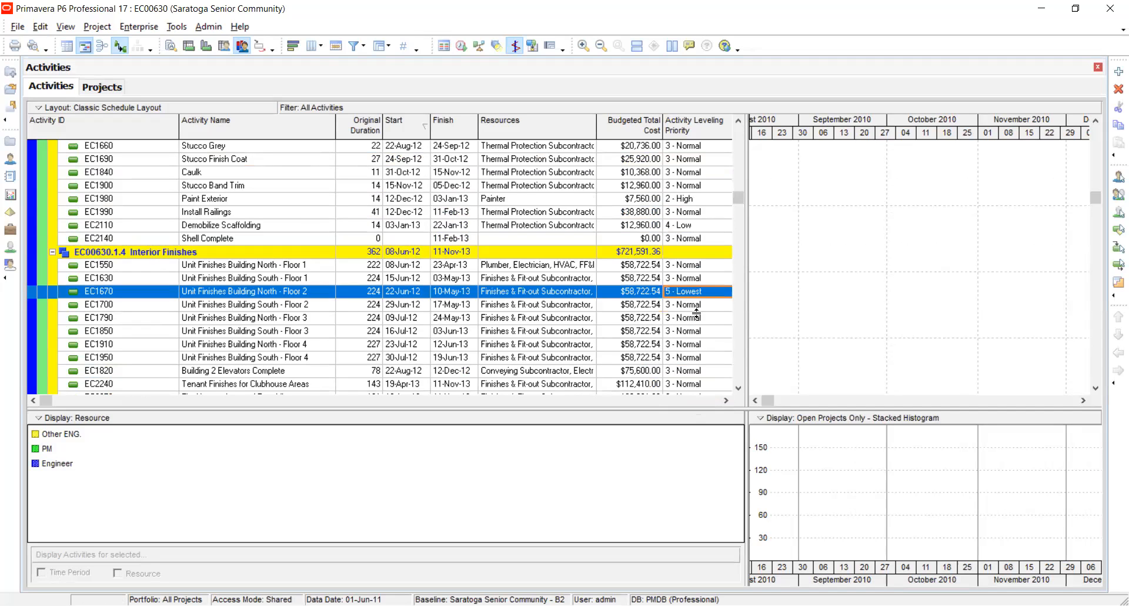
Change the Activity Leveling Priority of EC1670 Unit Finishes Building North - Floor 2.
click(695, 294)
click(694, 295)
click(691, 325)
Add Project Leveling Priority, ascending, below Activity Leveling Priority in the resource leveling settings and level the project's resources.
drag(739, 199, 740, 104)
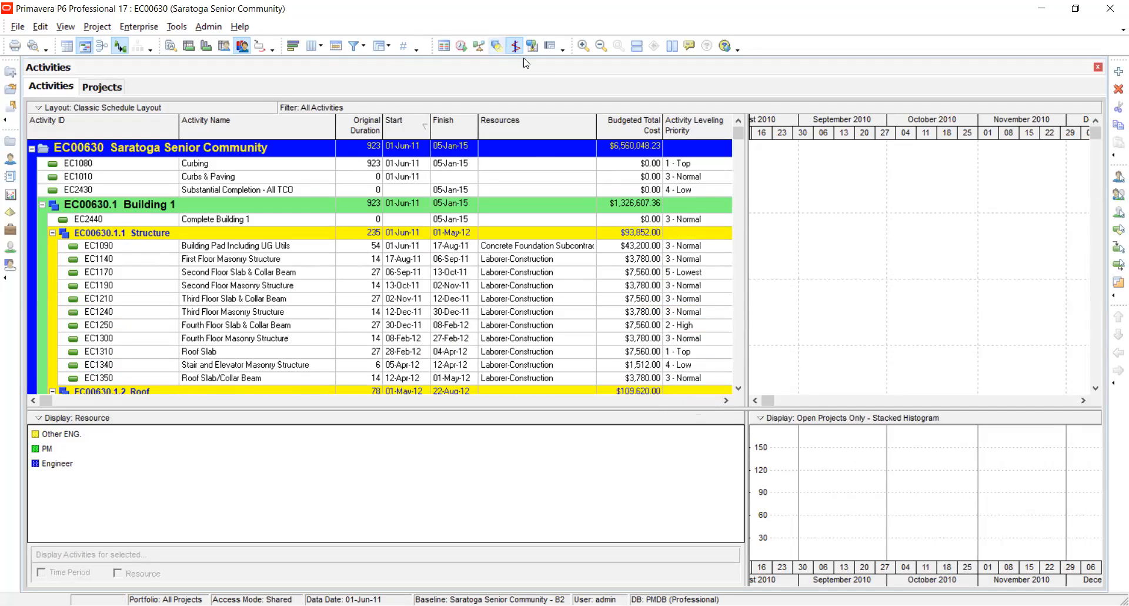
click(479, 46)
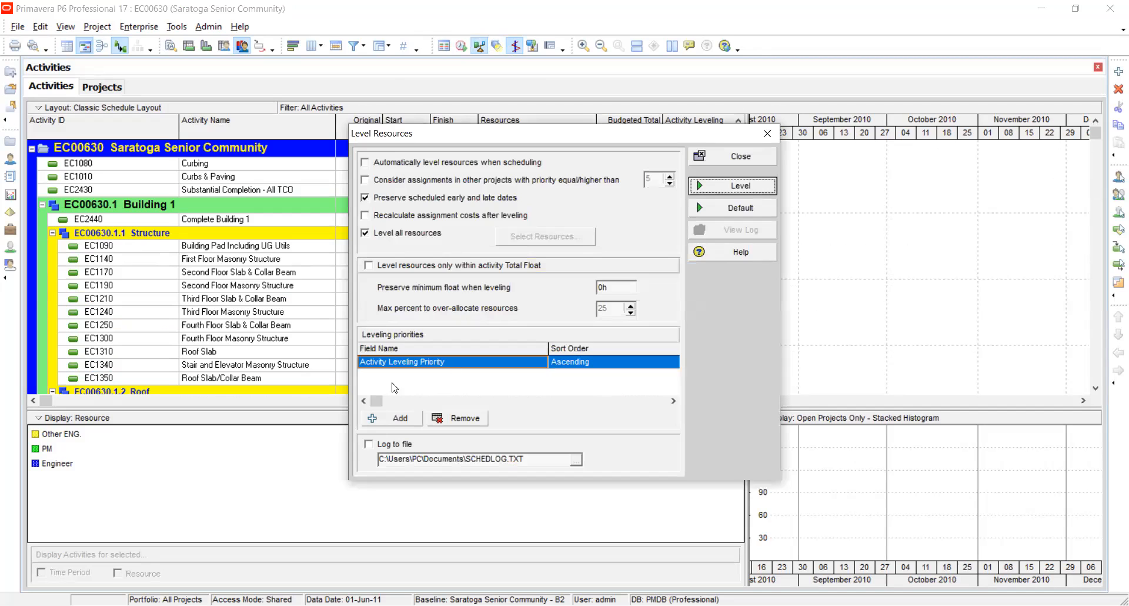
click(390, 419)
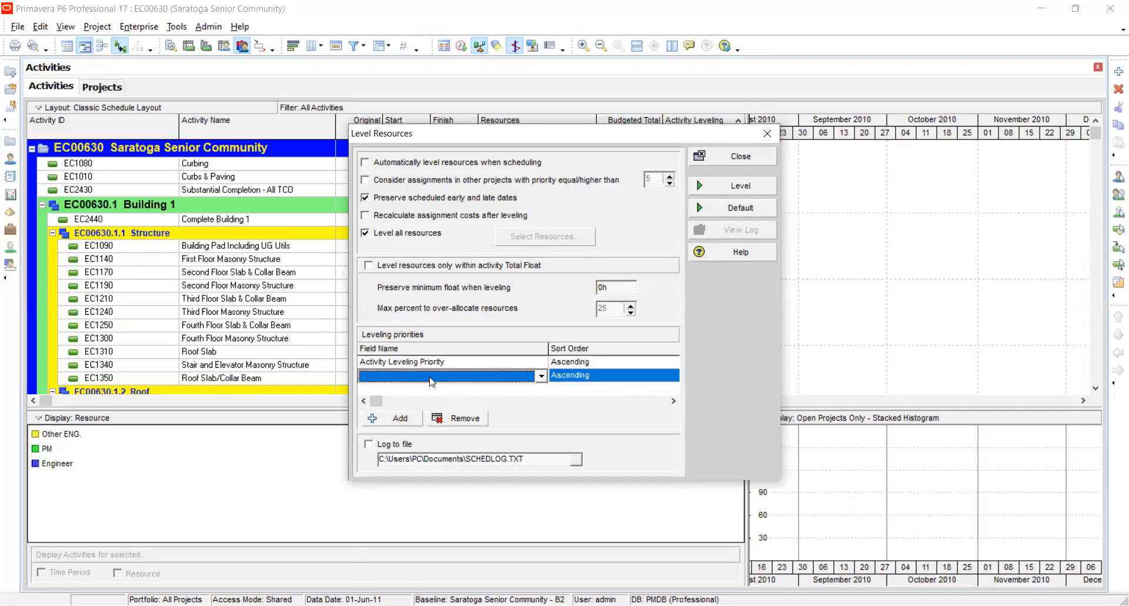
click(440, 377)
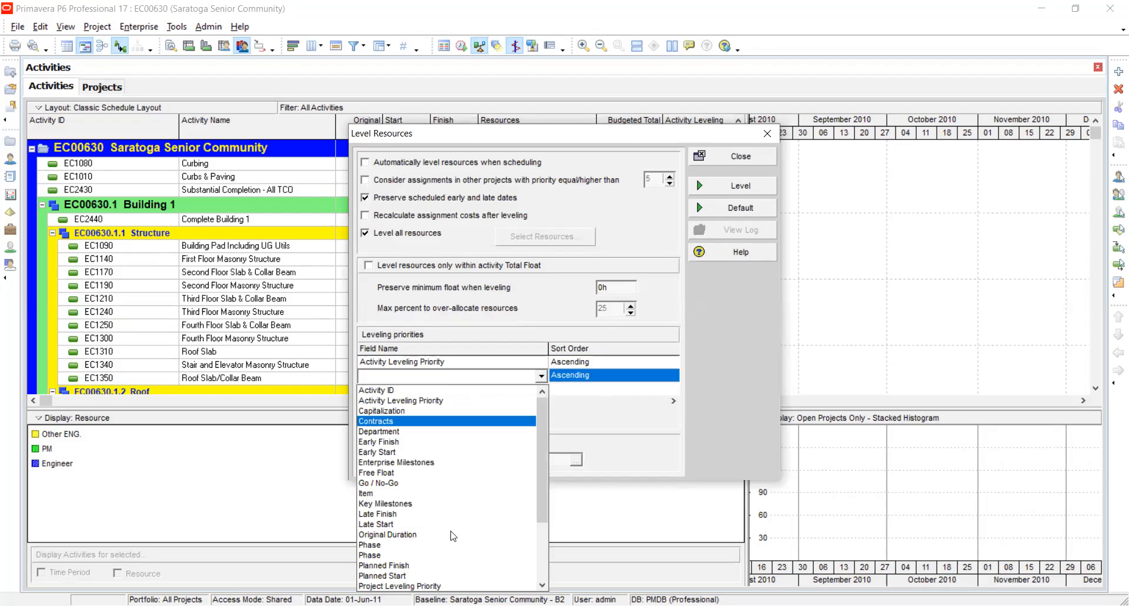
click(400, 586)
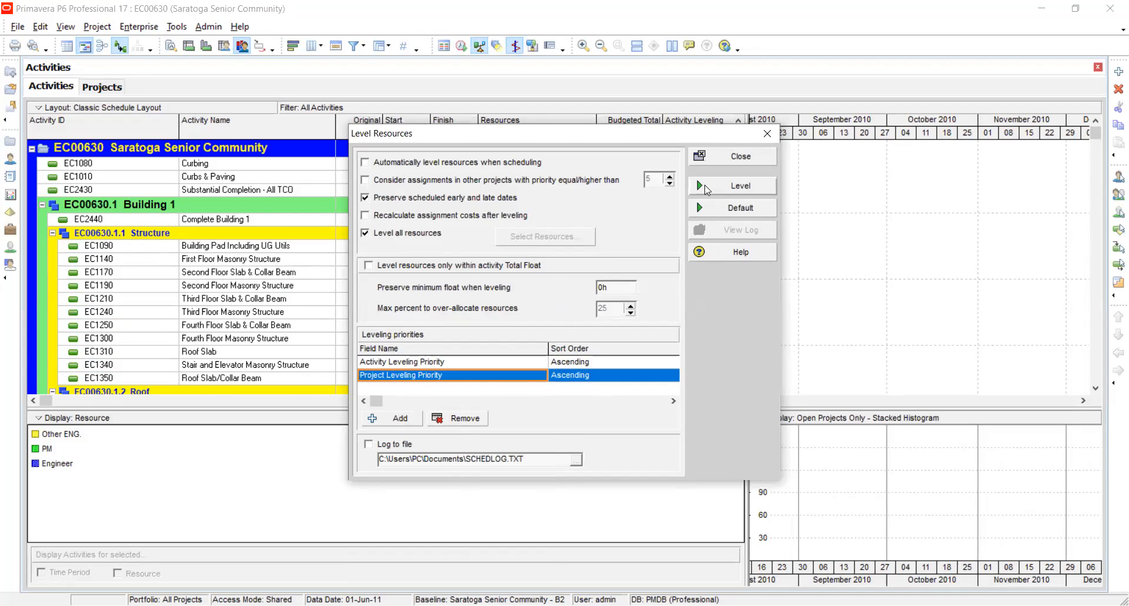
drag(603, 137, 690, 132)
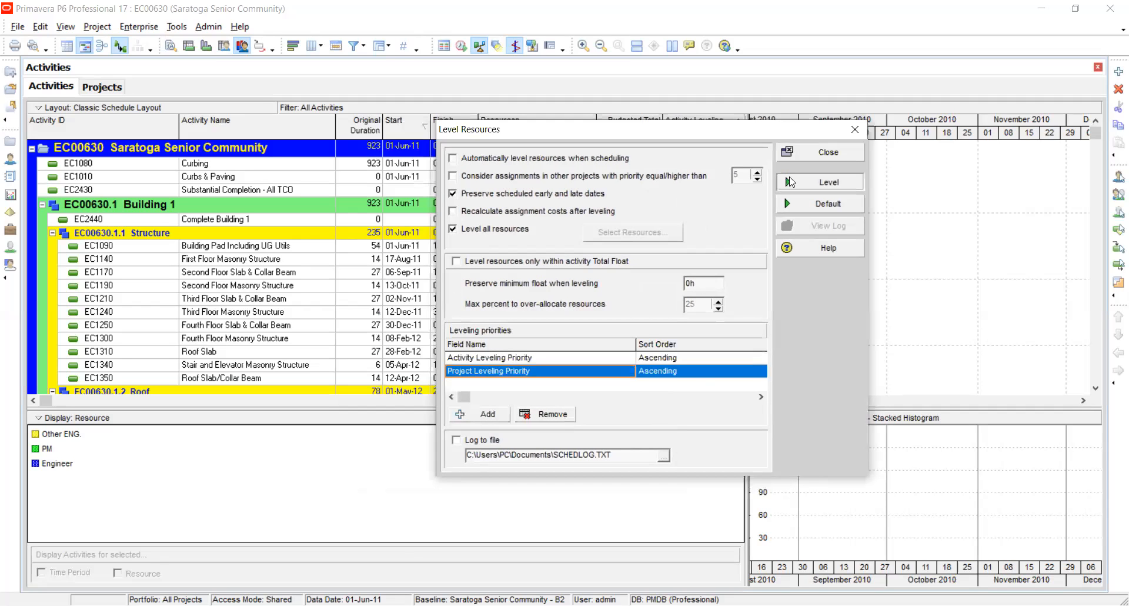
click(792, 183)
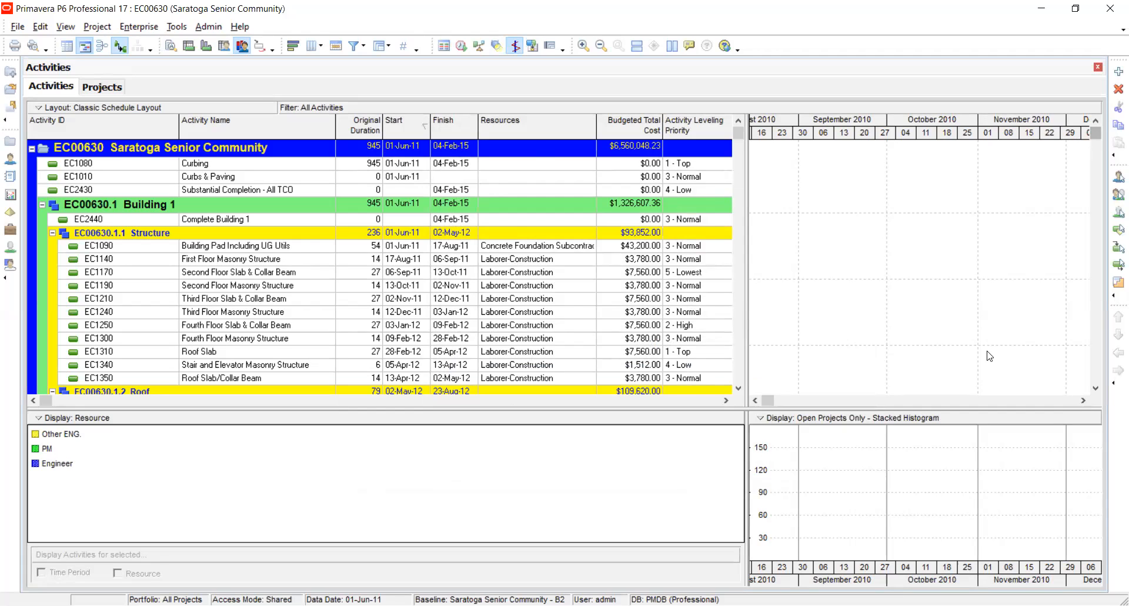
Examine the leveled activity bars and the stacked resource histogram of EC00630 from June 2011 onward.
click(1035, 400)
click(1035, 401)
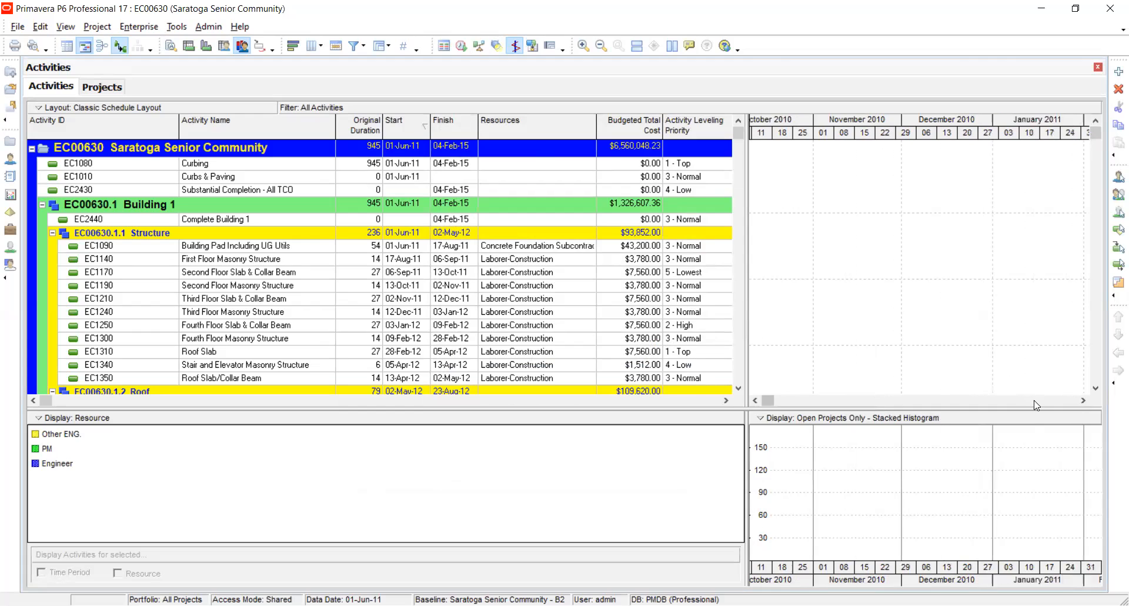
drag(772, 404, 750, 393)
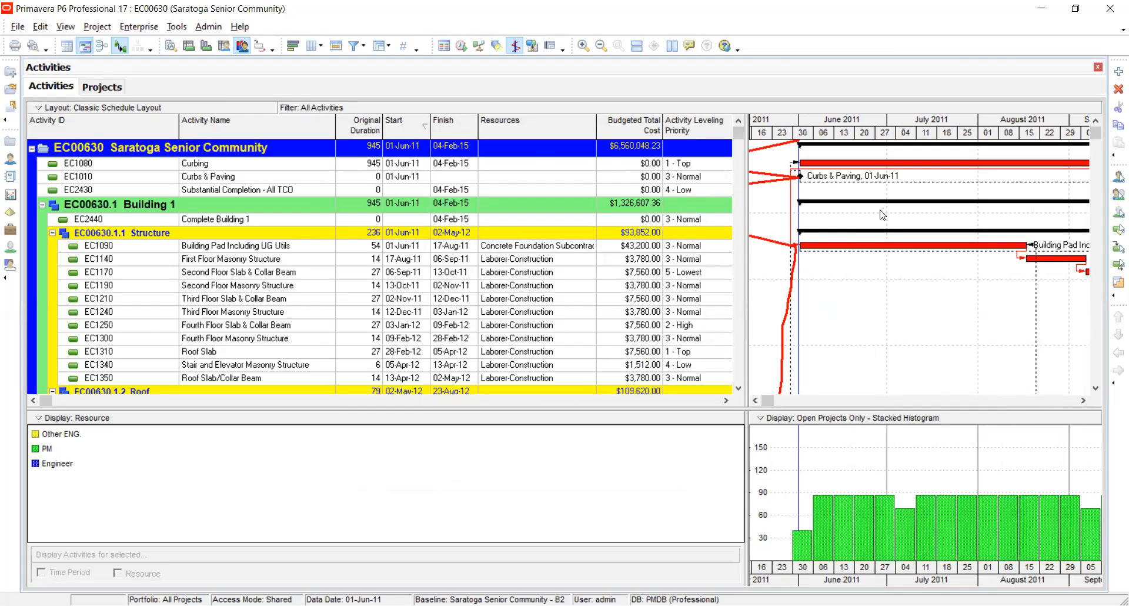
click(1097, 179)
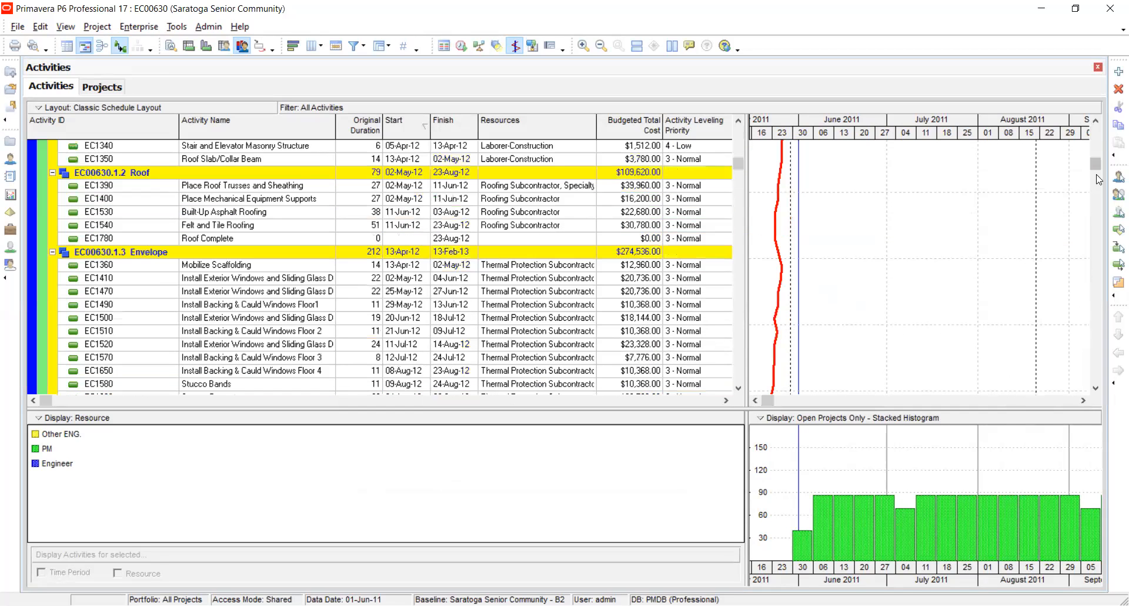
click(1097, 145)
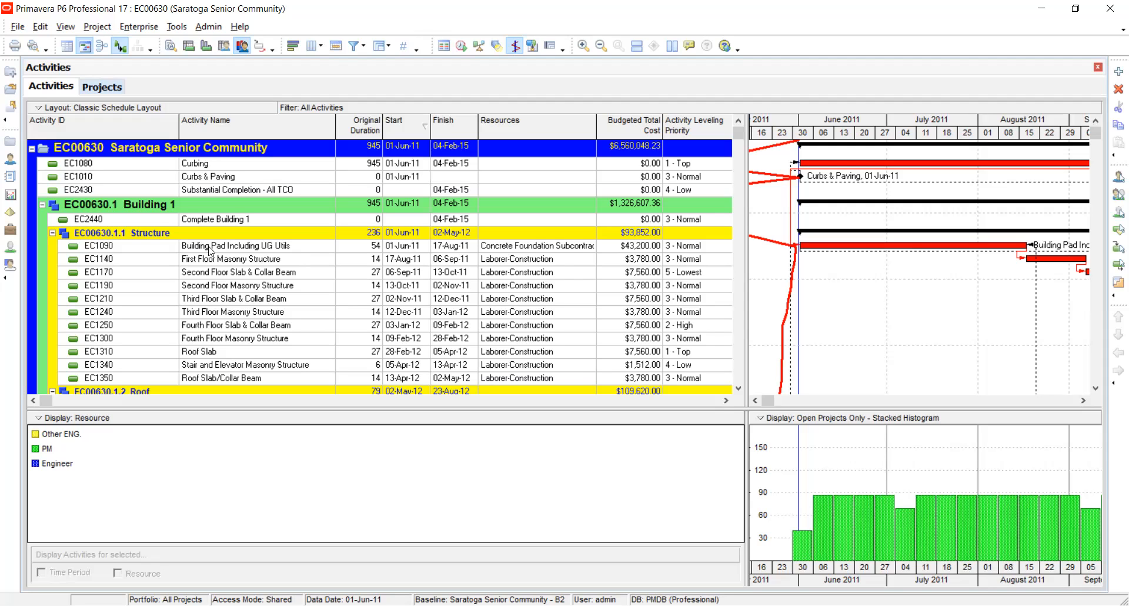
Go to the list of all projects and start an export.
click(9, 145)
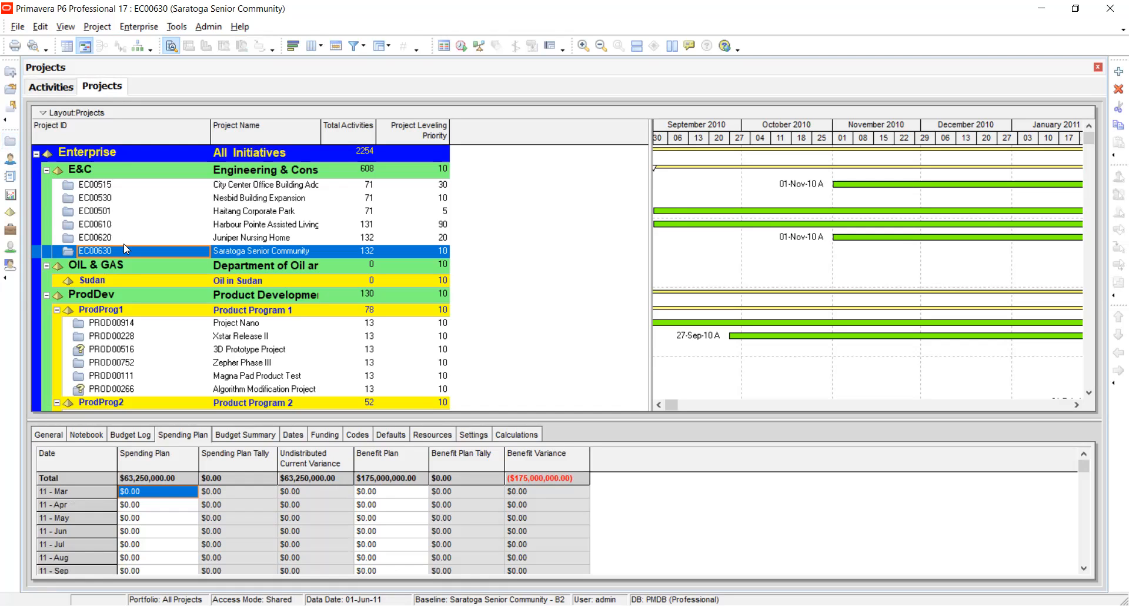
click(119, 325)
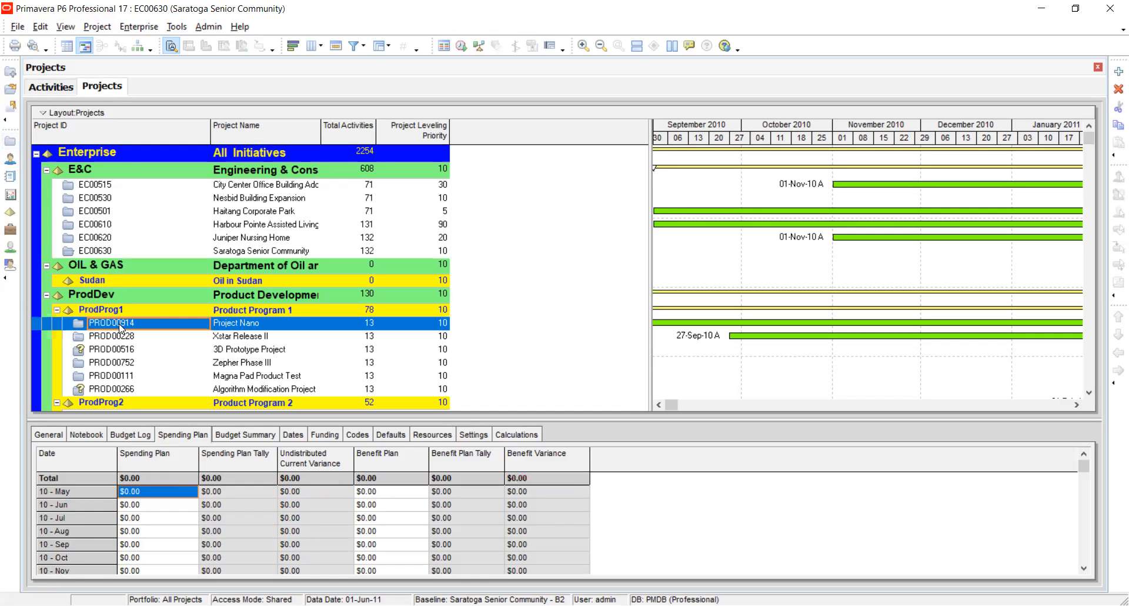
click(14, 27)
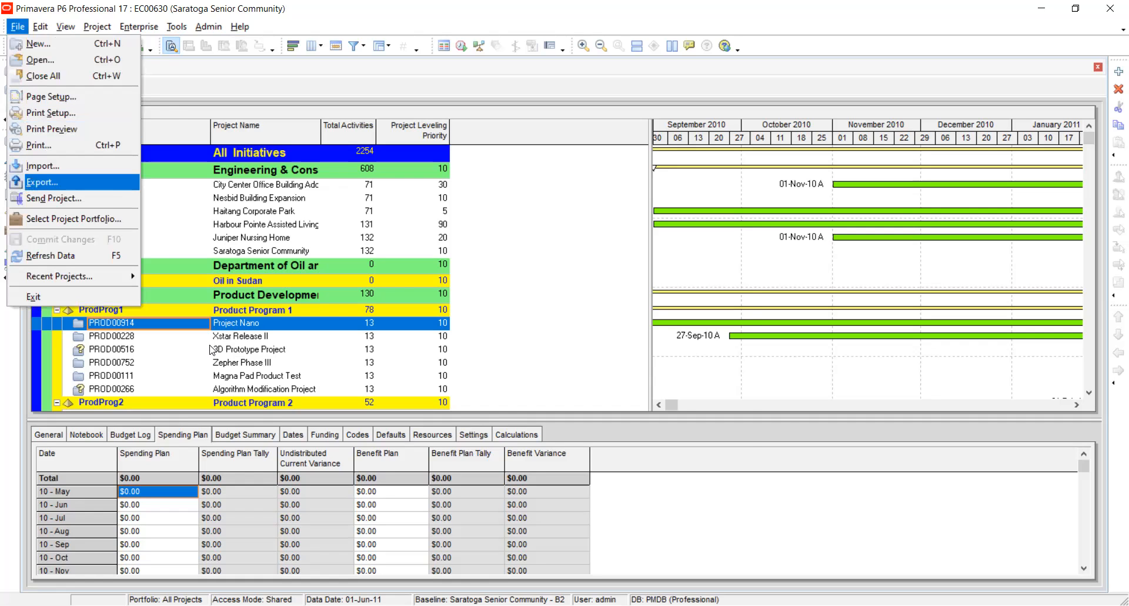
key(Return)
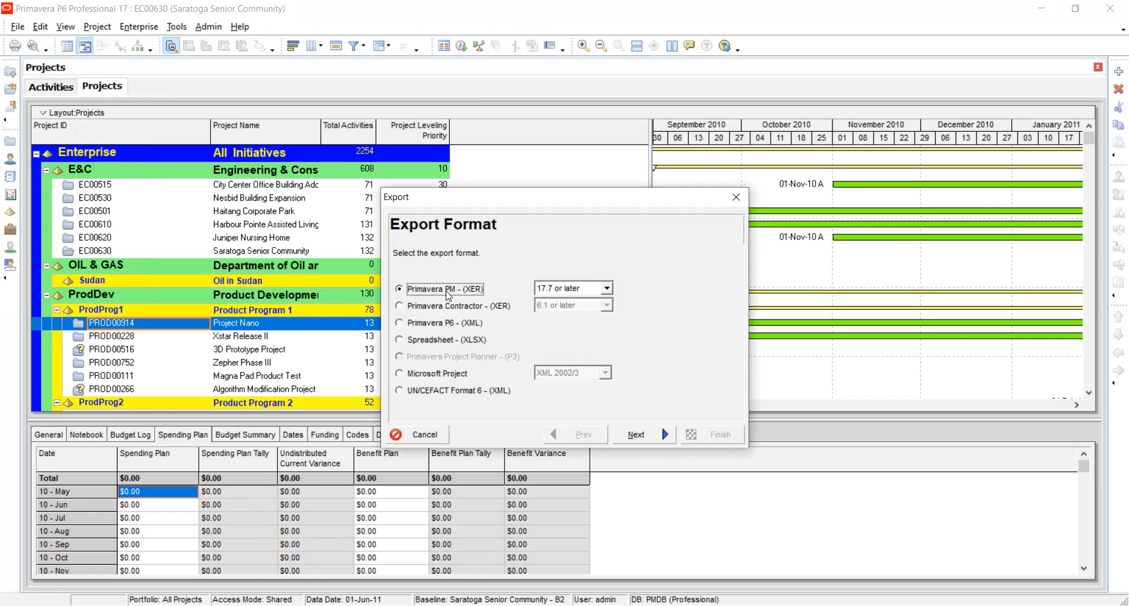
Examine the available export formats and the versions offered for Primavera PM (XER) and Microsoft Project.
click(607, 290)
click(608, 290)
click(608, 289)
click(608, 289)
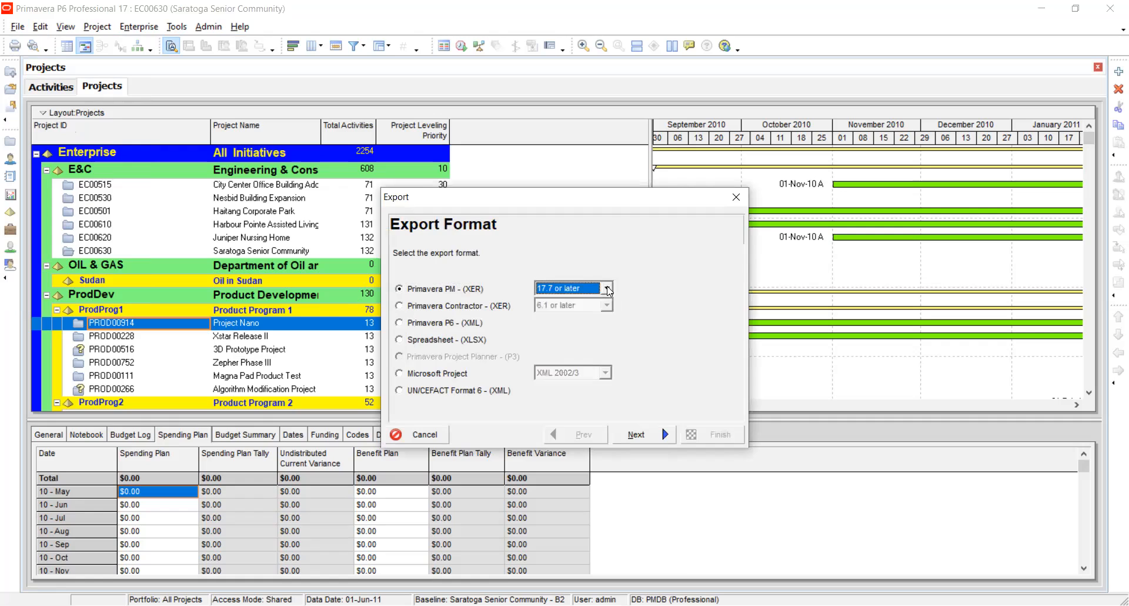
click(399, 307)
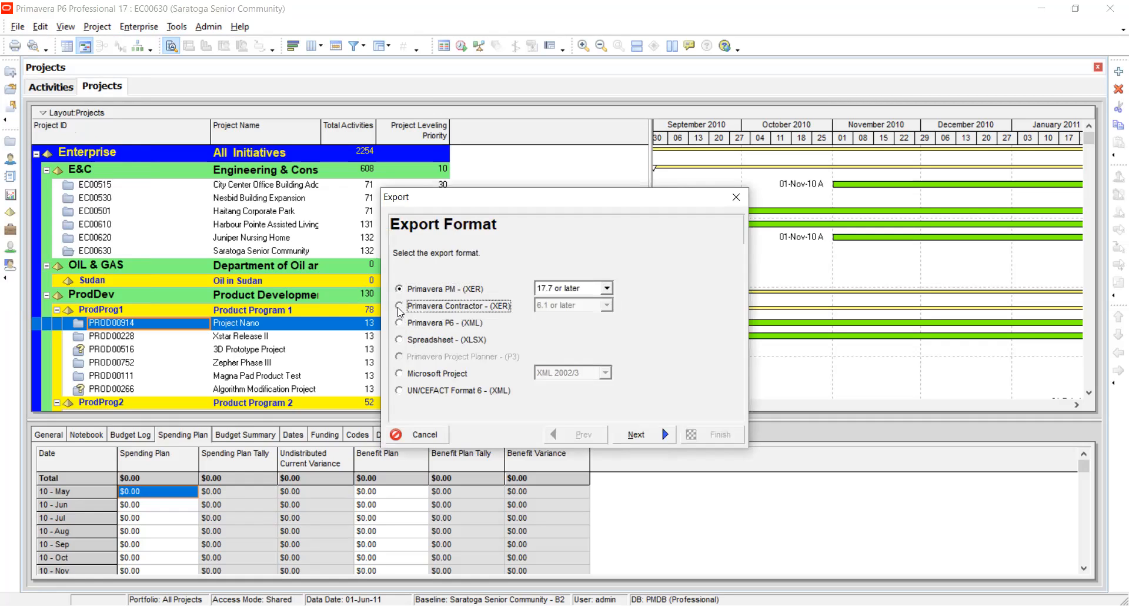
click(399, 323)
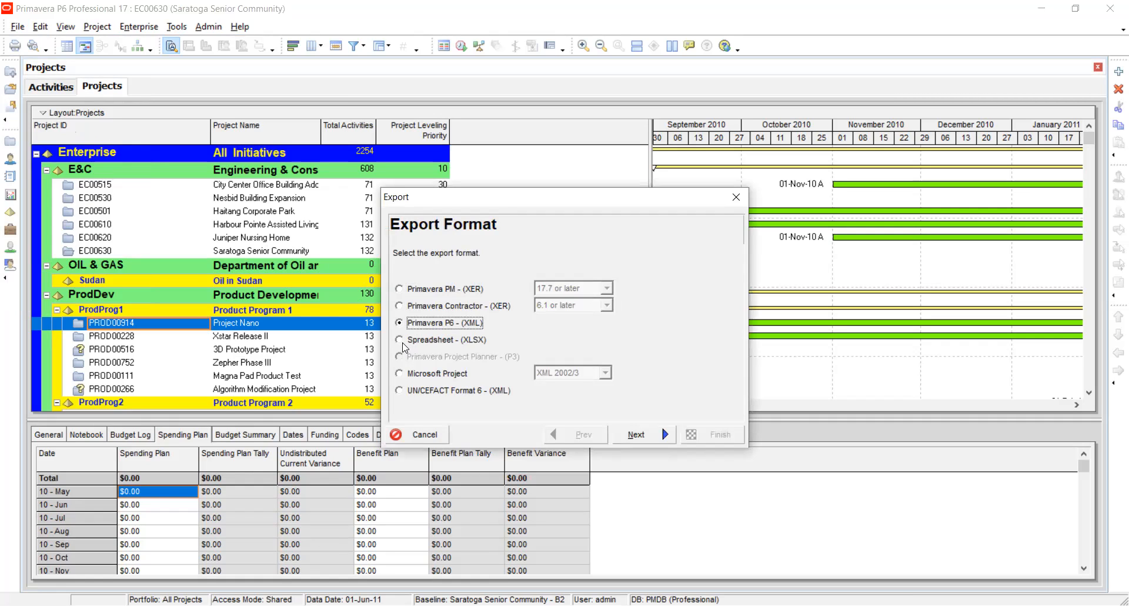
click(400, 289)
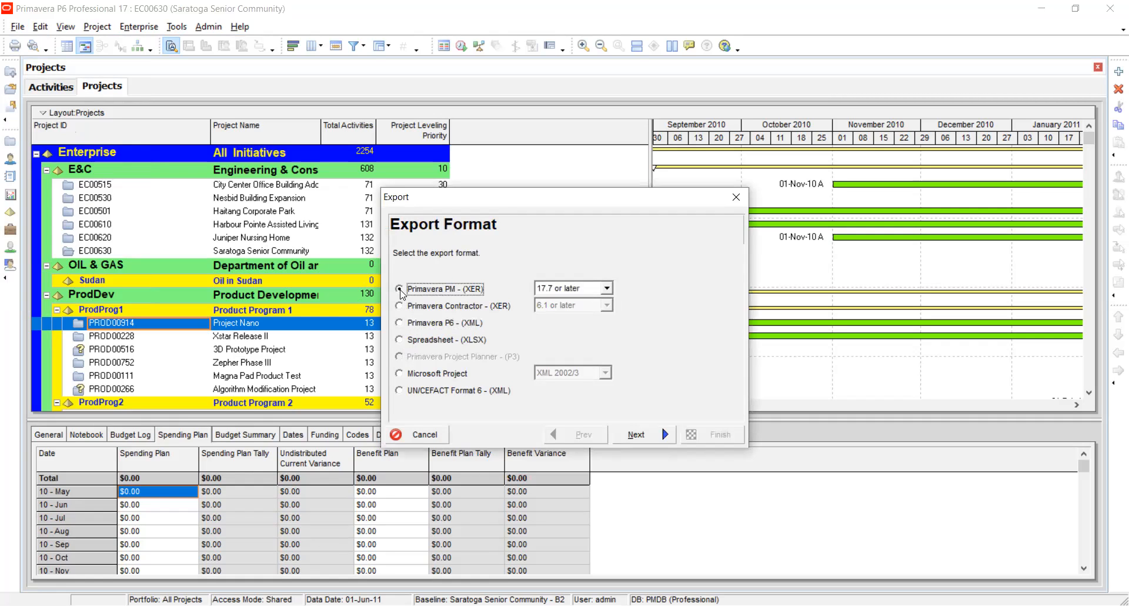
click(605, 288)
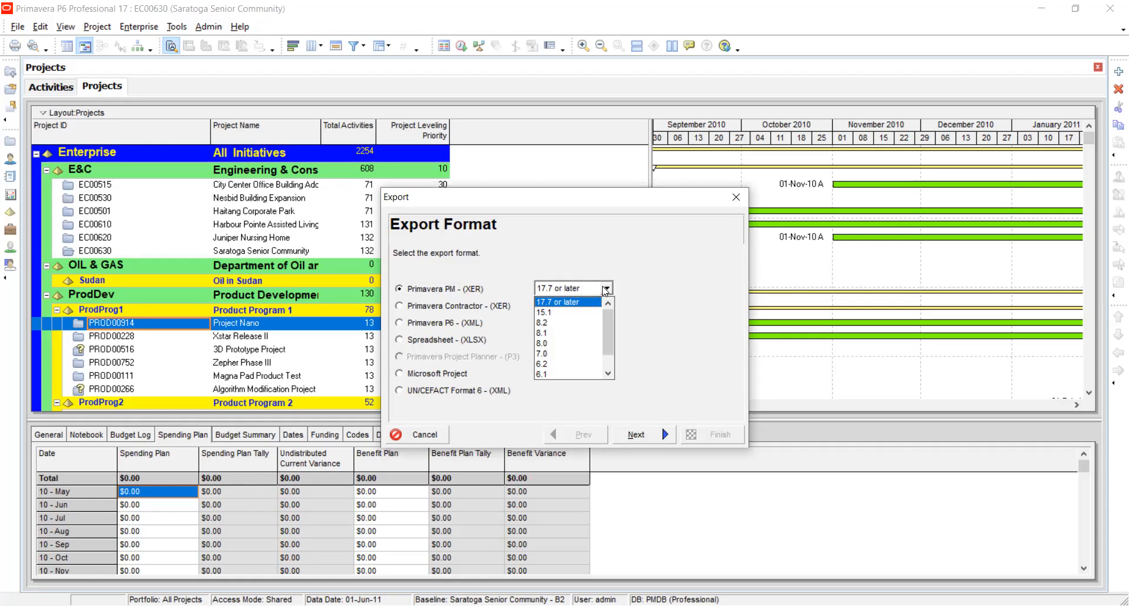
click(605, 290)
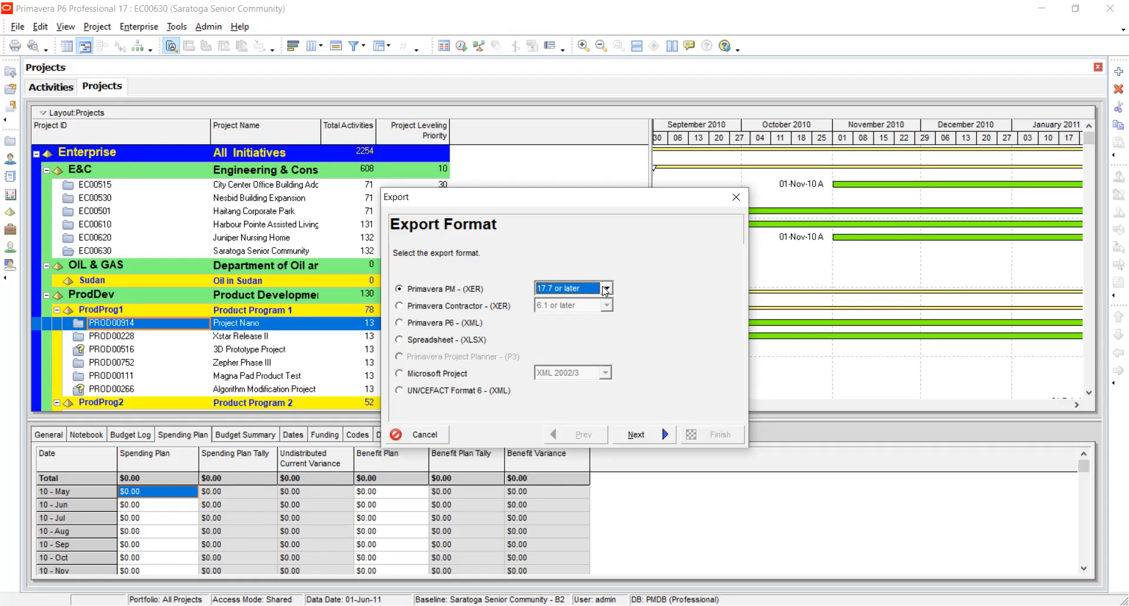
click(605, 288)
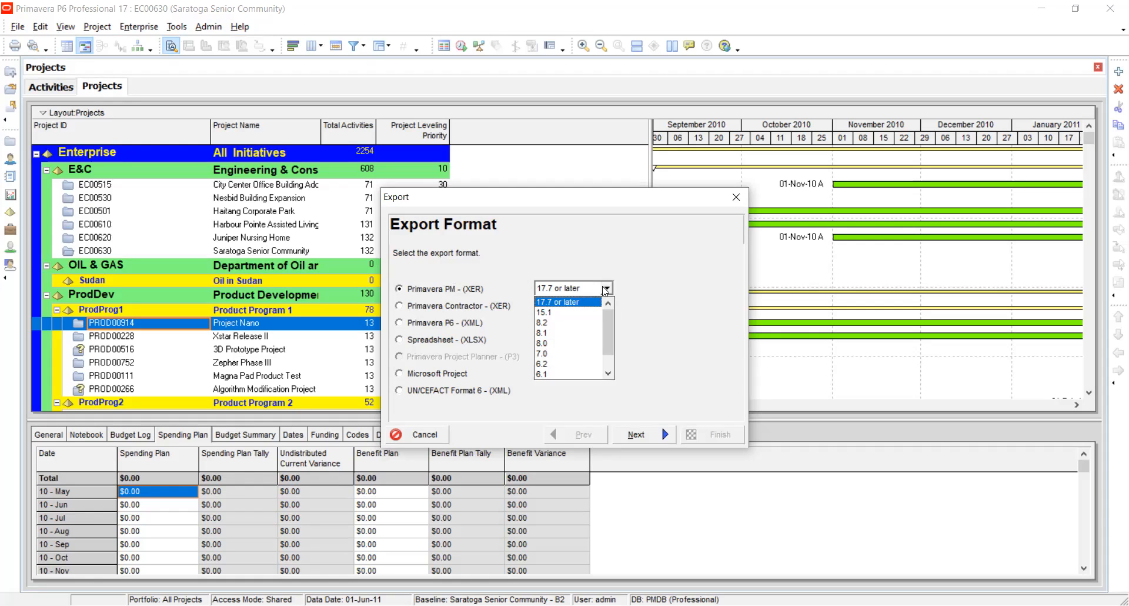
click(605, 288)
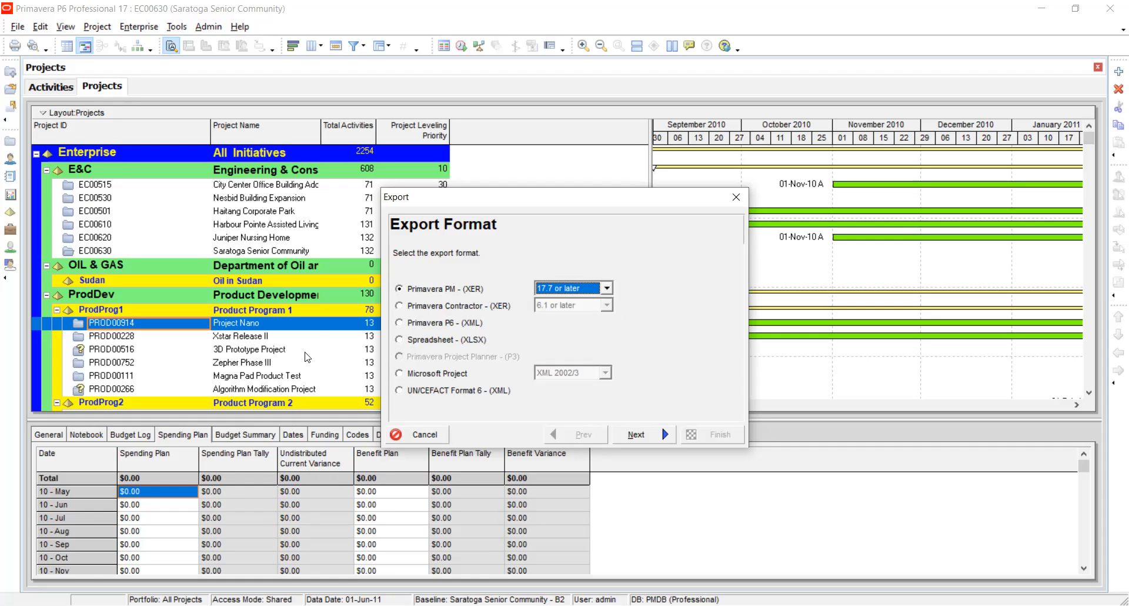
click(400, 373)
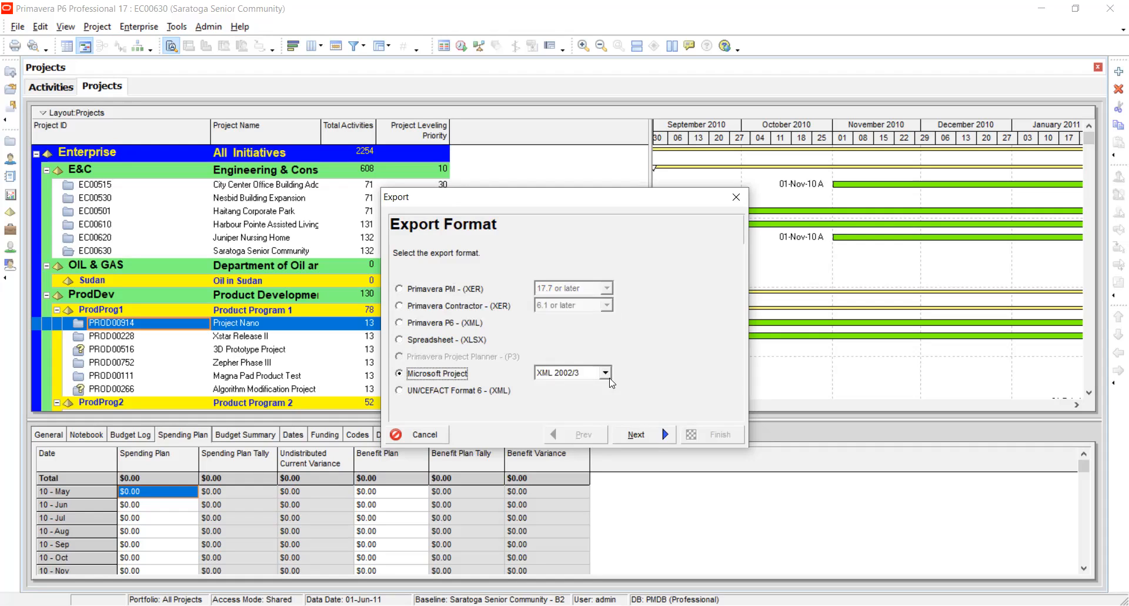
click(607, 376)
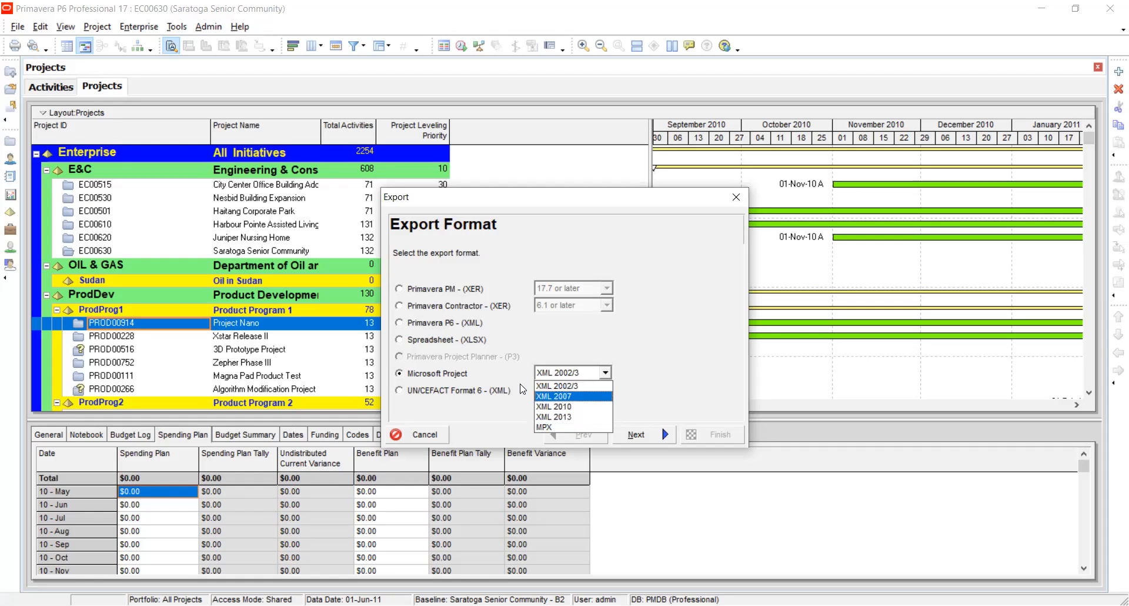
click(499, 399)
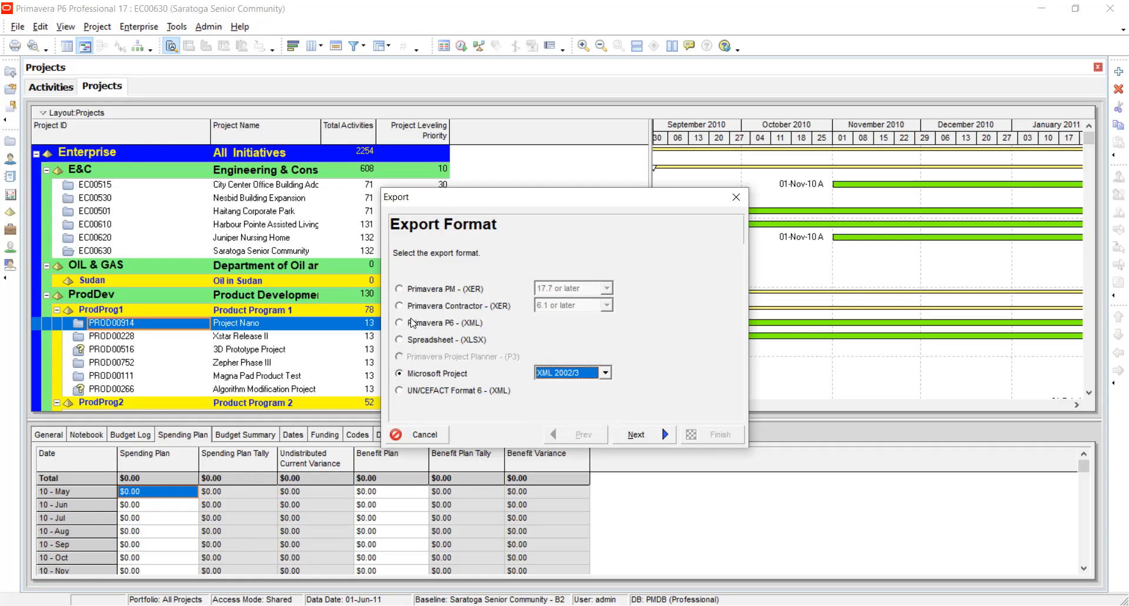
Choose the Spreadsheet (XLSX) format and include Activities, Activity Relationships, Expenses, Resources and Resource Assignments in the export.
click(400, 341)
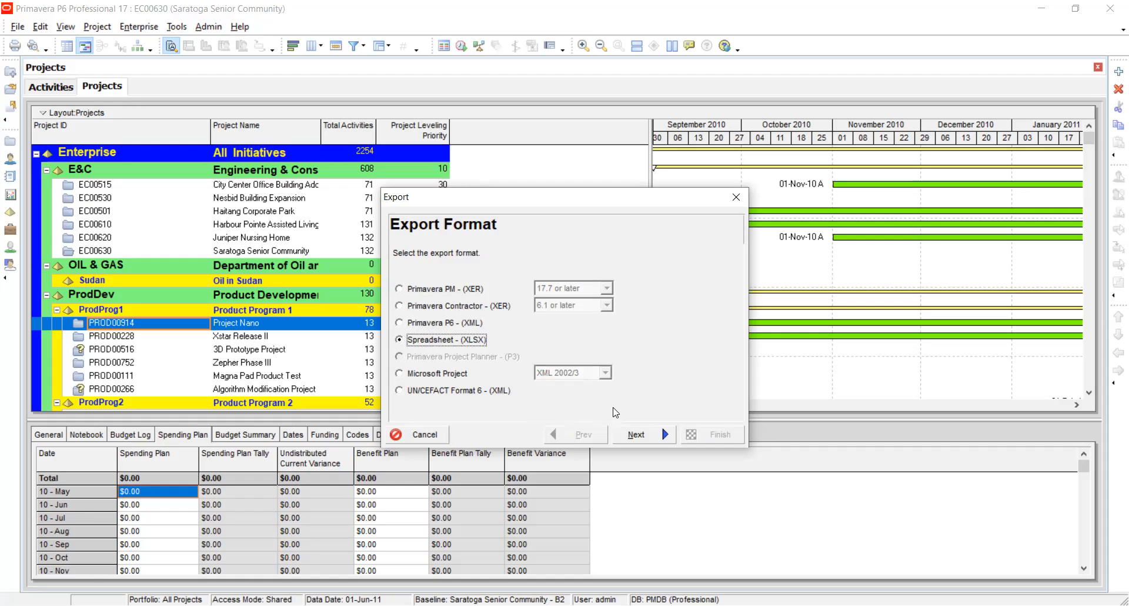
click(634, 435)
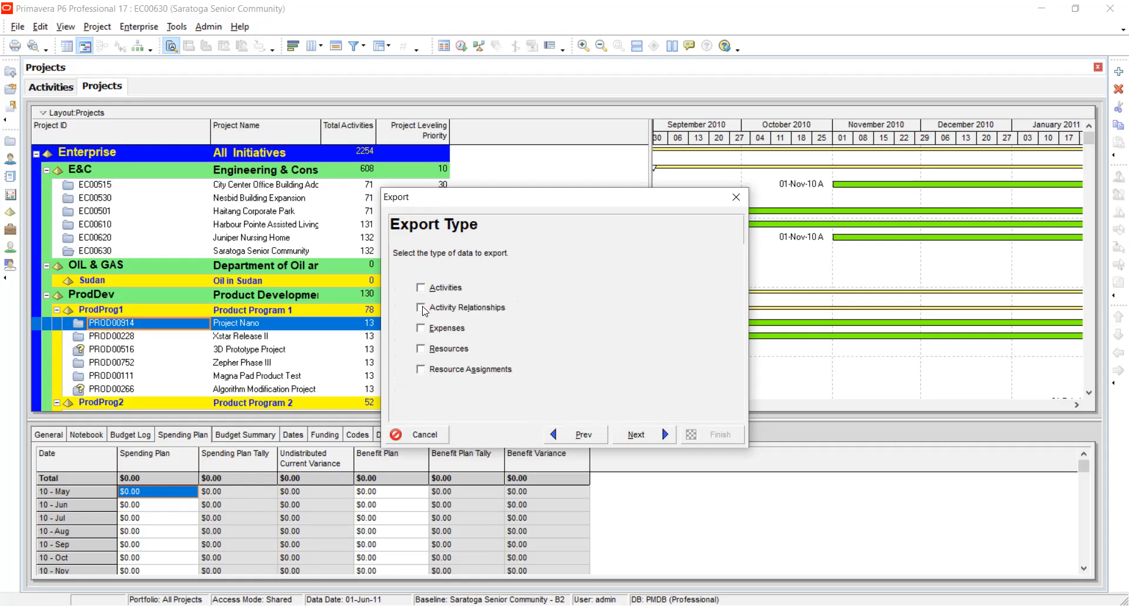
click(420, 369)
click(421, 330)
click(421, 350)
click(421, 309)
click(421, 288)
click(618, 433)
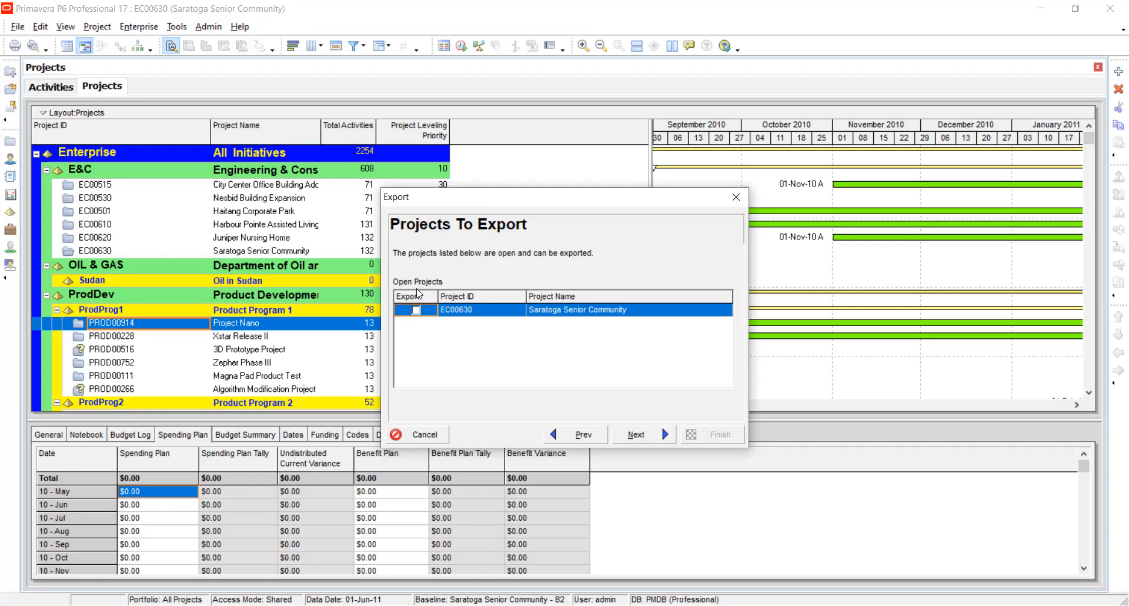
Export project EC00630 with the resource template to C:\Users\PC\Documents\EC00630.xlsx and close the export wizard.
click(416, 310)
click(637, 435)
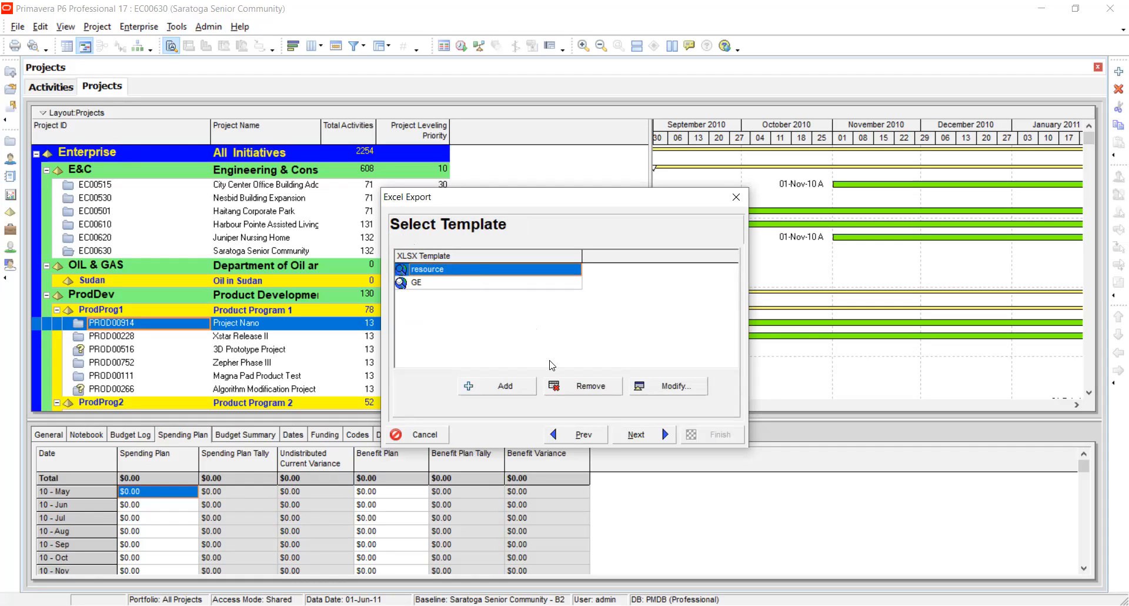
click(636, 436)
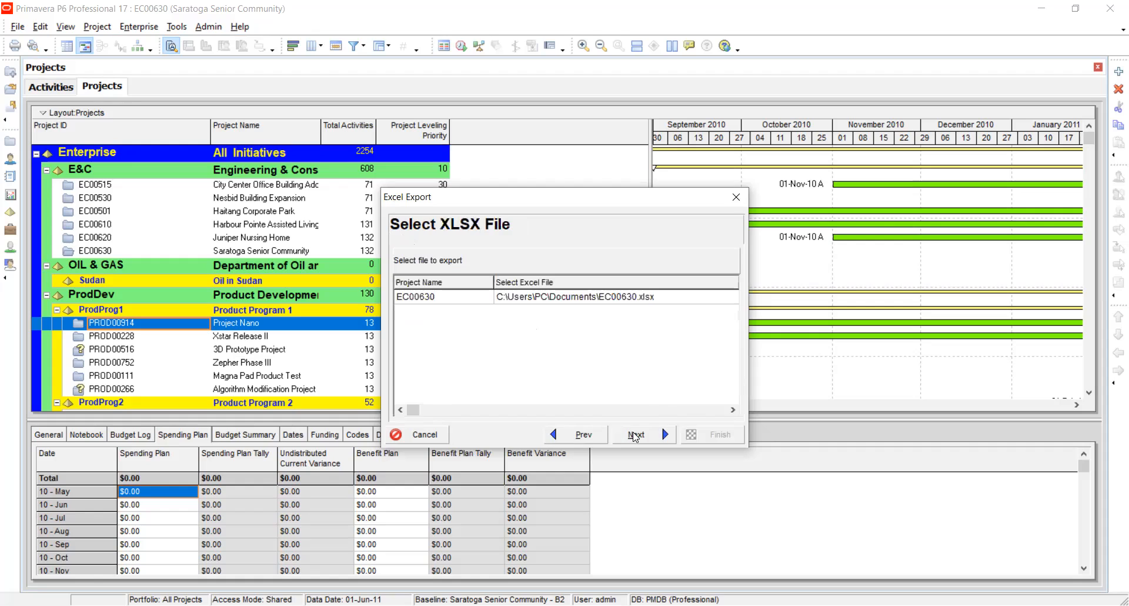
click(574, 299)
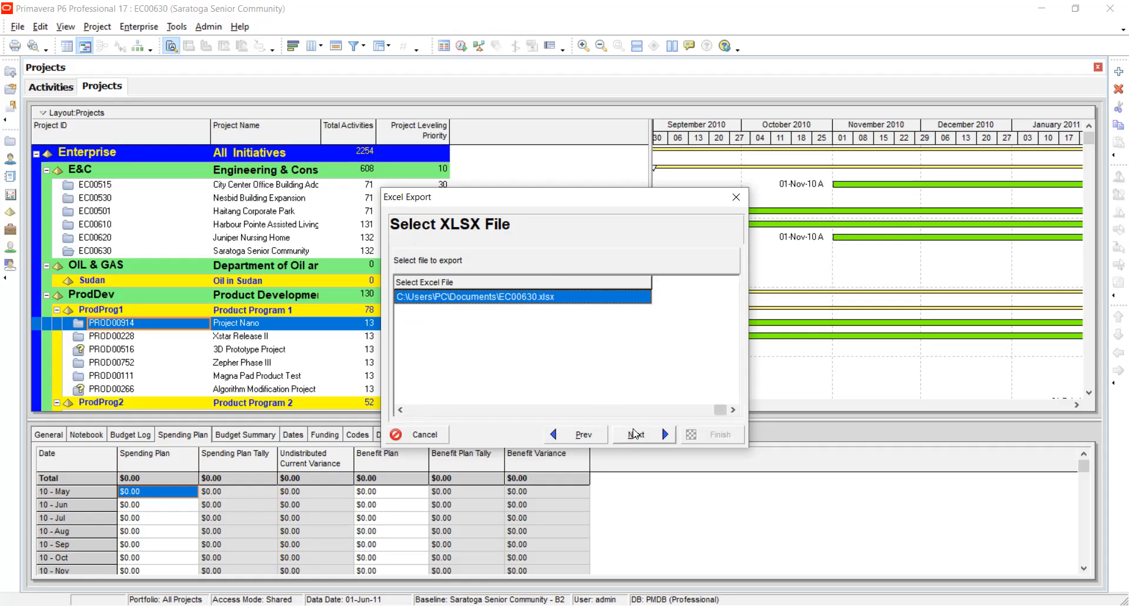
click(636, 435)
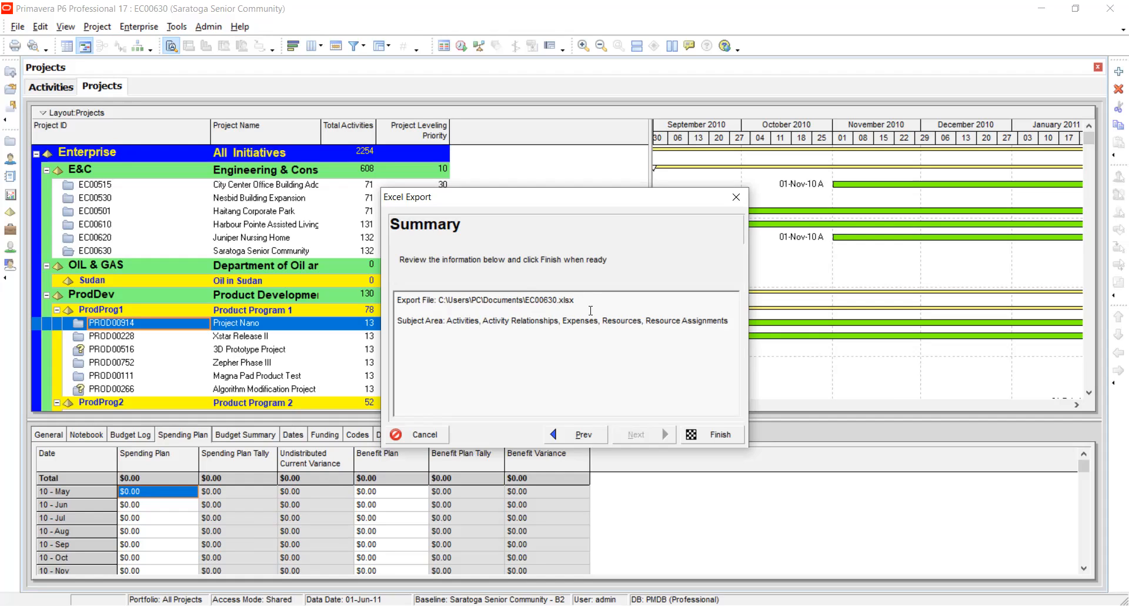
click(703, 441)
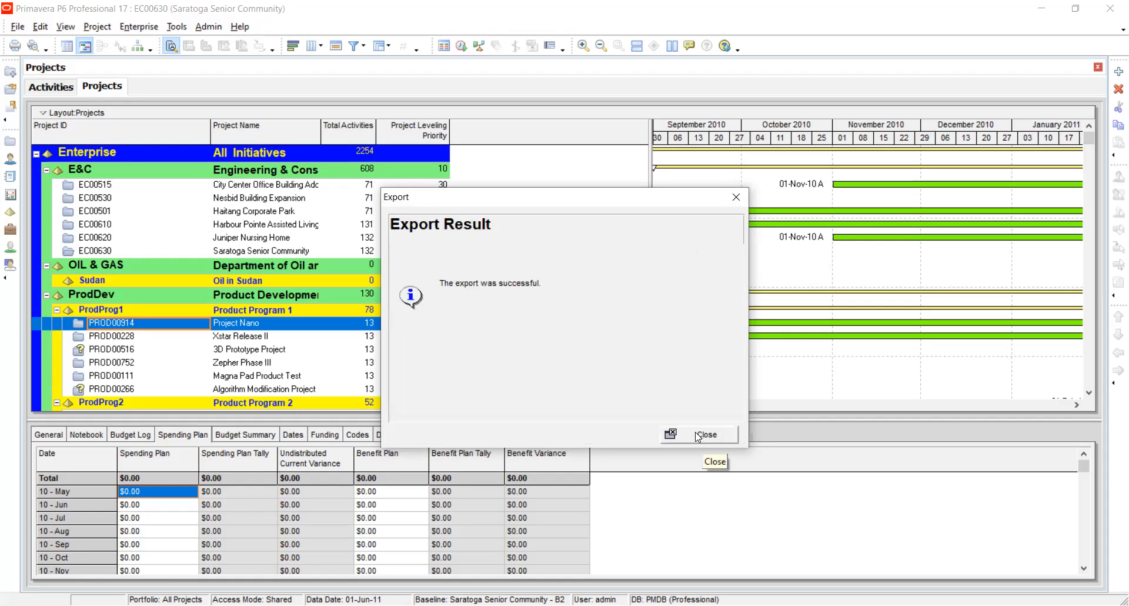
key(Return)
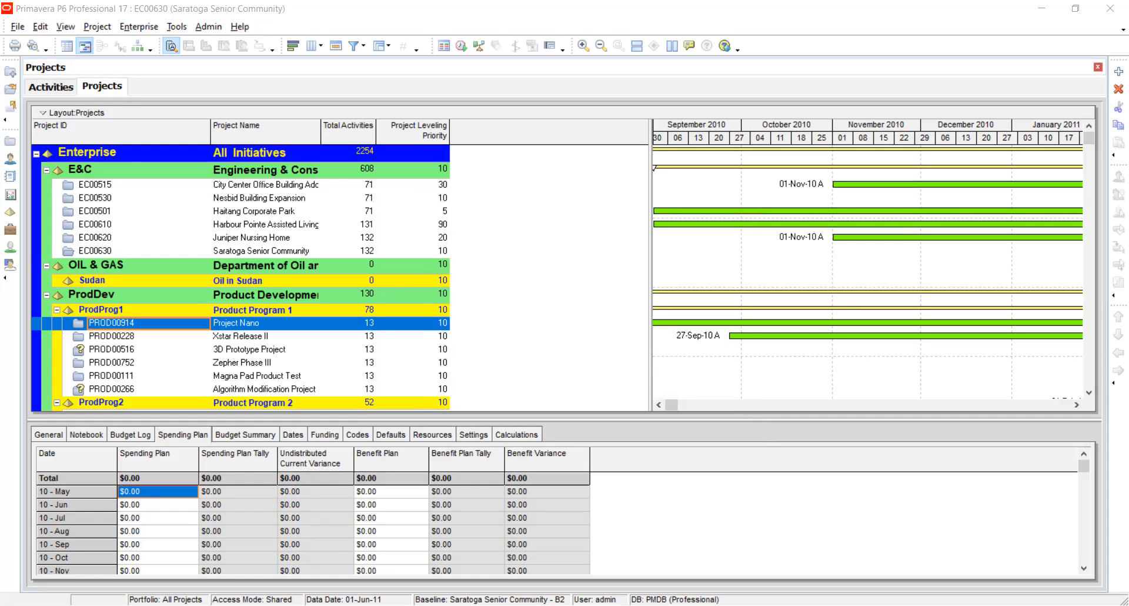
Switch to the exported EC00630 workbook in Excel and examine its TASK and TASKRSRC sheets.
key(alt+Tab)
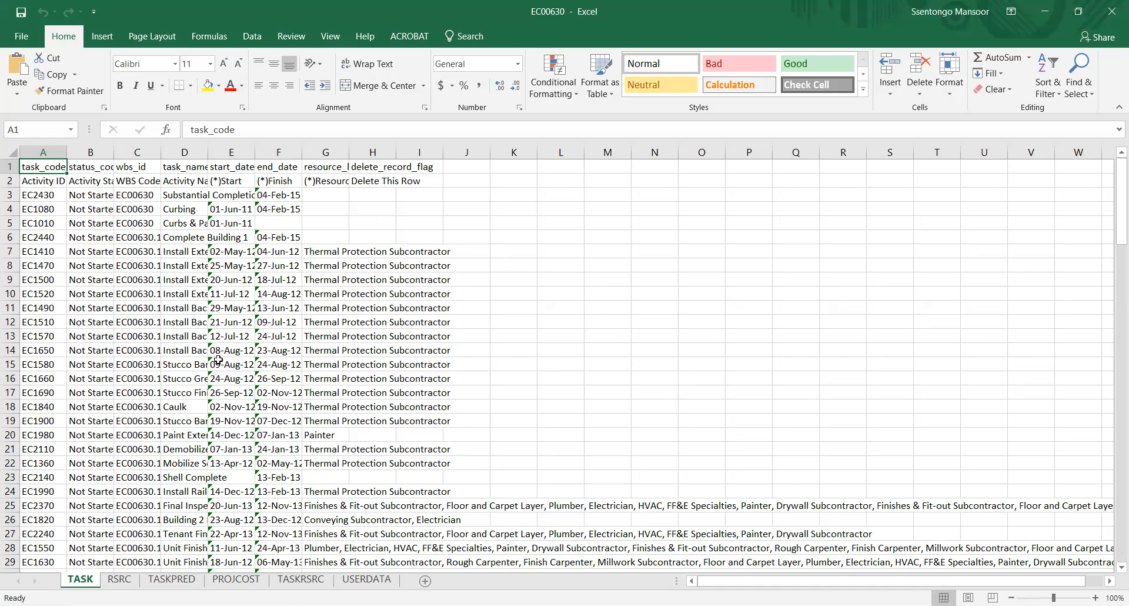
scroll(218, 360, down, 2)
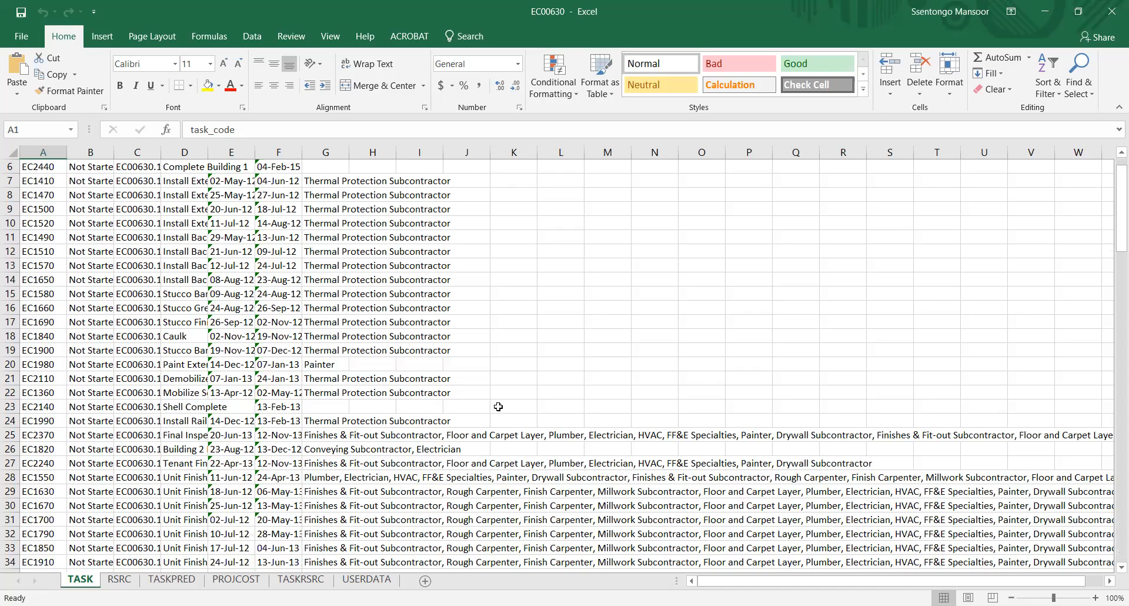
scroll(767, 507, up, 2)
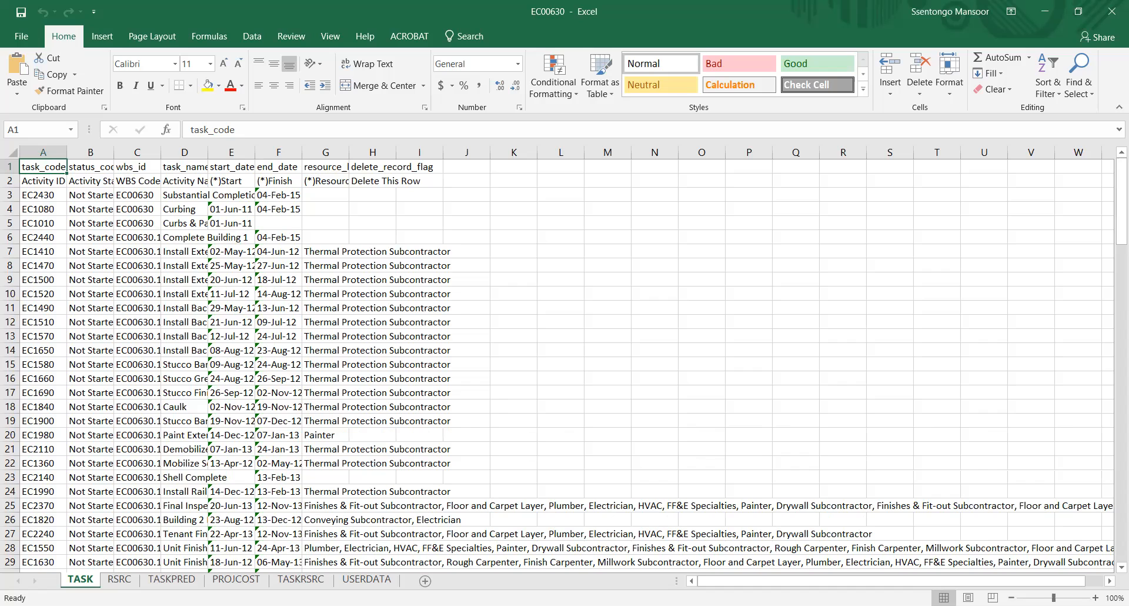
key(alt+Tab)
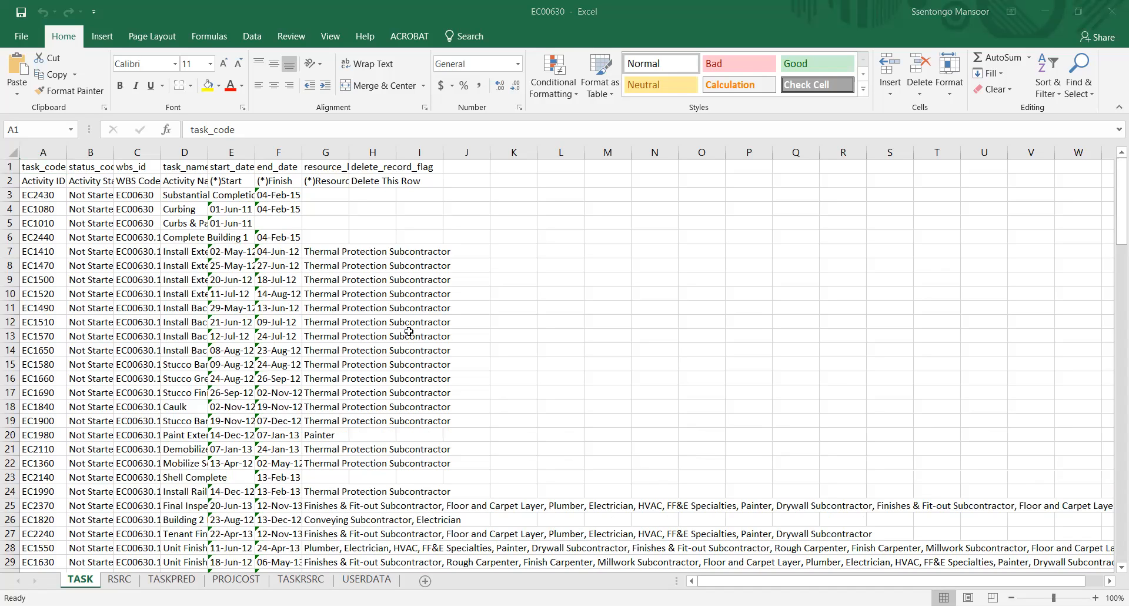
click(381, 308)
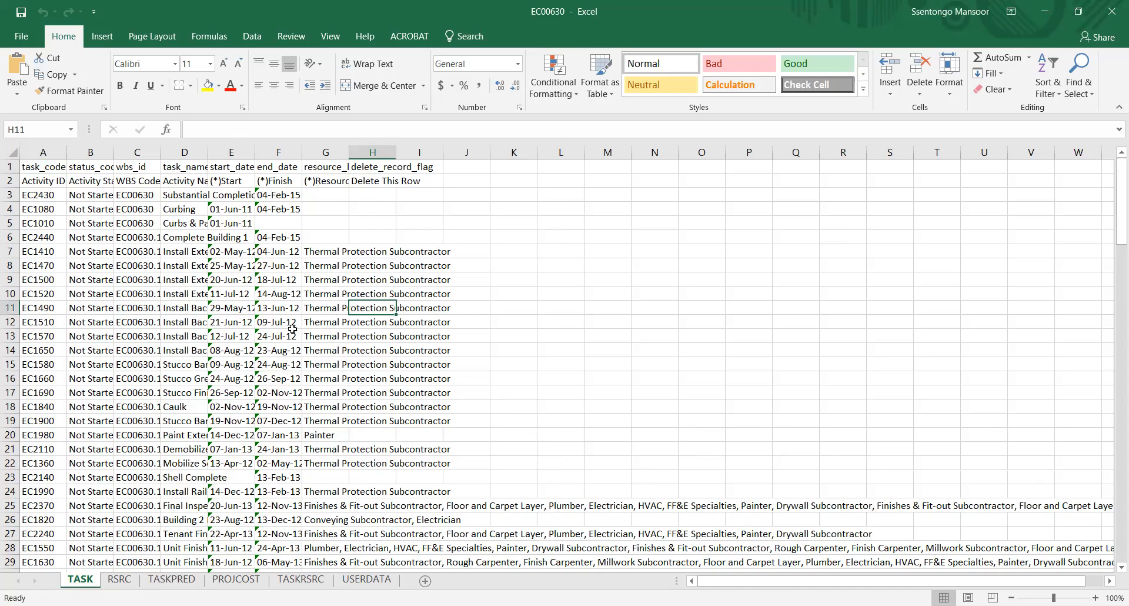
scroll(292, 329, down, 8)
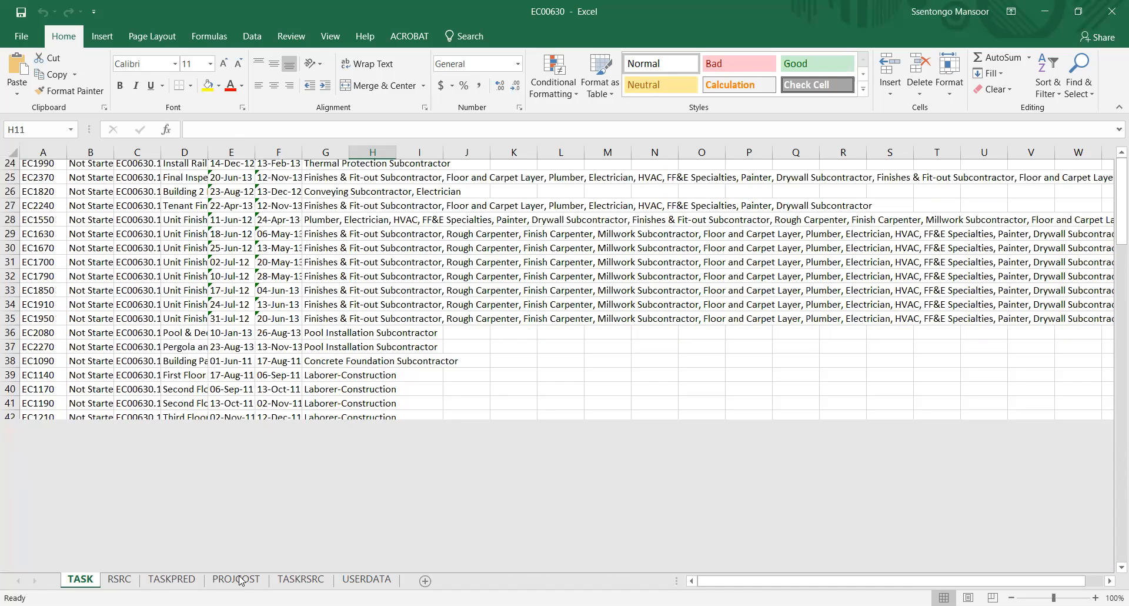
click(298, 581)
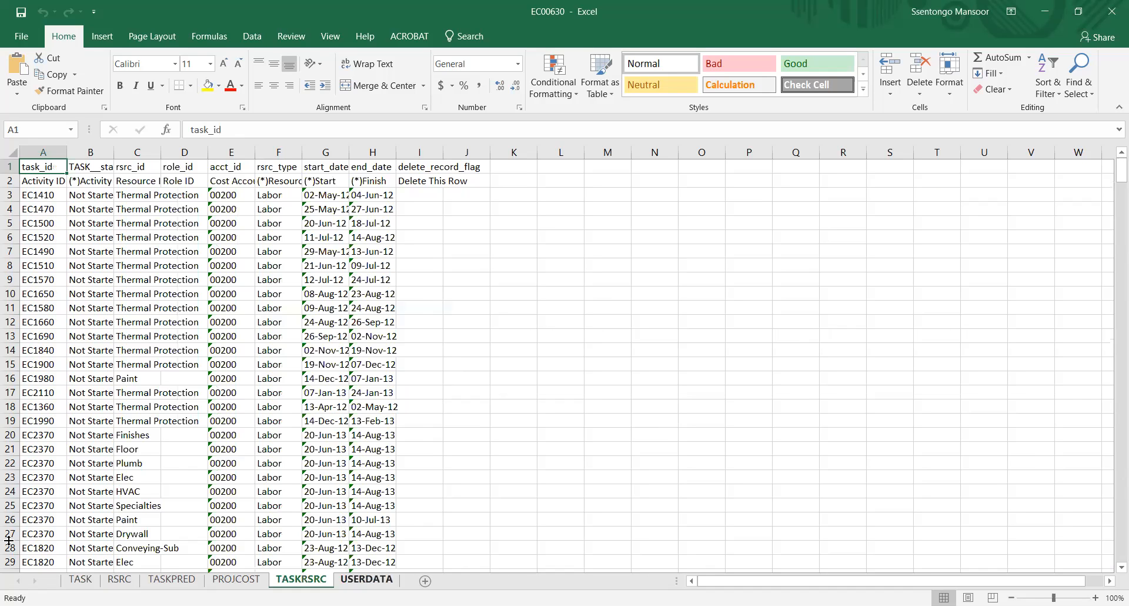
click(63, 583)
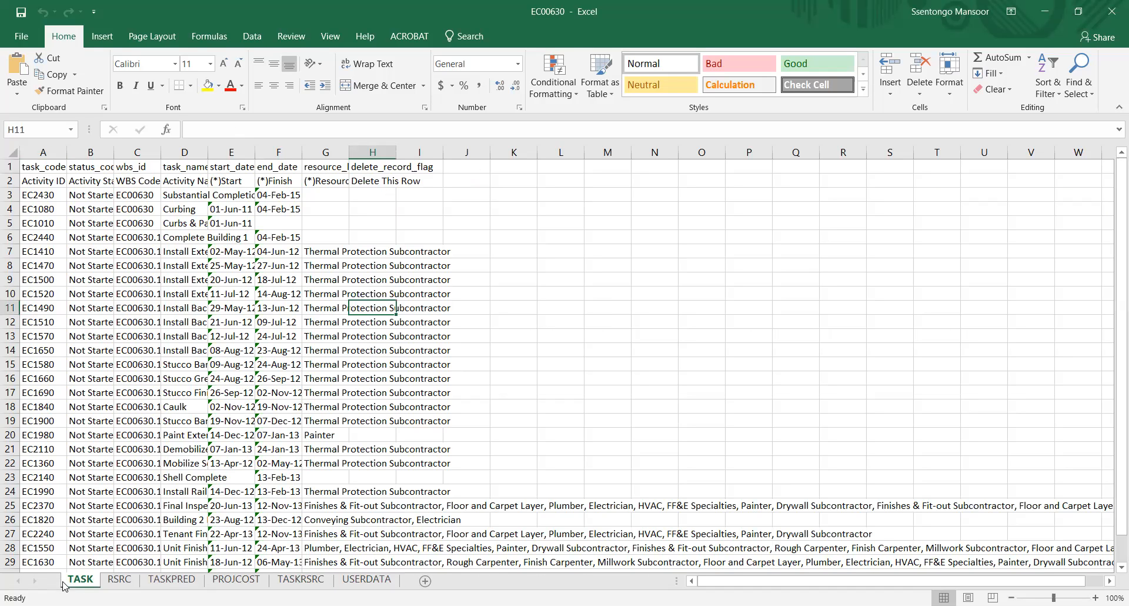
scroll(53, 289, up, 1)
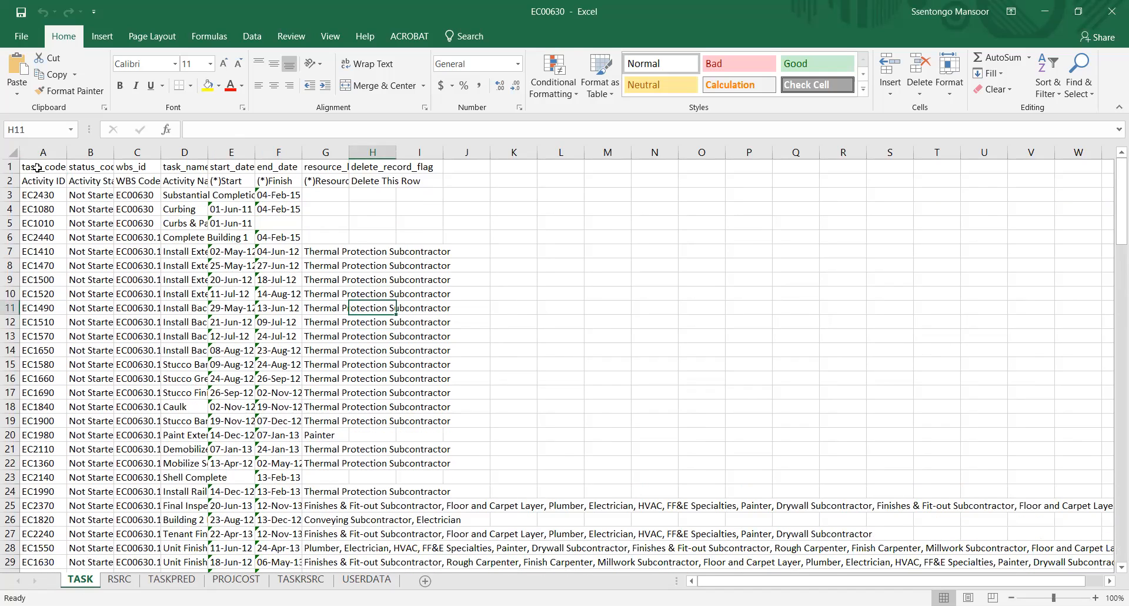
Fit the widths of the status, WBS, name, start, finish and resource list columns on the TASK sheet to their contents.
double_click(115, 157)
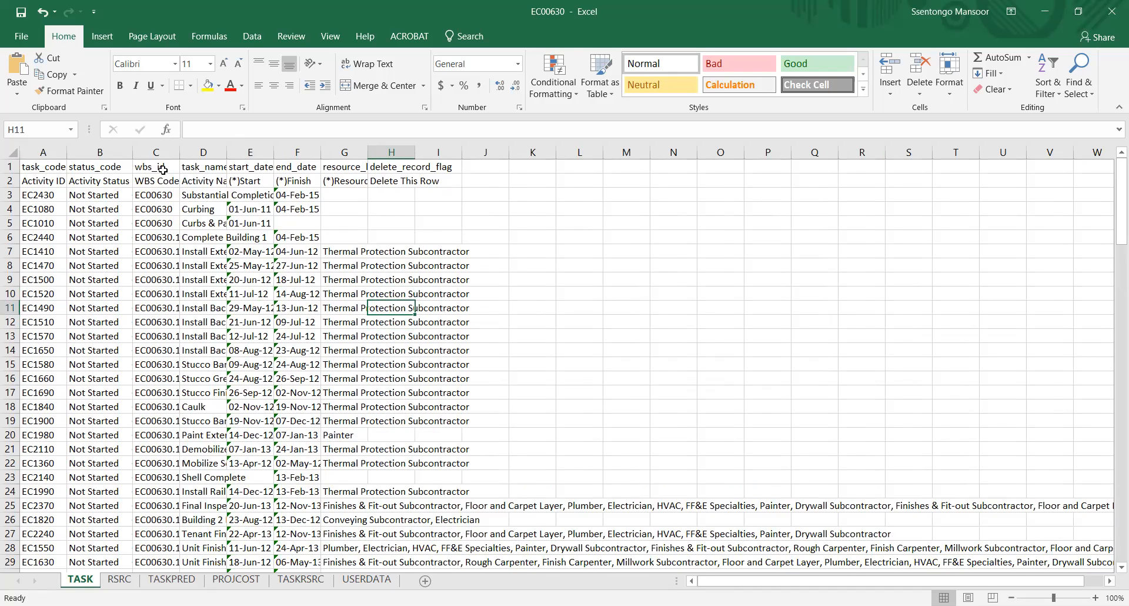
double_click(181, 152)
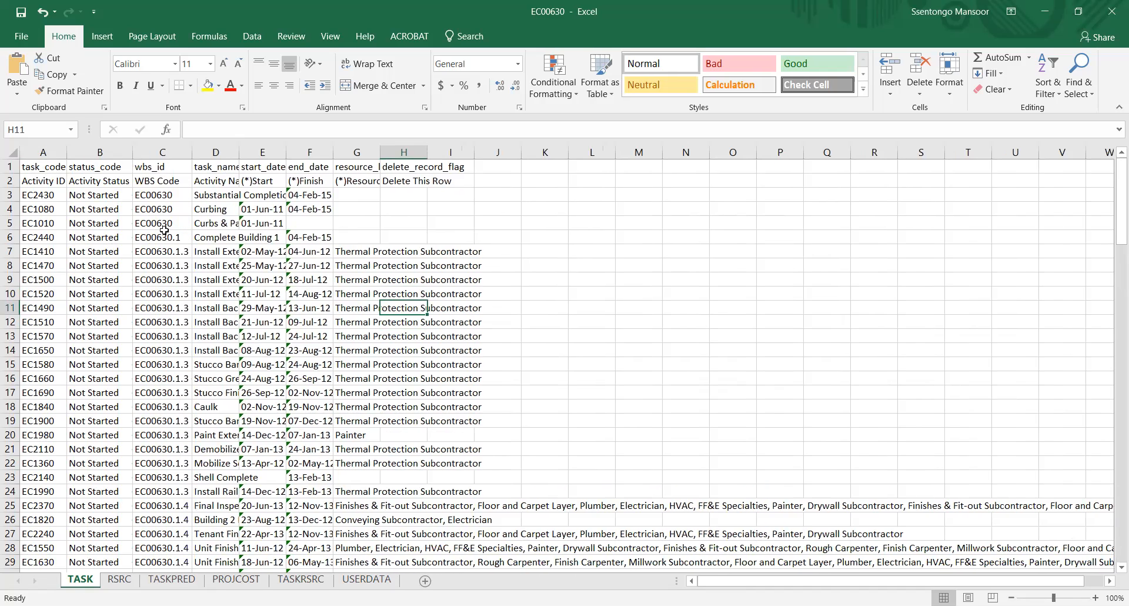
double_click(241, 152)
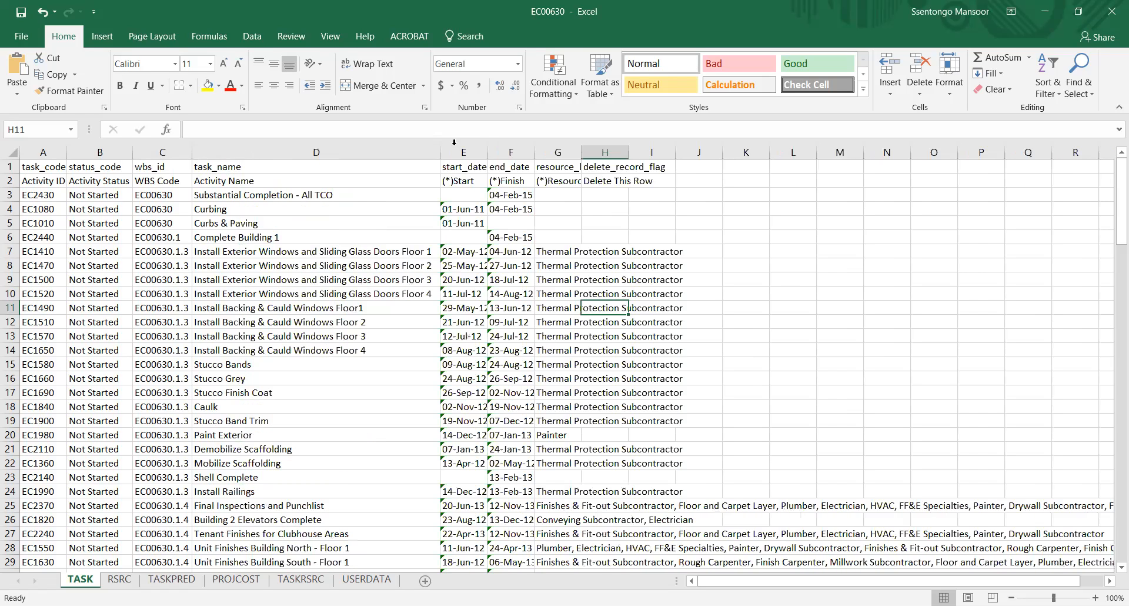
double_click(491, 147)
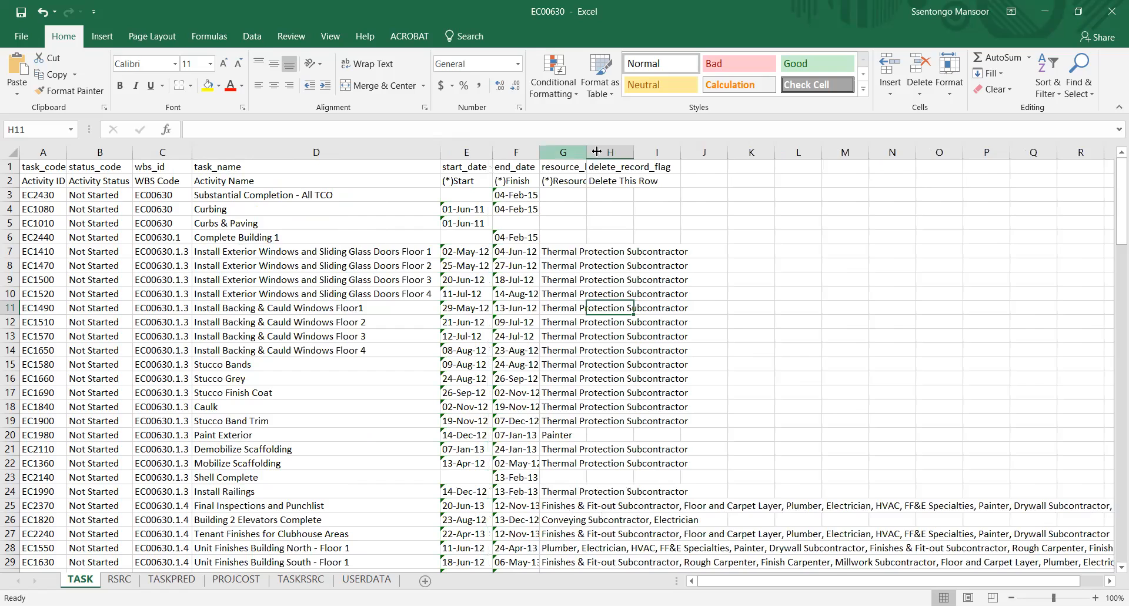
double_click(540, 152)
double_click(593, 152)
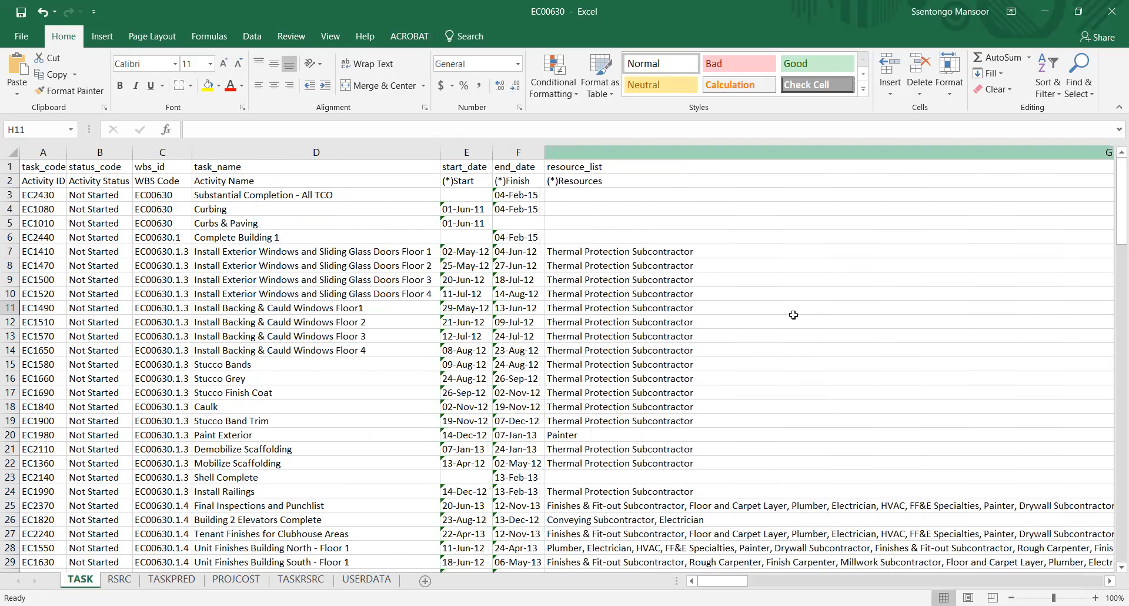
Examine the activities, dates and resource lists throughout the TASK sheet, and close the EC00630 workbook.
scroll(794, 315, right, 3)
scroll(794, 315, right, 2)
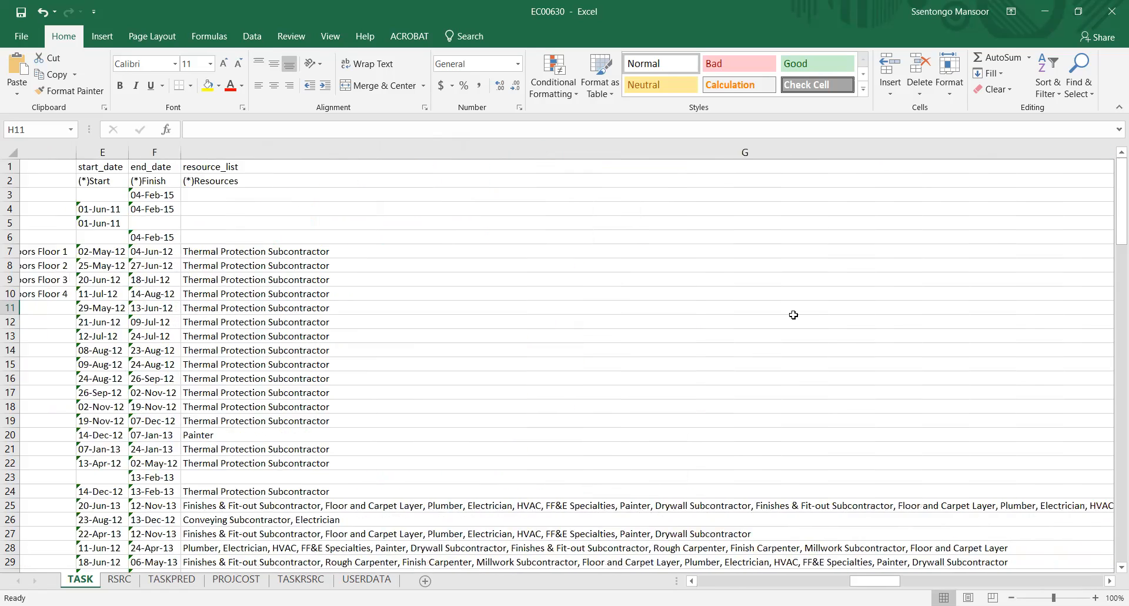
scroll(655, 519, left, 5)
scroll(653, 519, down, 2)
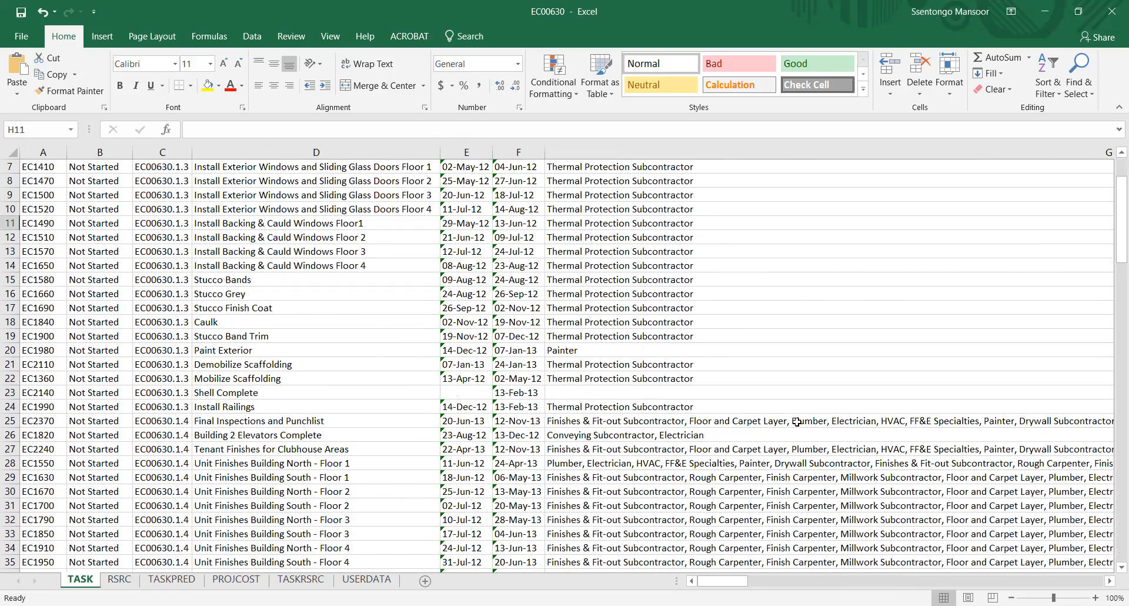
scroll(797, 421, right, 3)
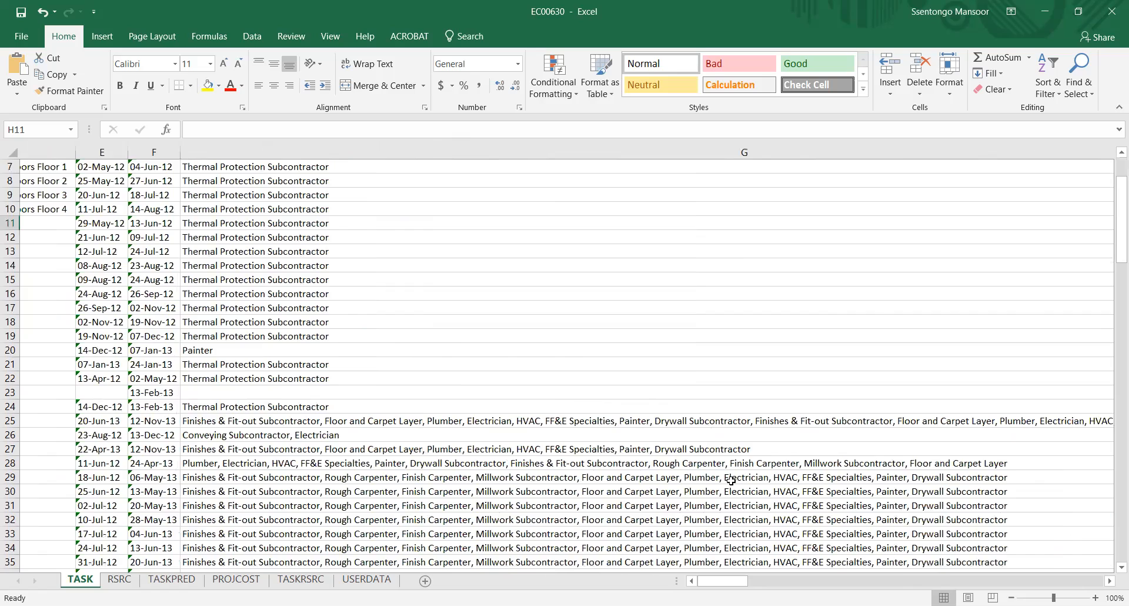
scroll(732, 480, right, 3)
scroll(731, 480, up, 2)
scroll(731, 481, left, 5)
scroll(732, 481, down, 1)
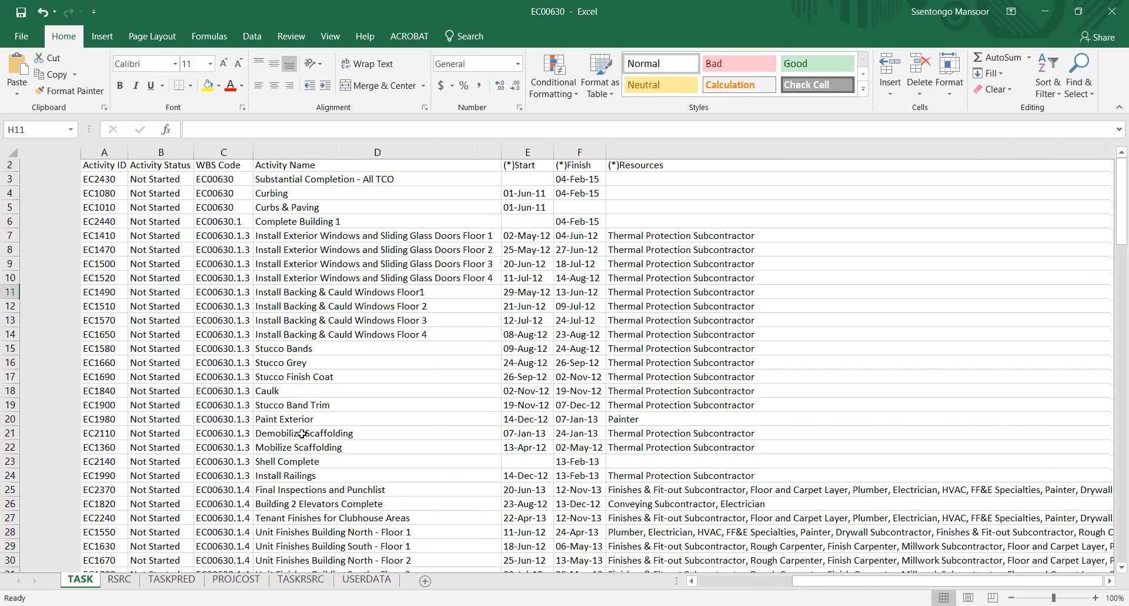
scroll(349, 388, down, 1)
scroll(350, 389, down, 20)
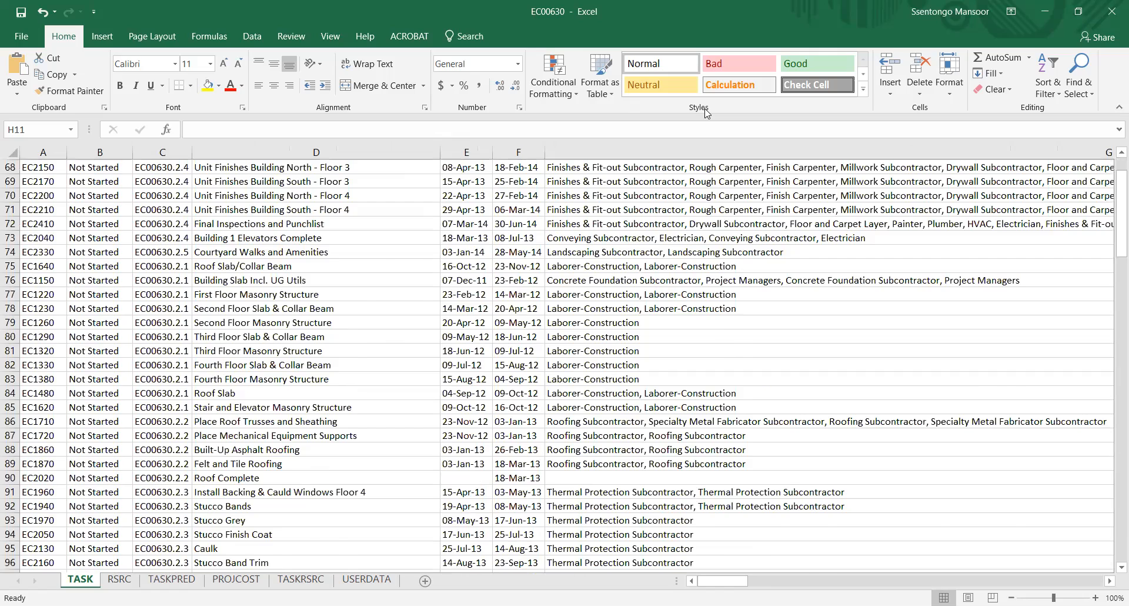
click(1111, 12)
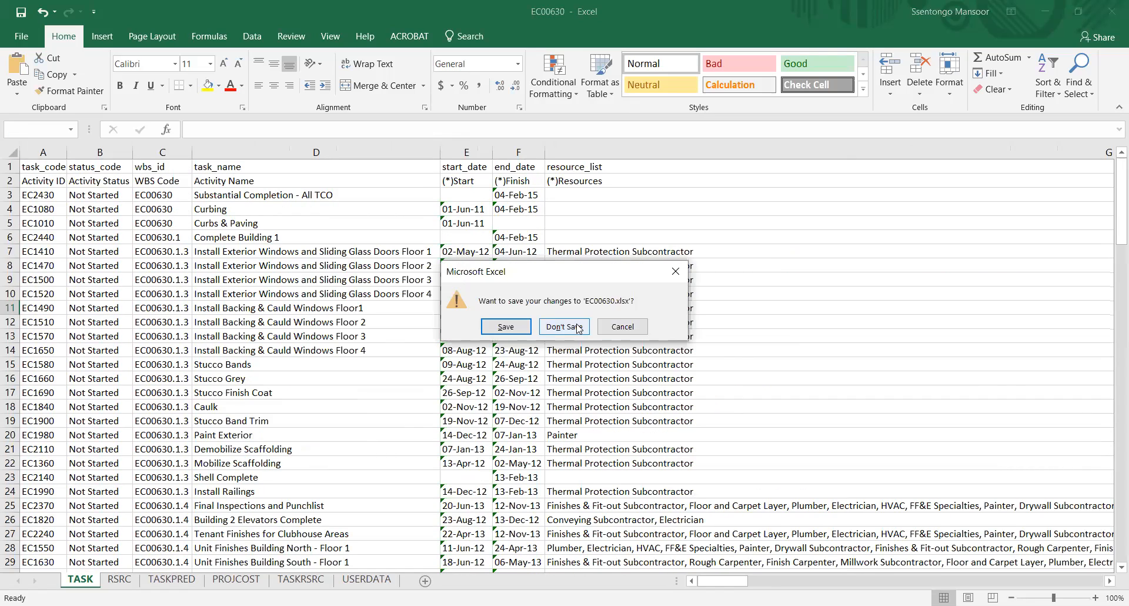
click(579, 329)
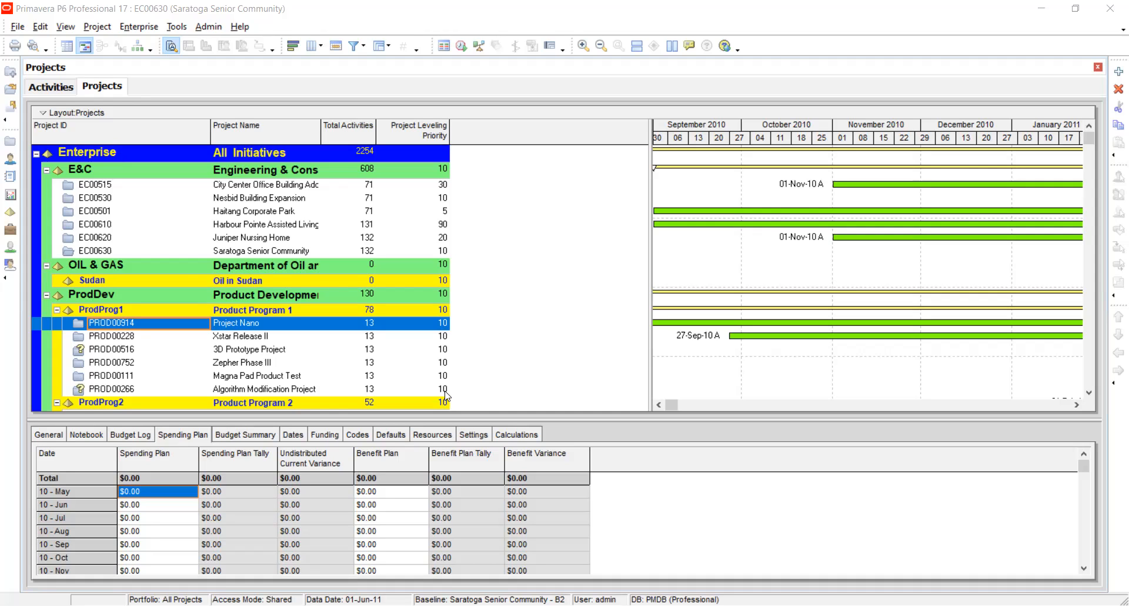
In Primavera P6, examine the available import formats and the file types offered for Microsoft Project, and cancel the import.
click(12, 27)
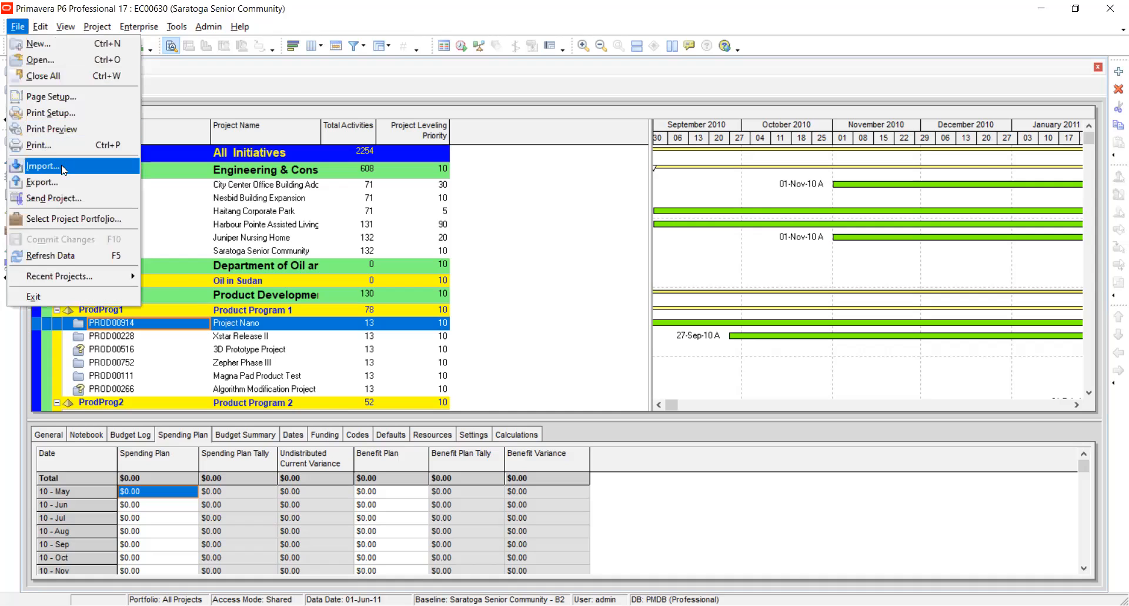
click(56, 165)
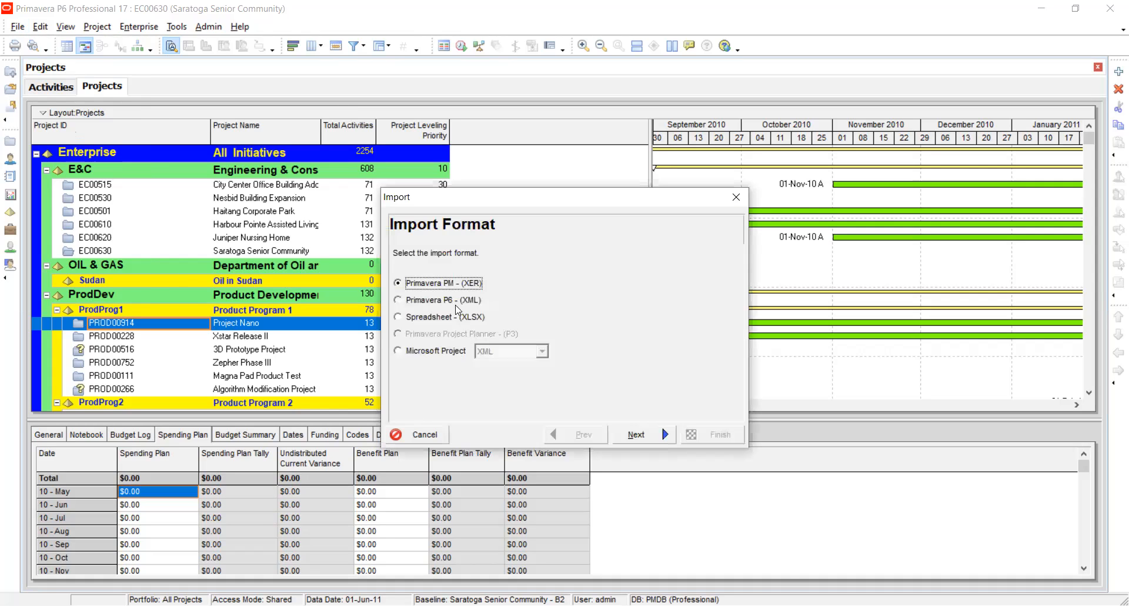
click(416, 319)
click(415, 353)
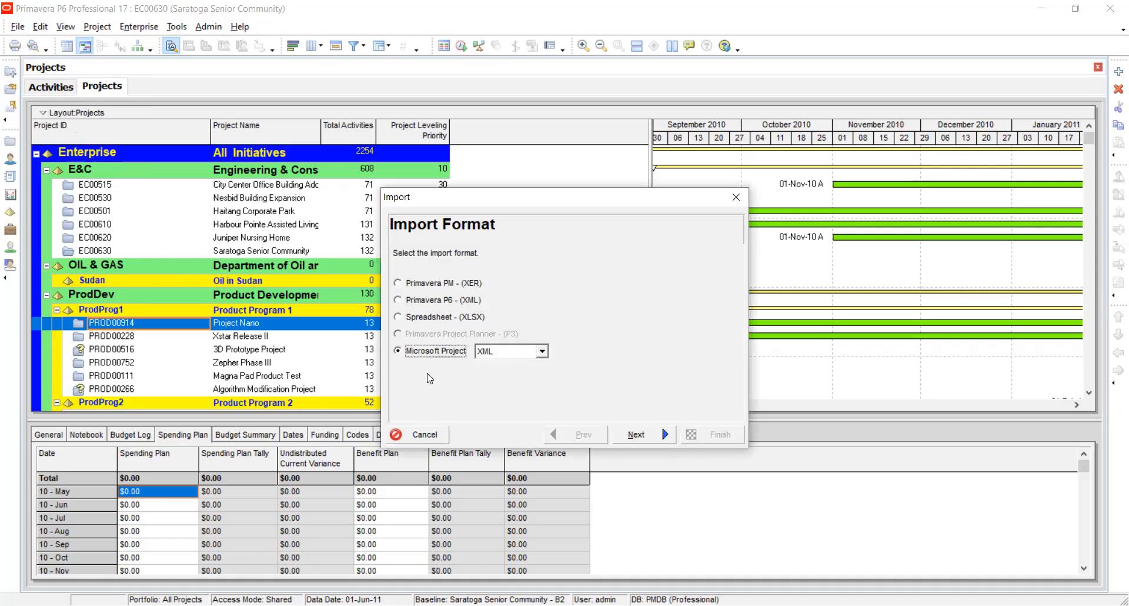
click(543, 353)
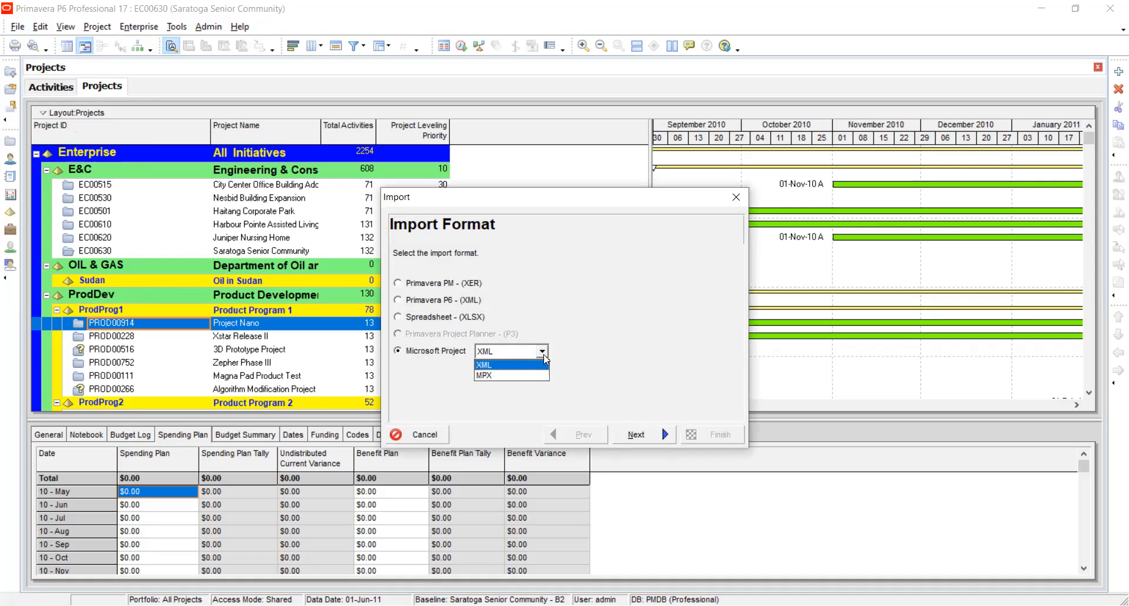
click(544, 354)
click(544, 353)
click(544, 353)
click(544, 353)
click(543, 353)
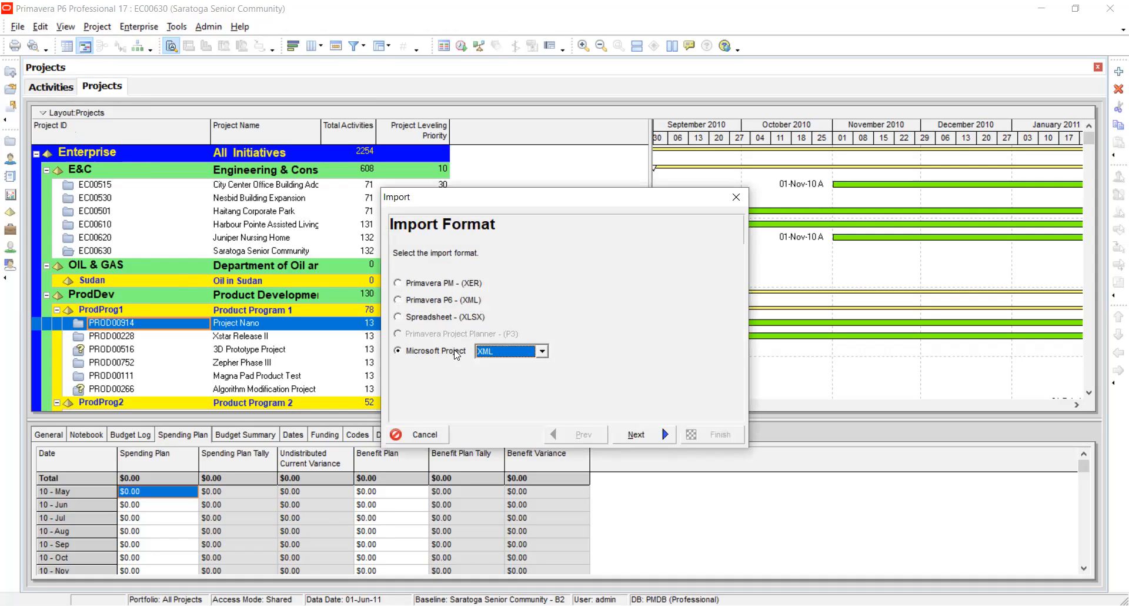
click(436, 435)
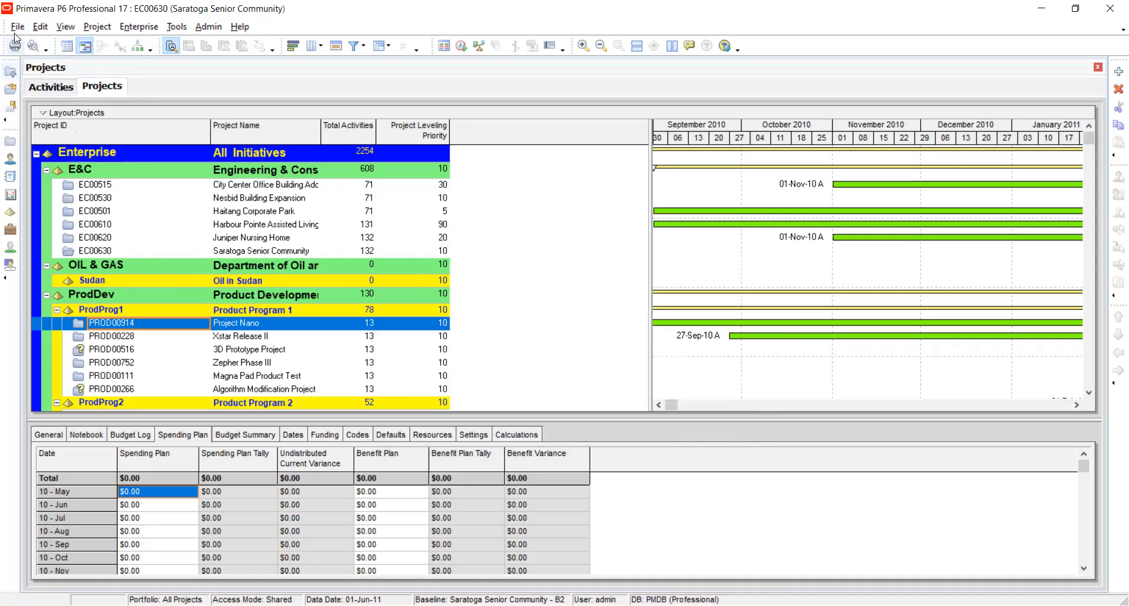
click(18, 26)
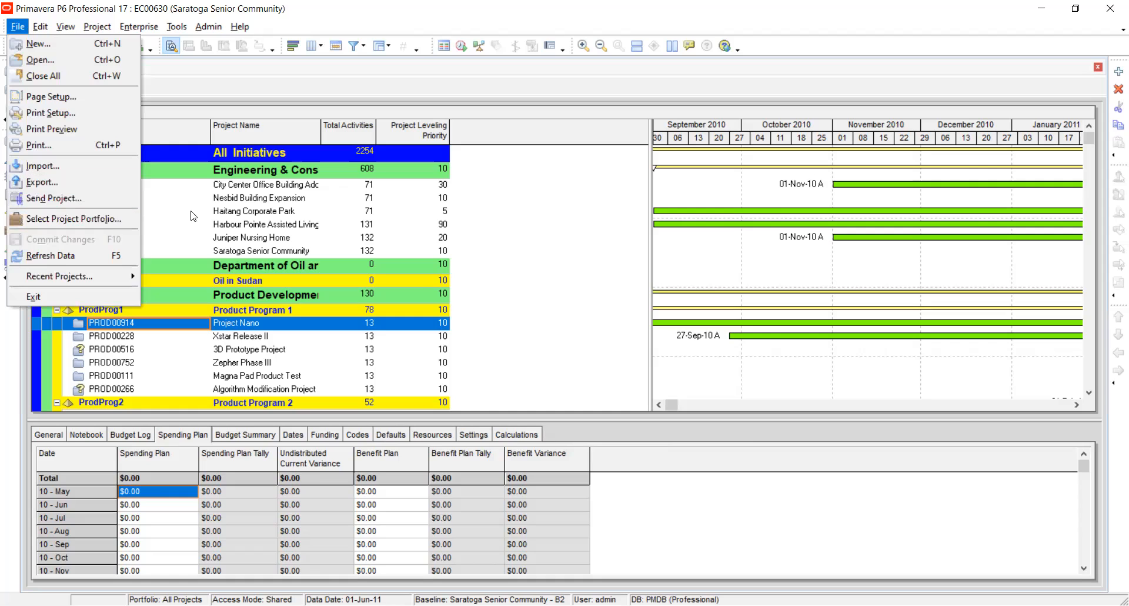
click(591, 233)
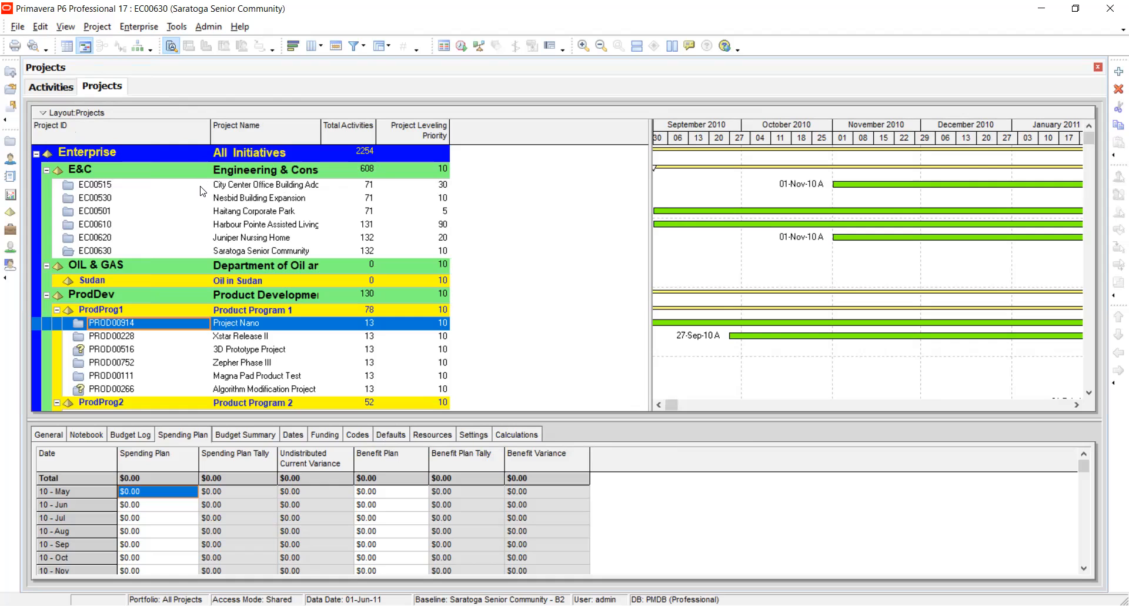
Open project EC00515 (City Center Office Building Addition) and enlarge its activity table by shrinking the resource profile area.
click(105, 186)
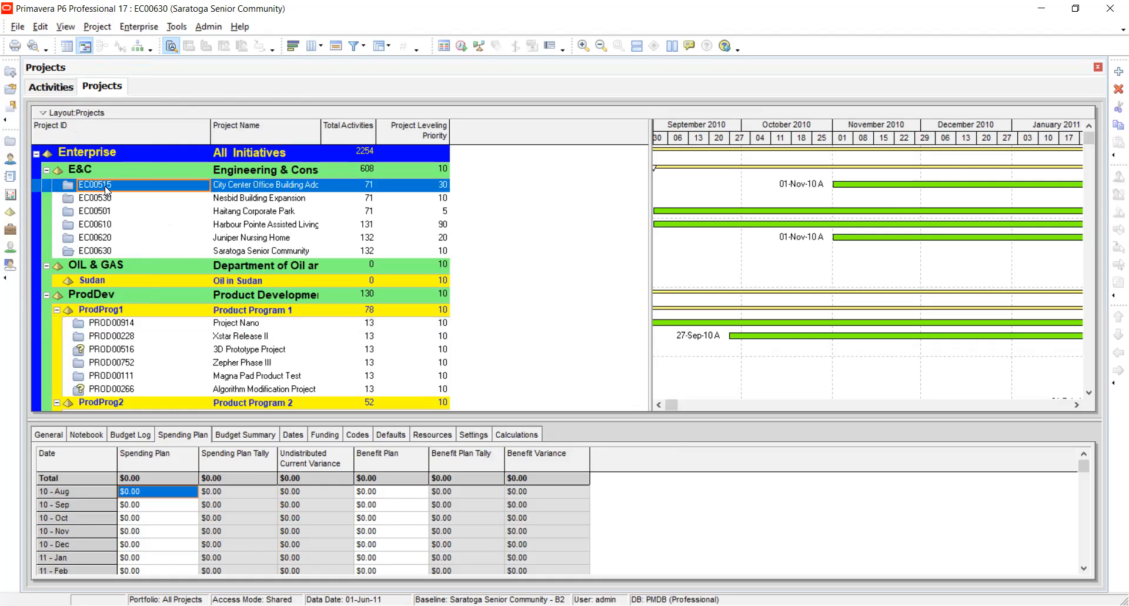
right_click(105, 186)
click(120, 194)
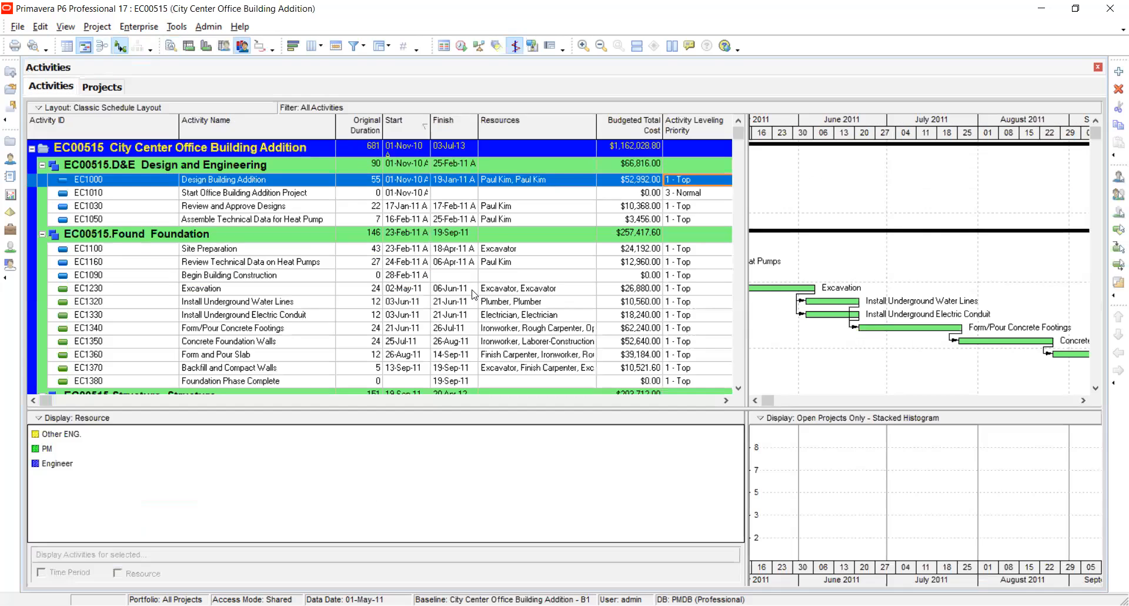
drag(661, 410, 705, 517)
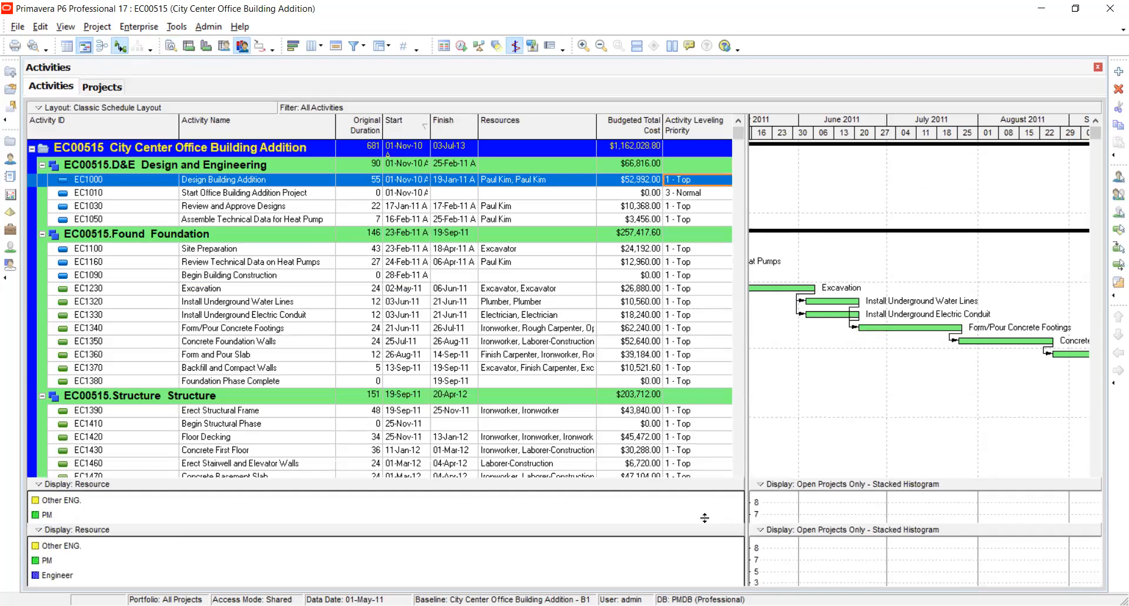
Examine the EC00515 activities from Design and Engineering to Mechanical/Electrical Systems, and select the project's summary row.
scroll(680, 431, down, 5)
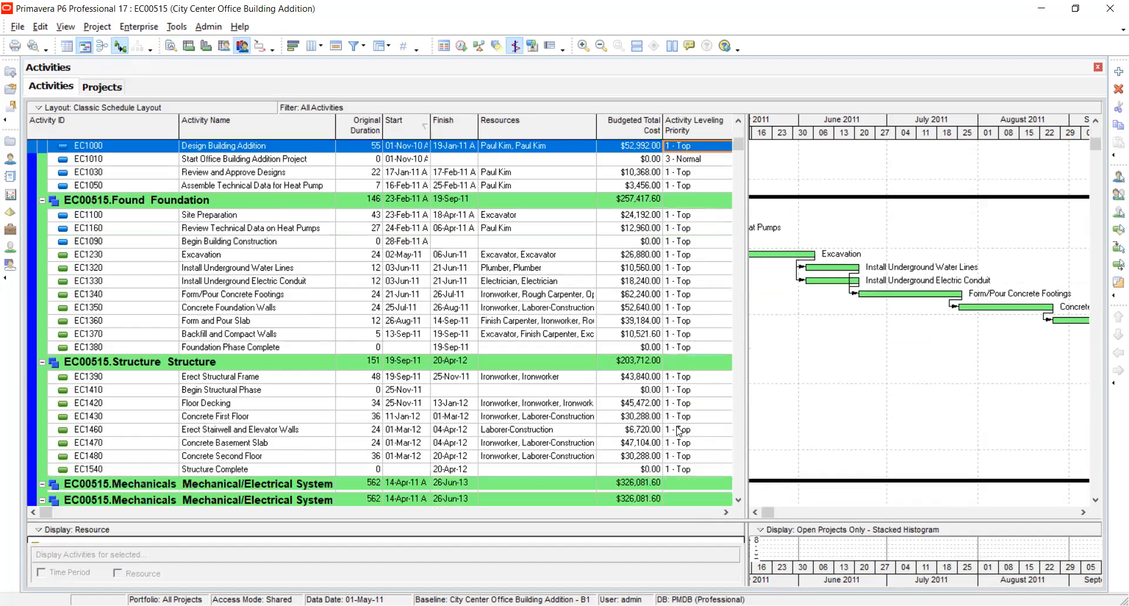
scroll(679, 431, down, 5)
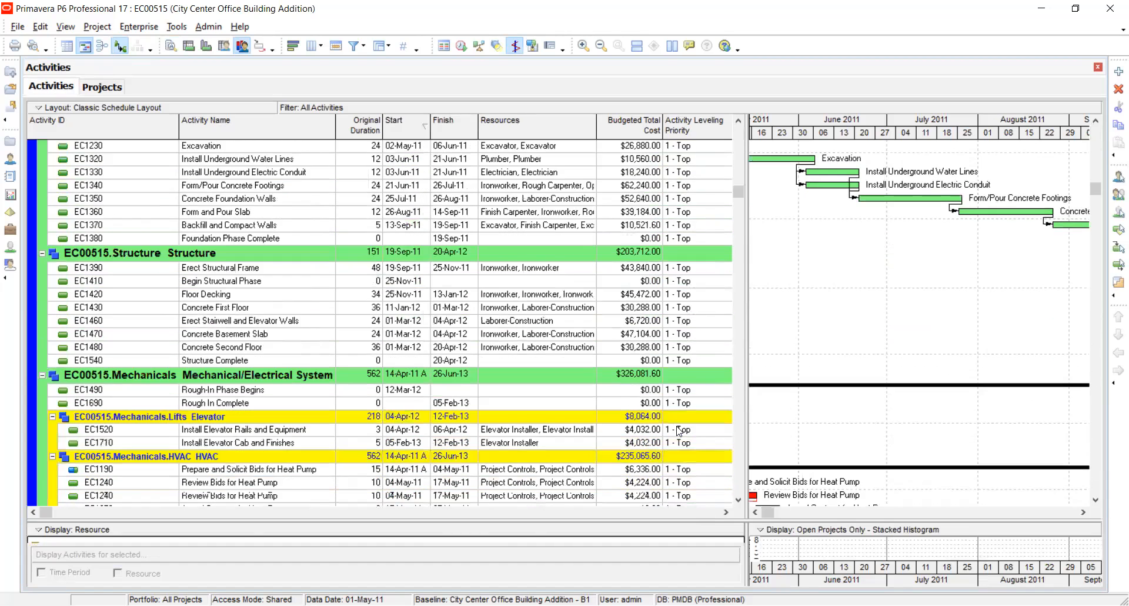
scroll(679, 431, up, 4)
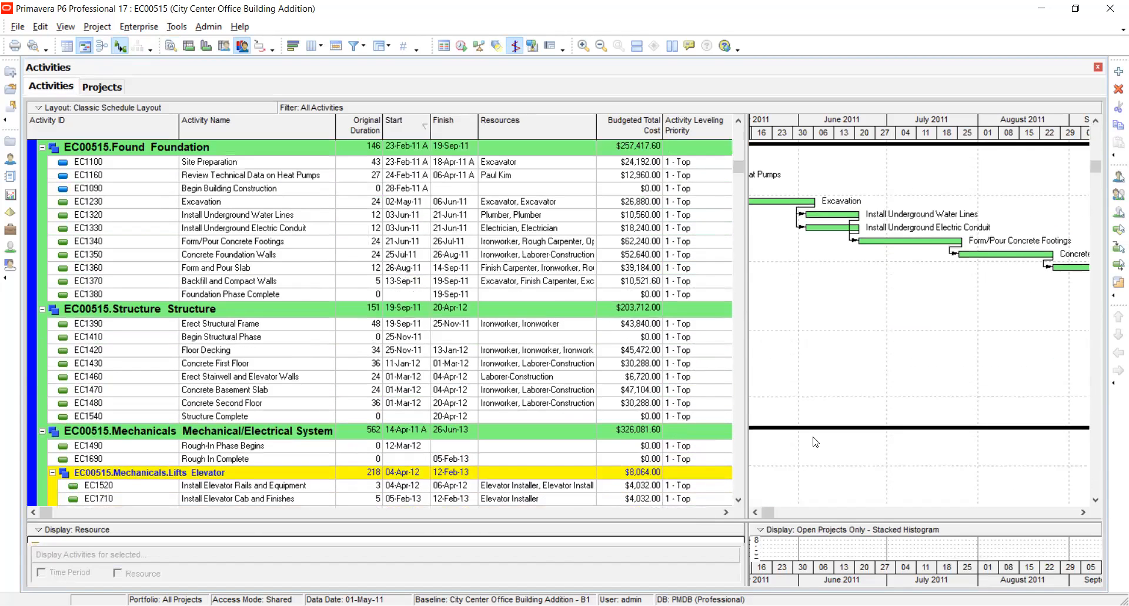
scroll(595, 357, up, 6)
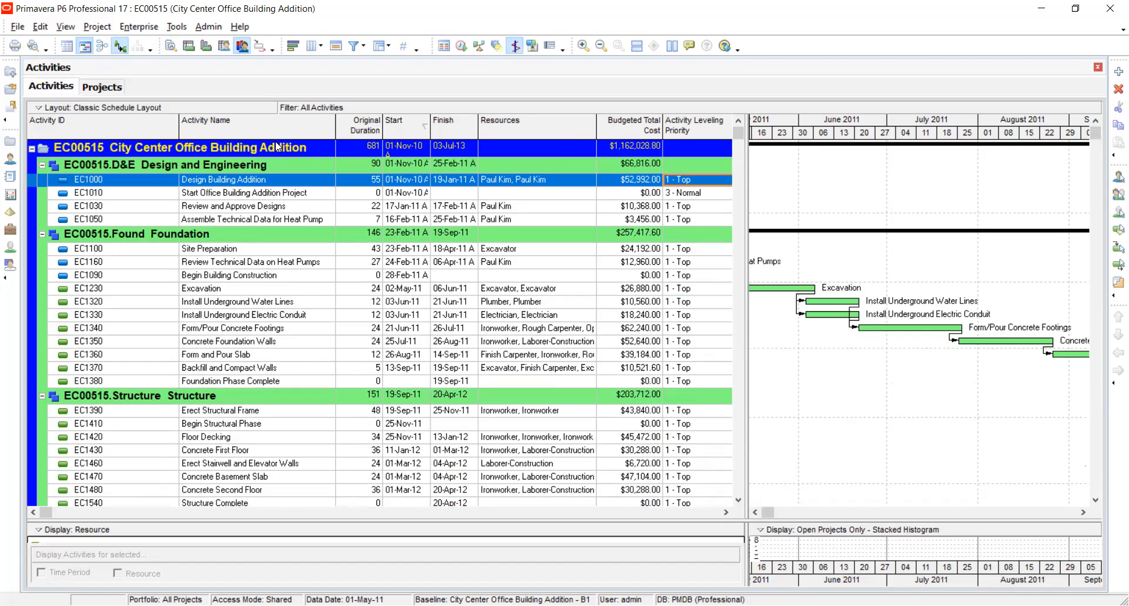
click(98, 150)
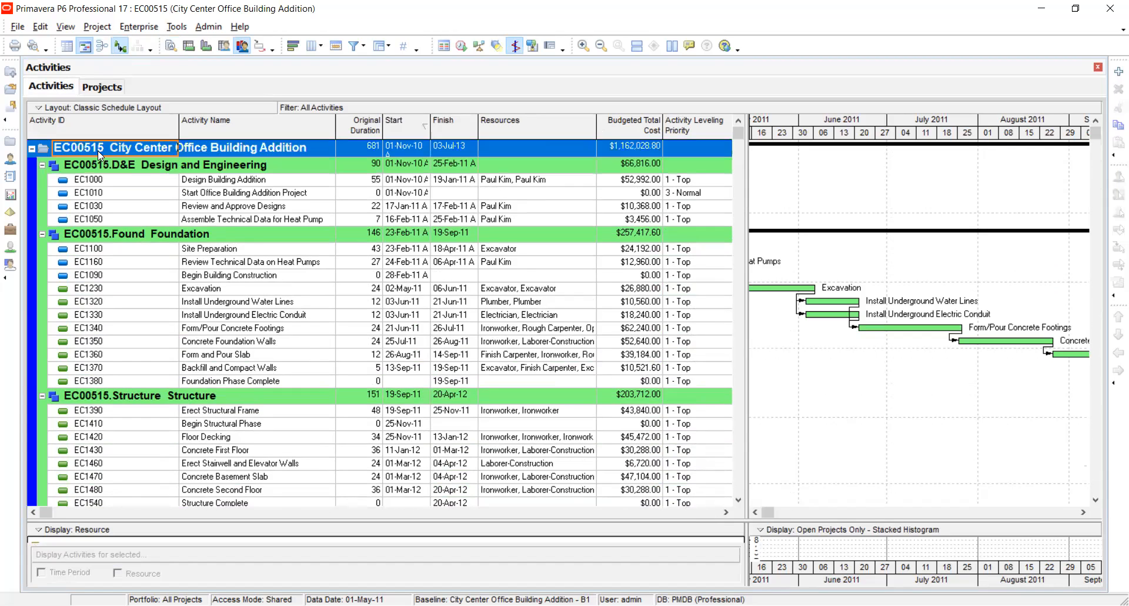
Return to the project list and view the budget log of the E&C node.
click(10, 143)
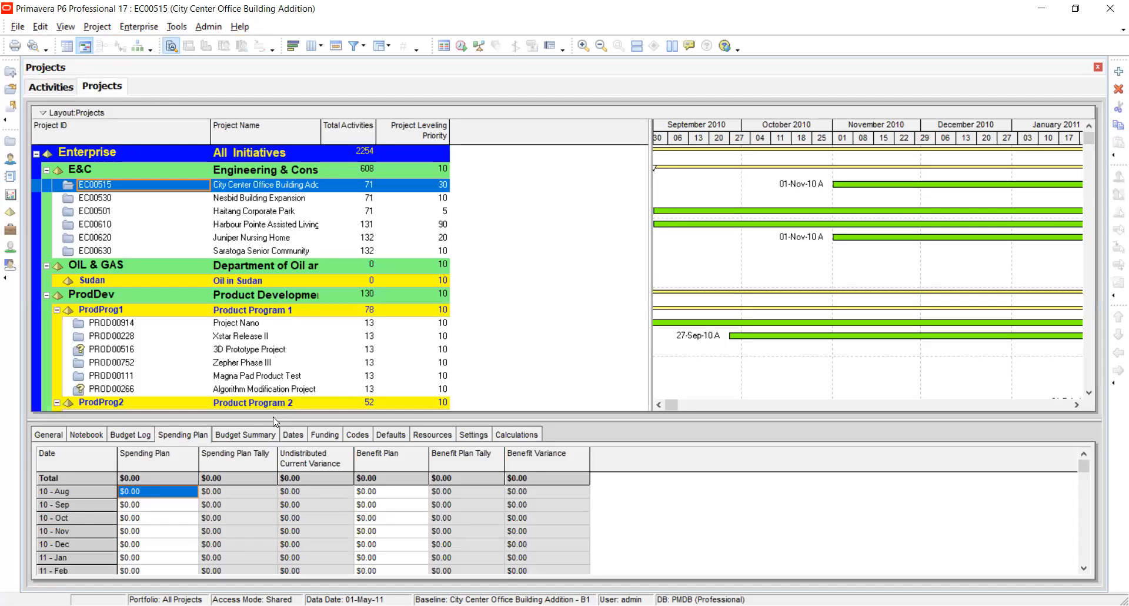
click(99, 161)
click(105, 170)
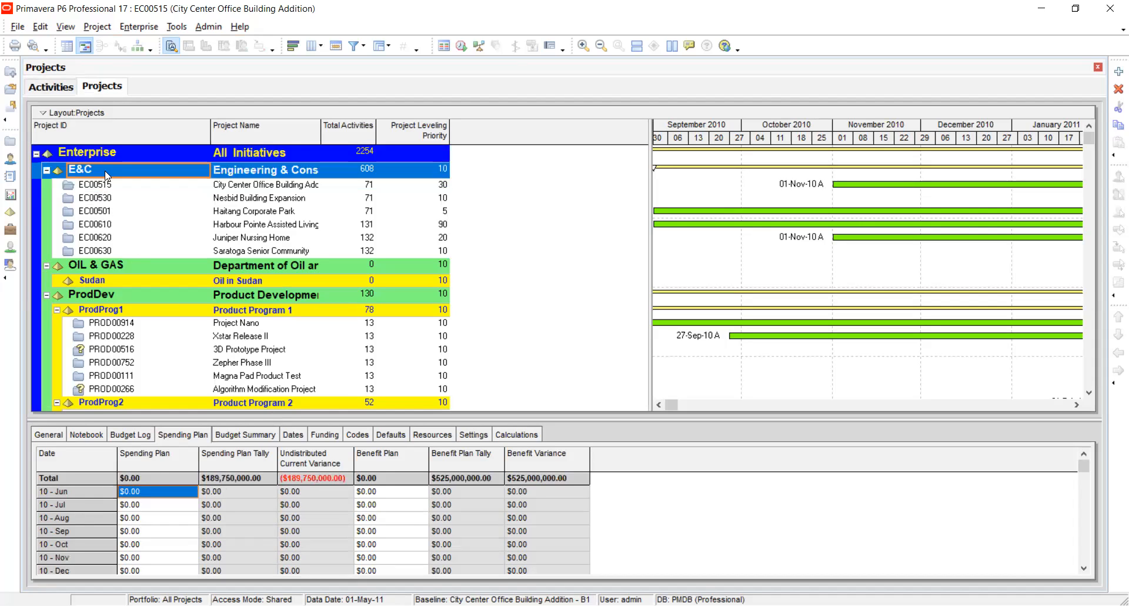
click(145, 435)
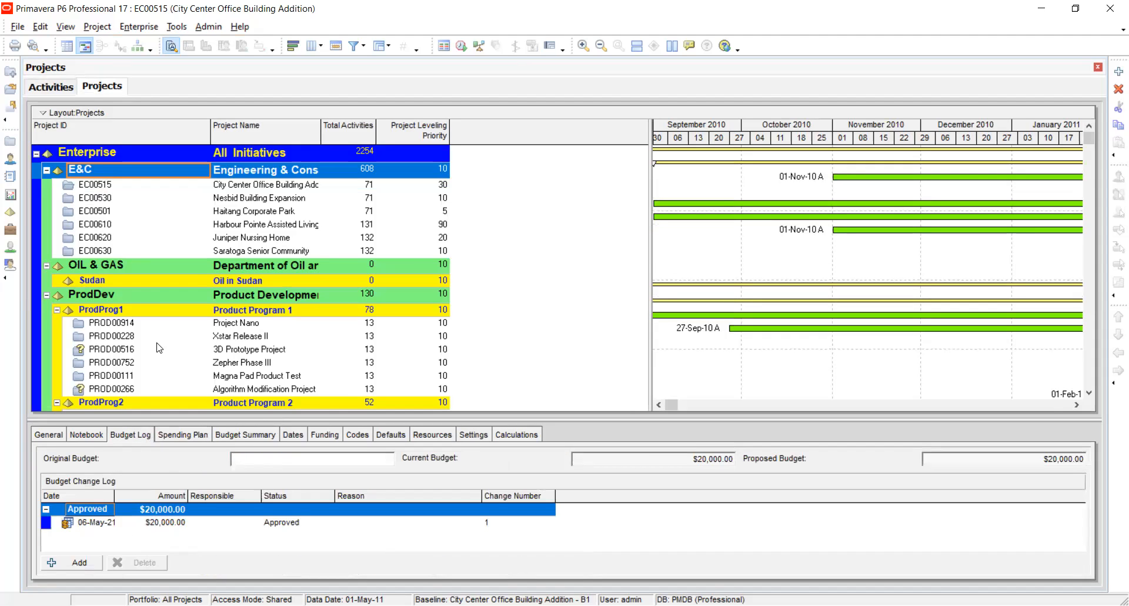
View the budget log of the Energy node and look through the projects in the enterprise structure.
scroll(159, 348, down, 3)
click(83, 341)
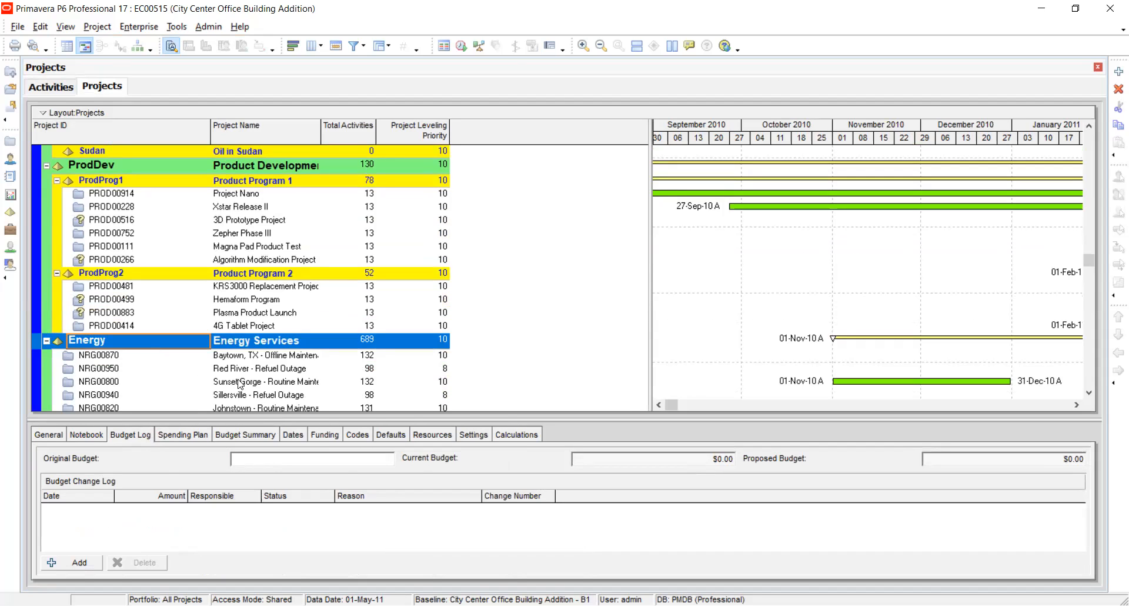
scroll(236, 360, up, 2)
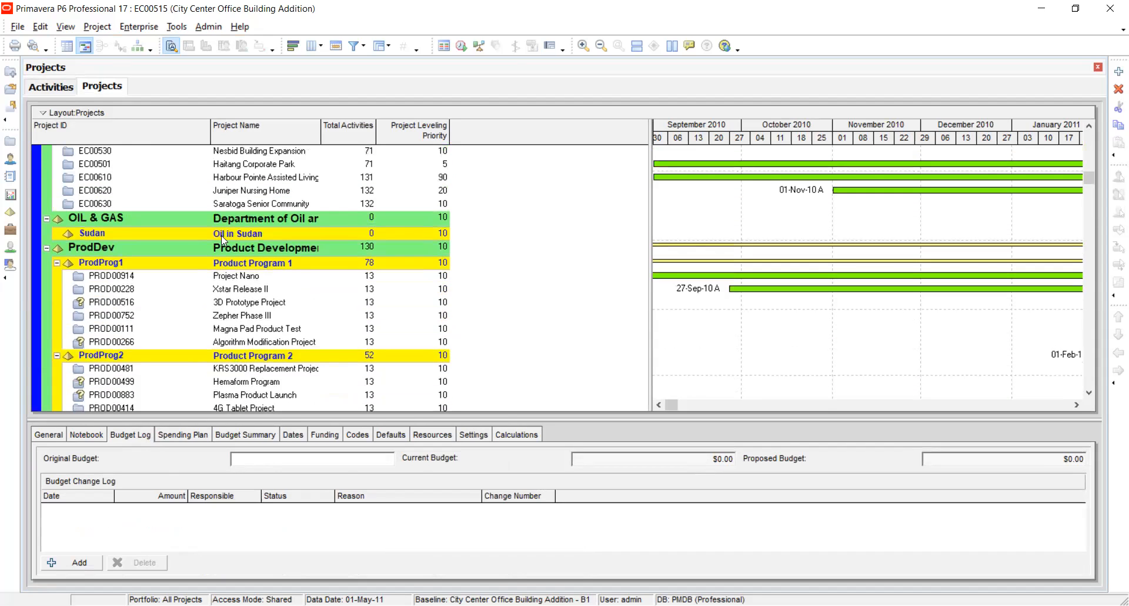
scroll(220, 233, up, 2)
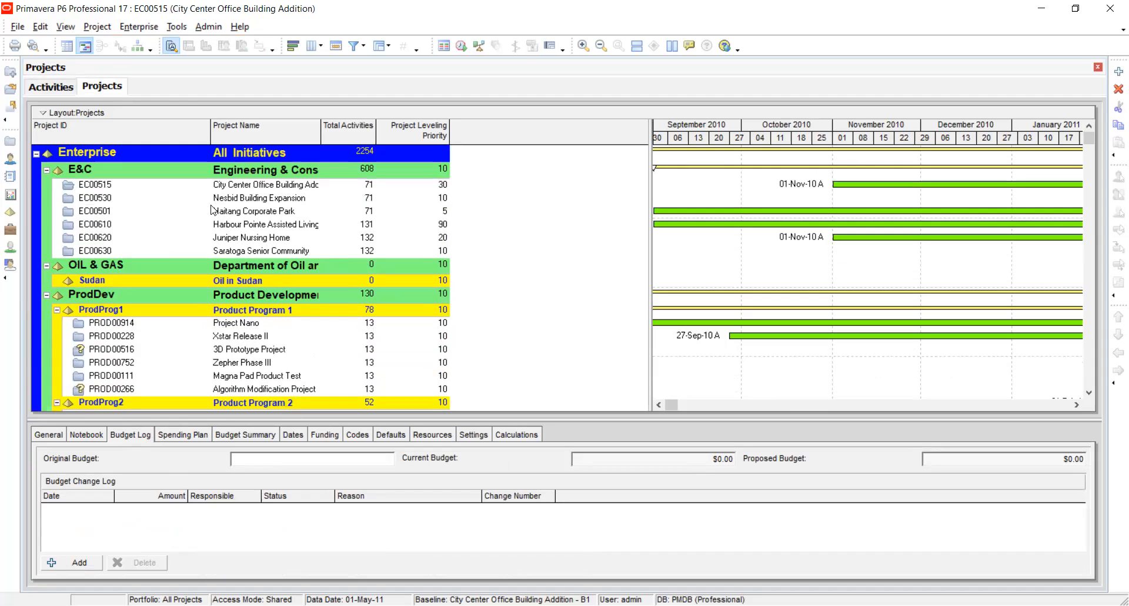
scroll(210, 209, down, 2)
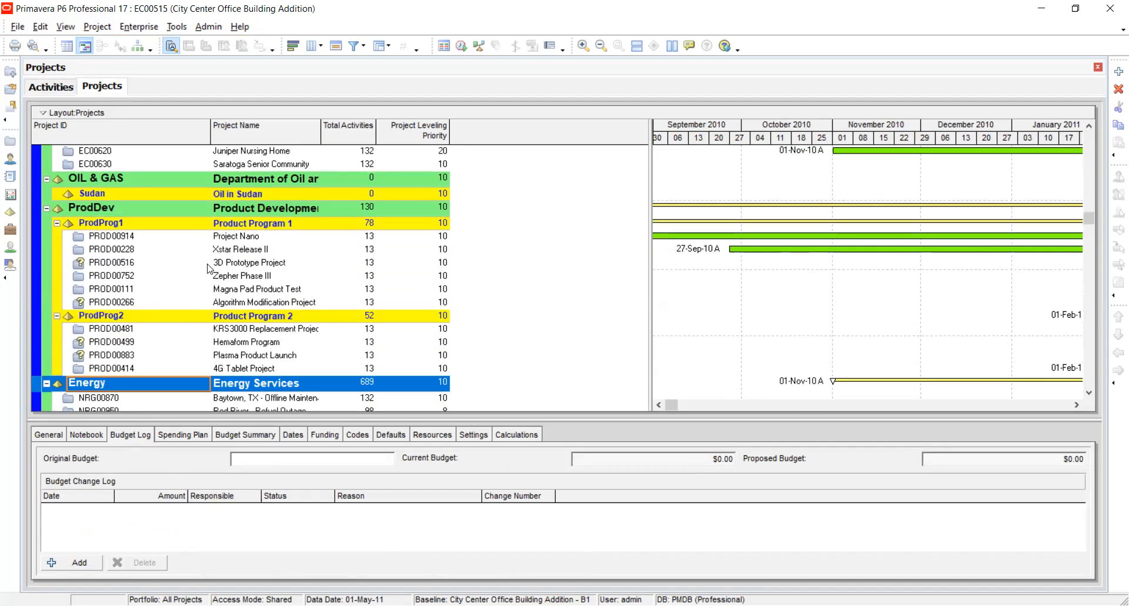
scroll(209, 268, up, 2)
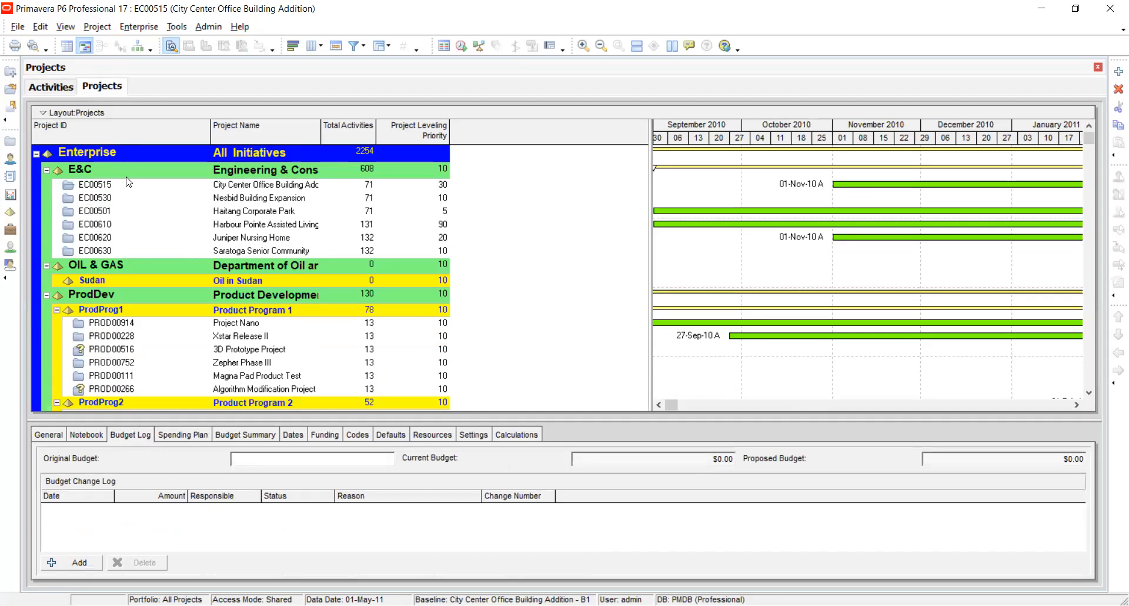
View the budget log of project EC00515 and open the enterprise resource list.
click(86, 187)
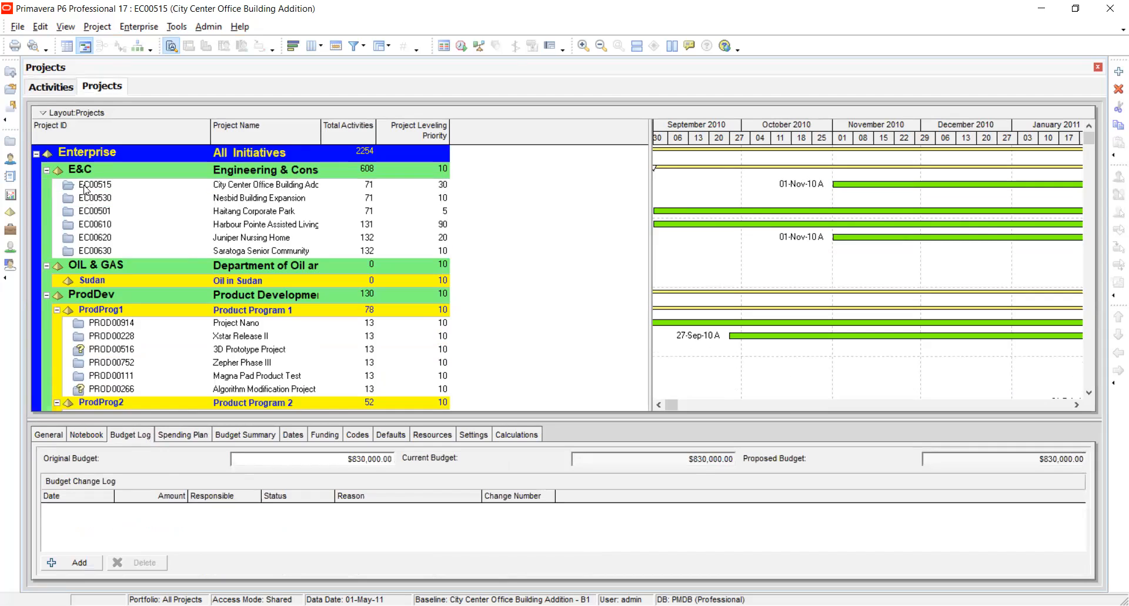
click(139, 26)
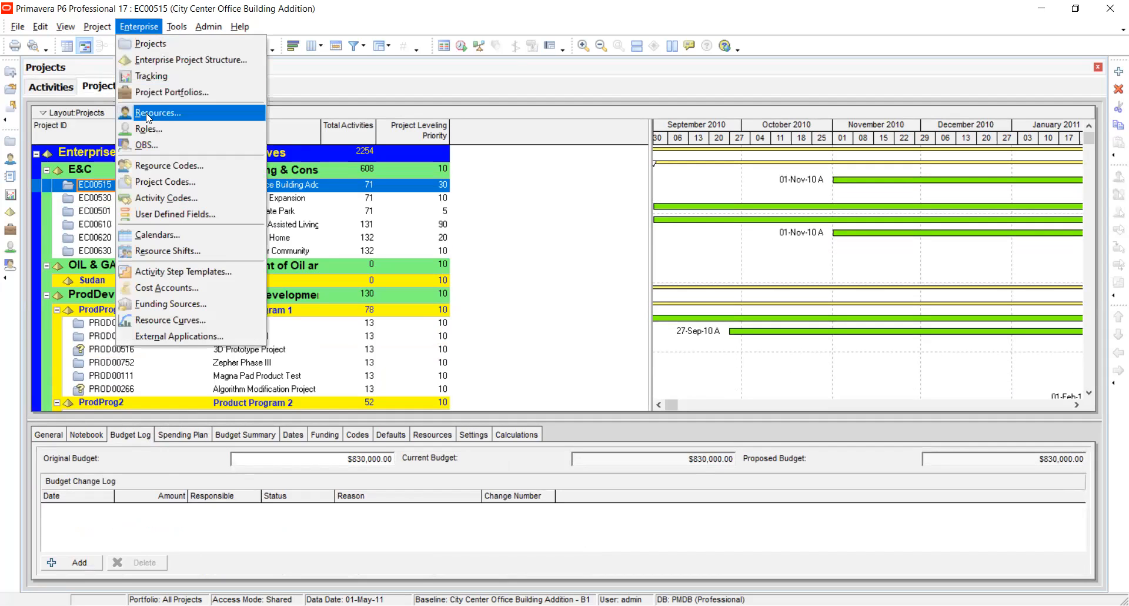
key(Escape)
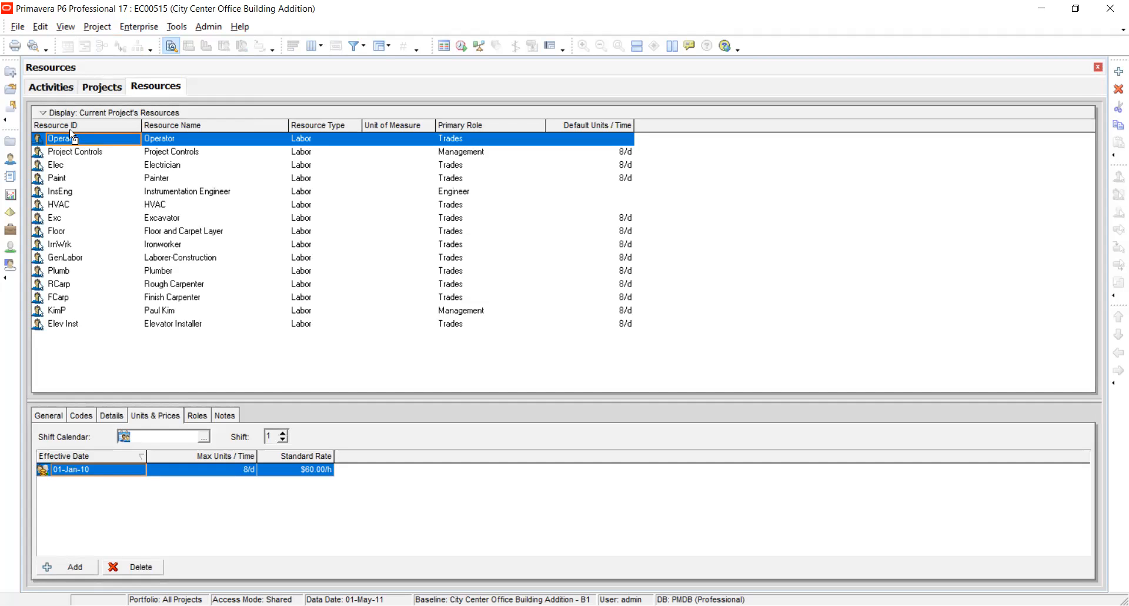
Add a new effective-date row to the units and prices of the Project Controls resource.
click(85, 153)
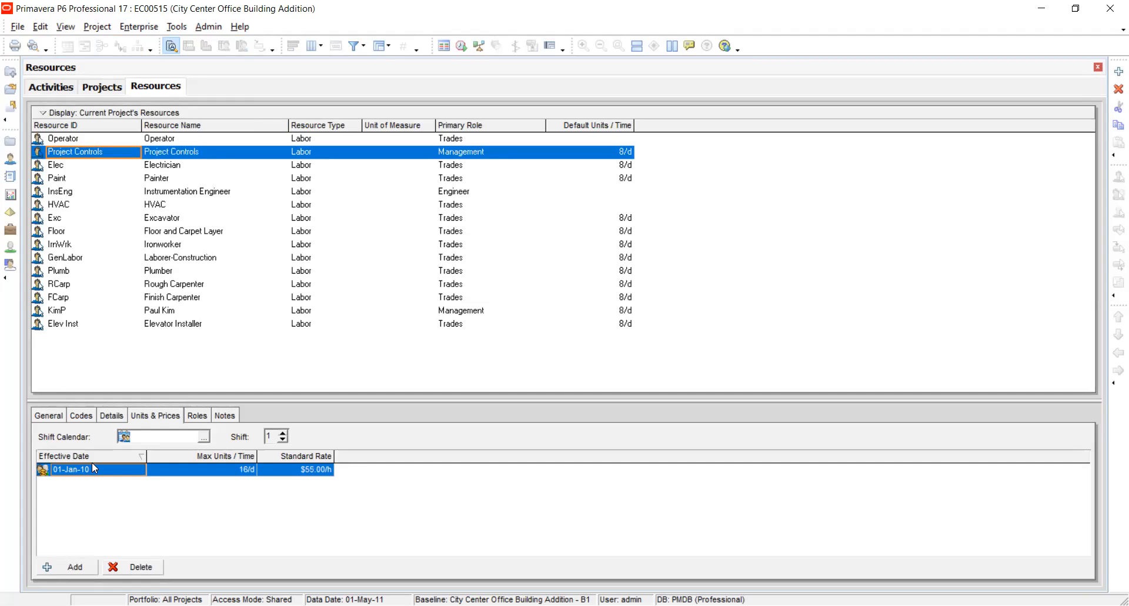
click(139, 419)
click(300, 466)
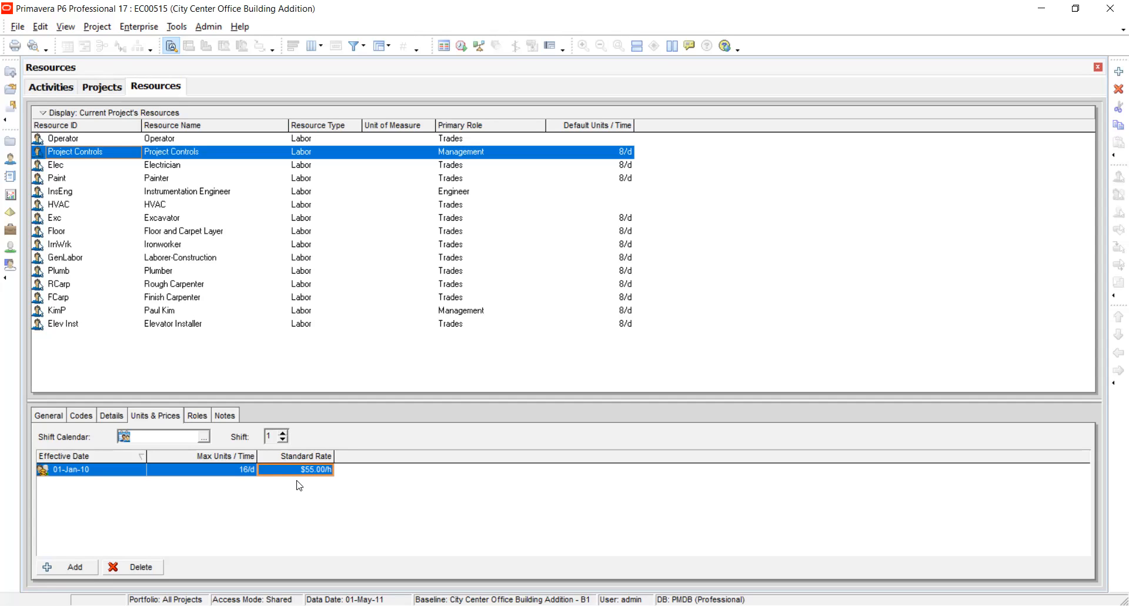
click(72, 567)
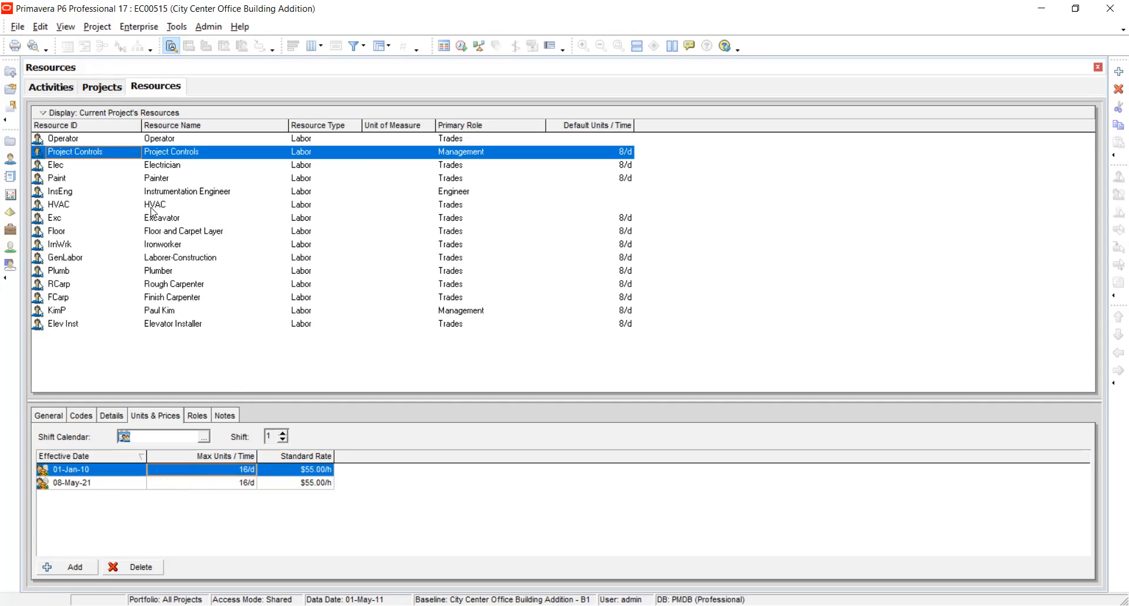
Show the general details of Project Controls and add a new resource beneath it, accepting the display of all resources.
click(49, 416)
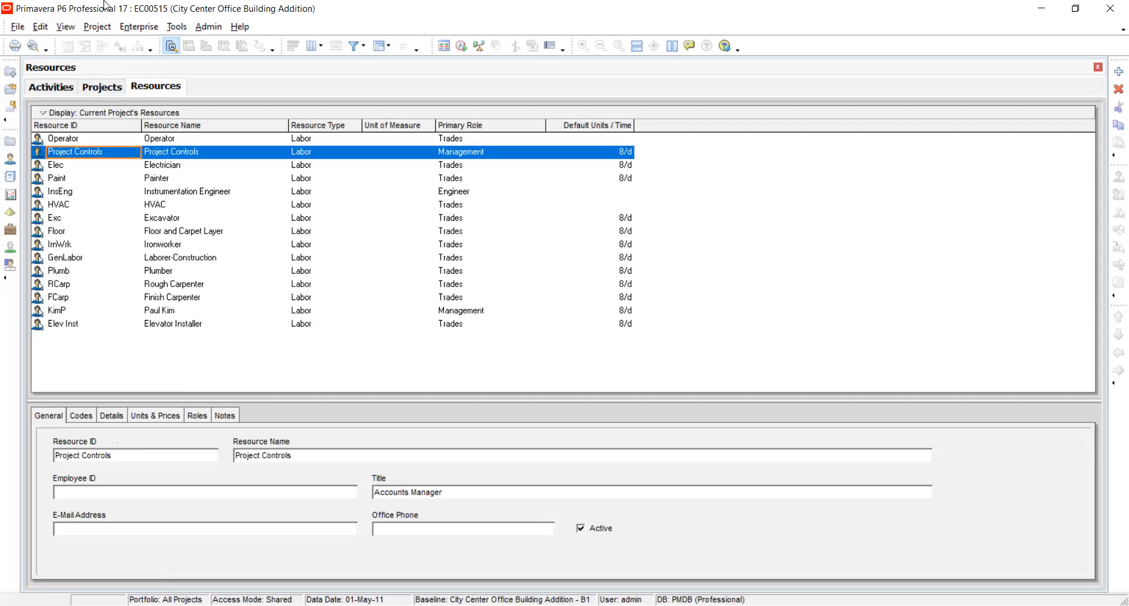
click(147, 28)
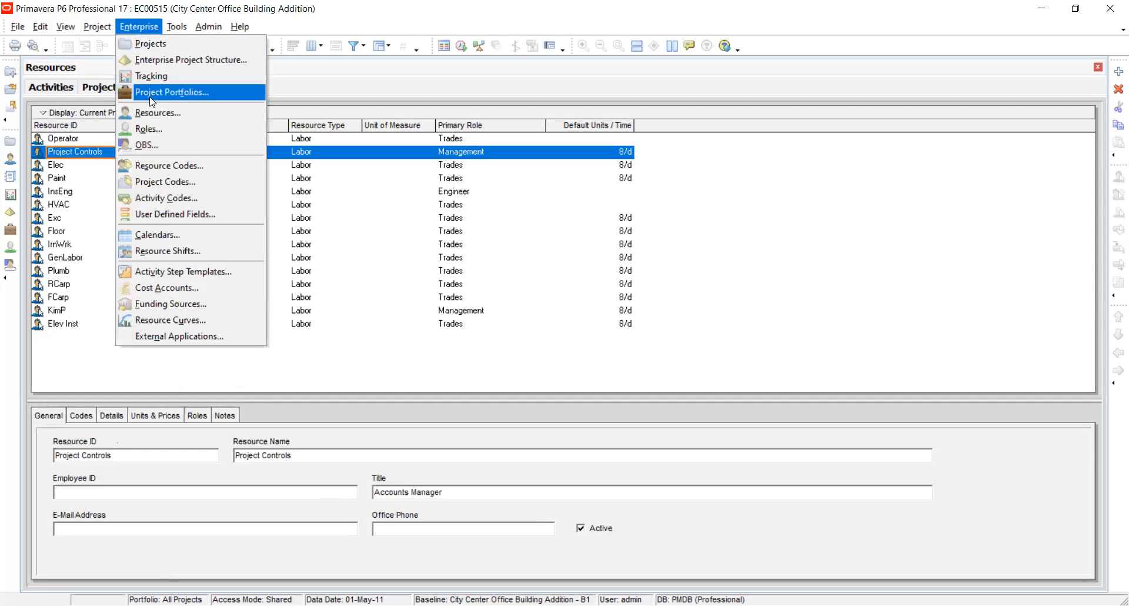
click(152, 114)
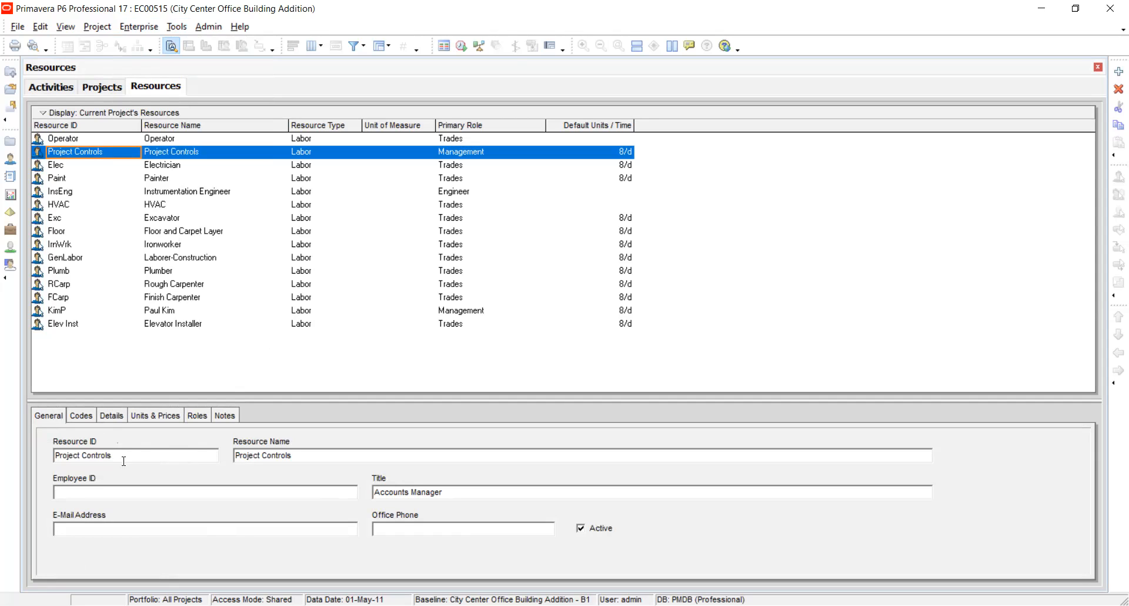
right_click(96, 149)
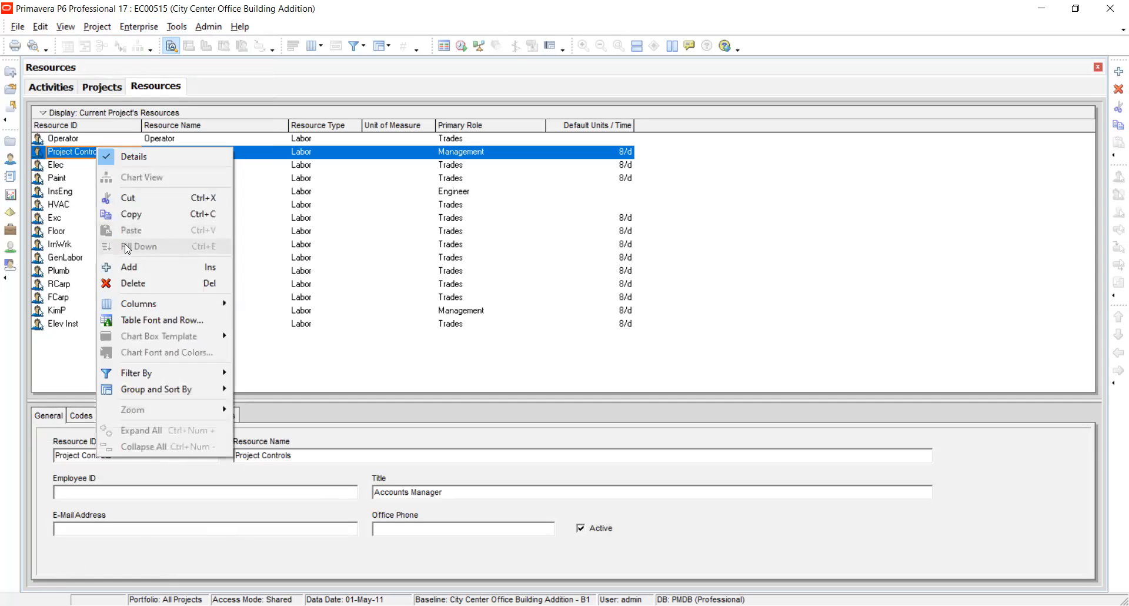
click(132, 270)
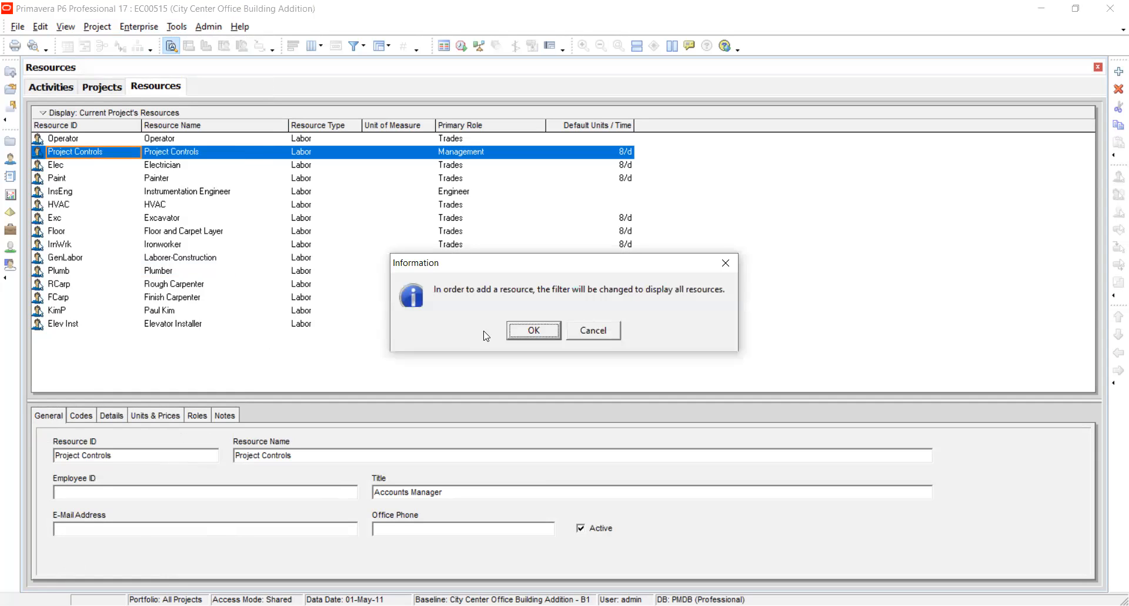
click(524, 338)
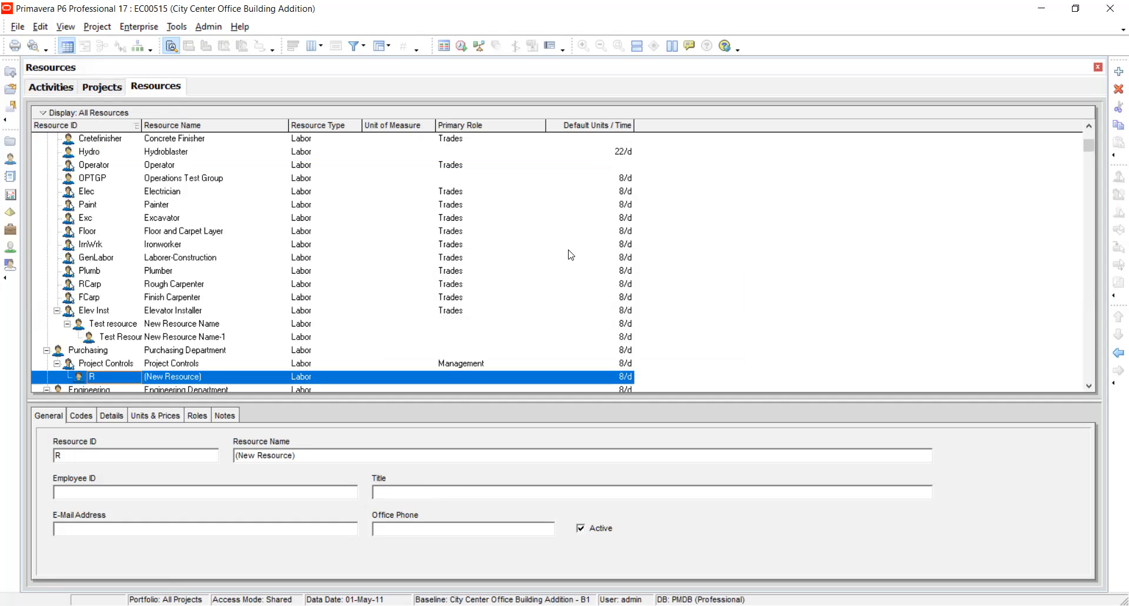
Name the new resource beneath Project Controls "Equipment".
drag(1091, 141, 1090, 151)
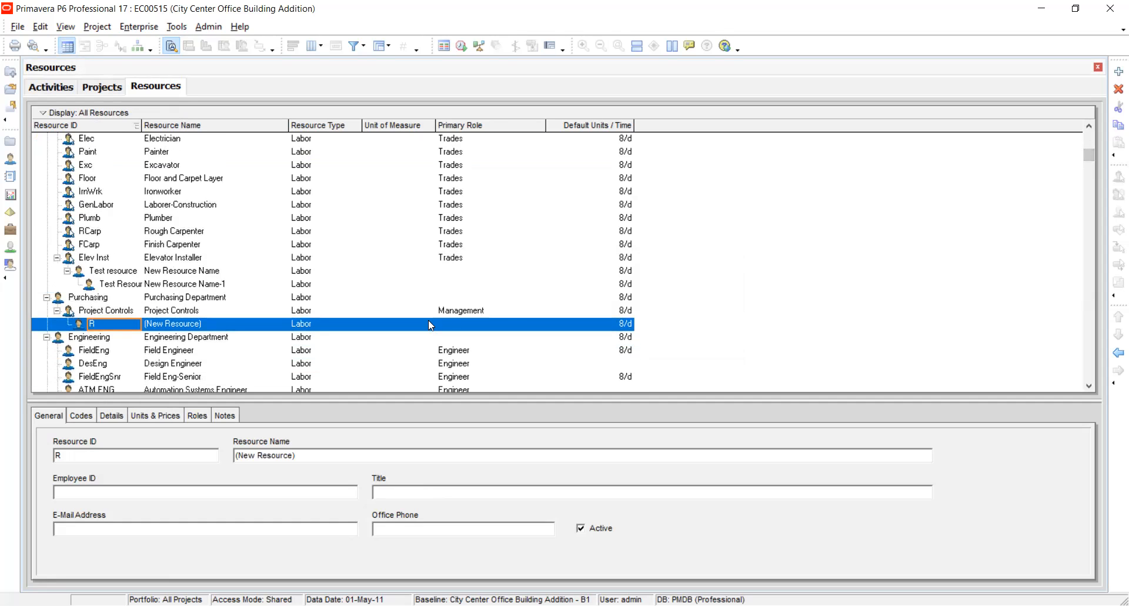
click(171, 327)
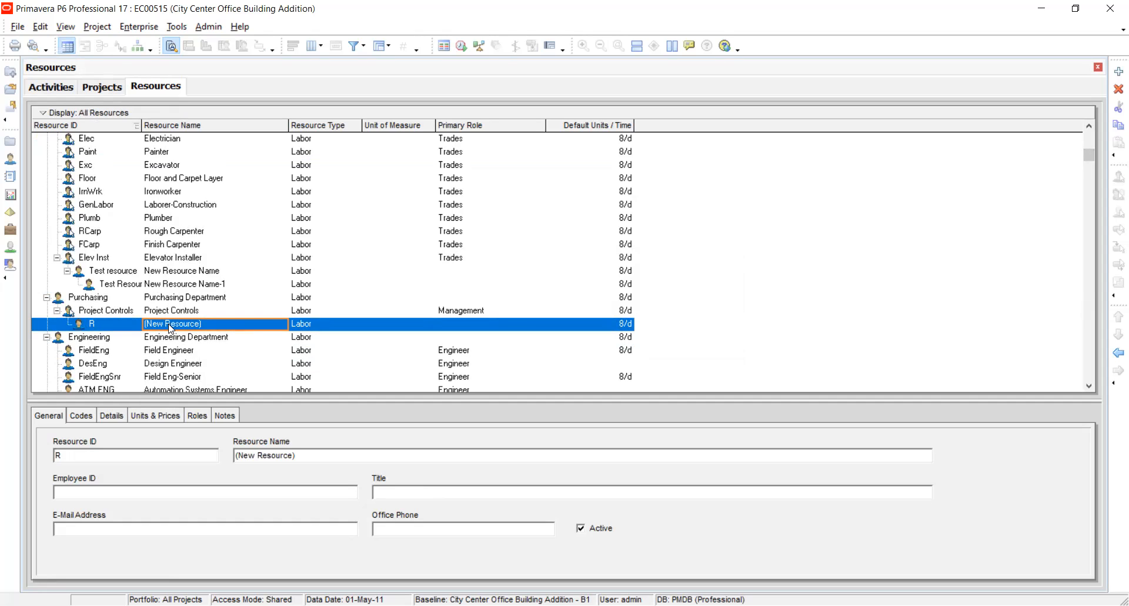
click(170, 327)
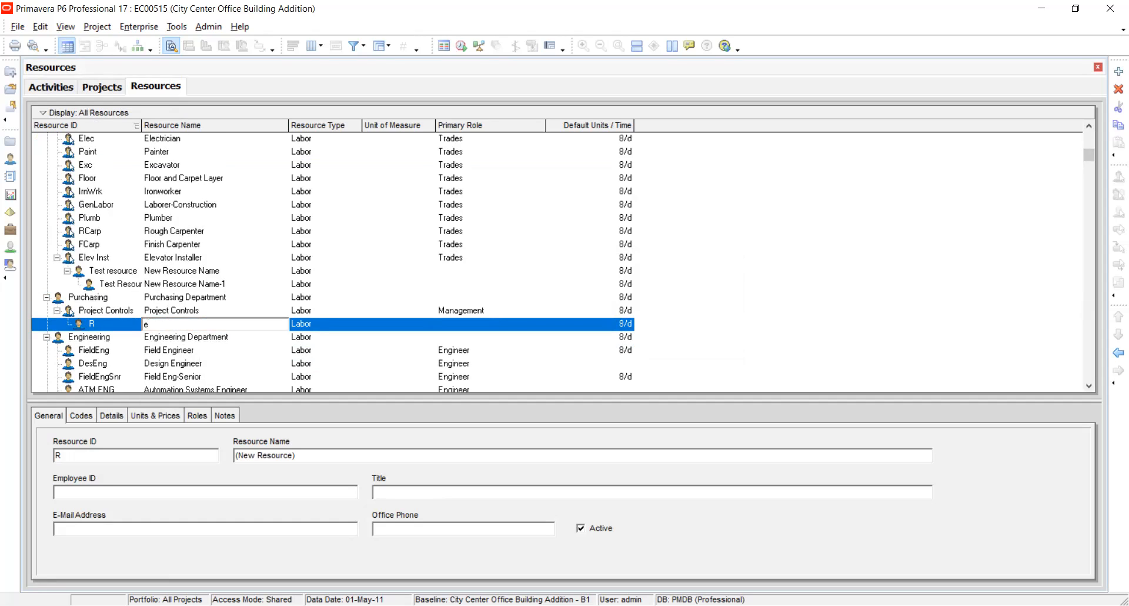
text(eQUIPME)
key(BackSpace)
key(BackSpace)
key(BackSpace)
key(BackSpace)
key(BackSpace)
key(BackSpace)
key(BackSpace)
text(Equipm)
click(105, 323)
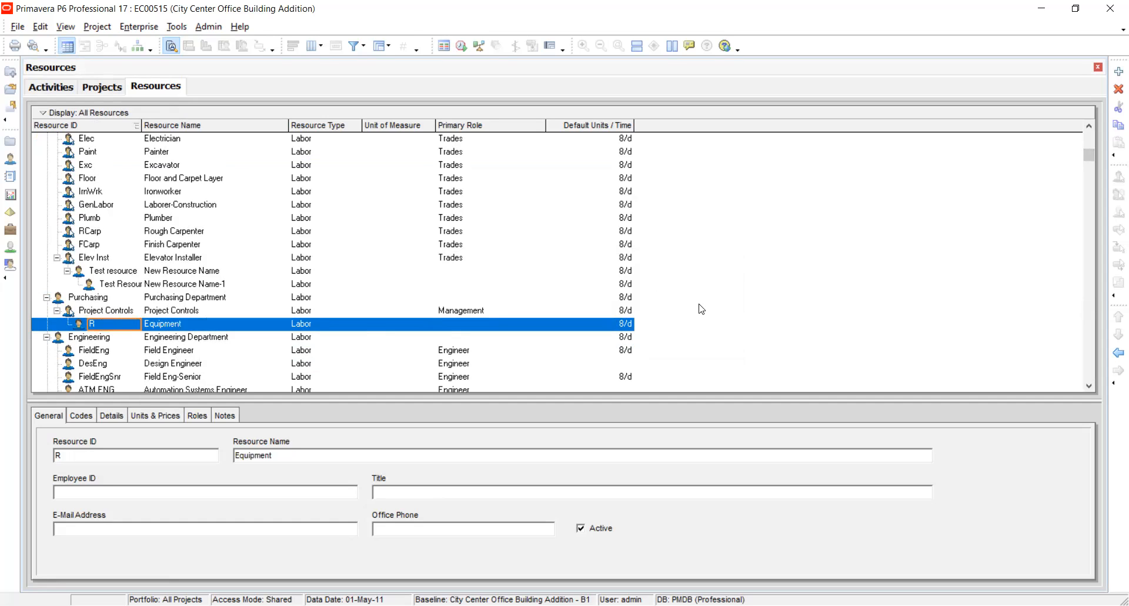
Outdent the new Equipment resource to the top level of the resource hierarchy.
click(1117, 353)
click(1117, 353)
click(1118, 353)
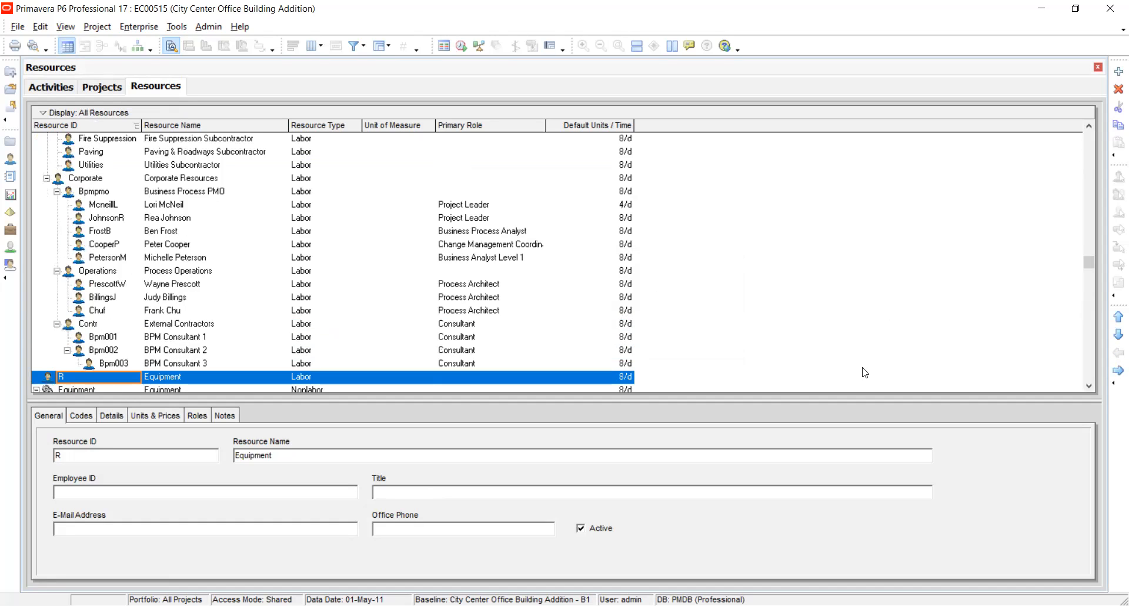
click(1089, 385)
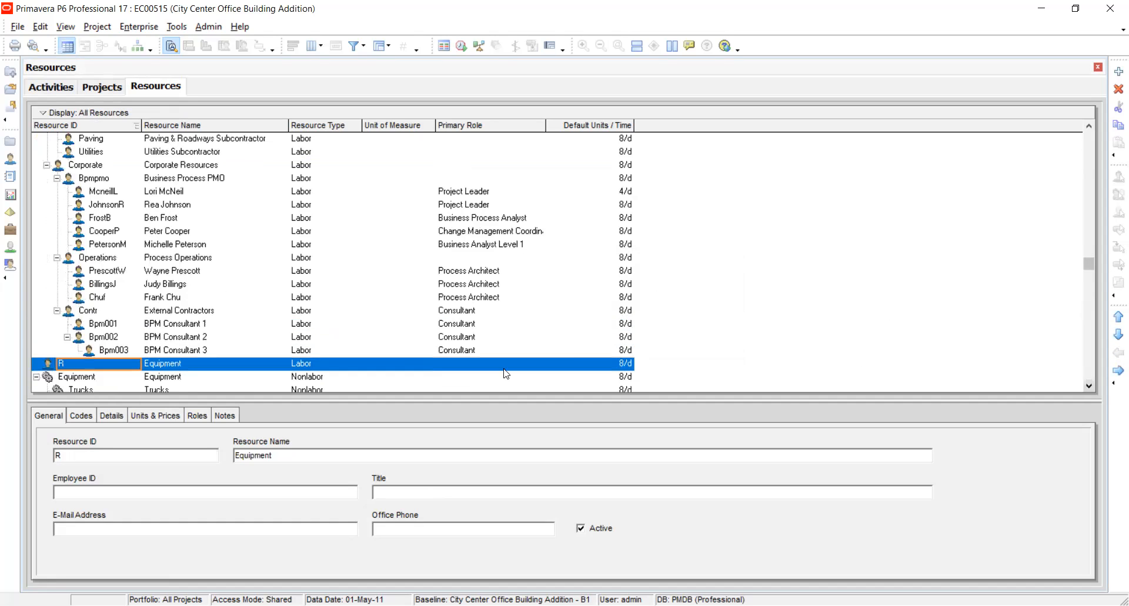
right_click(375, 365)
click(603, 282)
click(1119, 71)
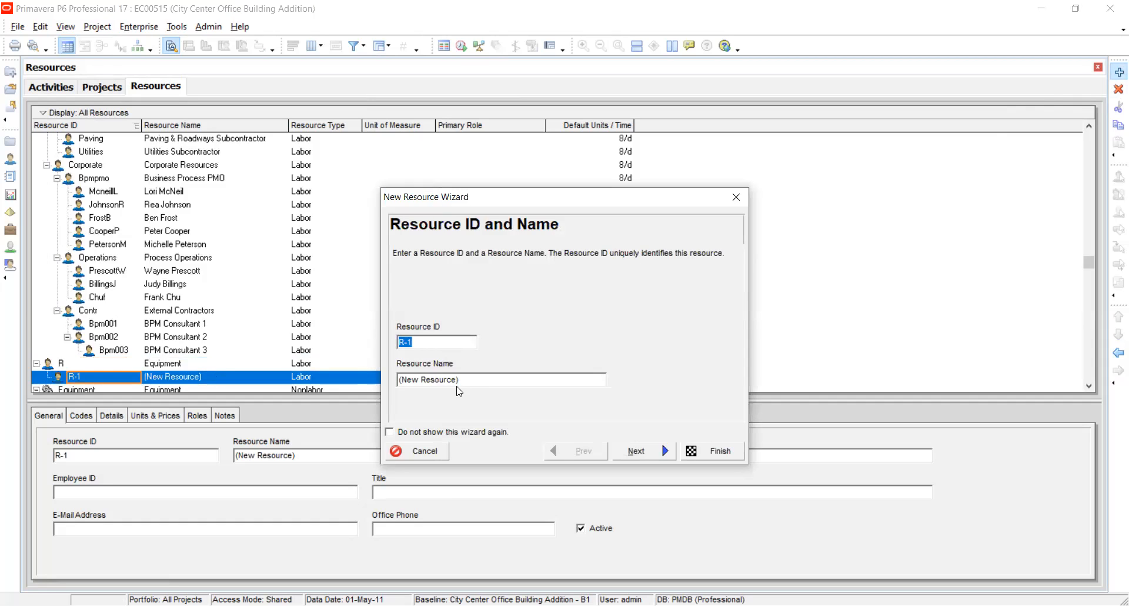
drag(485, 377, 238, 341)
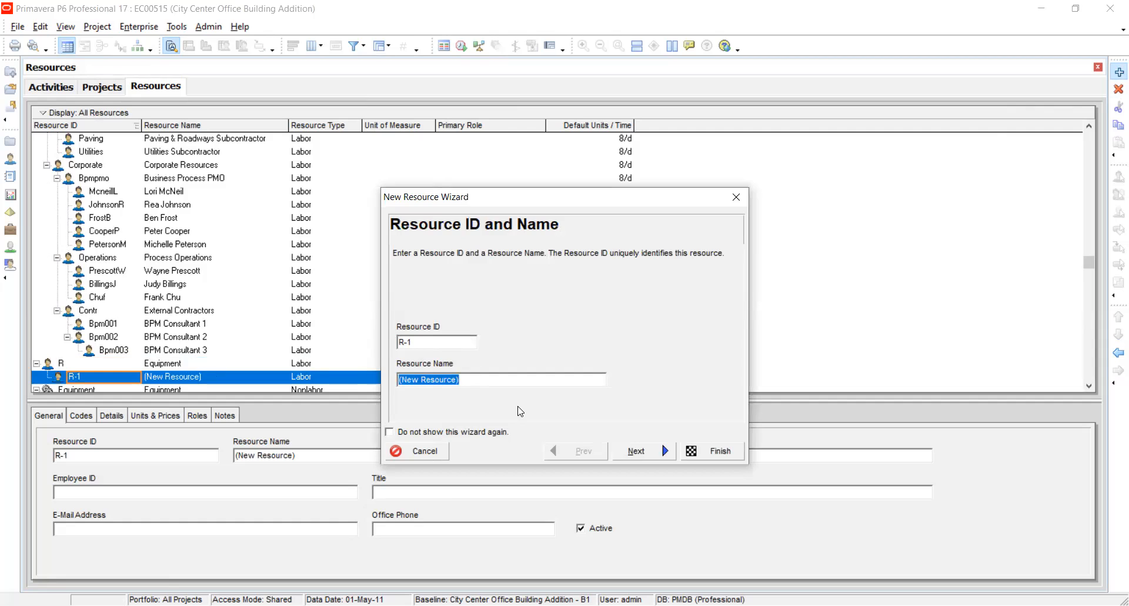
click(438, 452)
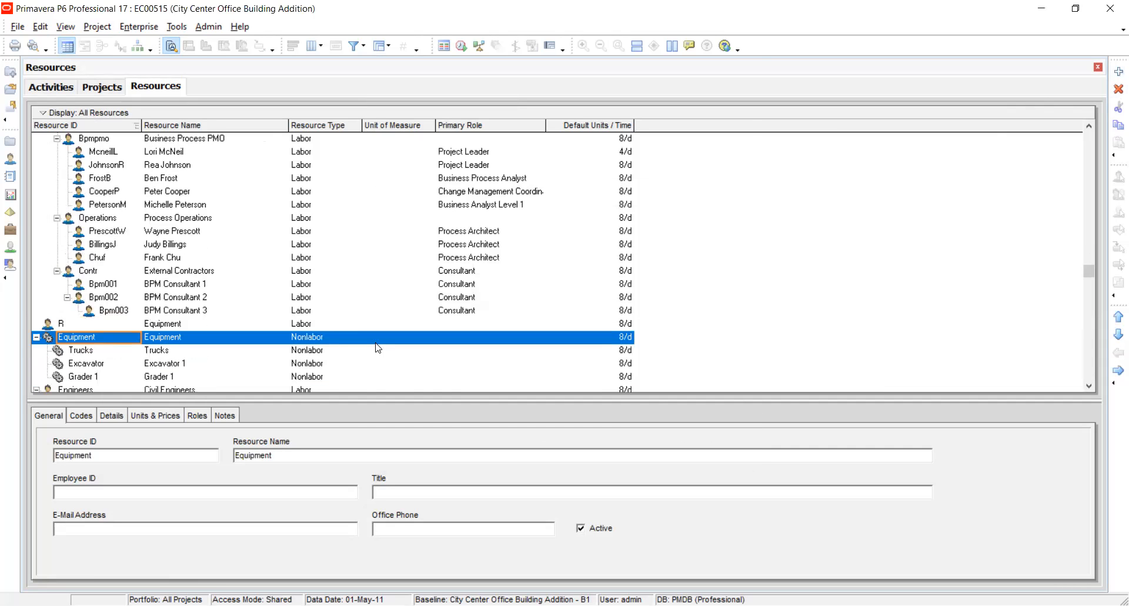
View the nonlabor Trucks resource and the list of project portfolios.
click(357, 355)
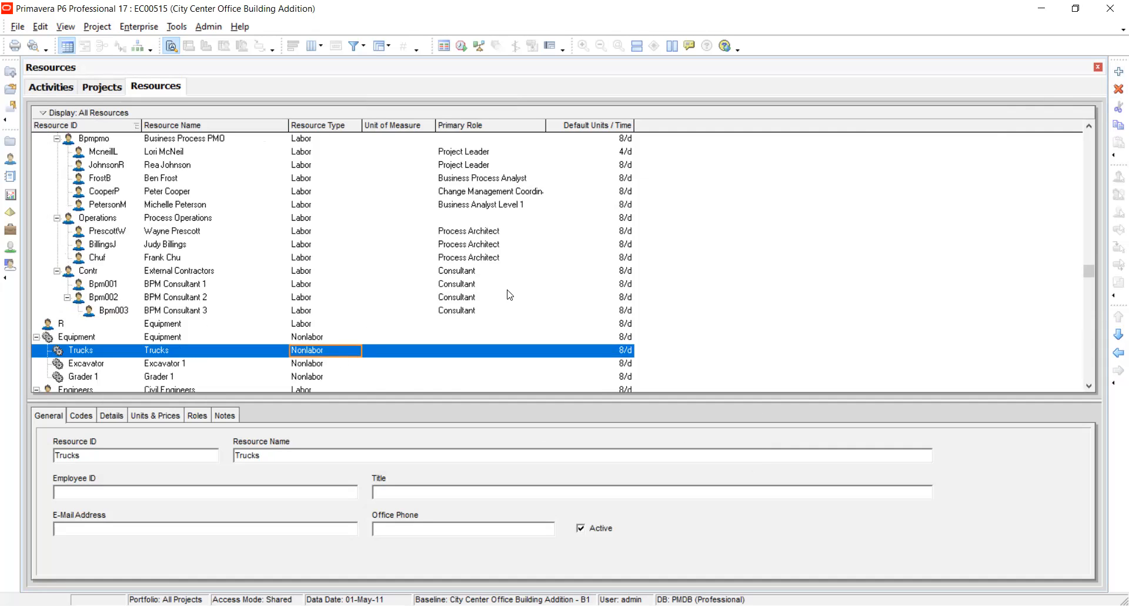
drag(1088, 271, 1087, 262)
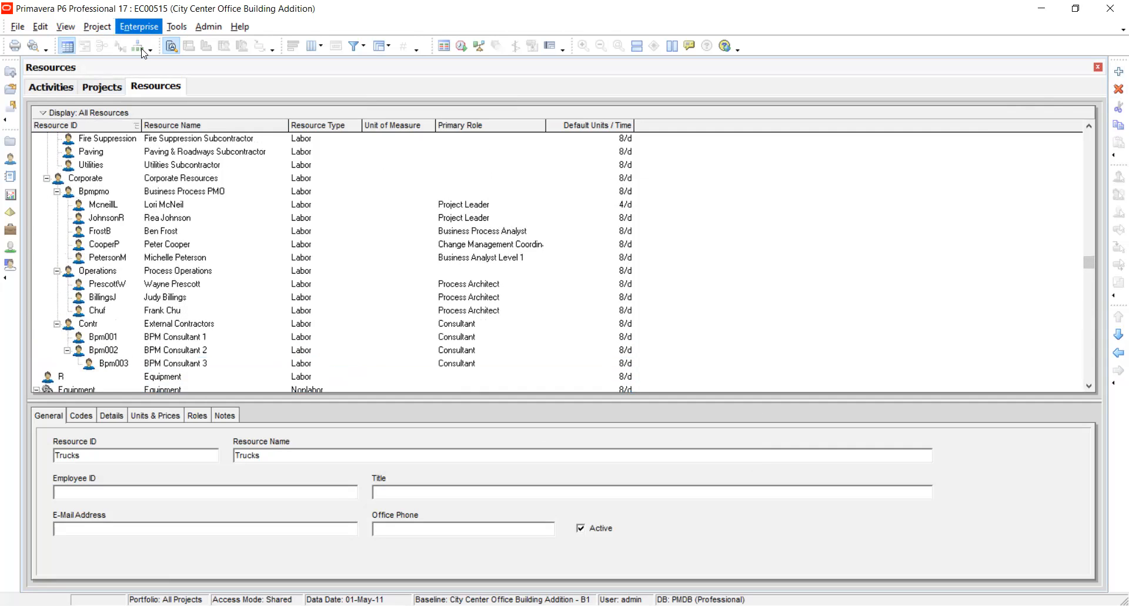
click(145, 79)
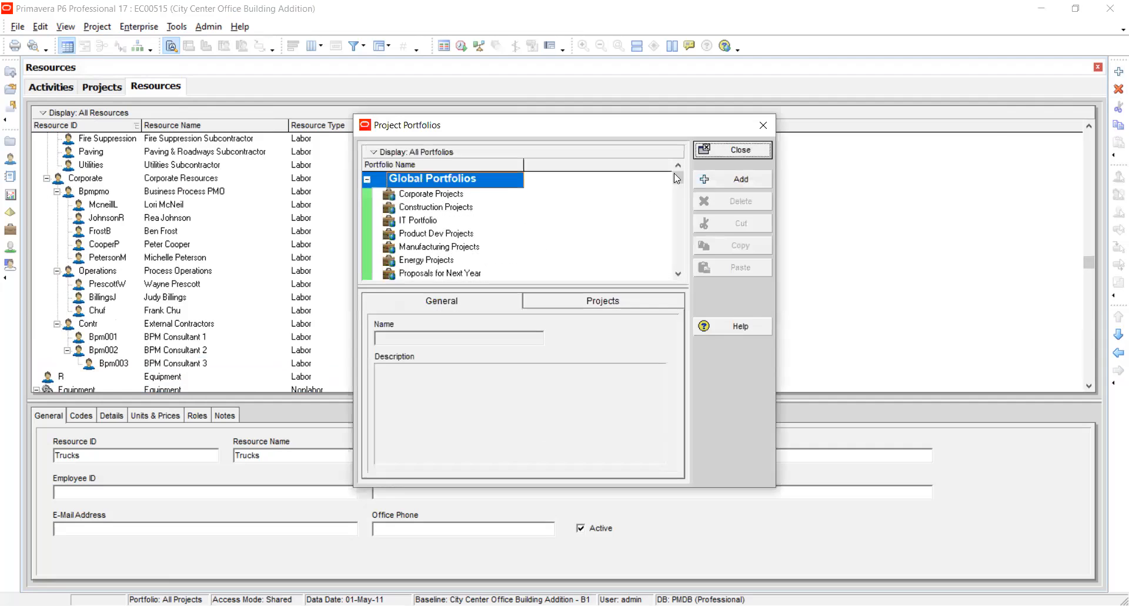
click(748, 150)
Set the resource type of the Corporate resource to Nonlabor.
click(316, 179)
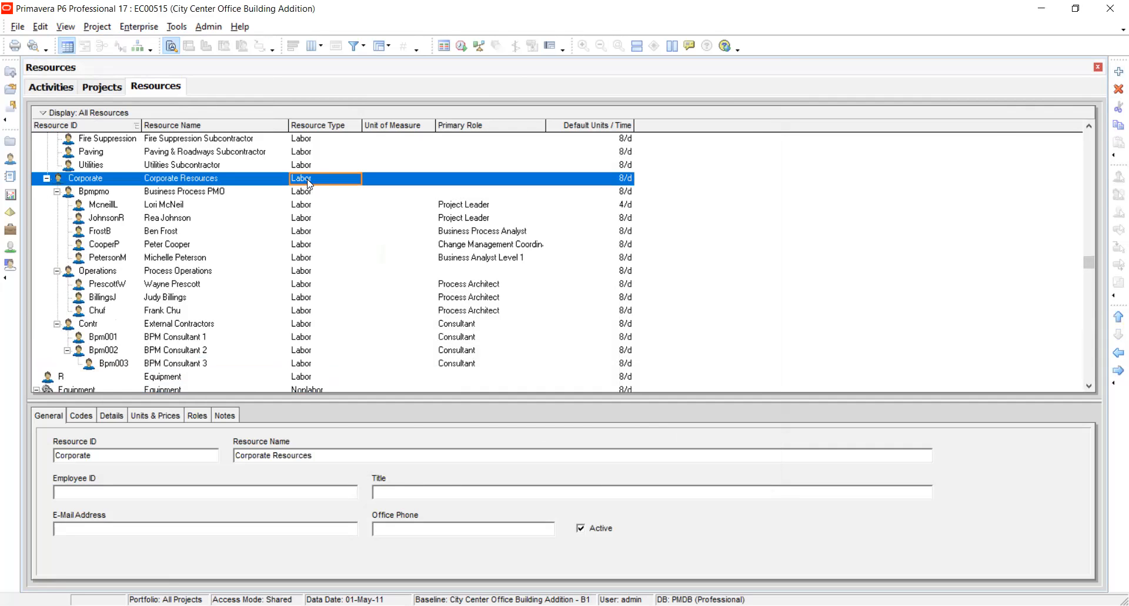
click(308, 183)
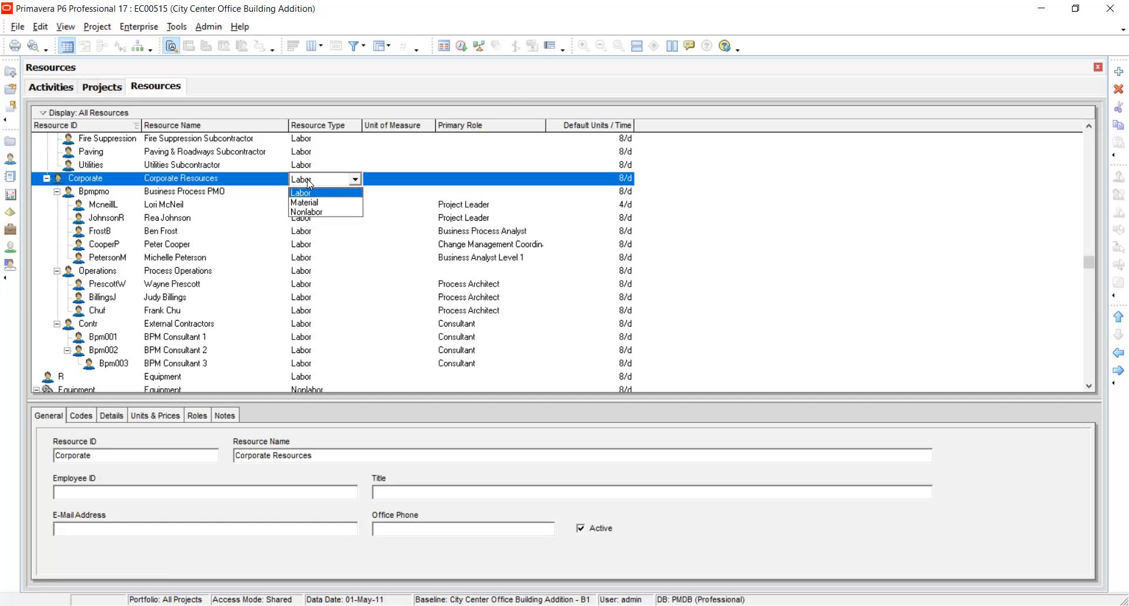
click(308, 182)
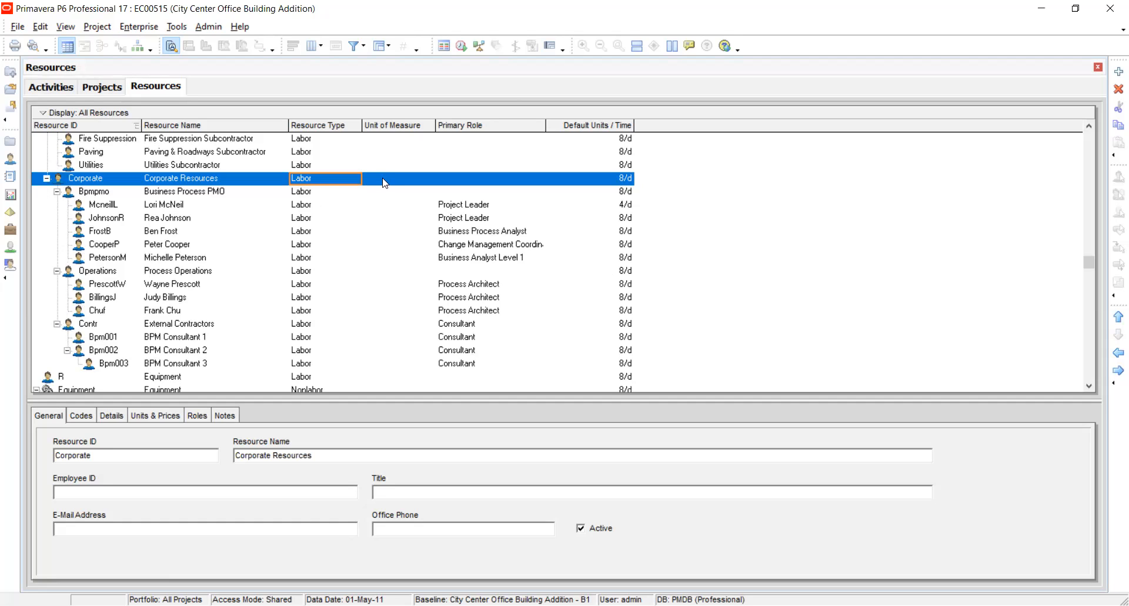
click(315, 176)
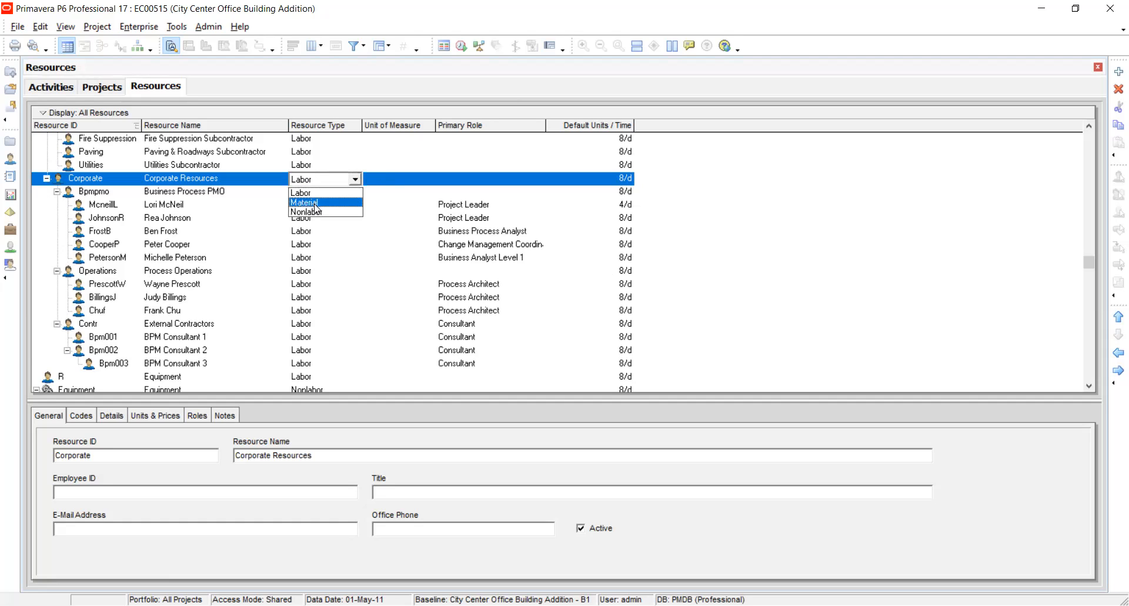
click(312, 212)
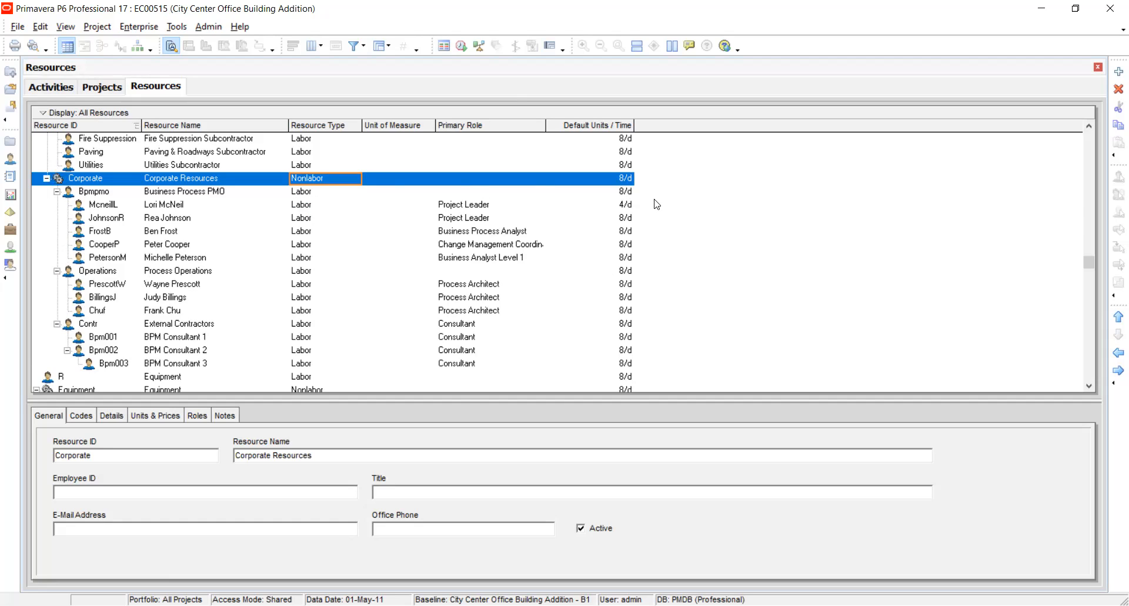
click(507, 184)
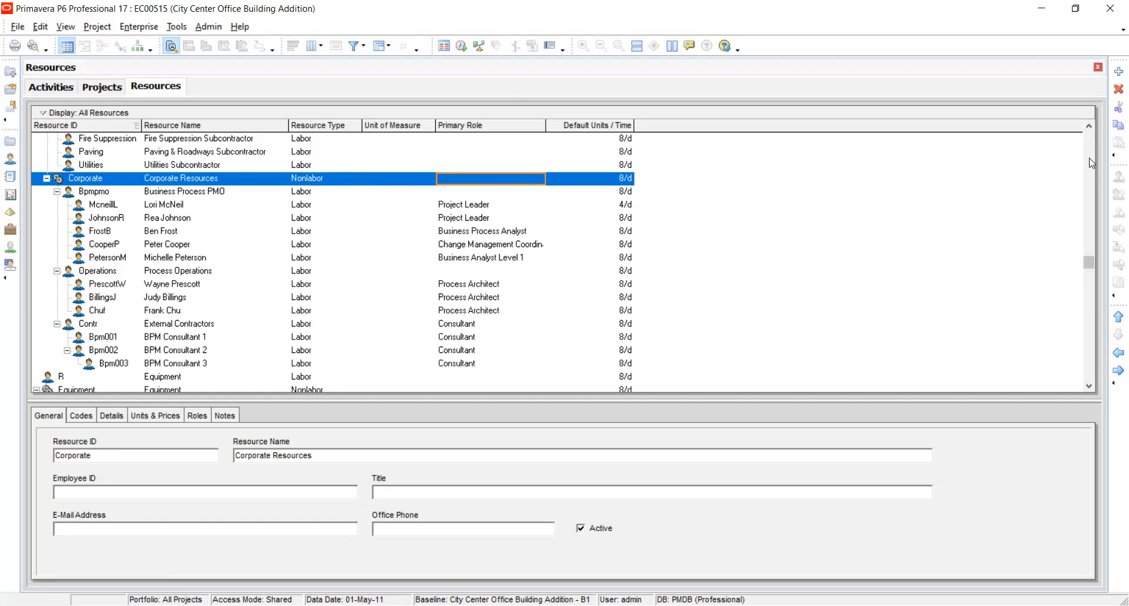
View the start of the resource list and the project list, and return to the resources.
scroll(1091, 163, up, 10)
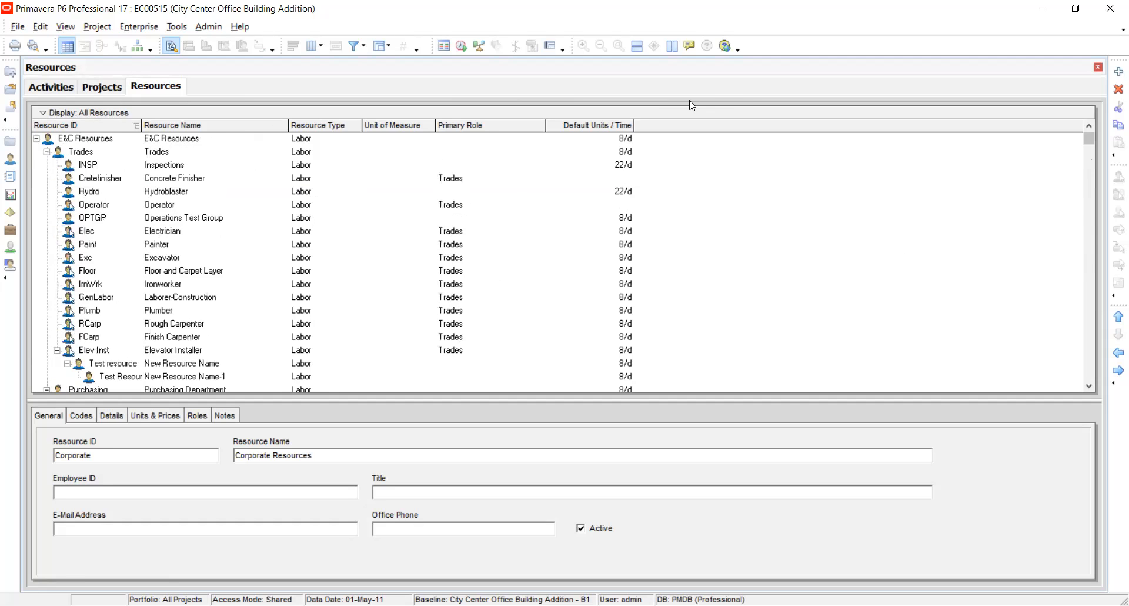
click(131, 28)
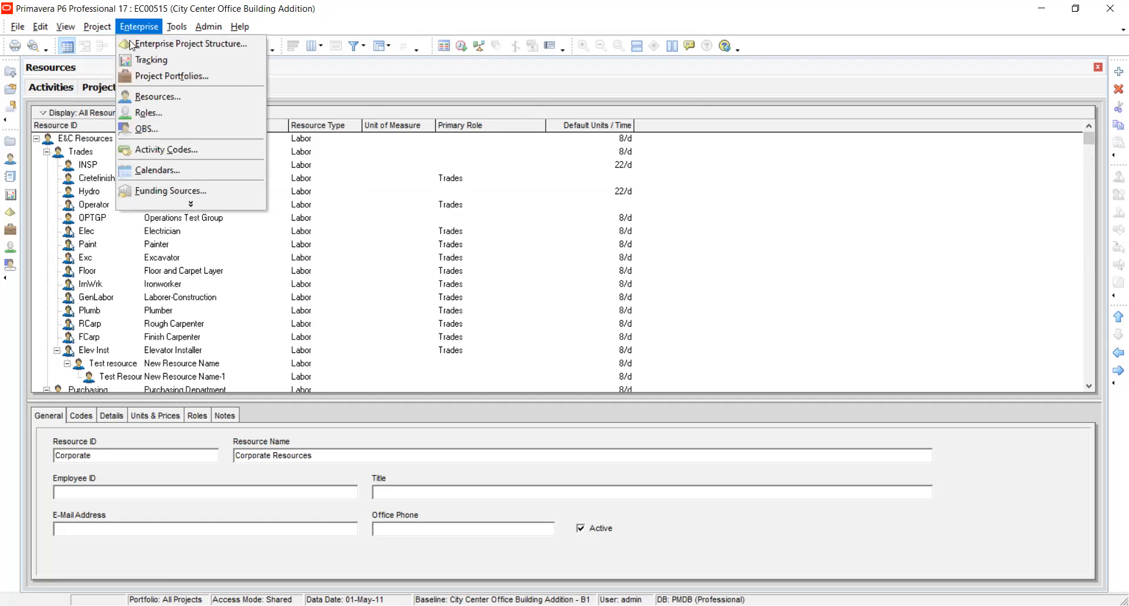
click(141, 97)
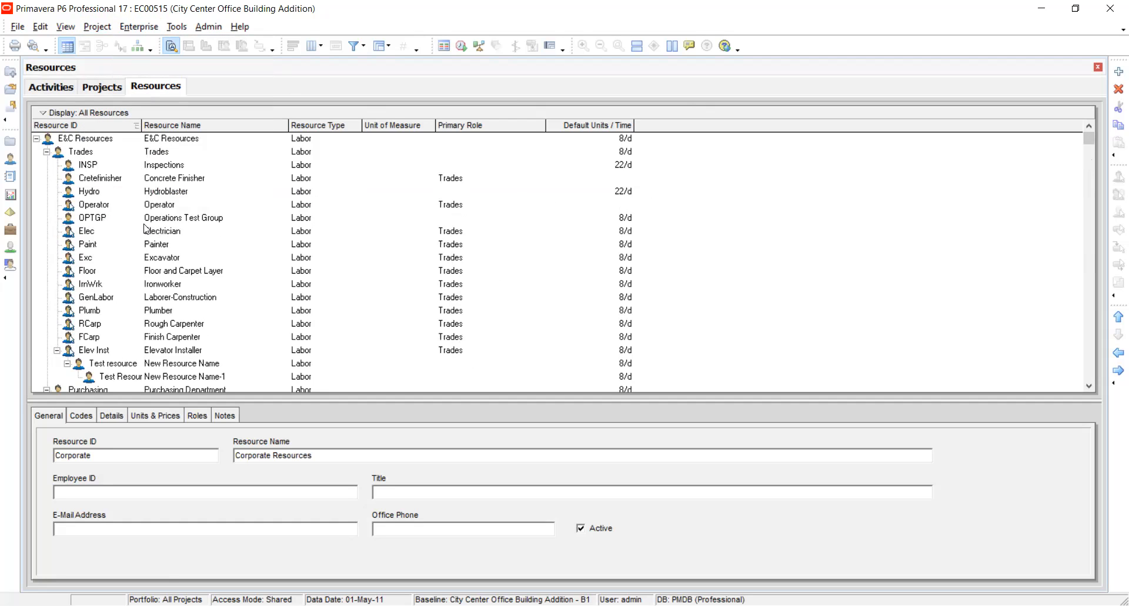
click(101, 87)
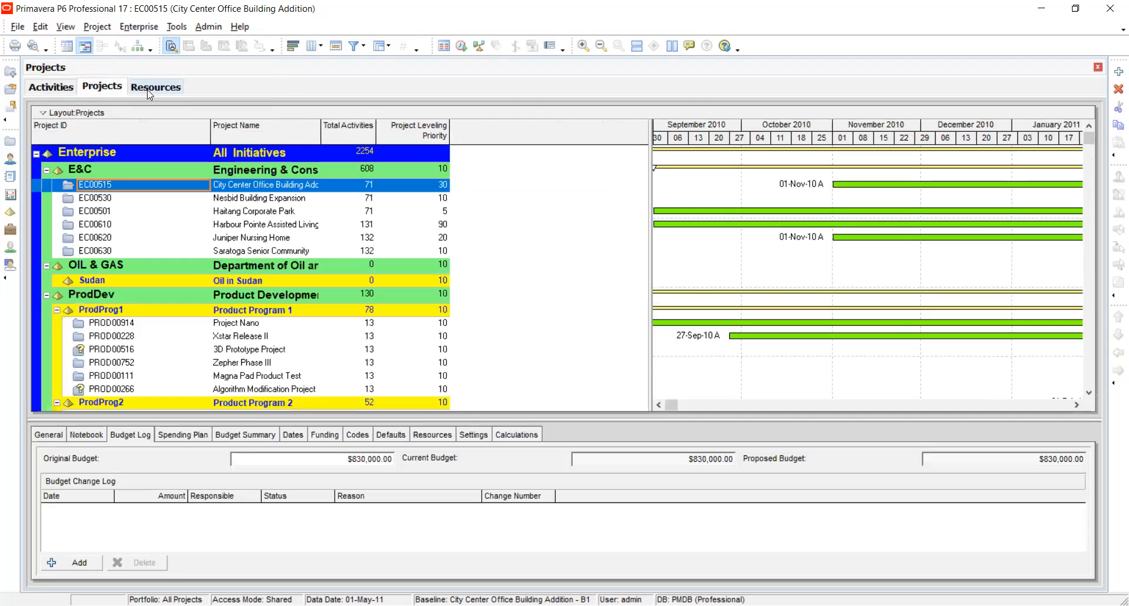
click(149, 92)
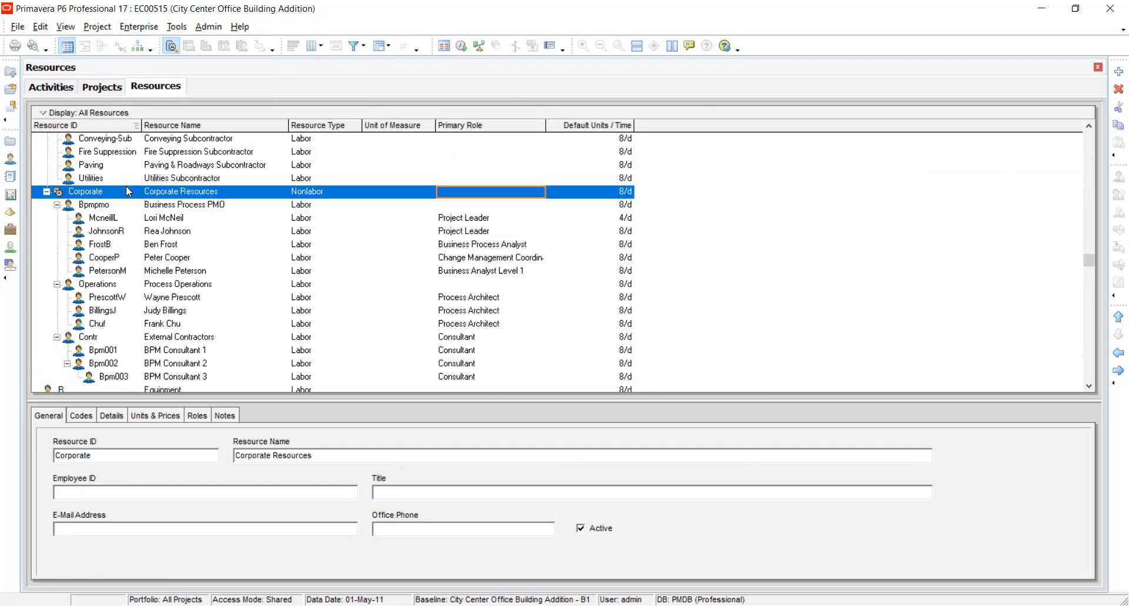
Add a new resource beneath the Painter resource in the Trades group.
scroll(126, 186, up, 20)
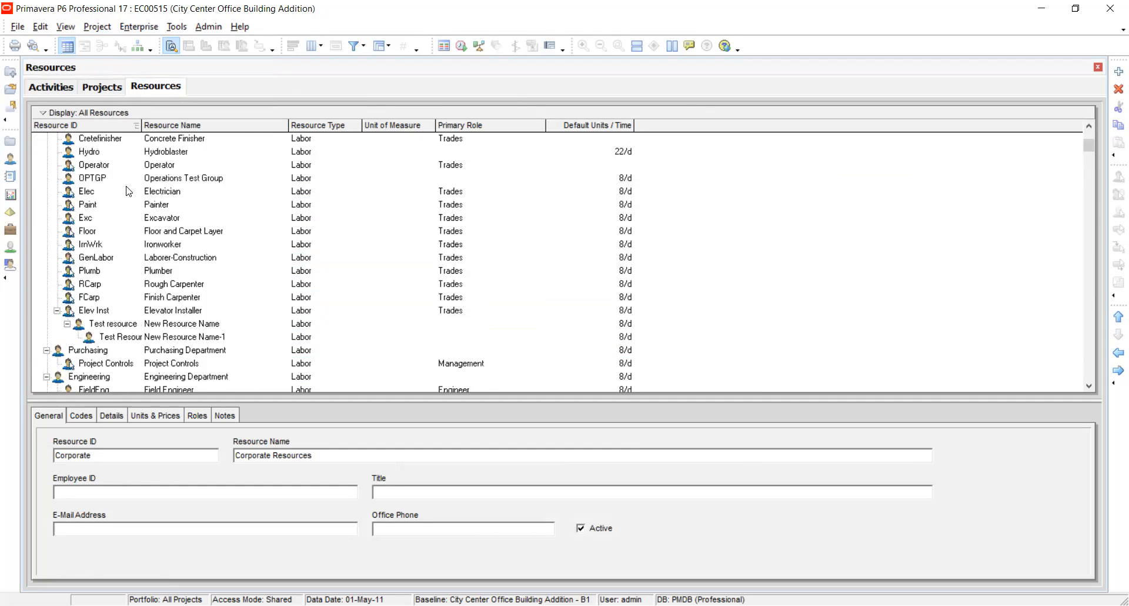
scroll(126, 192, up, 3)
click(116, 179)
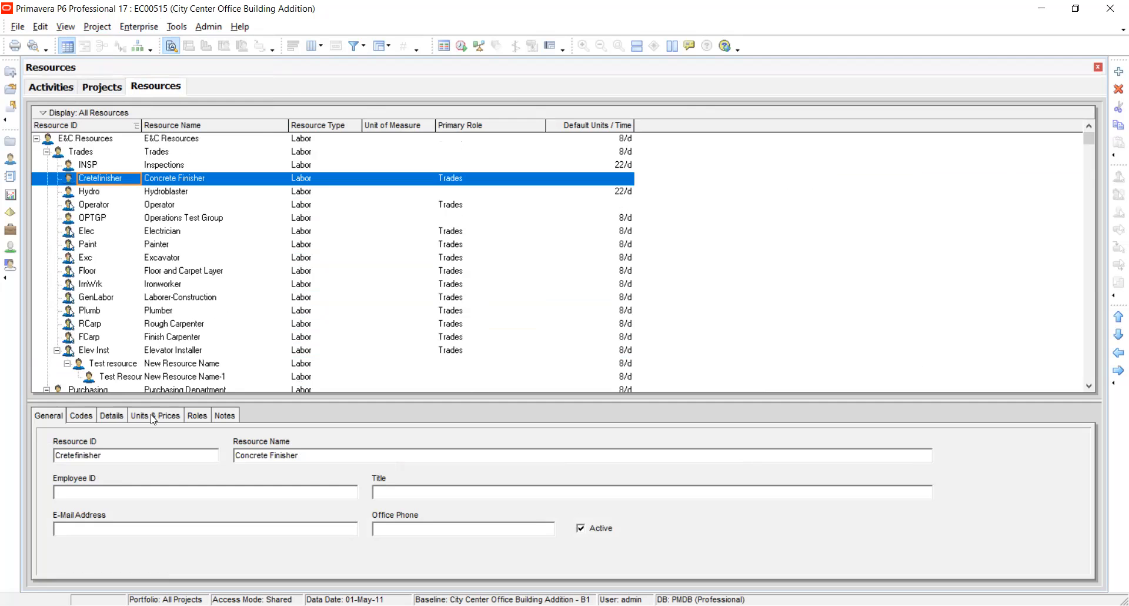
right_click(120, 244)
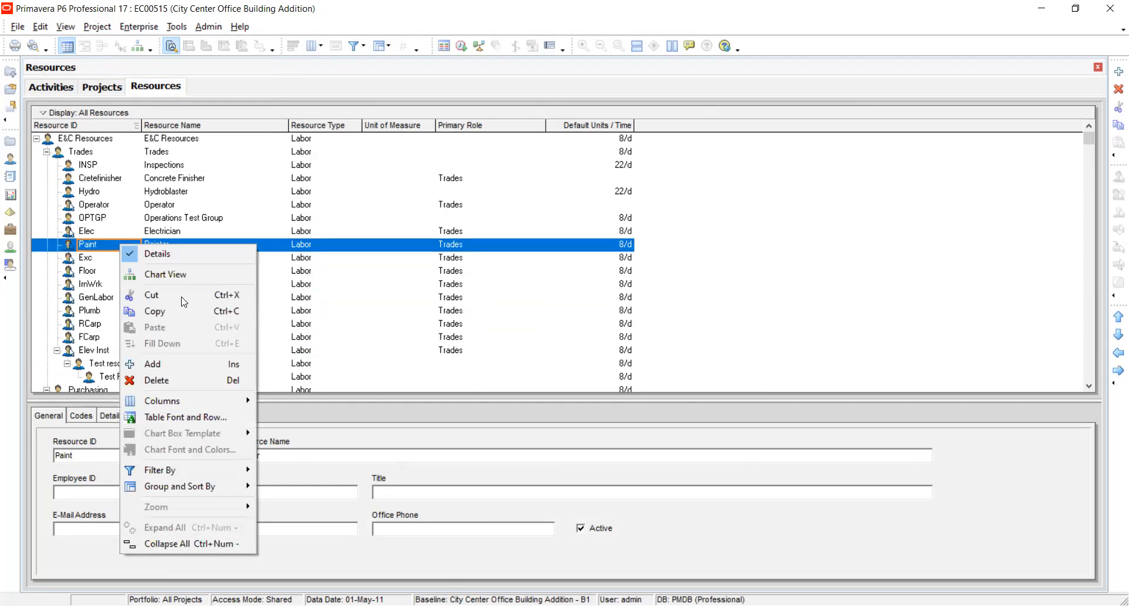
click(177, 363)
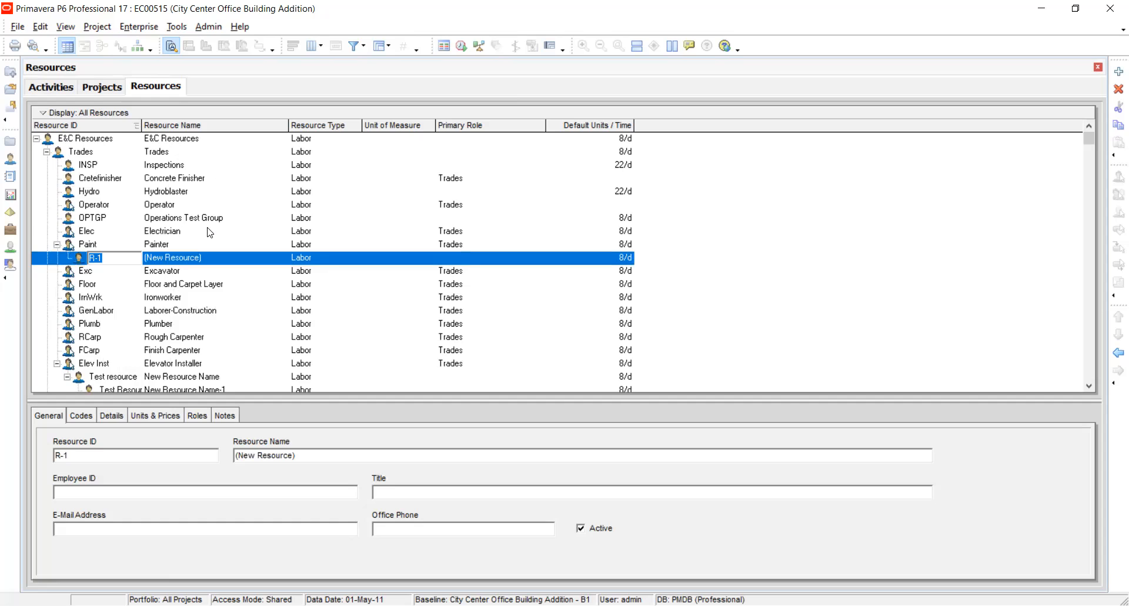
click(120, 269)
click(128, 258)
click(127, 258)
click(190, 259)
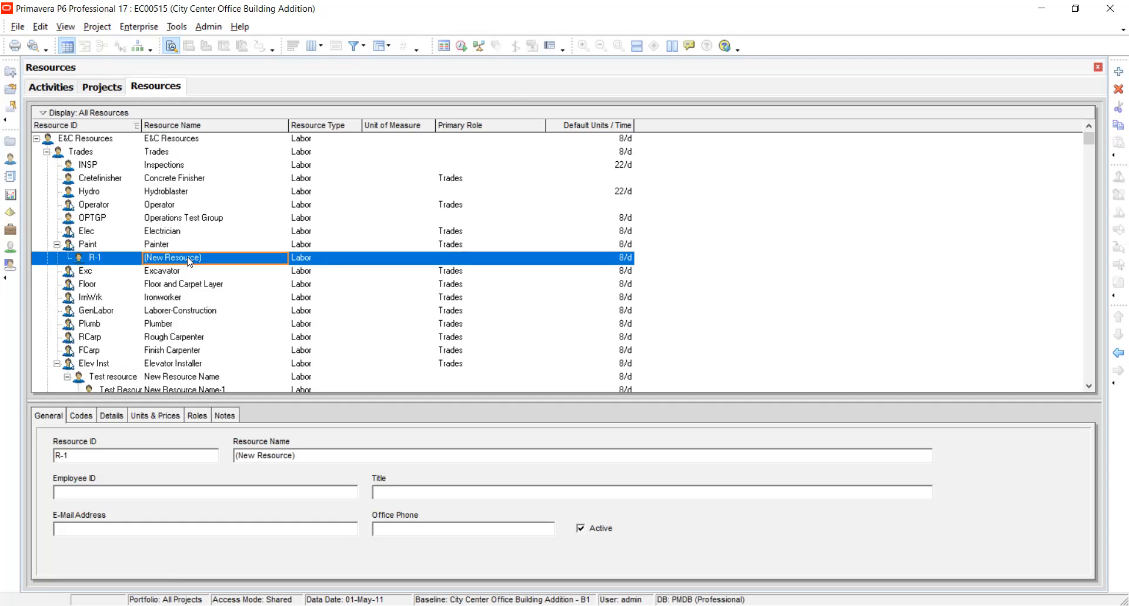
Delete the newly added resource beneath Painter.
right_click(189, 259)
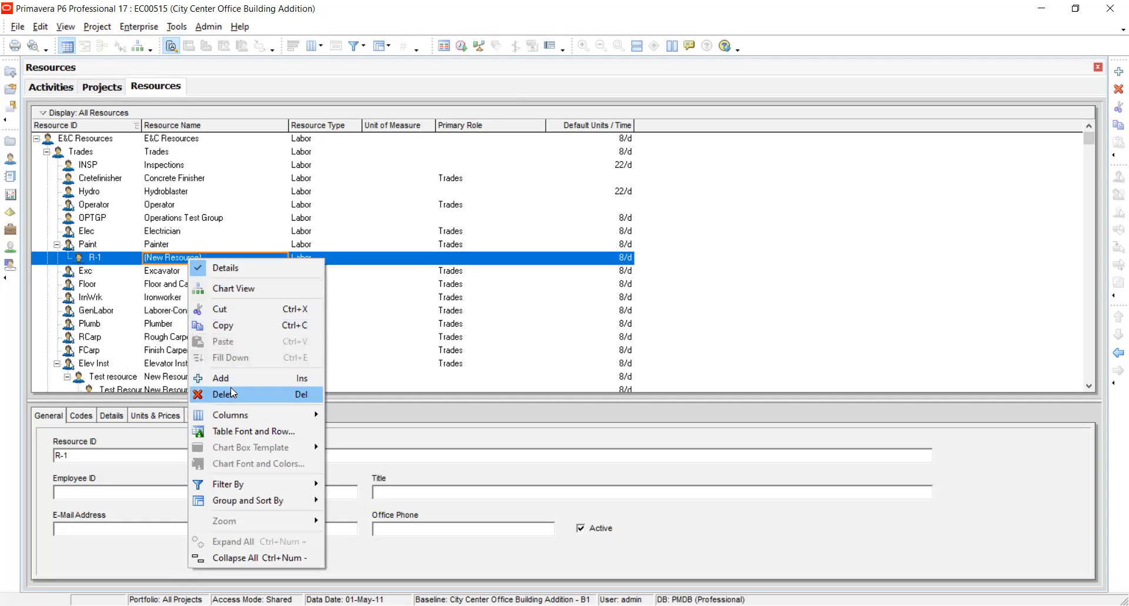
click(233, 393)
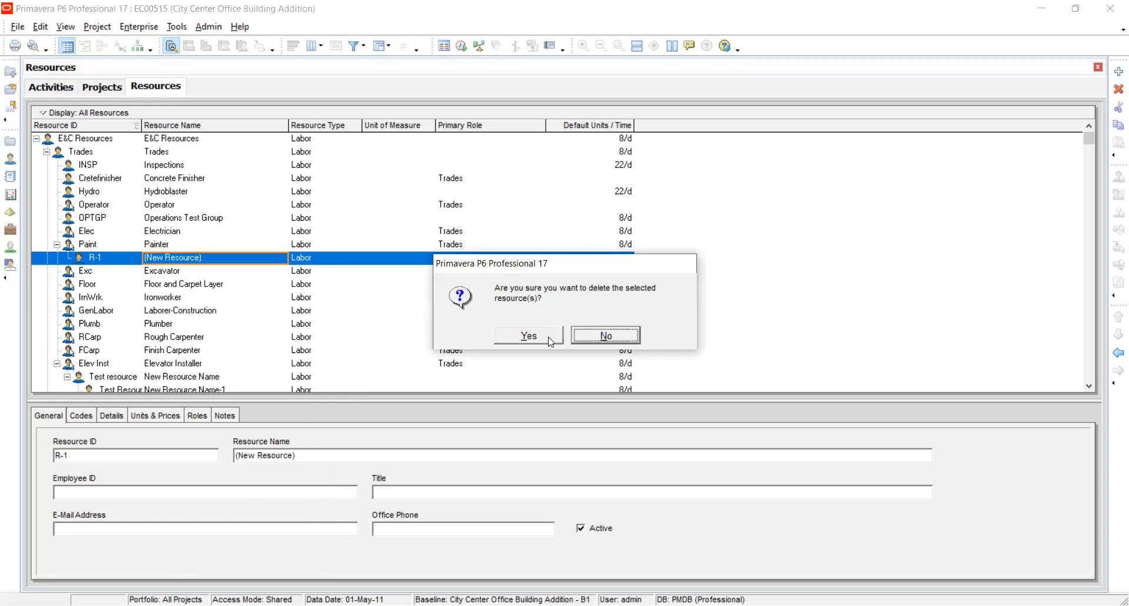
click(550, 341)
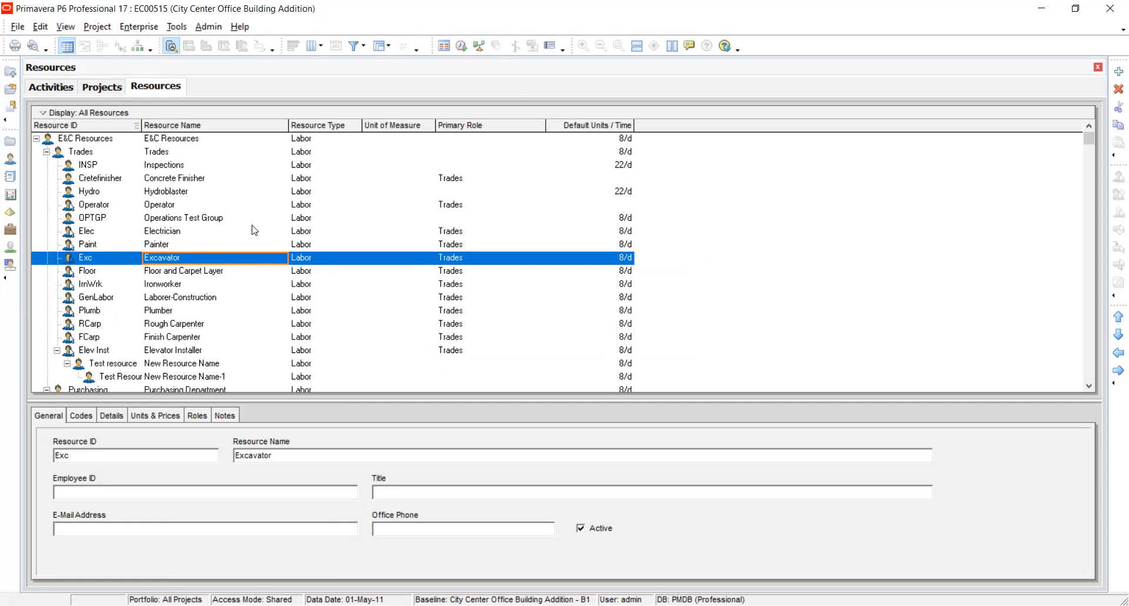
Examine the resource hierarchy down to the Product Development group, and close and reopen the resource list.
scroll(134, 223, down, 8)
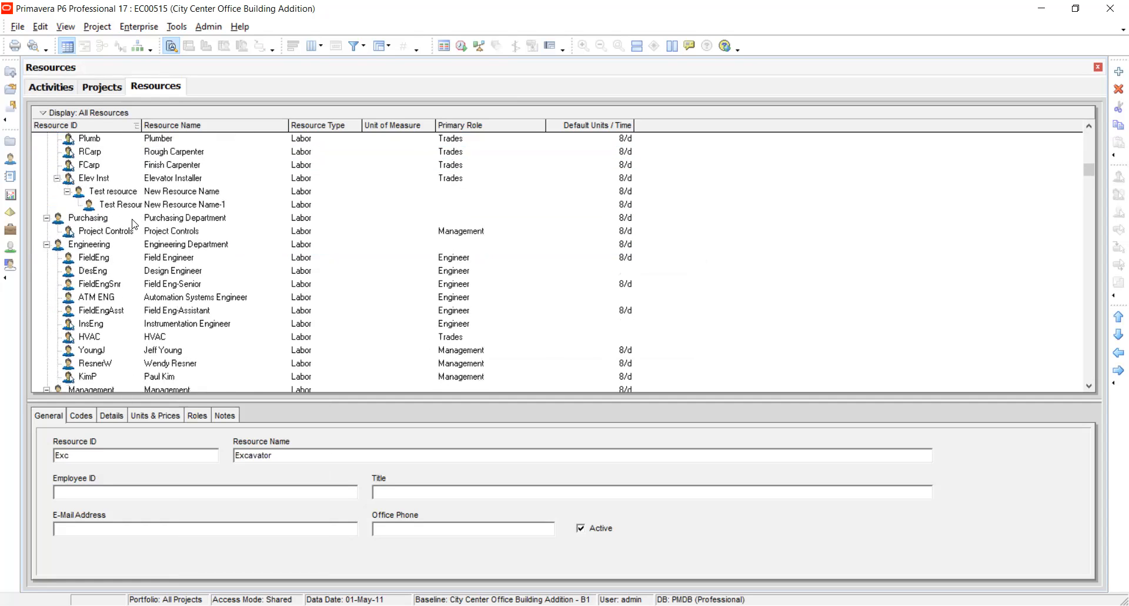
scroll(134, 224, down, 20)
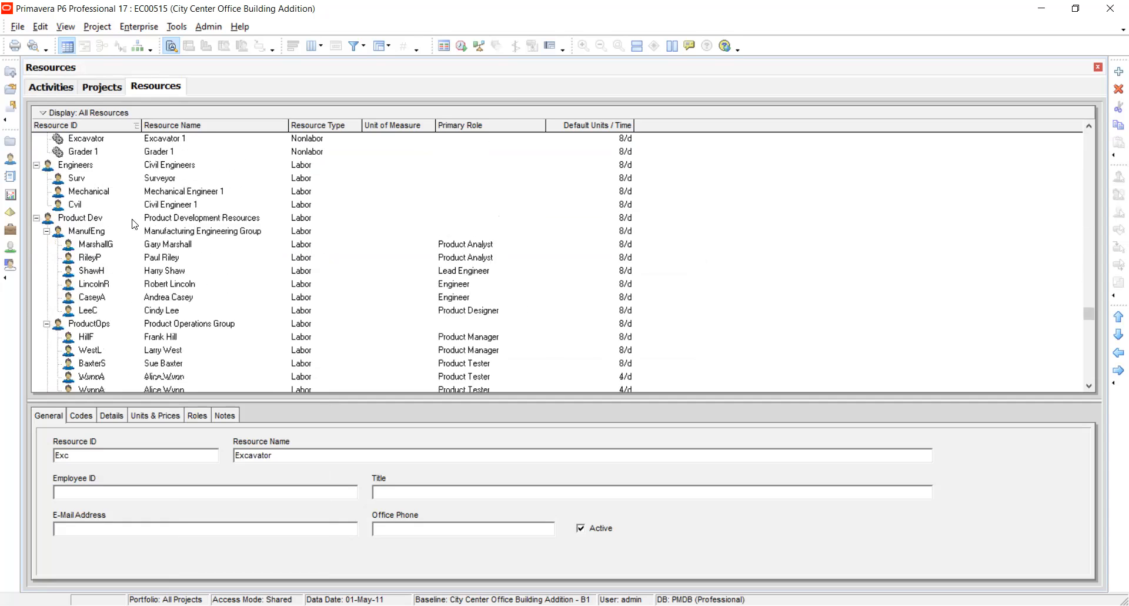
scroll(134, 223, down, 3)
scroll(135, 223, up, 15)
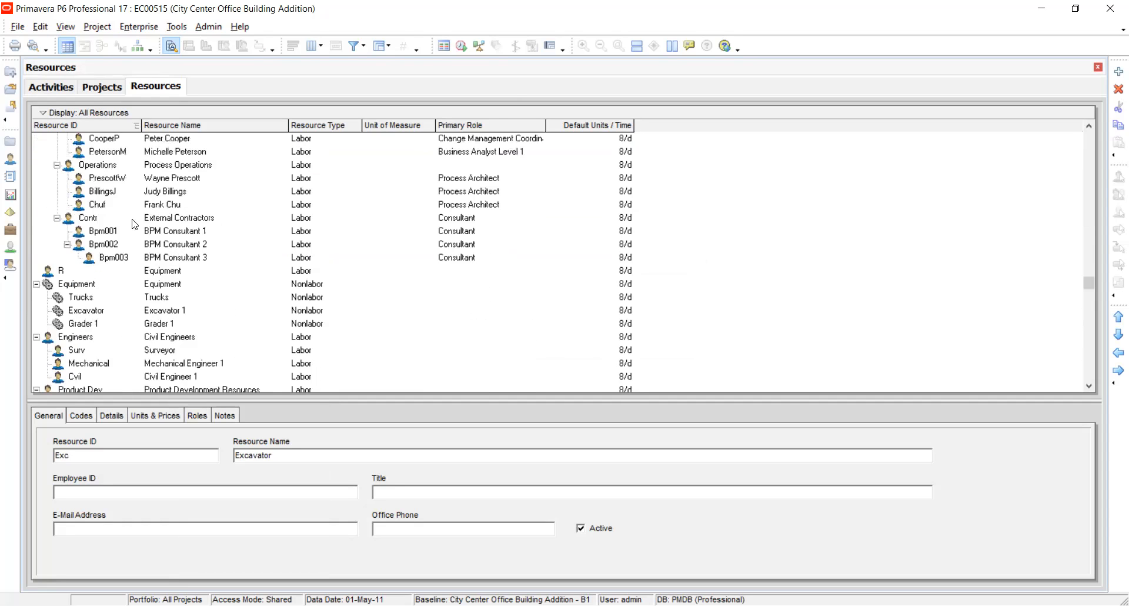
scroll(134, 224, up, 6)
click(139, 26)
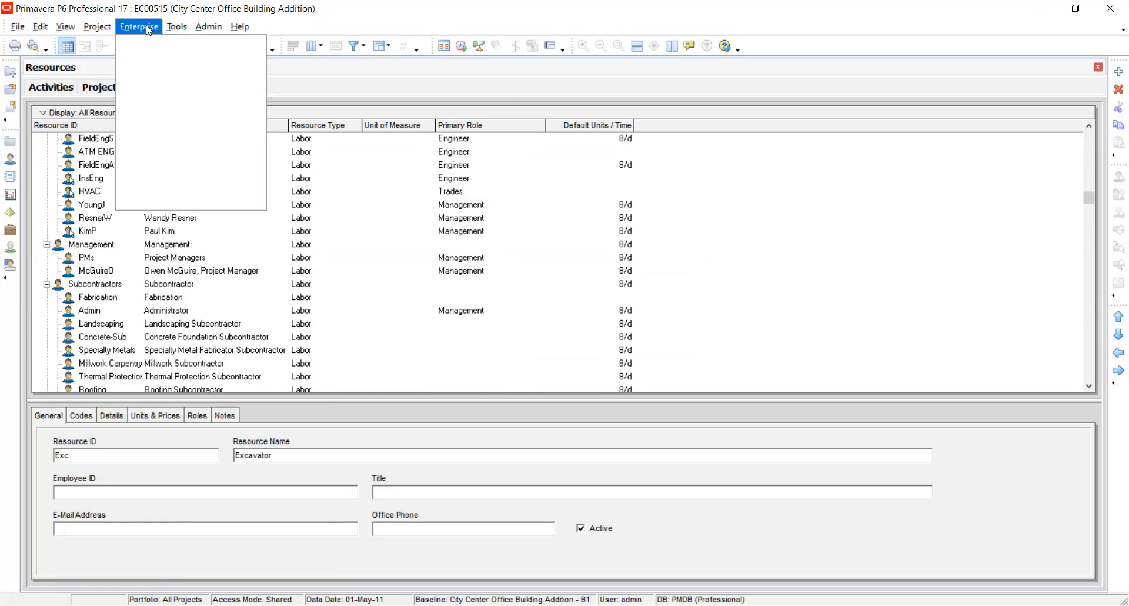
click(146, 95)
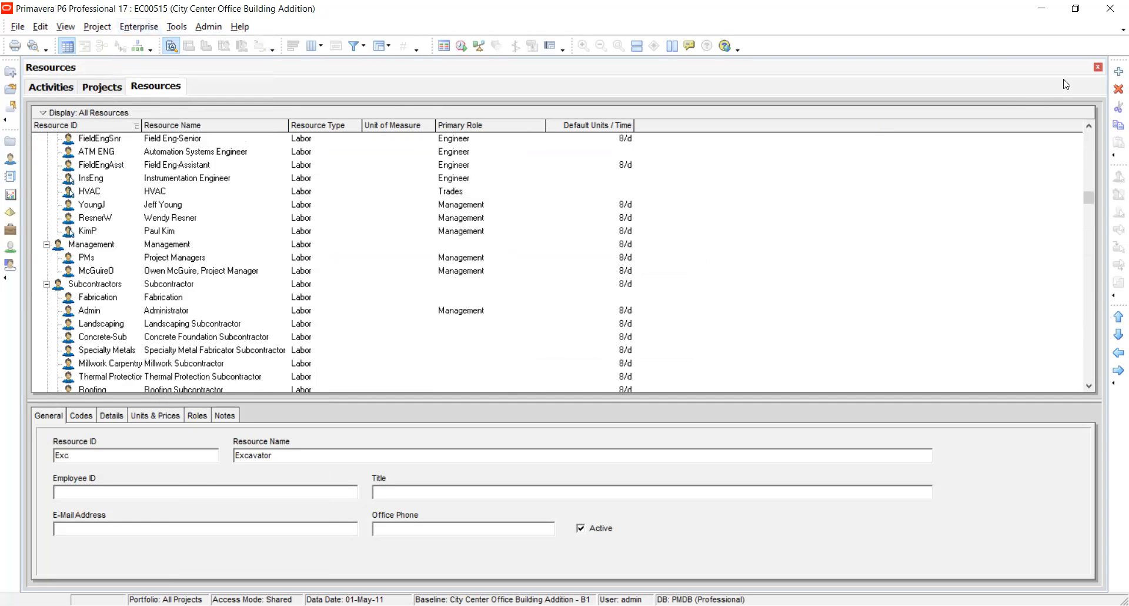
click(1098, 68)
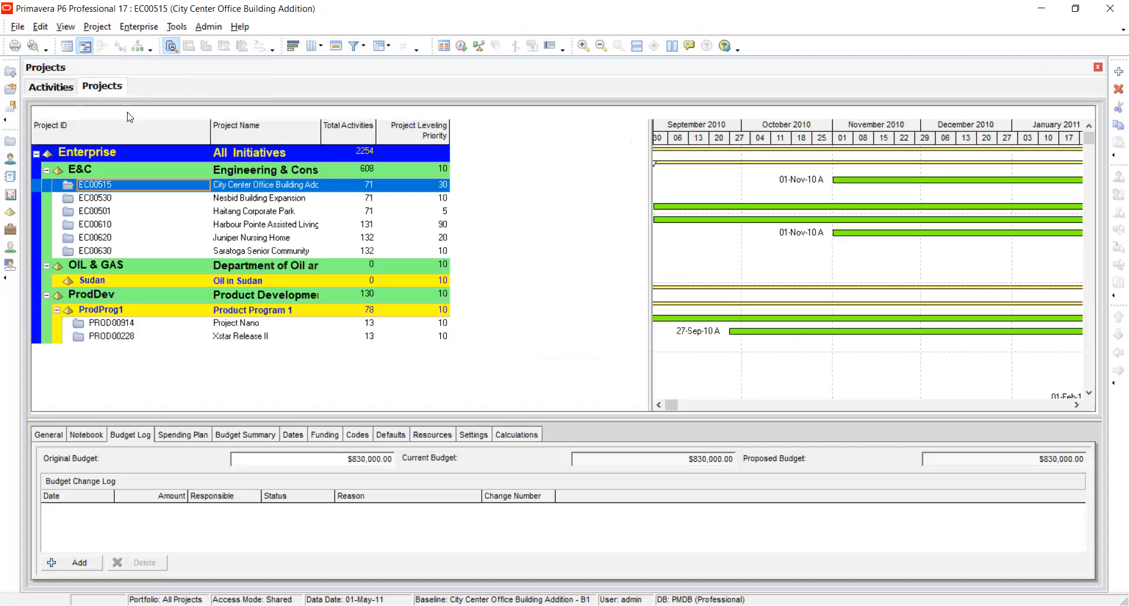
click(139, 27)
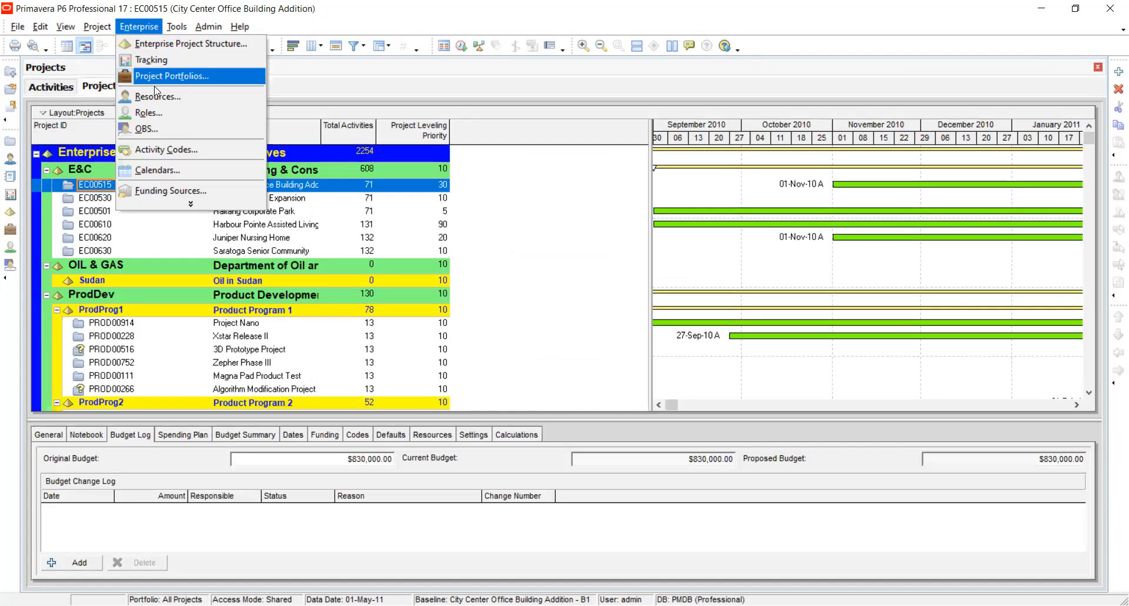
click(155, 96)
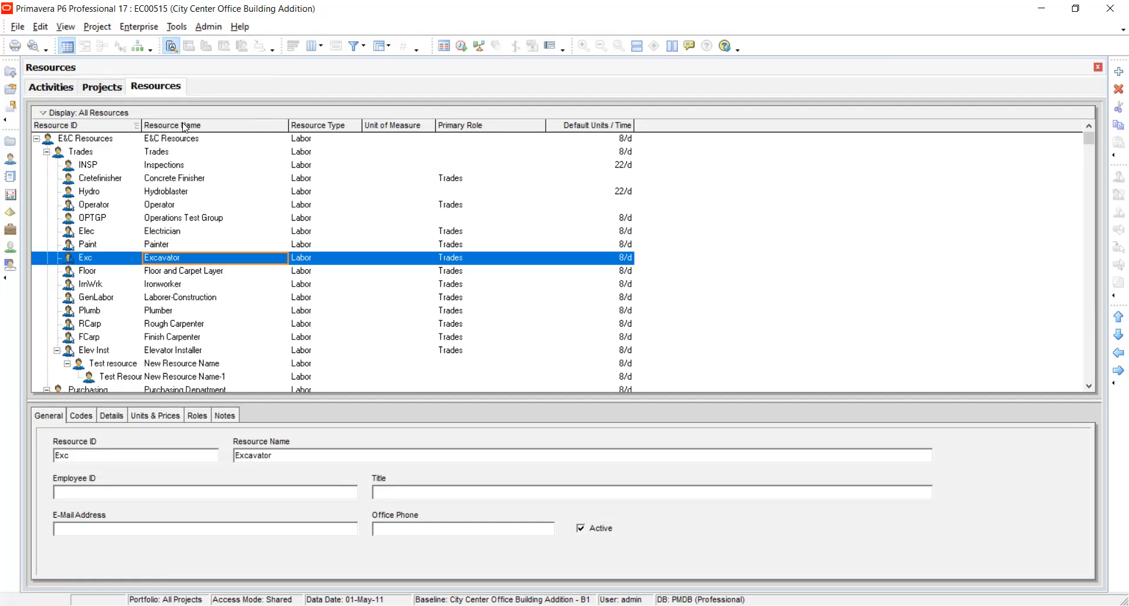
Inspect the resource type of the Electrician resource in the Trades group.
click(137, 233)
click(312, 236)
click(315, 236)
click(316, 239)
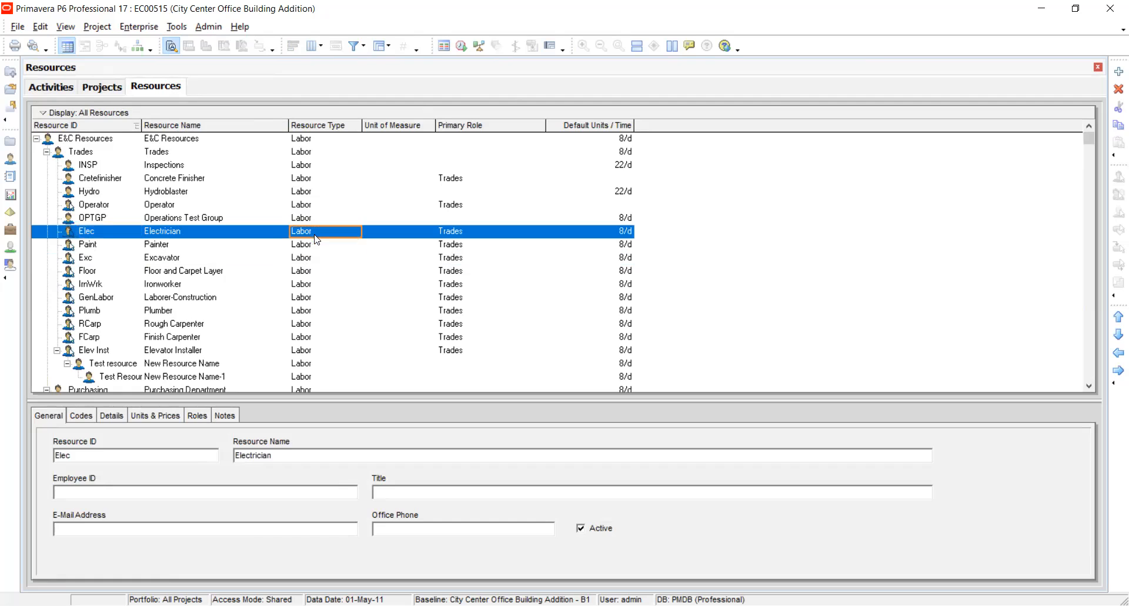
Add another new resource beneath Painter and delete it again.
click(86, 249)
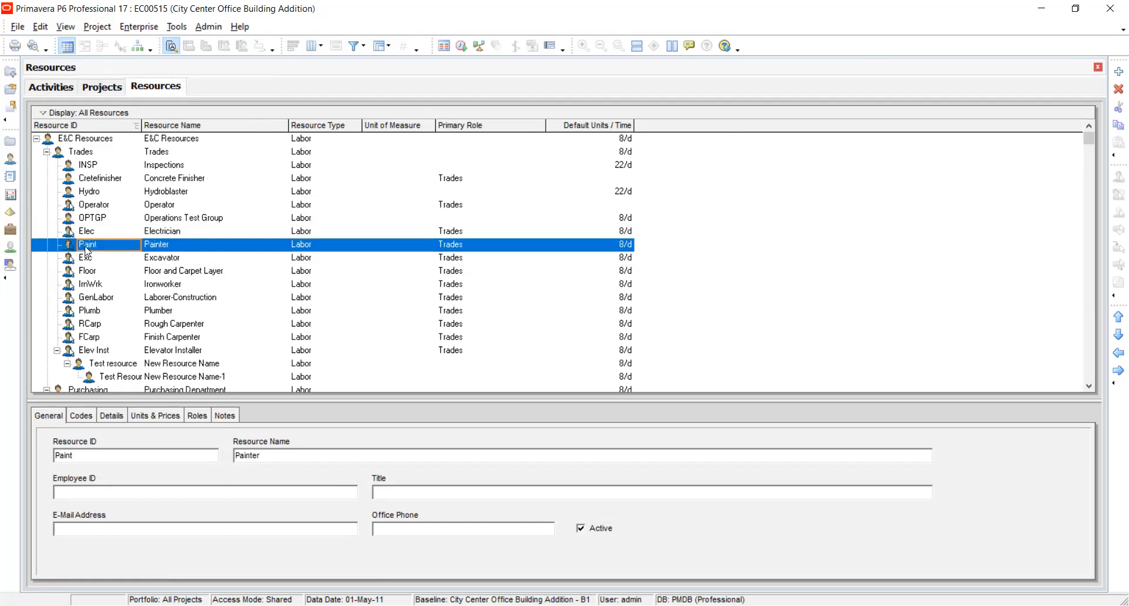
right_click(85, 250)
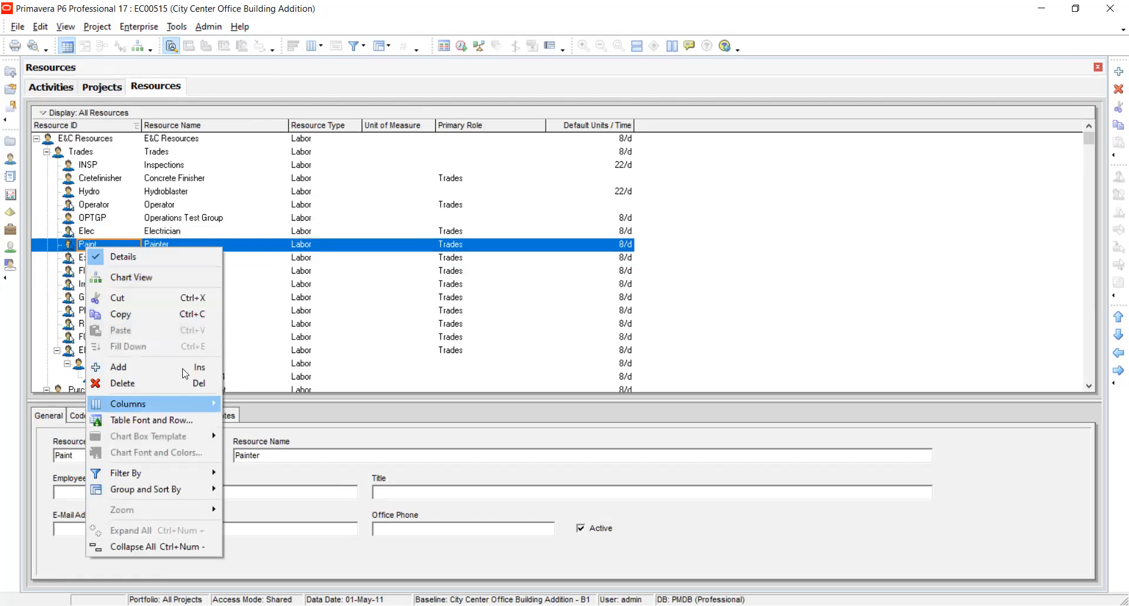
click(118, 367)
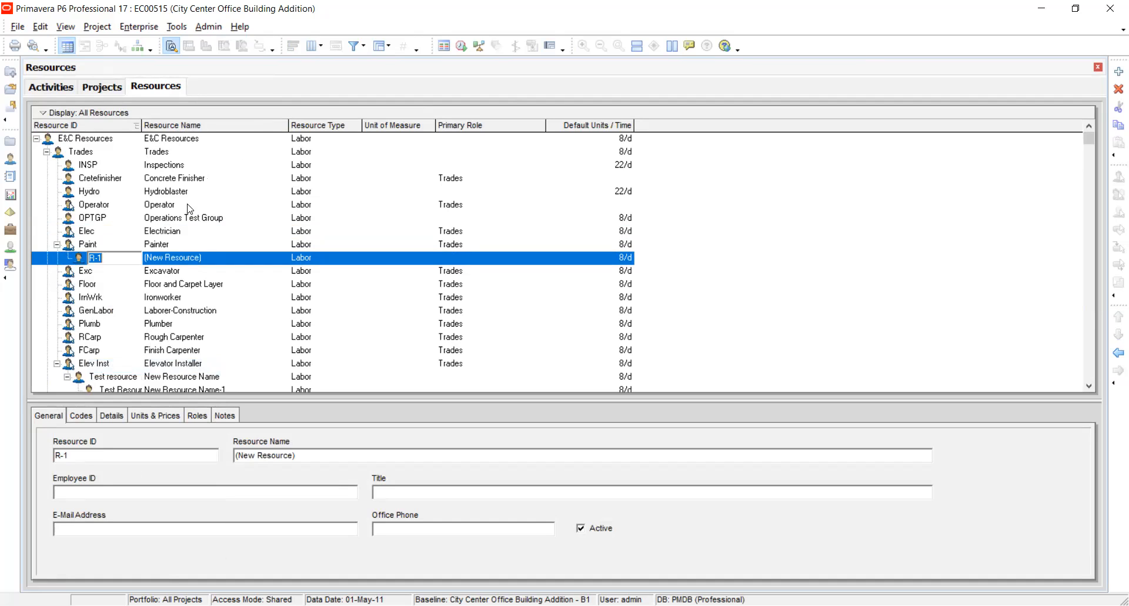
click(126, 258)
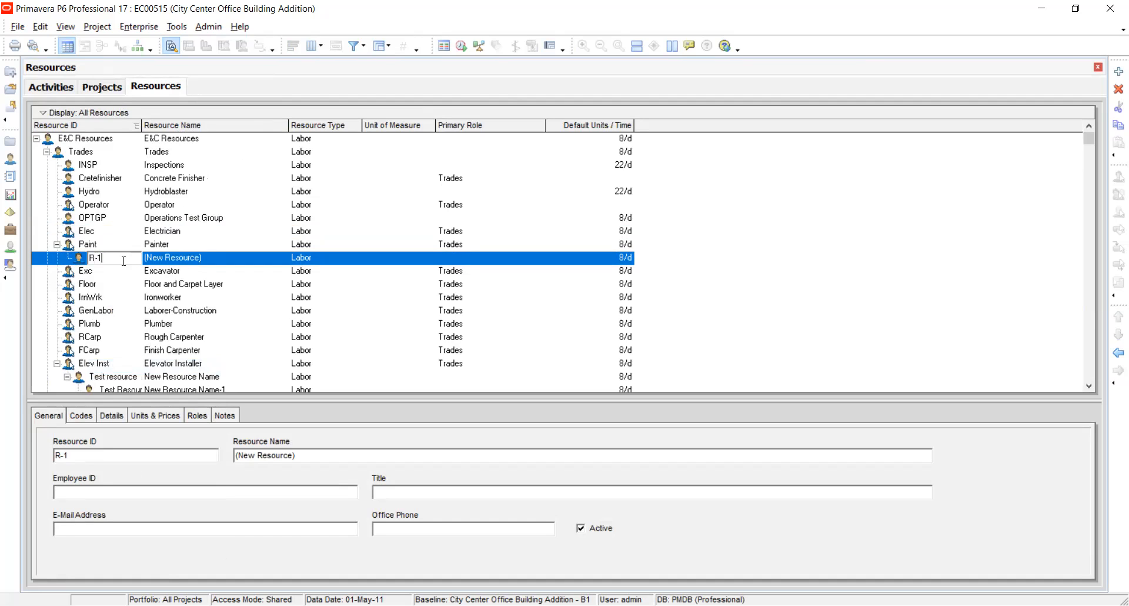
click(218, 262)
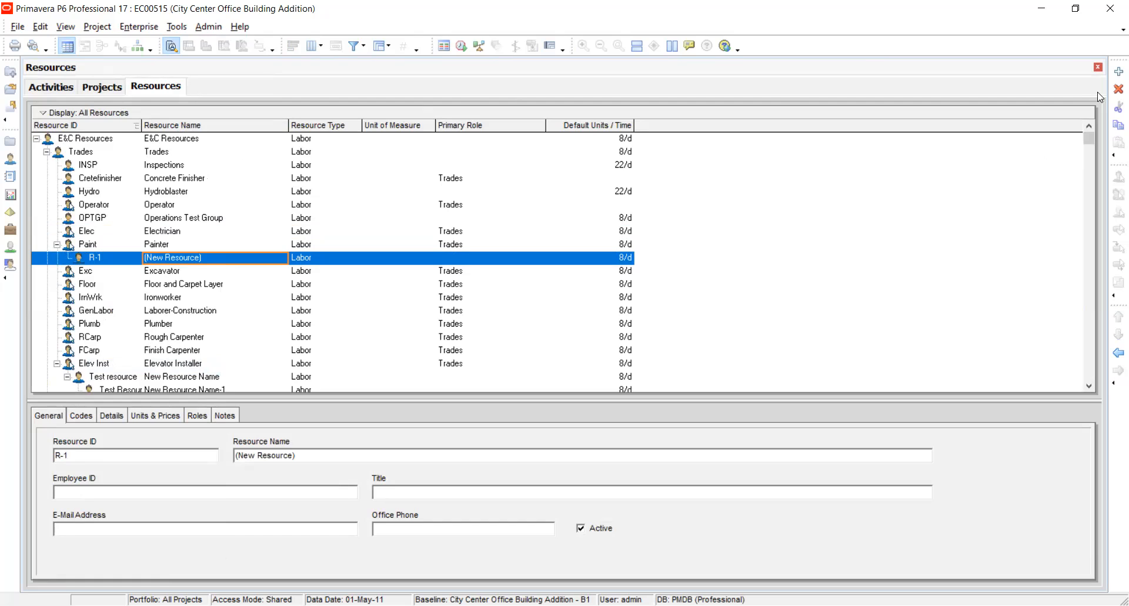
click(1119, 89)
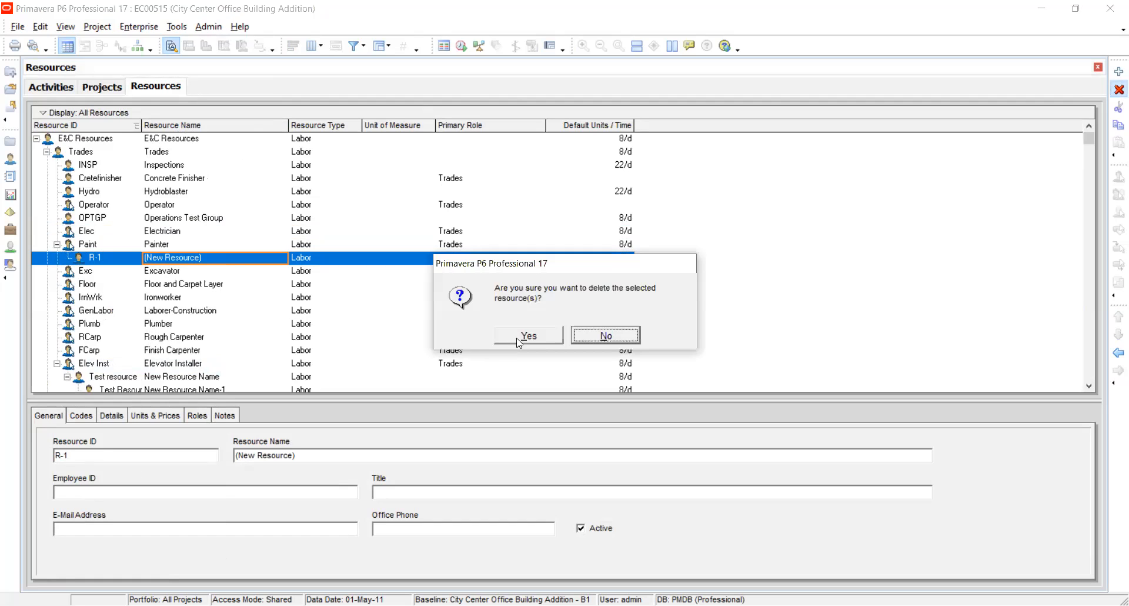
click(519, 337)
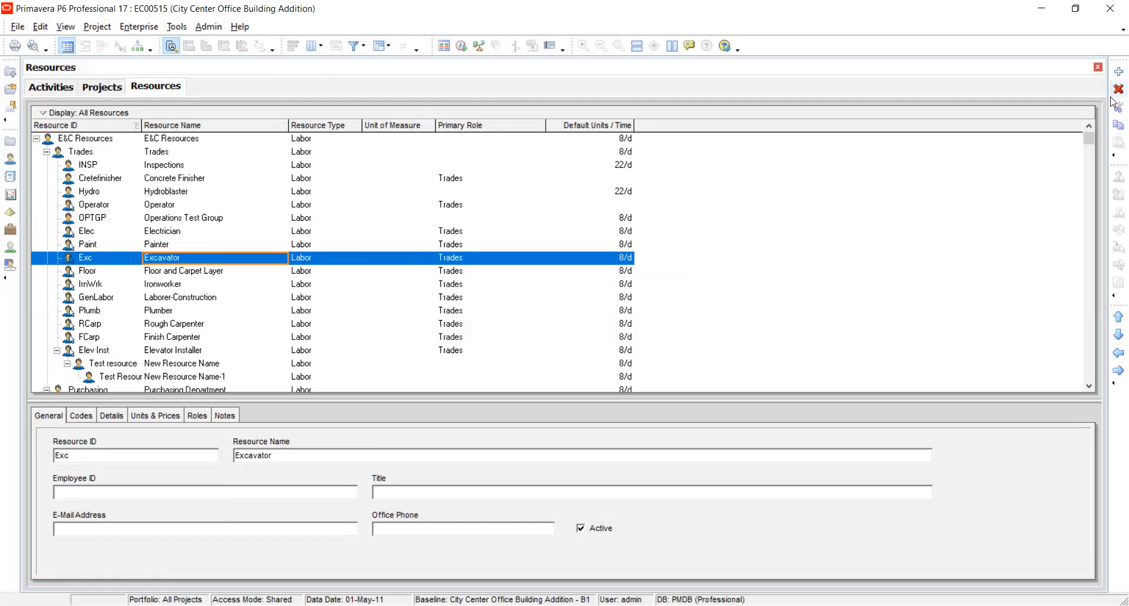
Close the resources, show the Activity Usage Profile for the EC00515 activities, and enlarge its pane.
click(1098, 66)
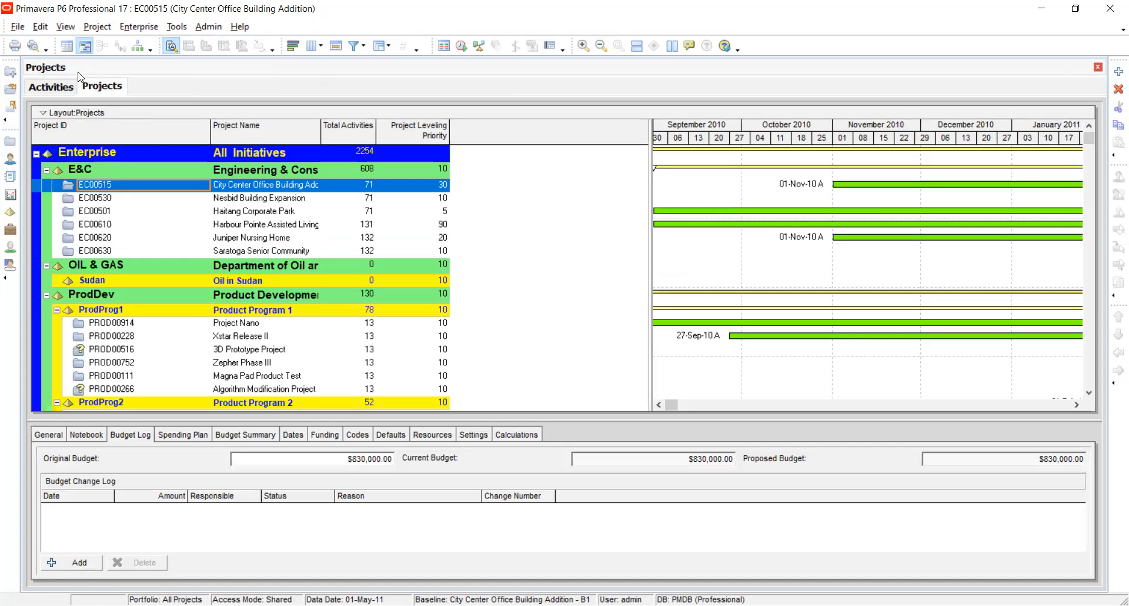
click(53, 86)
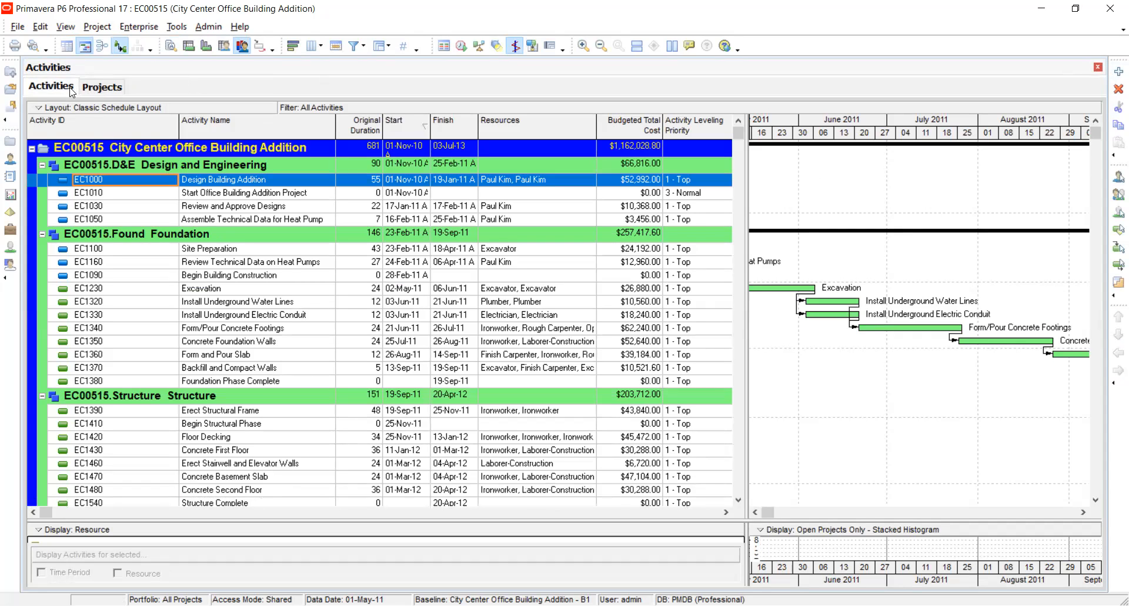
click(209, 46)
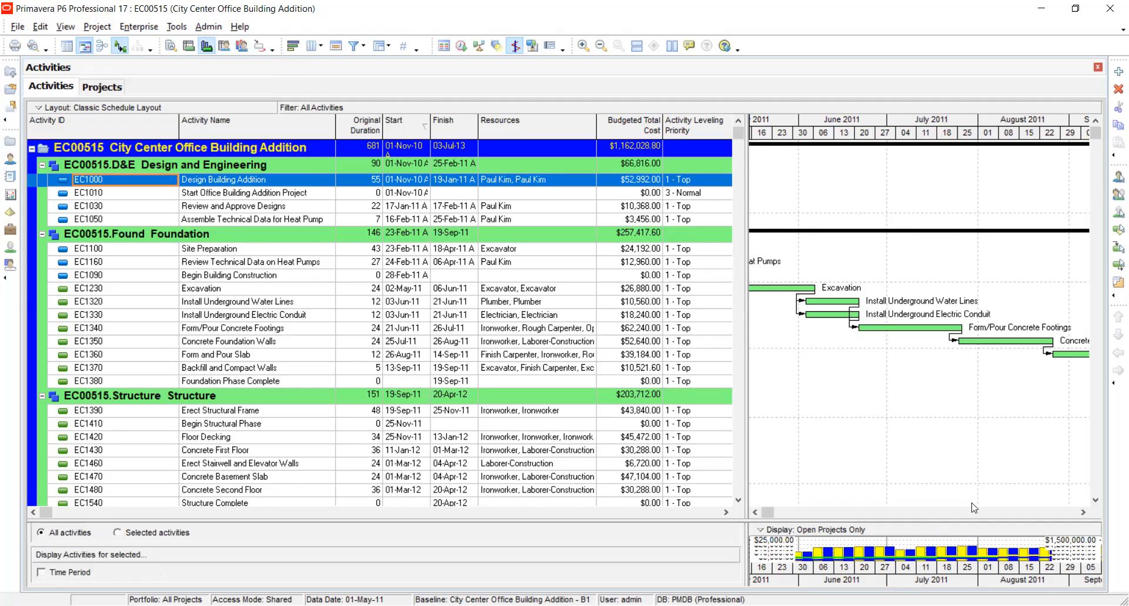
drag(906, 521, 903, 380)
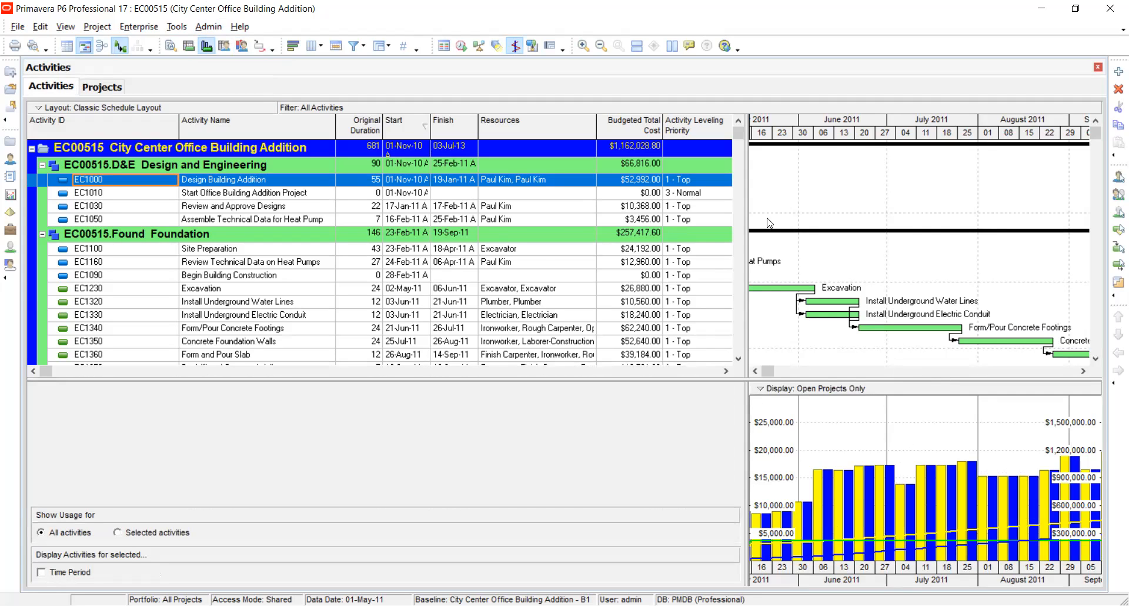
Set the timescale's date interval to Year/Month for the activity usage profile and Gantt chart.
click(852, 422)
right_click(856, 429)
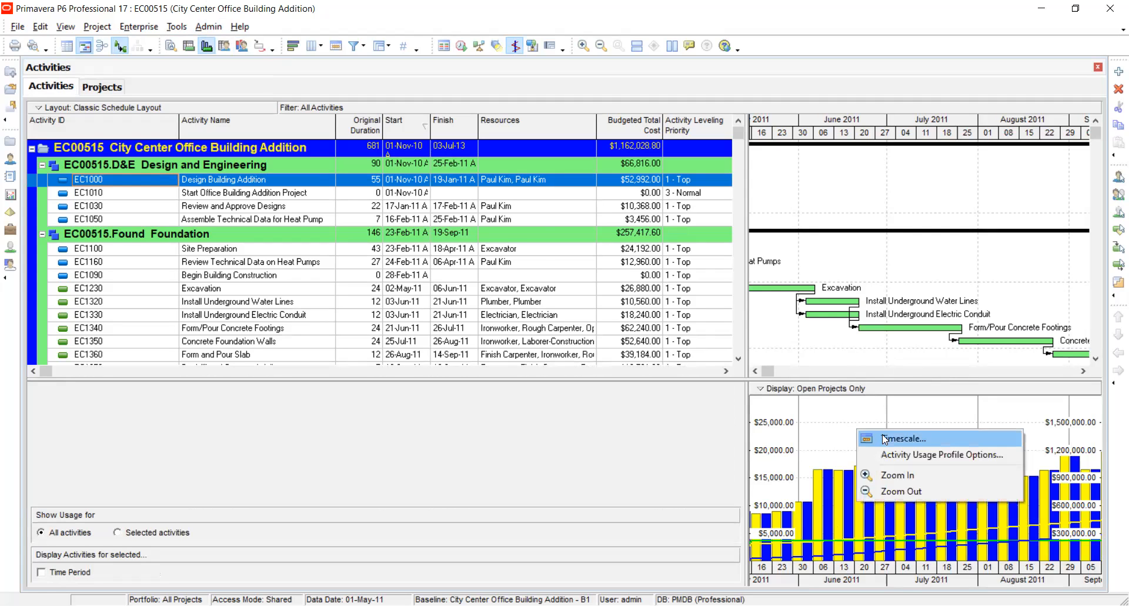
click(848, 423)
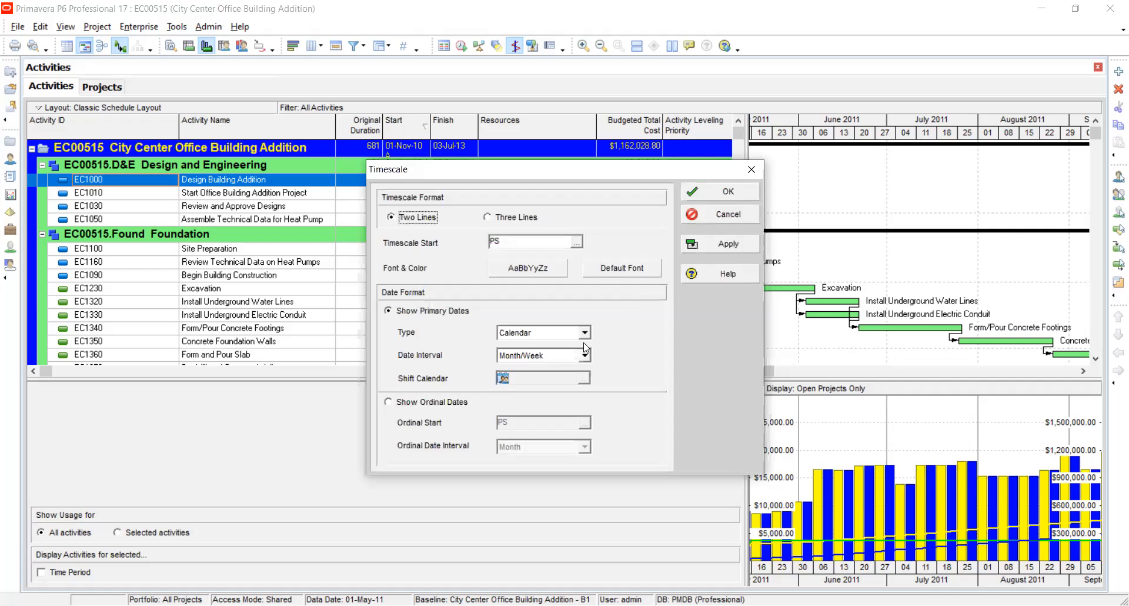
click(585, 359)
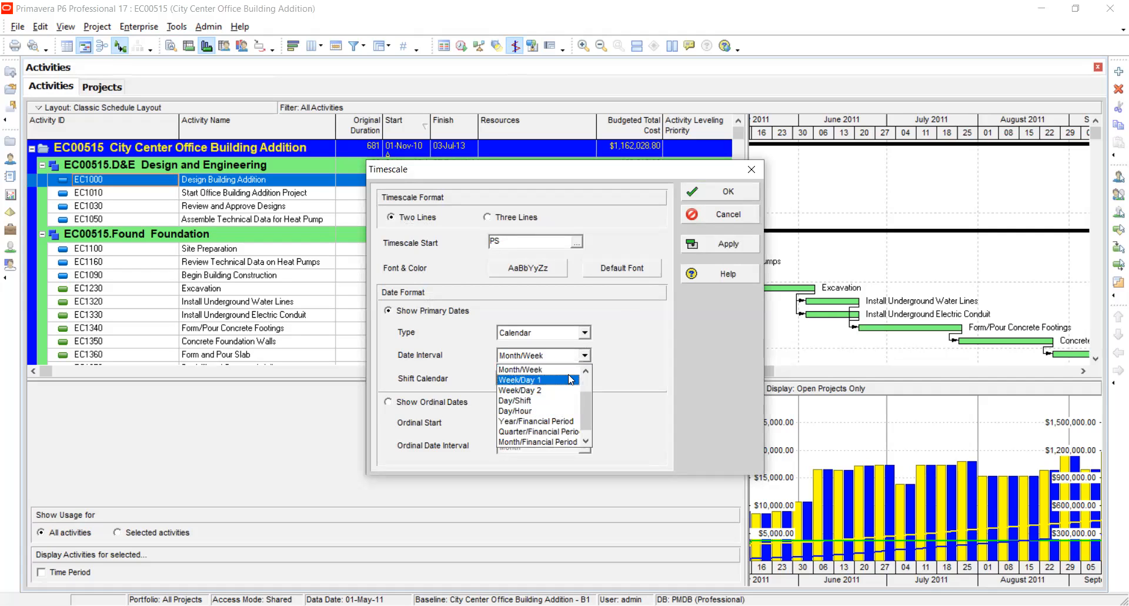
click(588, 383)
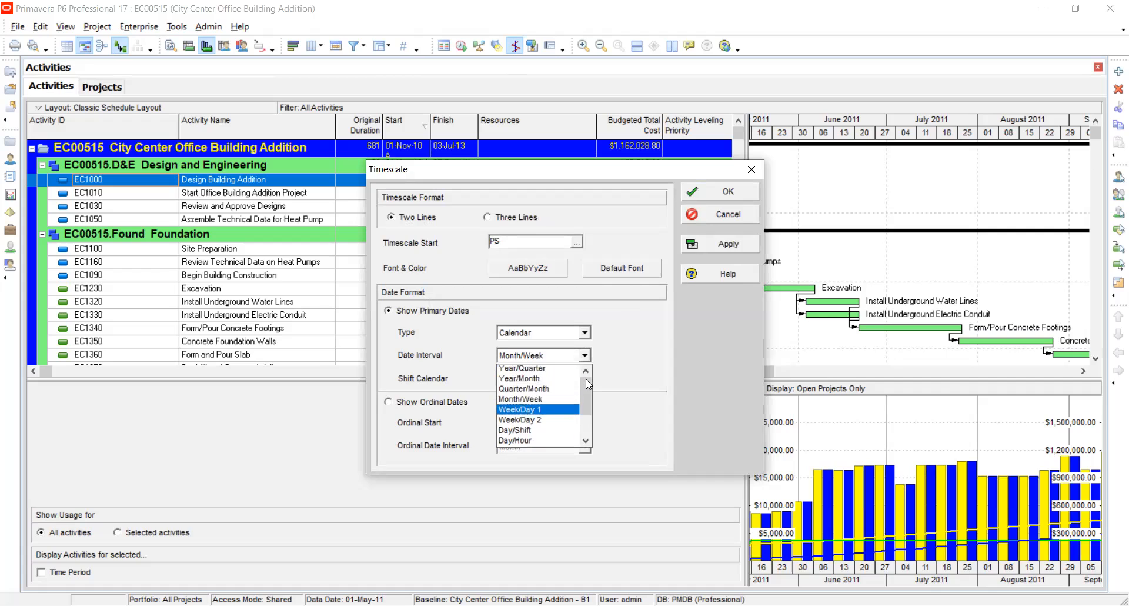
click(553, 379)
click(714, 243)
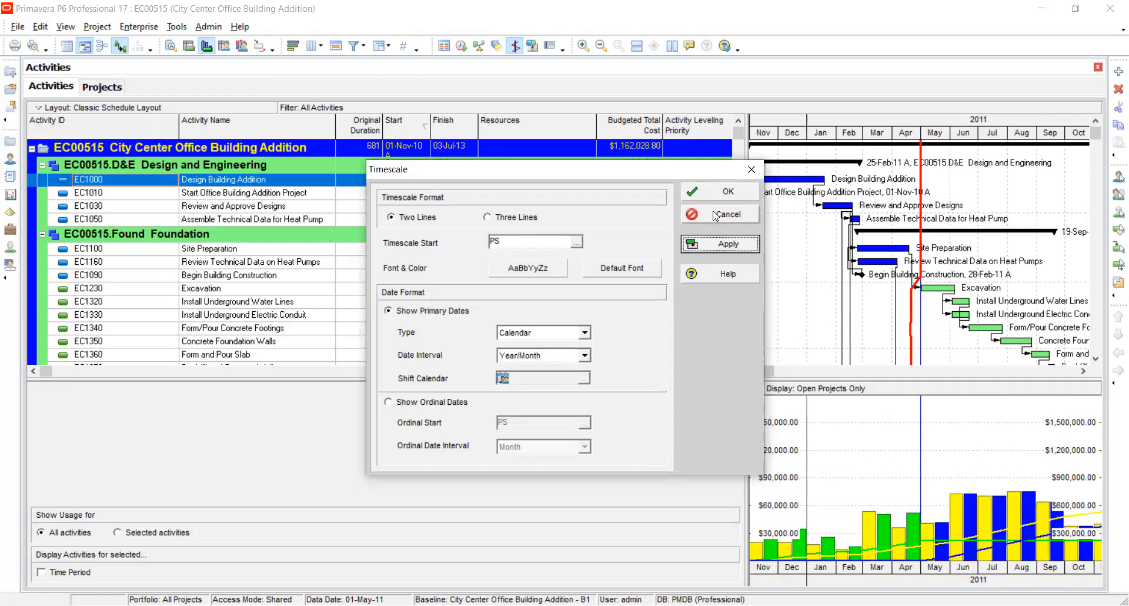
click(716, 195)
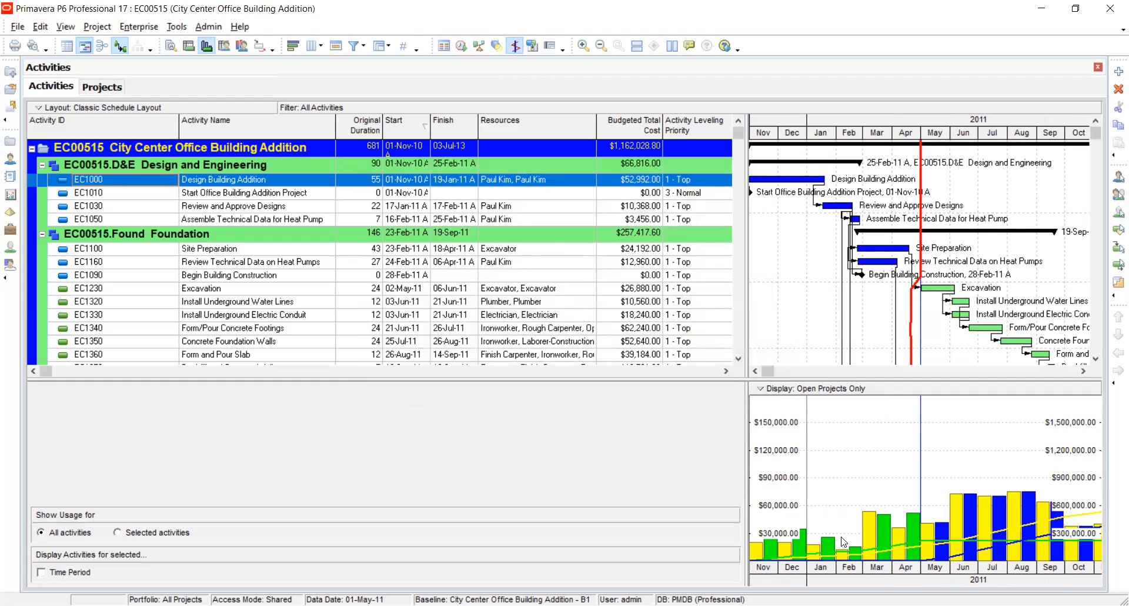
right_click(842, 432)
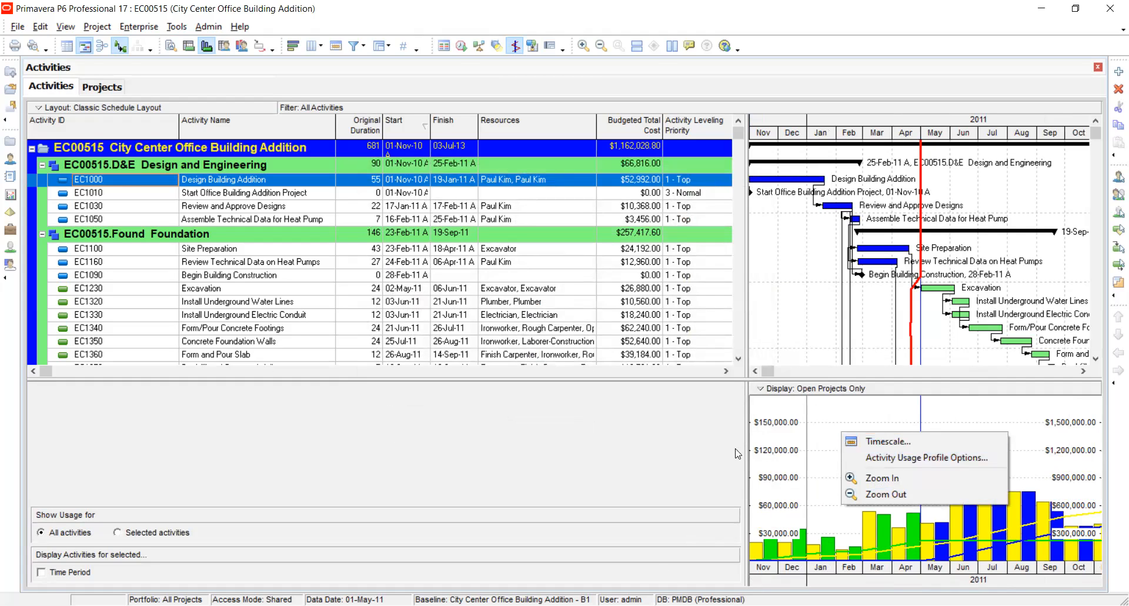
click(847, 371)
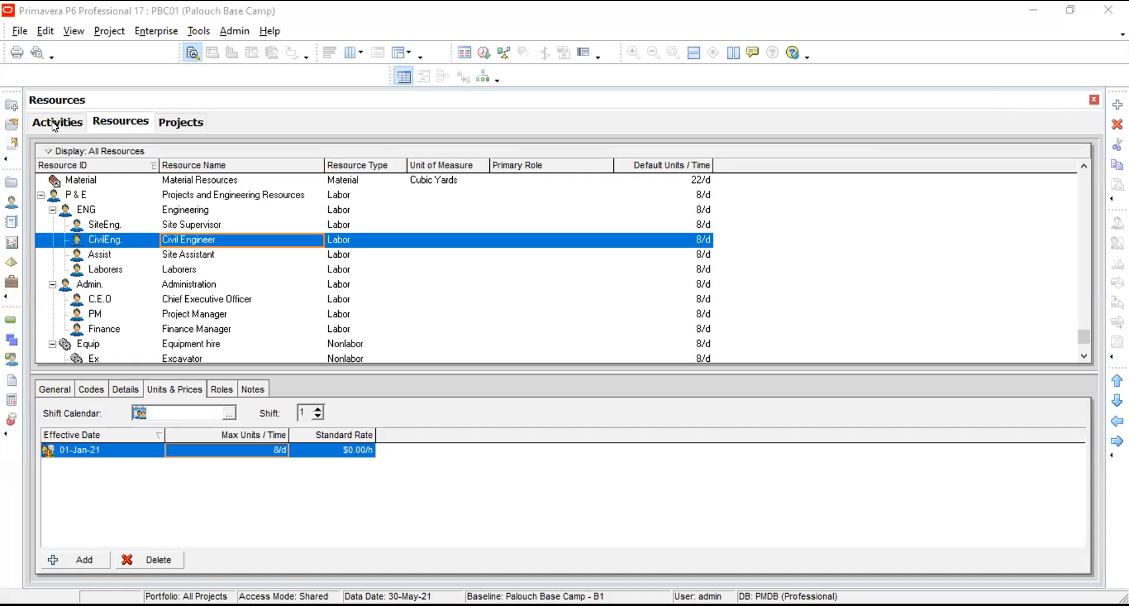
Return to the project's activities and inspect the budgeted costs and assigned resources of Excavation and Equipment Mobilization in Bush Clearing.
click(54, 123)
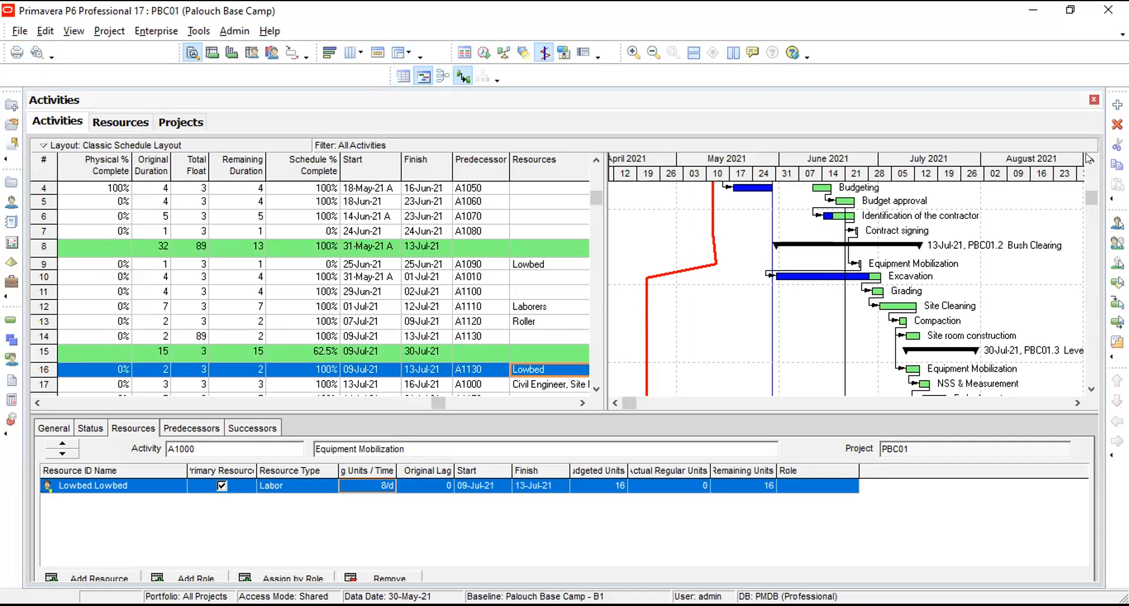
scroll(1090, 158, up, 2)
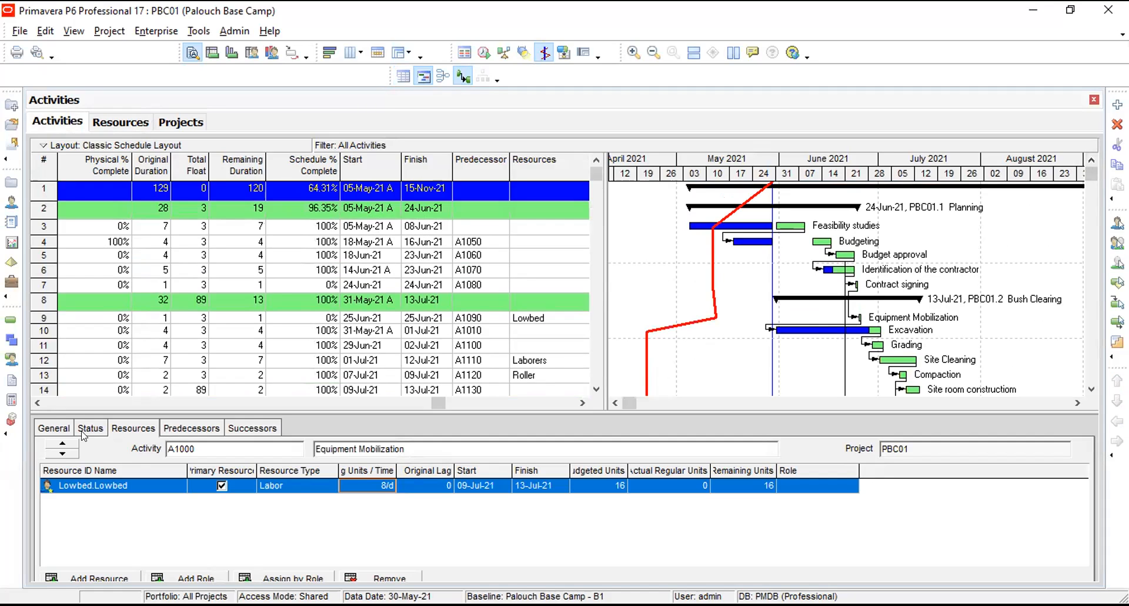
click(36, 403)
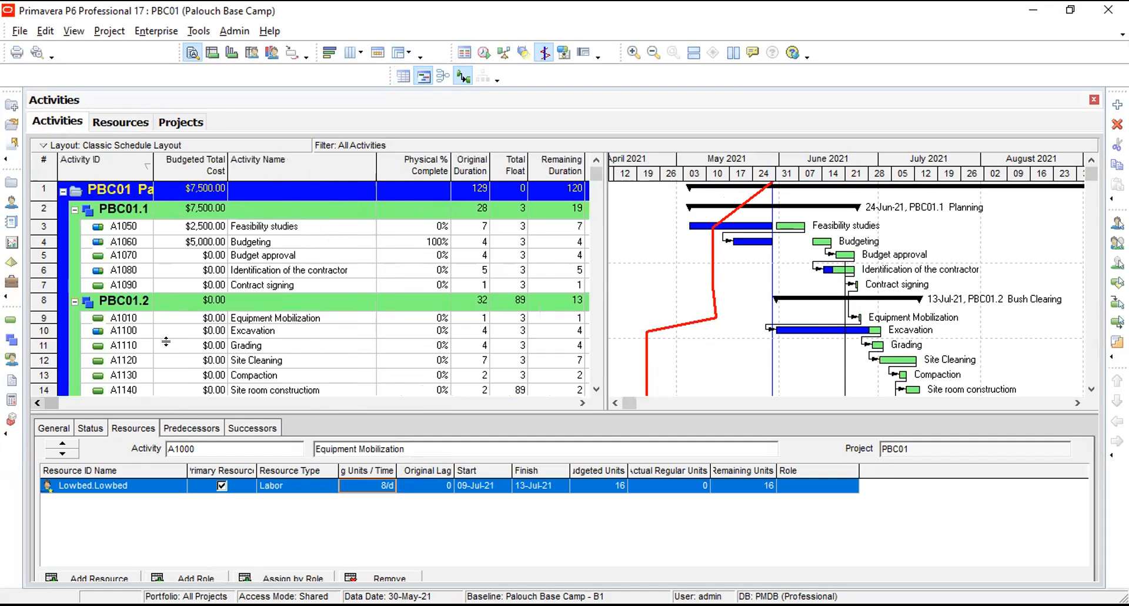
click(212, 323)
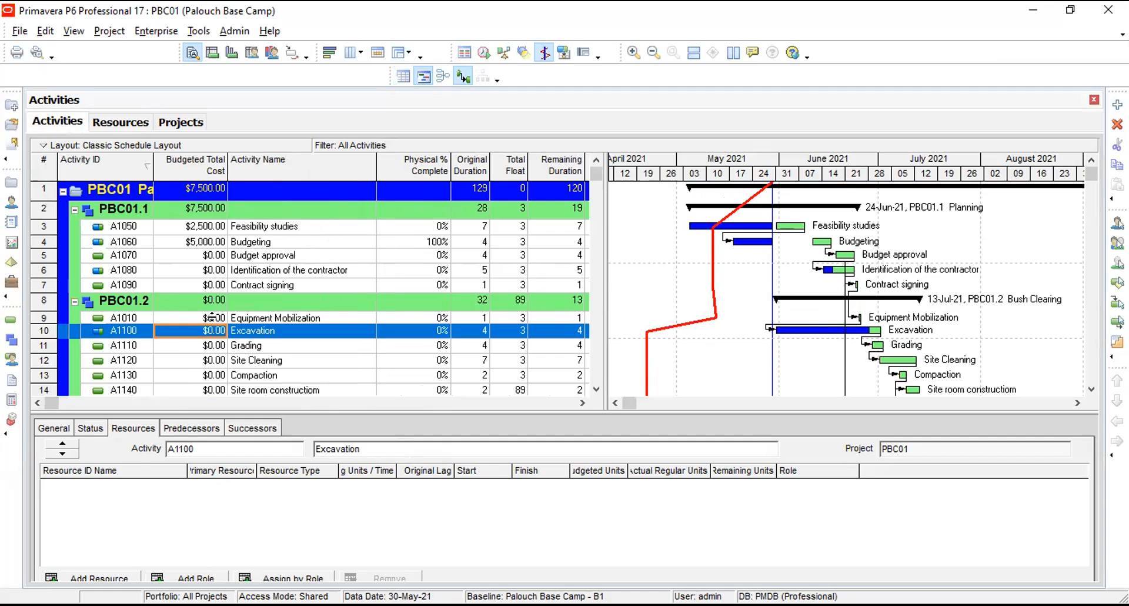
click(215, 318)
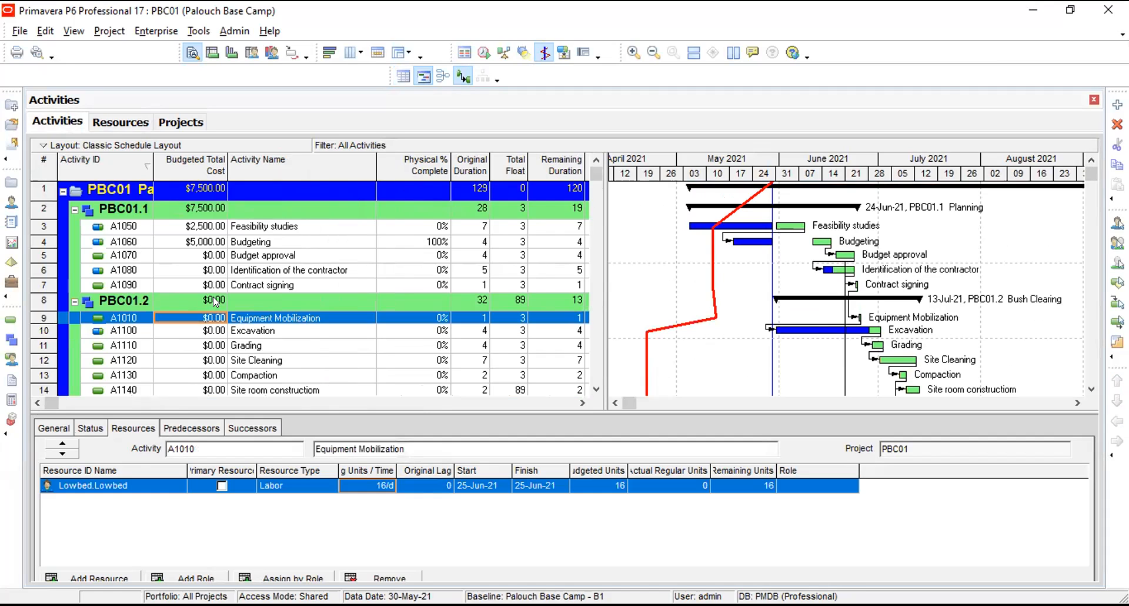
click(217, 302)
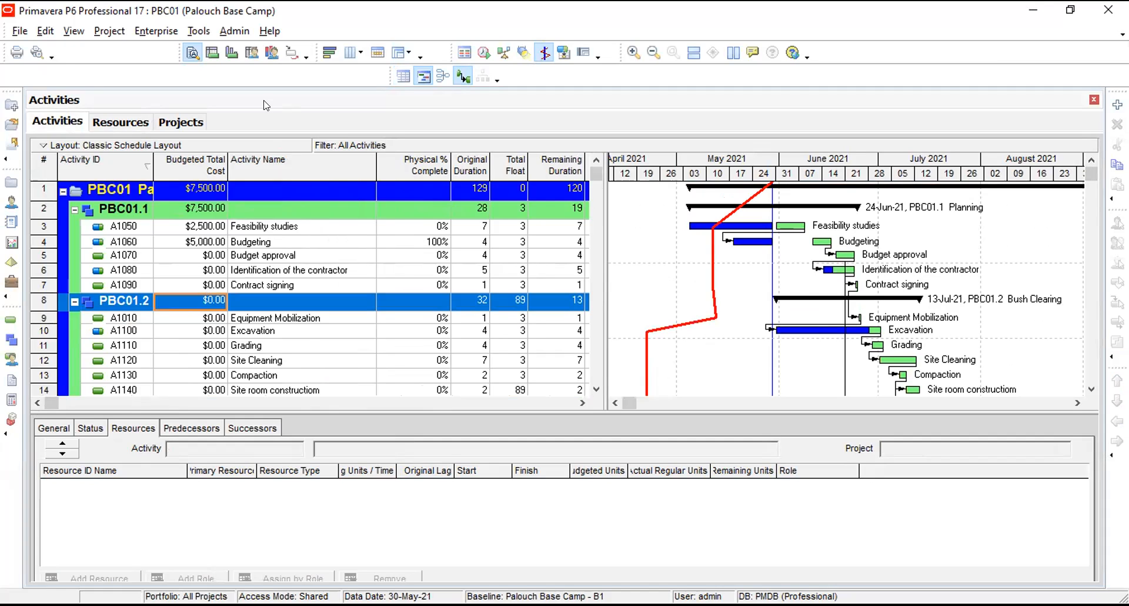
Open the Update Progress settings for the PBC01 project.
click(156, 30)
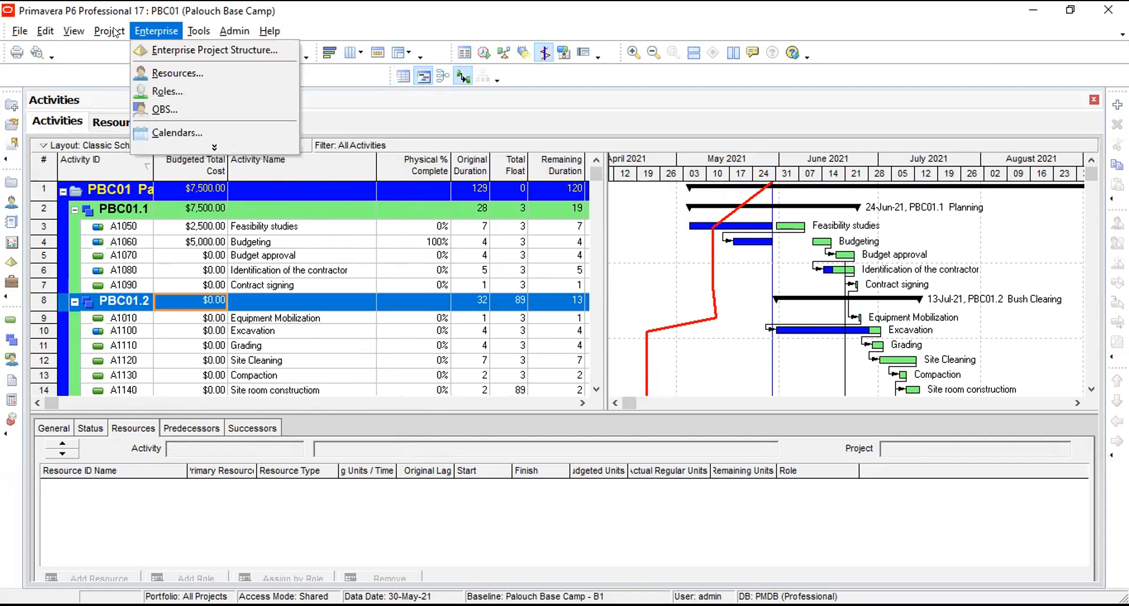
mouse_move(115, 33)
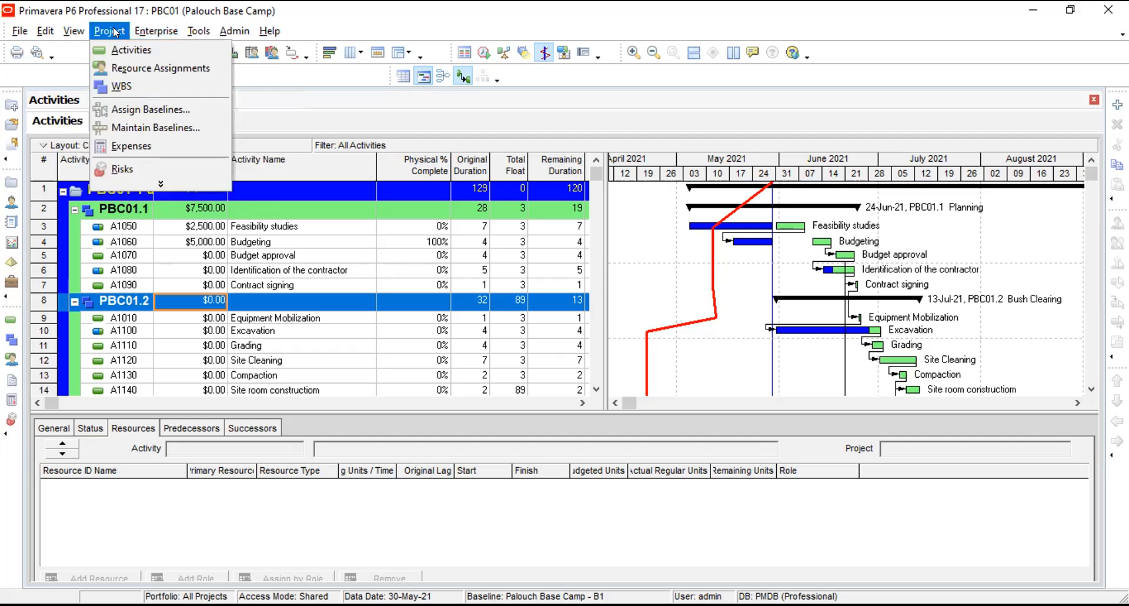
mouse_move(195, 32)
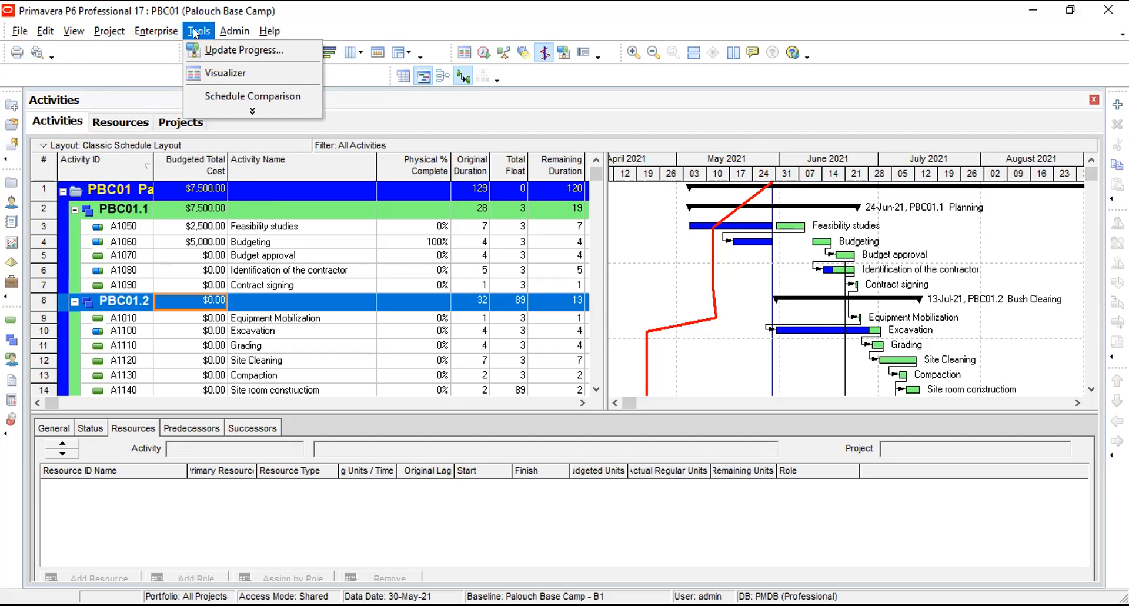
click(230, 51)
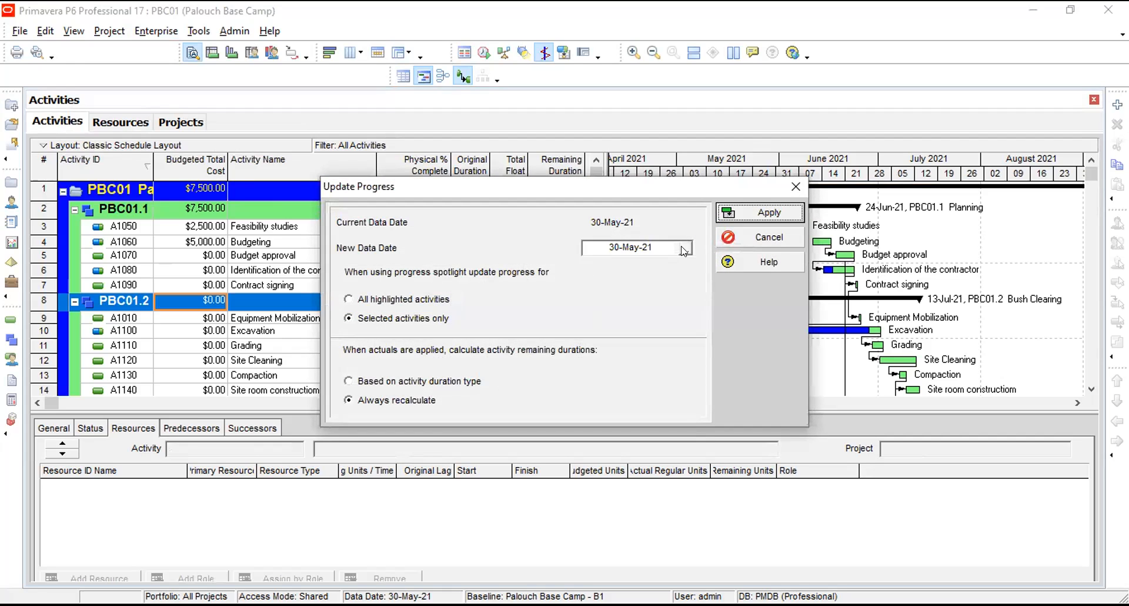
Try to set the new data date to 08-May-21 in Update Progress.
click(685, 249)
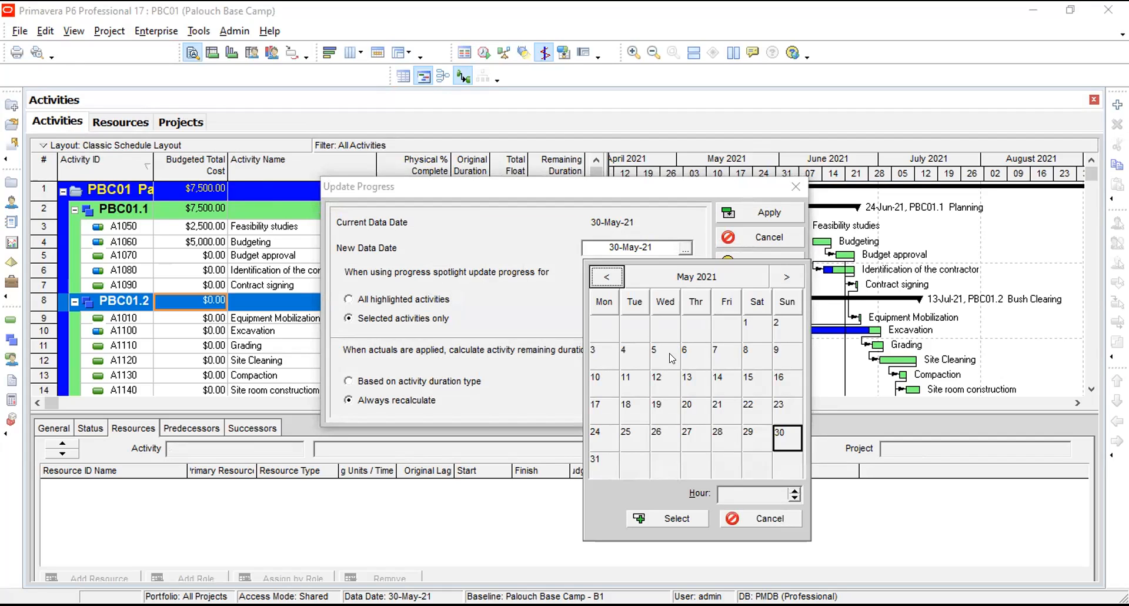
click(748, 352)
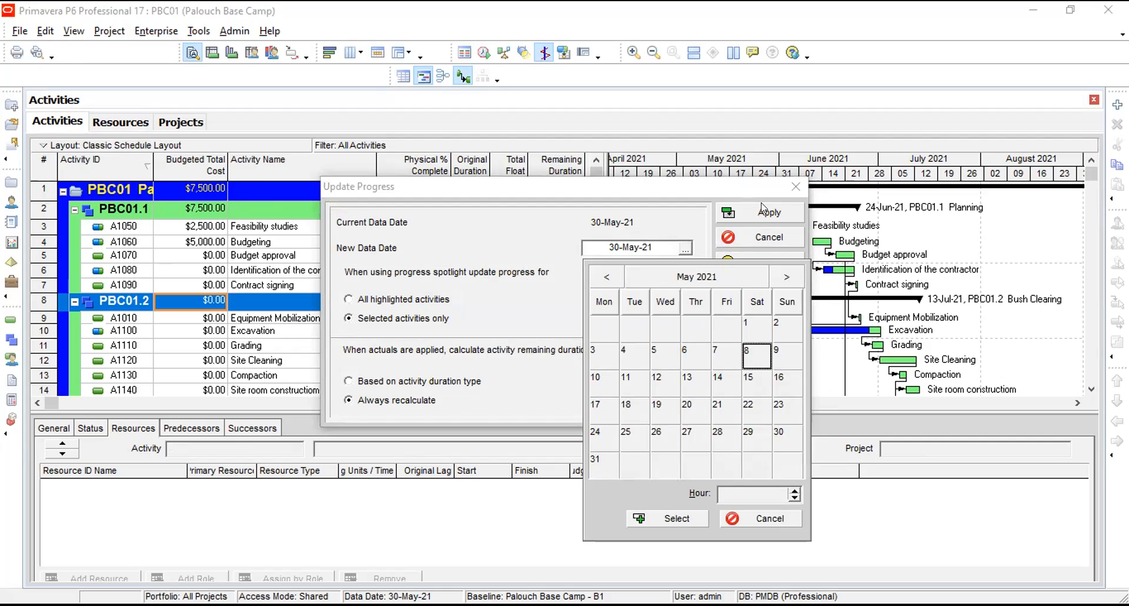
click(676, 519)
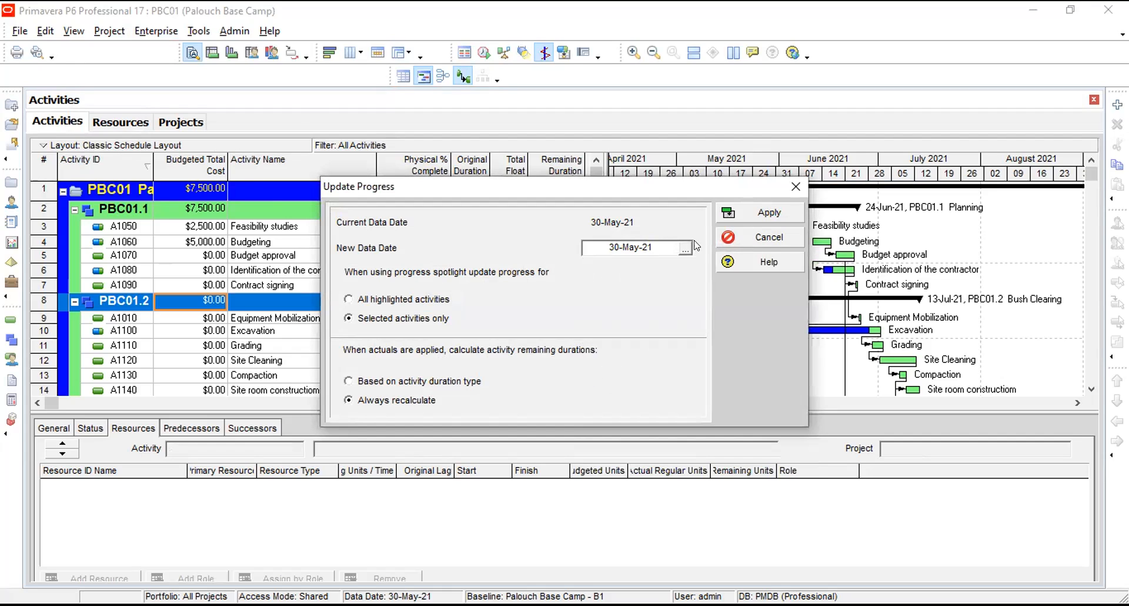
click(685, 249)
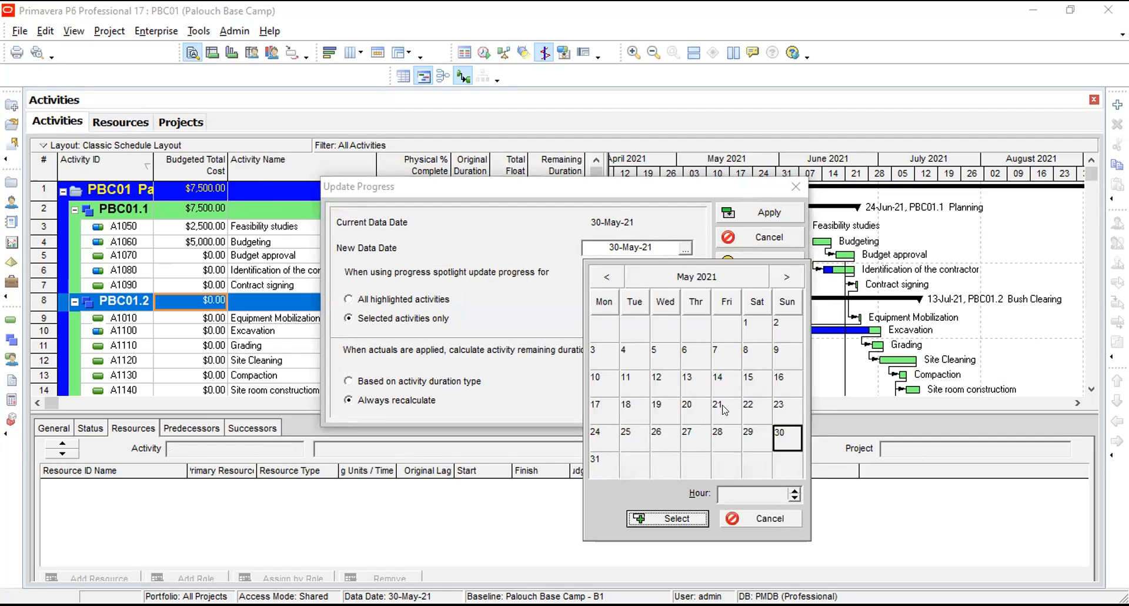
click(748, 353)
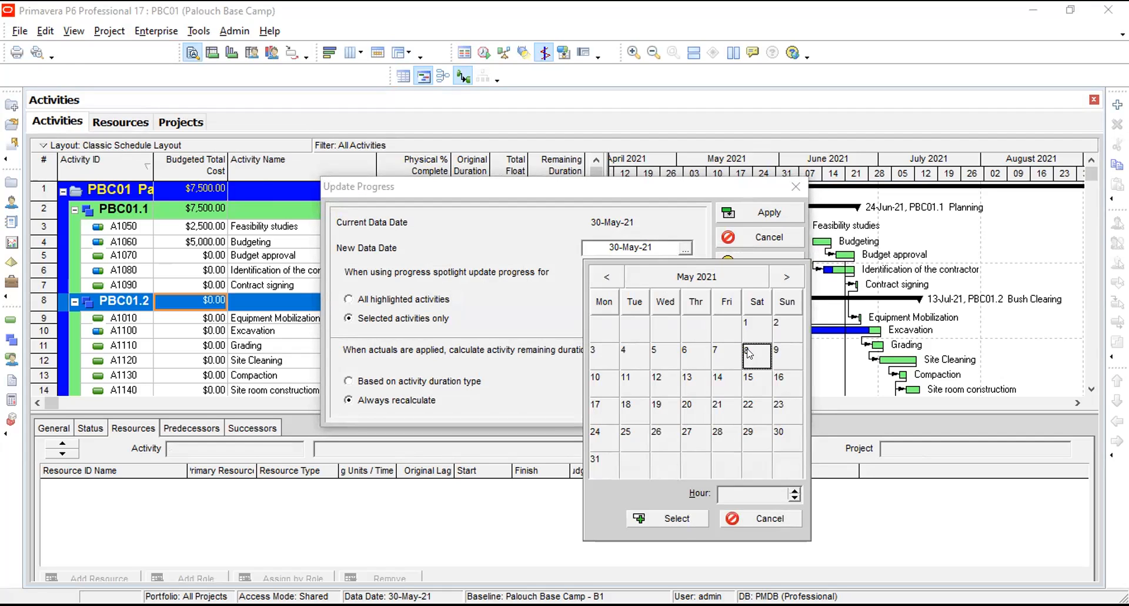
click(669, 520)
click(618, 247)
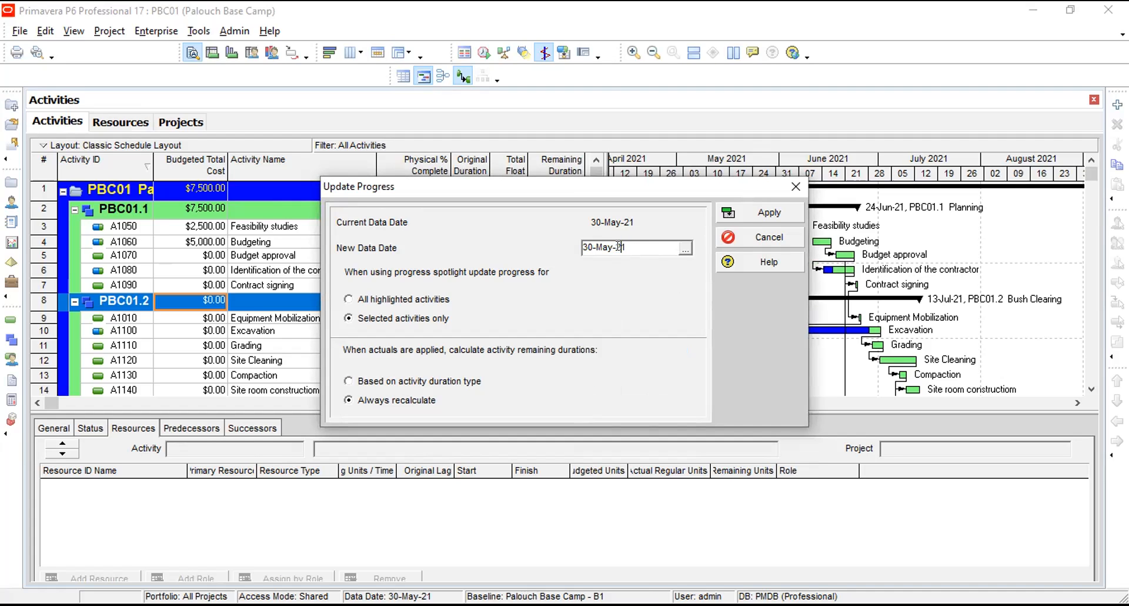
double_click(619, 246)
Choose 31-May-21 as the new data date to spotlight the affected activities, and close Update Progress without applying it.
click(685, 249)
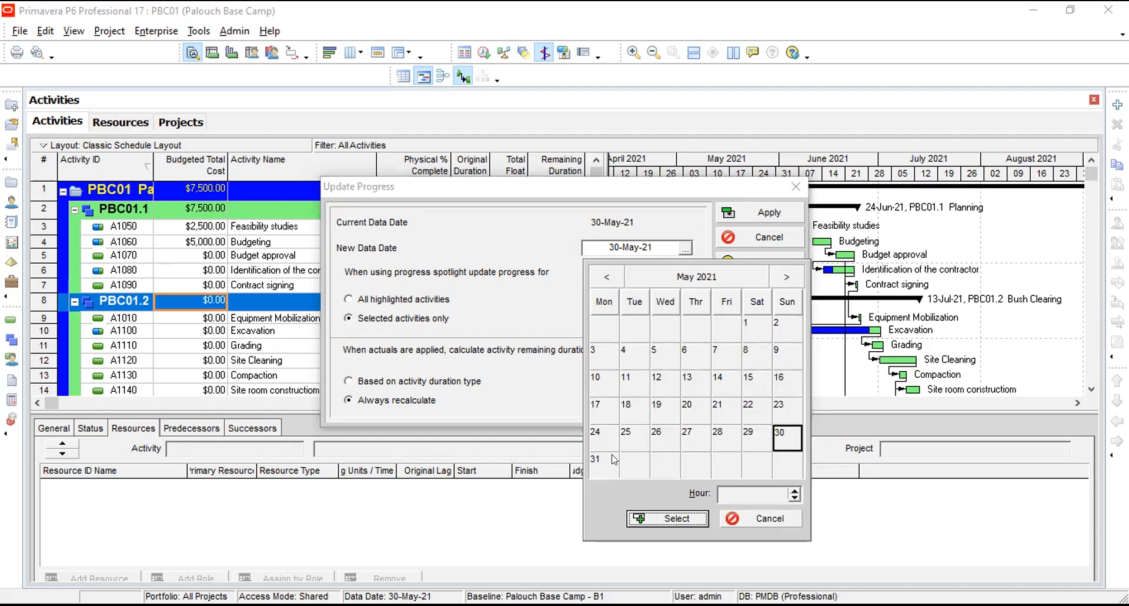
click(596, 463)
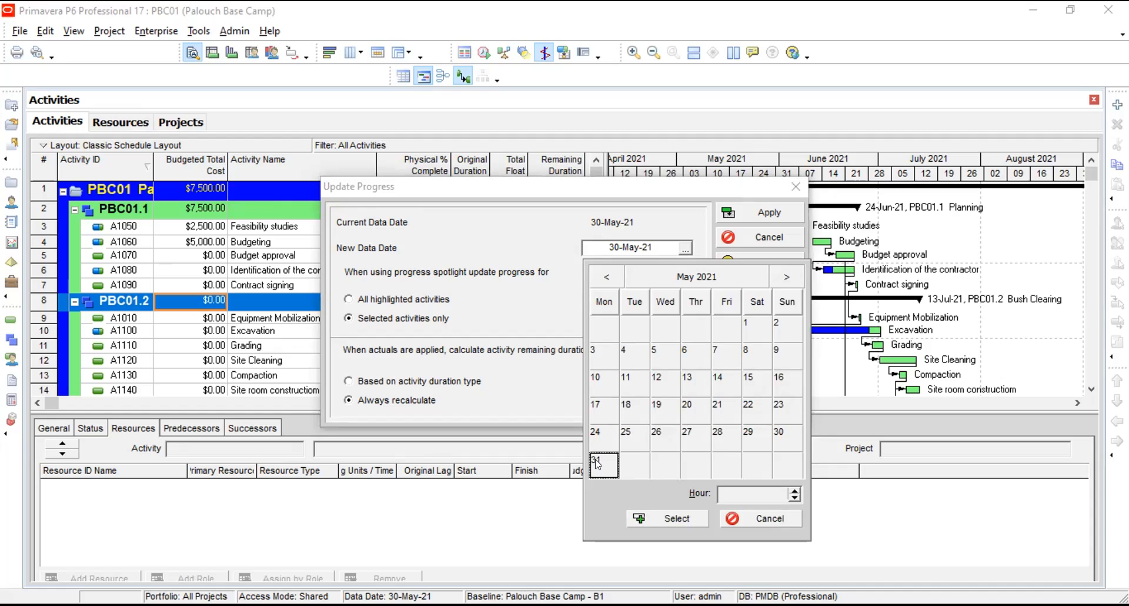
click(657, 520)
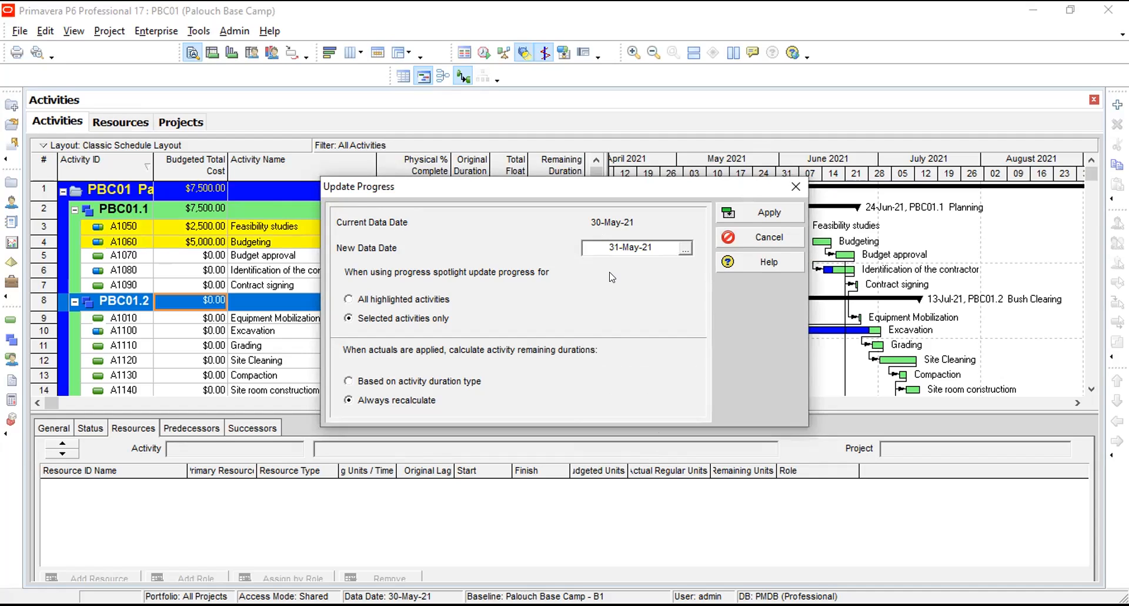
click(761, 237)
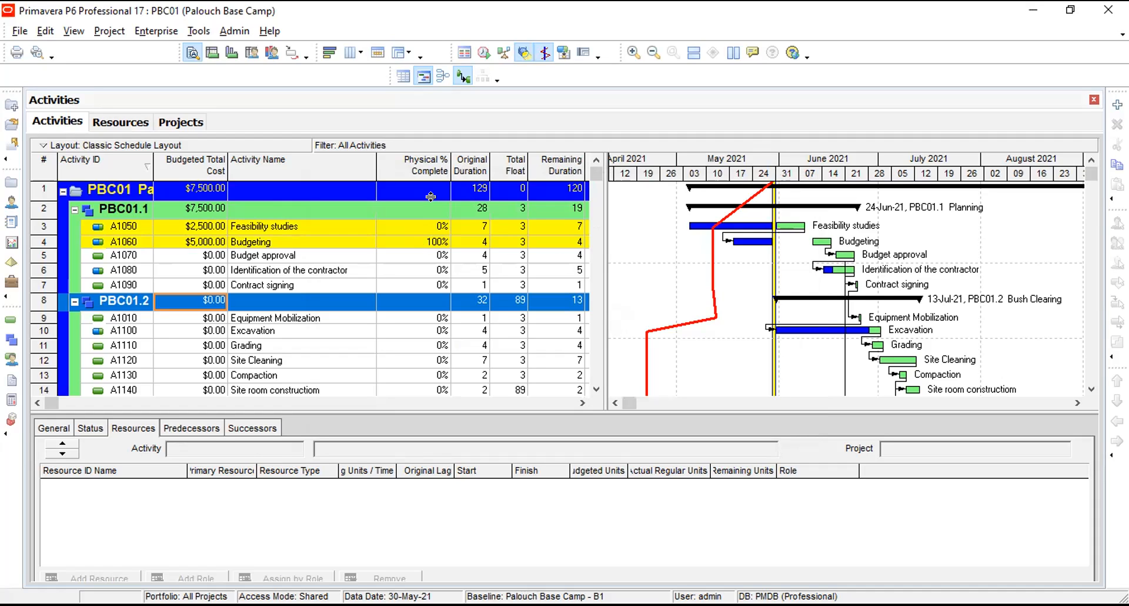
Sort the activities by Physical % Complete and show the status details of Feasibility studies in an enlarged pane.
click(431, 165)
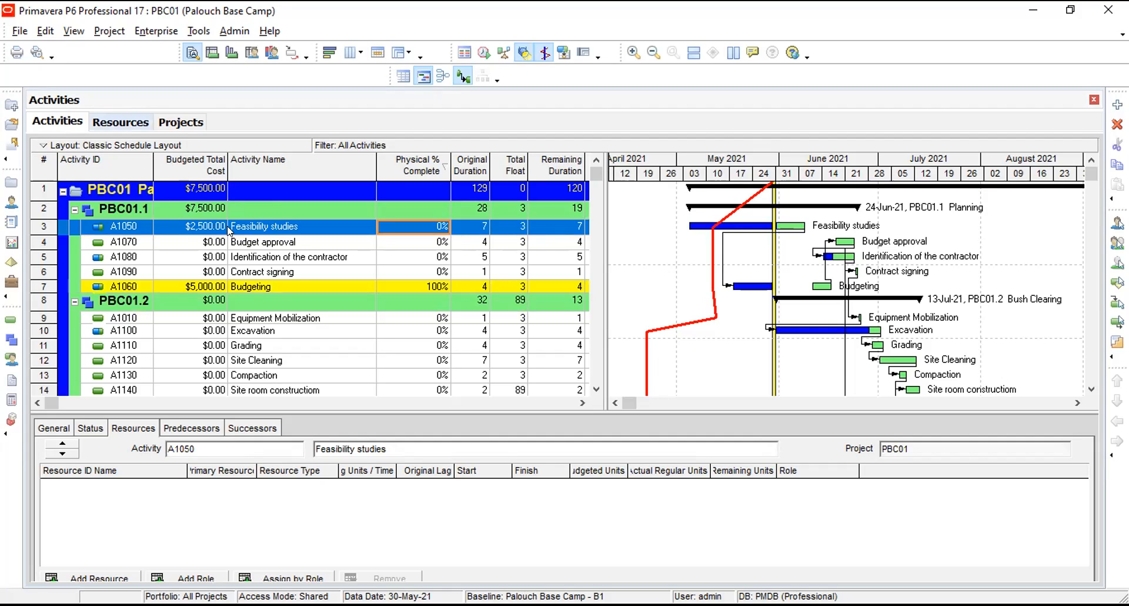
click(90, 428)
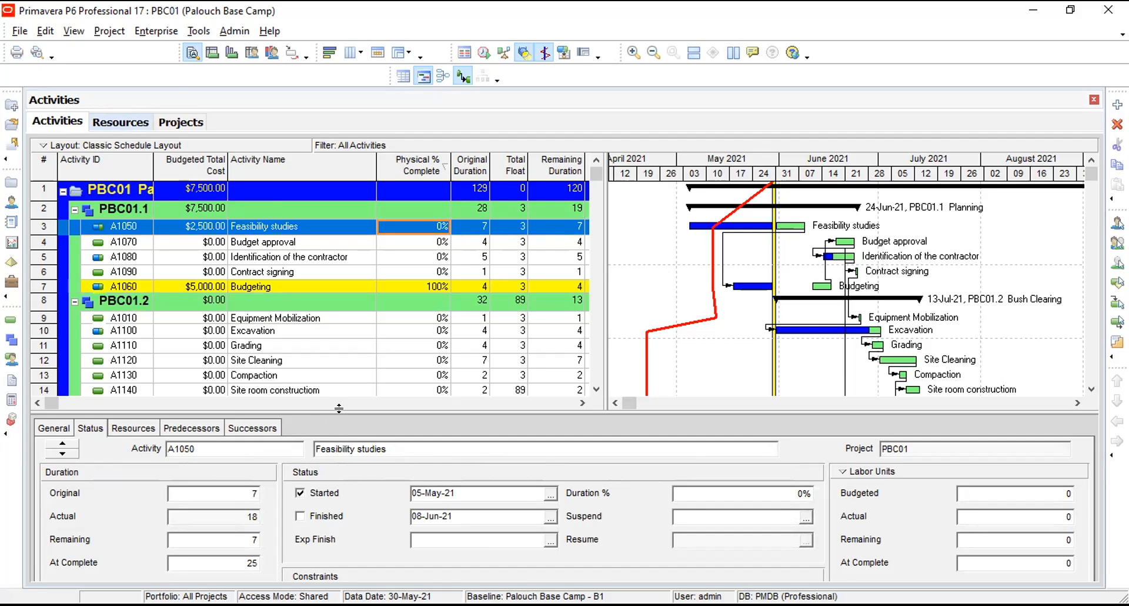
drag(339, 408, 320, 318)
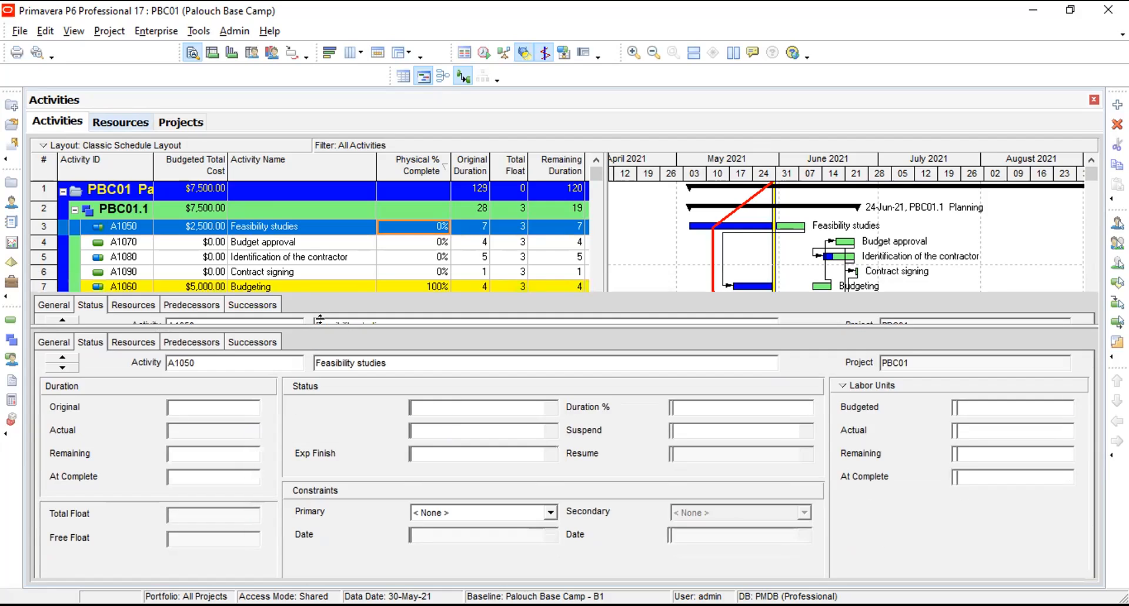
Set the Duration % of the Feasibility studies activity to 50%.
click(249, 407)
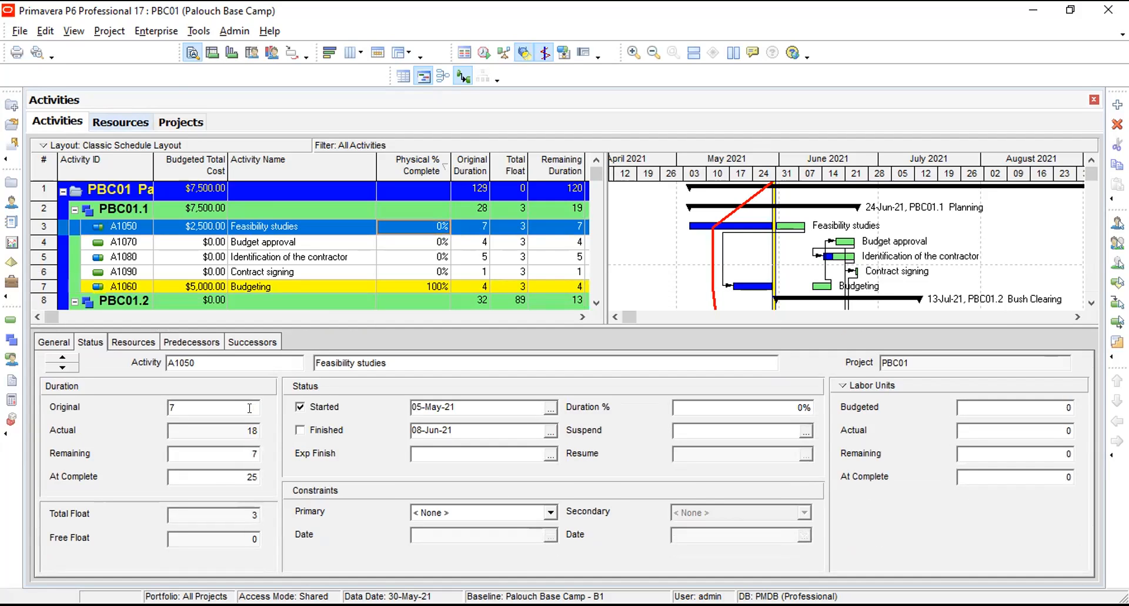
click(804, 405)
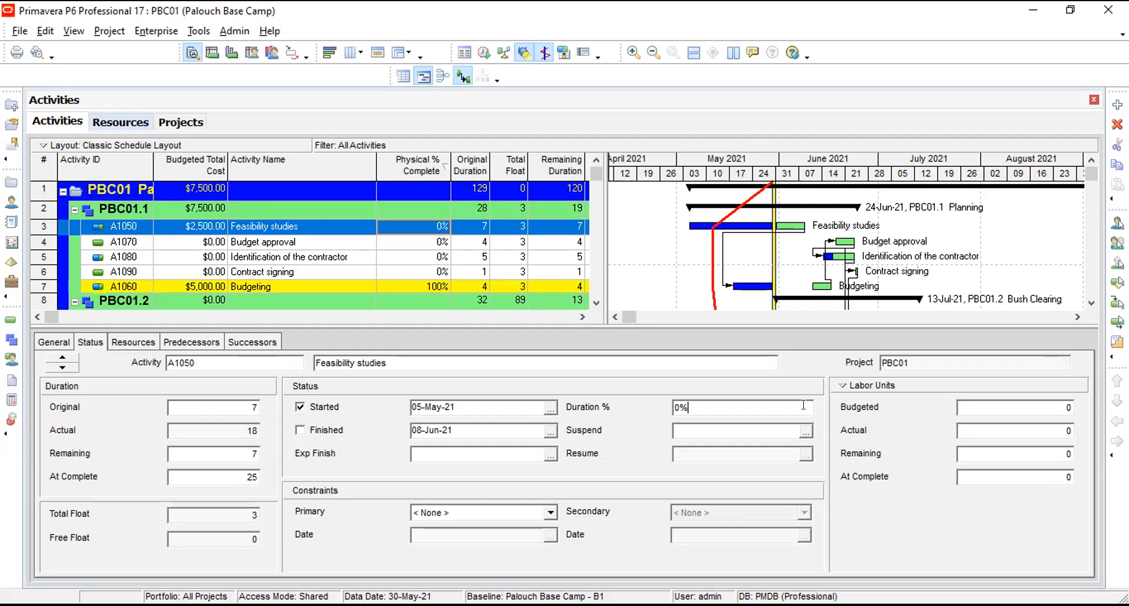
key(BackSpace)
key(BackSpace)
text(50)
key(Return)
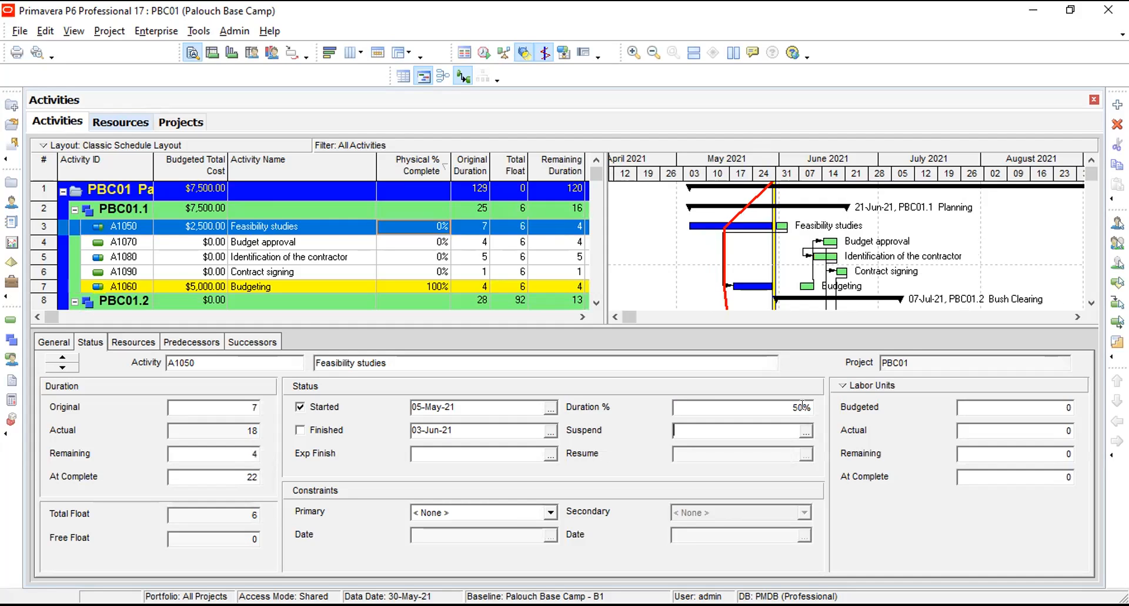
Reset the Duration % of the Feasibility studies activity to 0%.
key(BackSpace)
key(BackSpace)
key(BackSpace)
text(0)
key(Return)
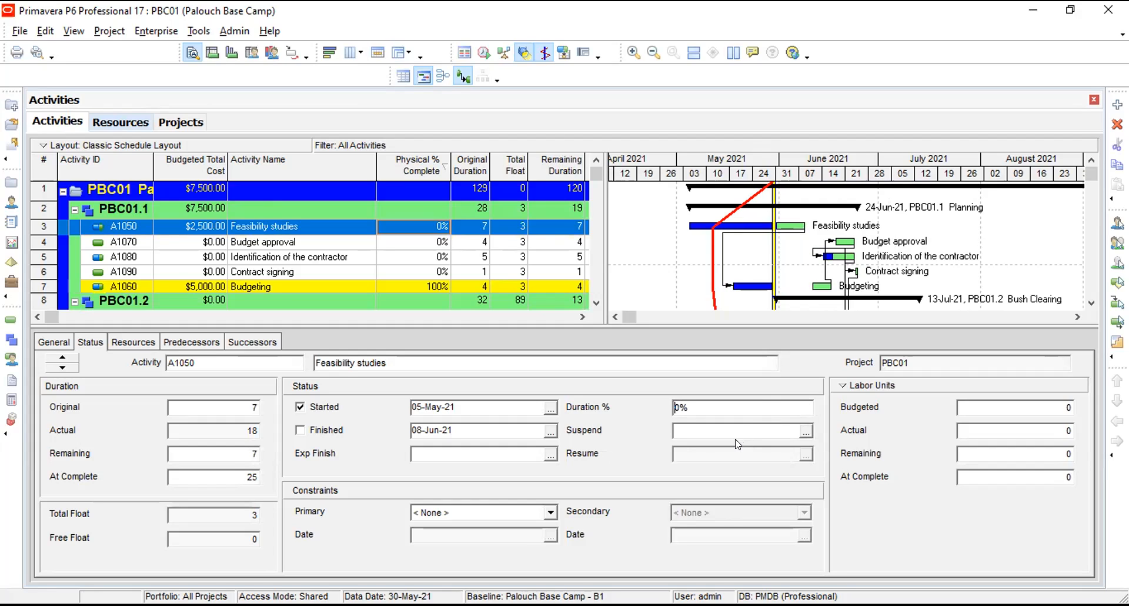
click(720, 424)
View the status details of Identification of the contractor and of Feasibility studies.
click(287, 258)
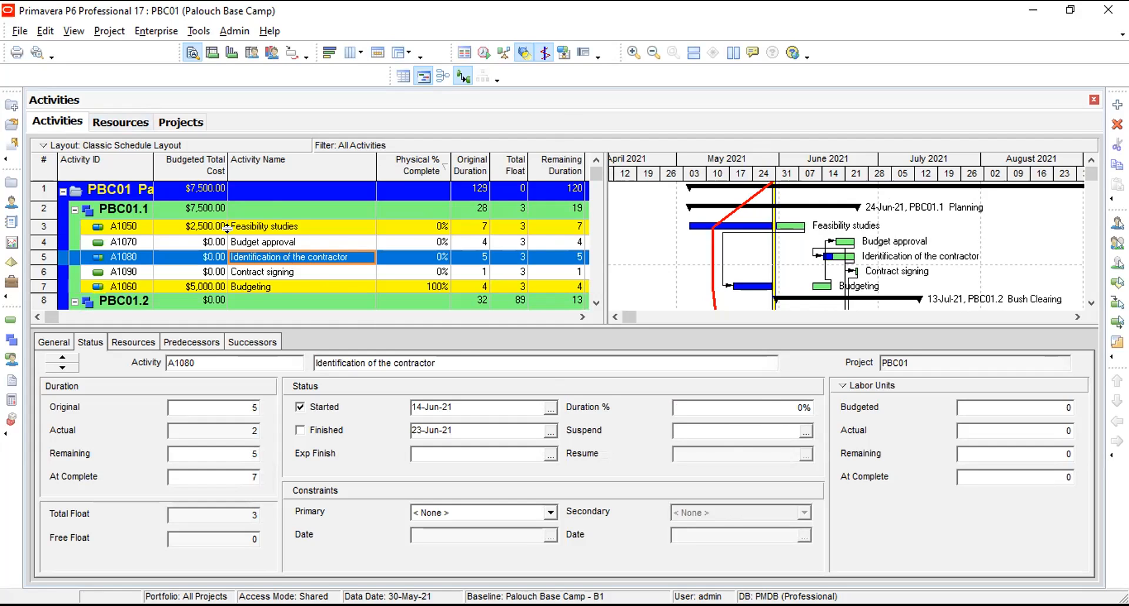
click(200, 226)
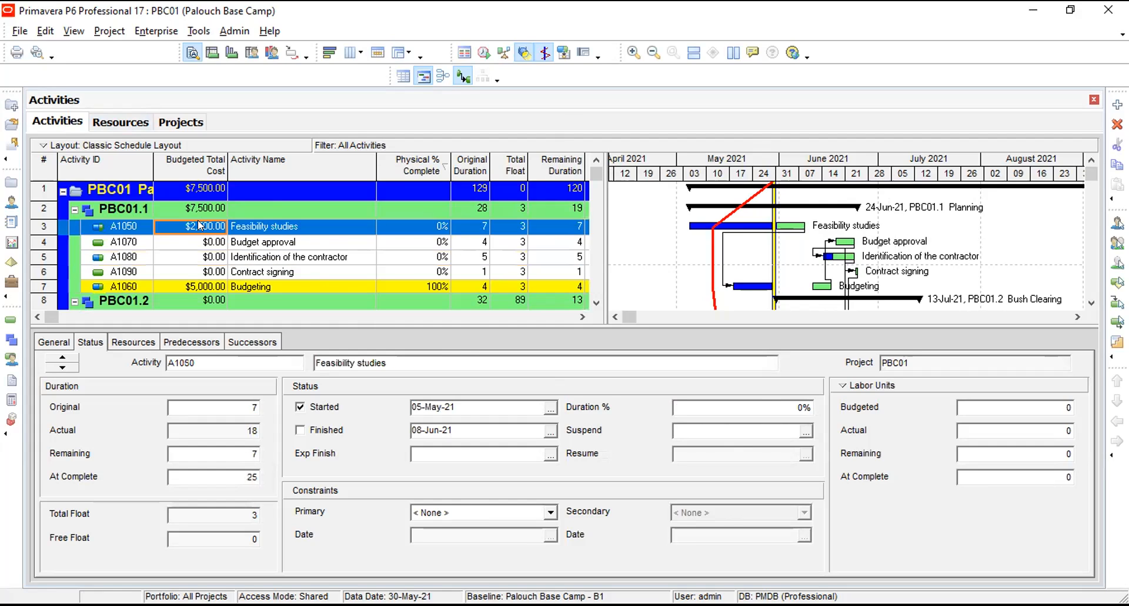